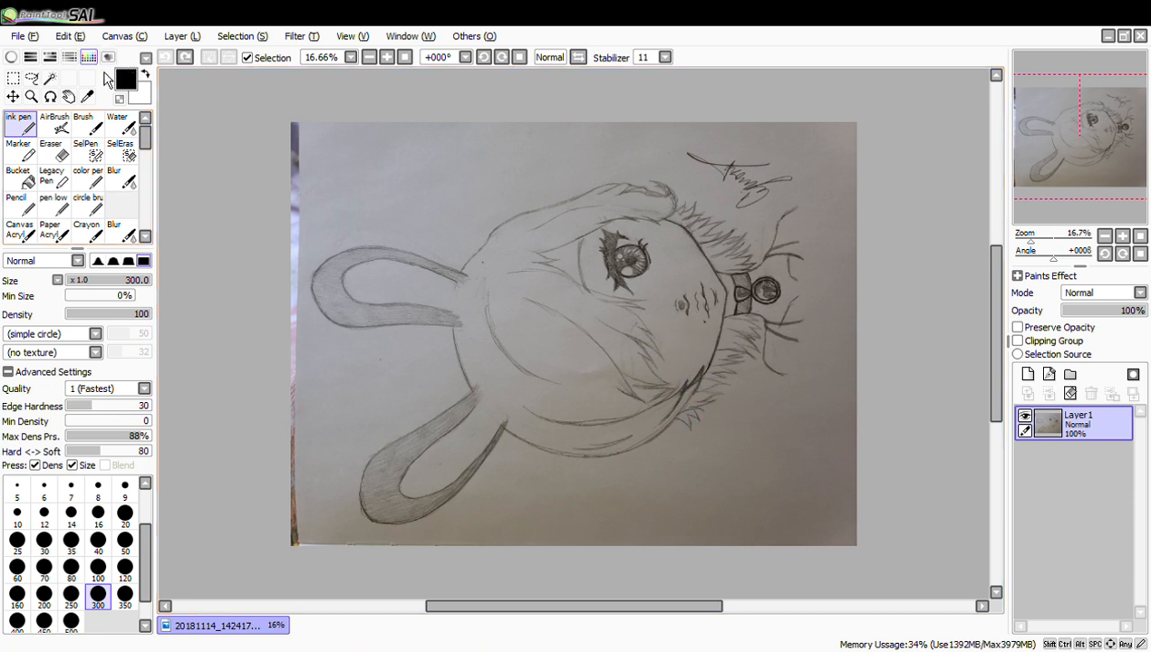
Rotate the canvas 90° clockwise so the rabbit-eared character sketch stands upright
click(41, 40)
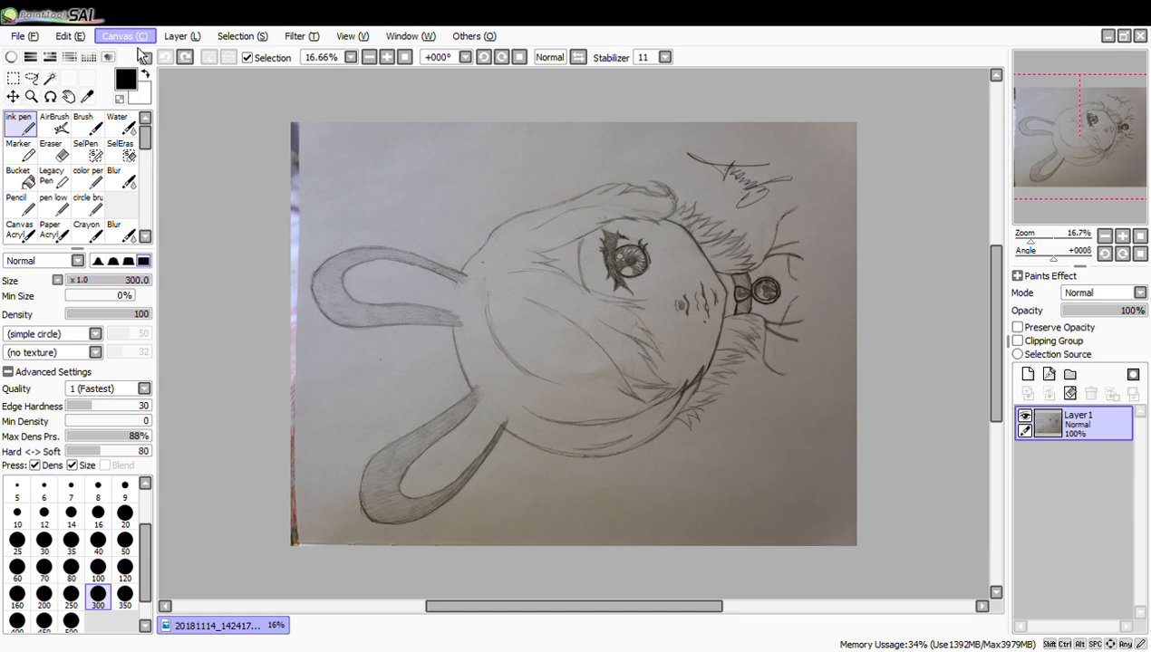
click(213, 177)
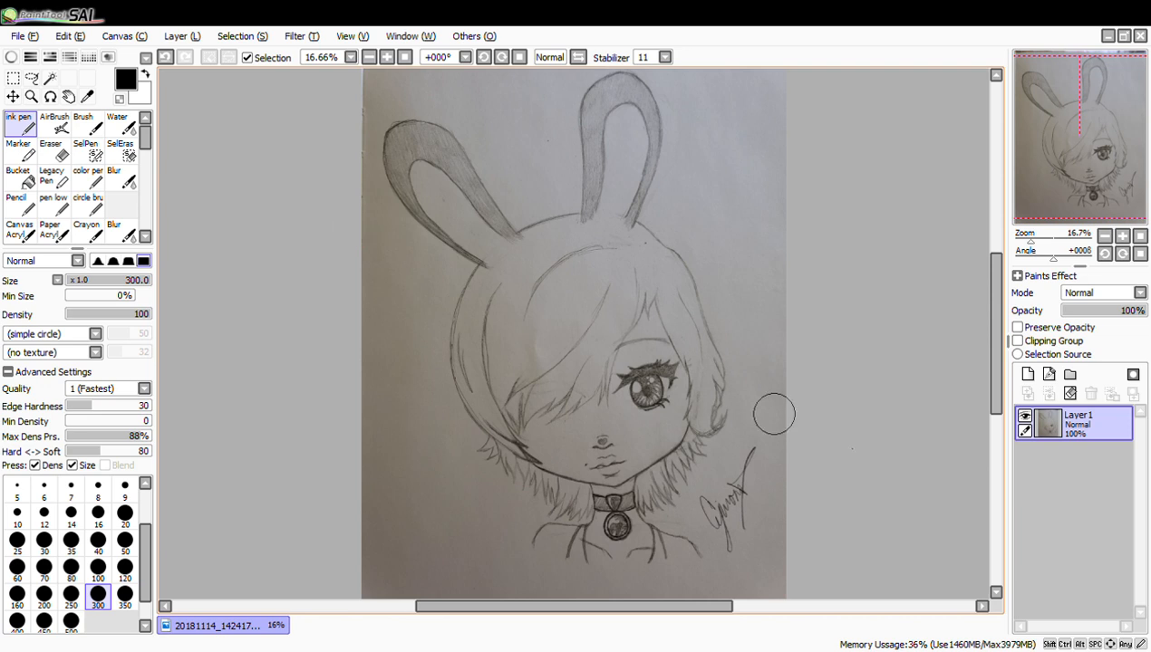
Lower the opacity of the sketch photo layer to 35%
drag(996, 364, 997, 387)
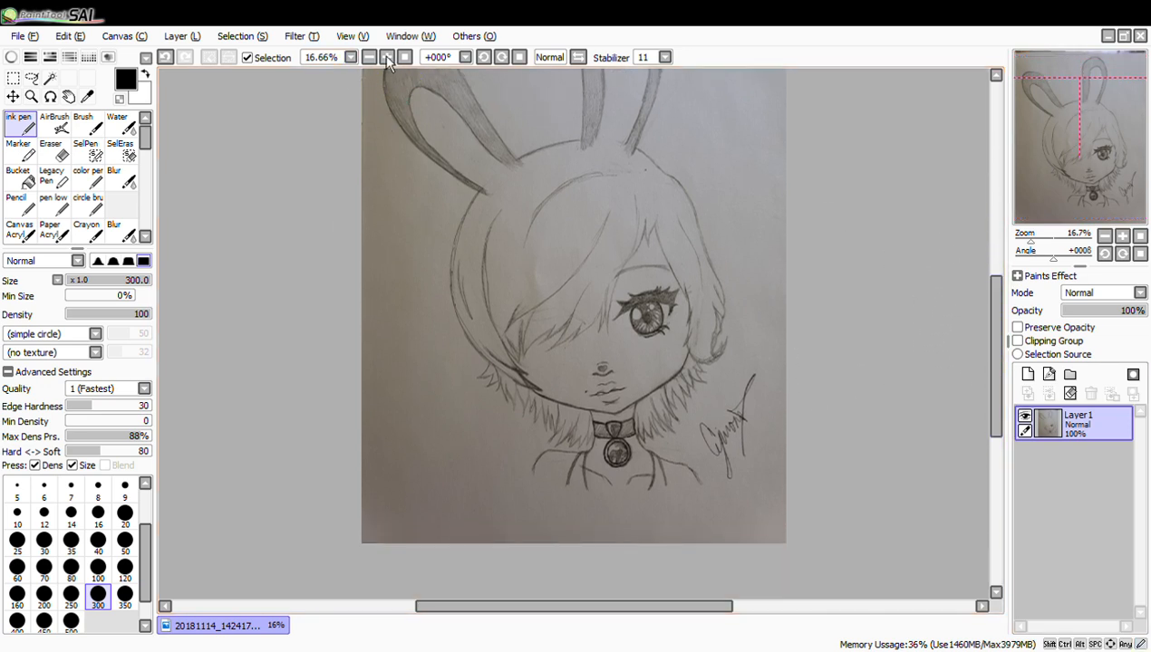
scroll(391, 72, up, 4)
drag(638, 613, 693, 615)
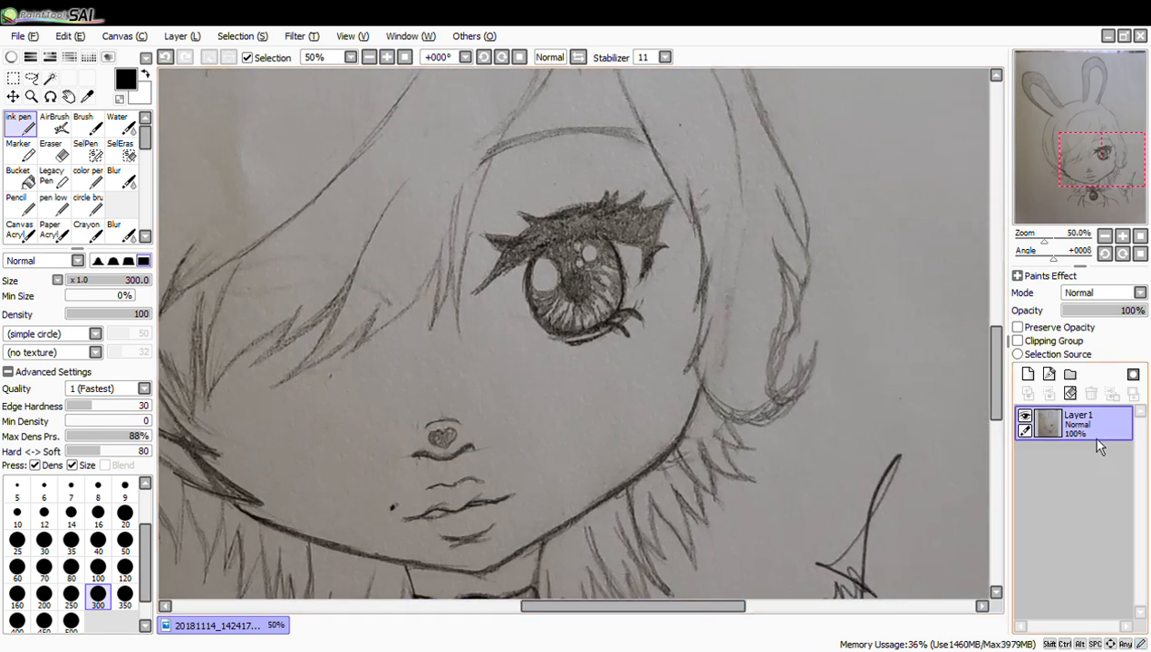
click(1024, 416)
click(1025, 417)
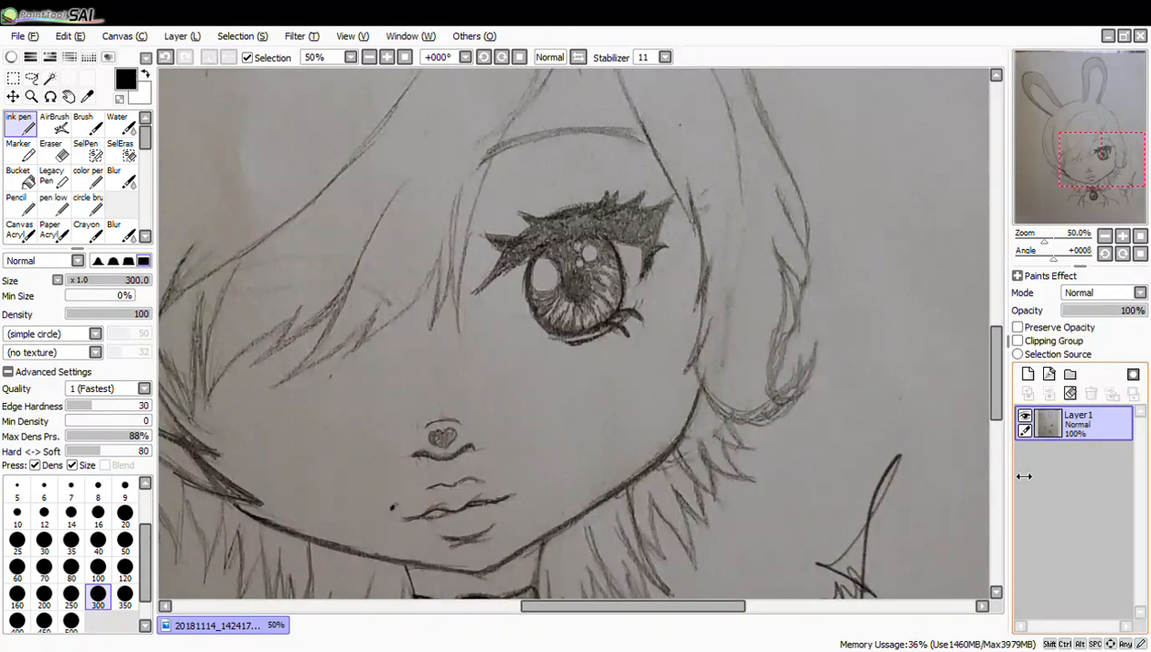
drag(662, 625, 634, 624)
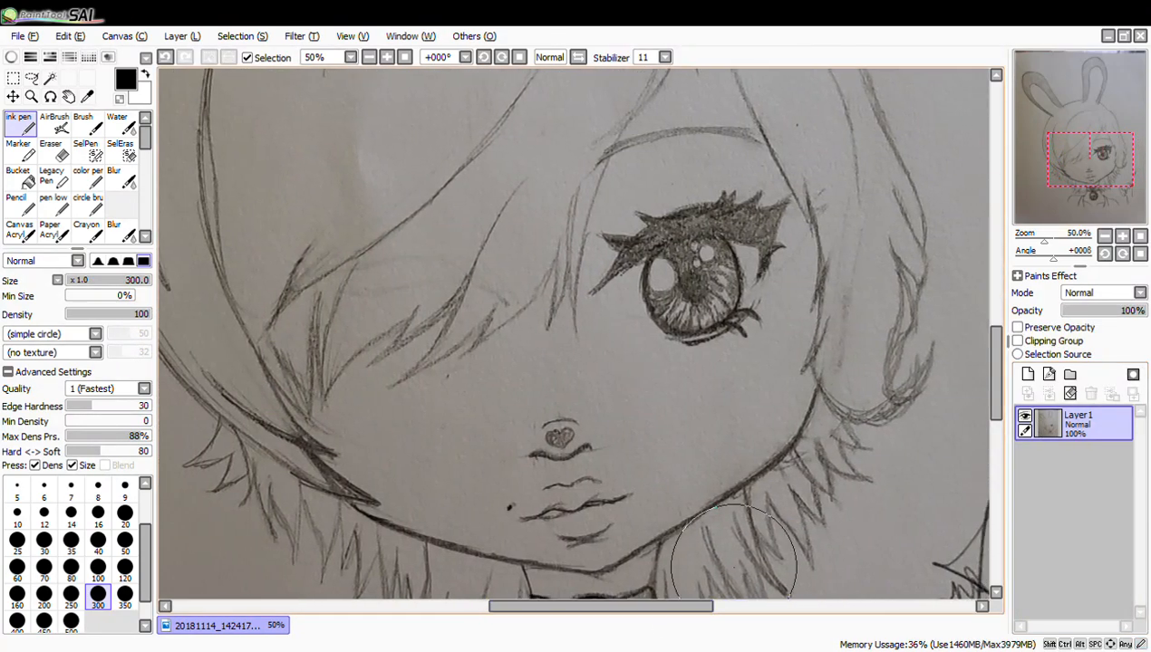
click(1025, 417)
click(1025, 416)
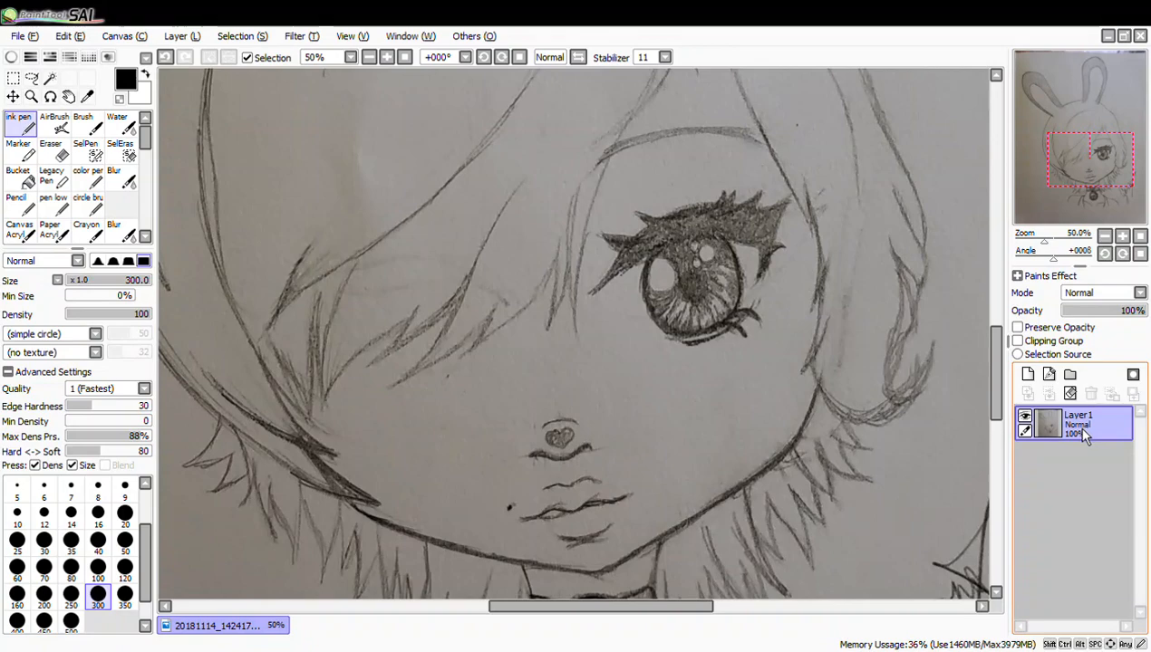
click(1131, 311)
drag(1142, 319, 1103, 326)
Set the ink pen size to 50 and try test strokes over the sketched eye
mouse_move(725, 222)
mouse_down()
mouse_move(655, 239)
mouse_move(714, 367)
mouse_move(617, 399)
mouse_up()
key(ctrl+z)
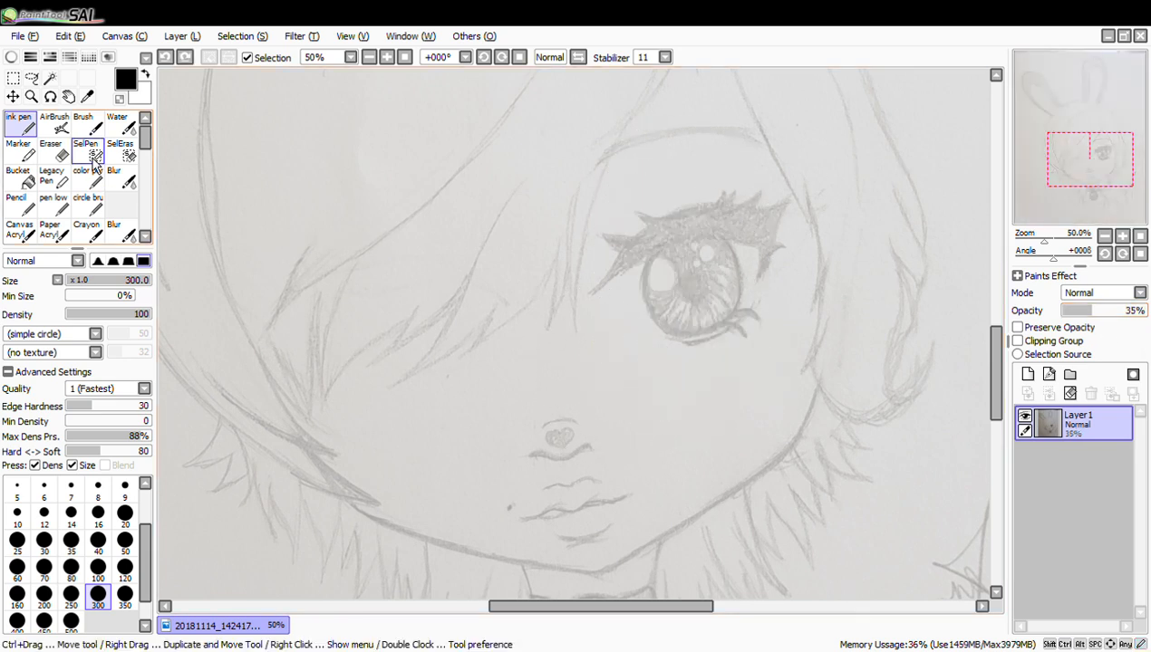
click(131, 550)
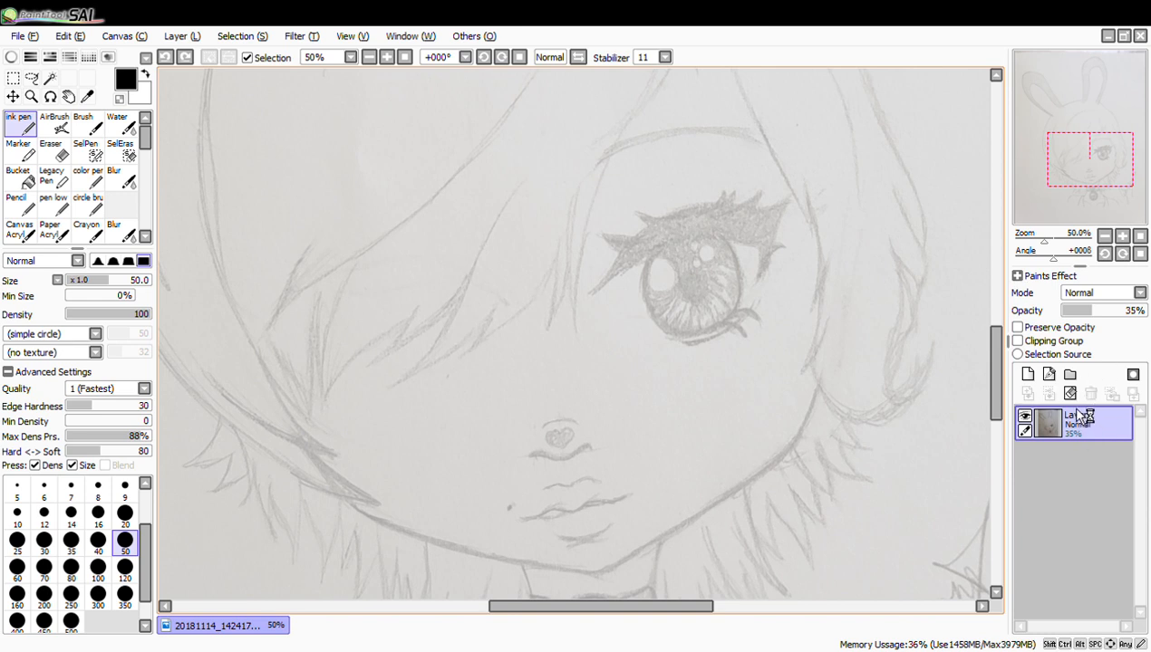
drag(761, 242, 607, 291)
key(ctrl+z)
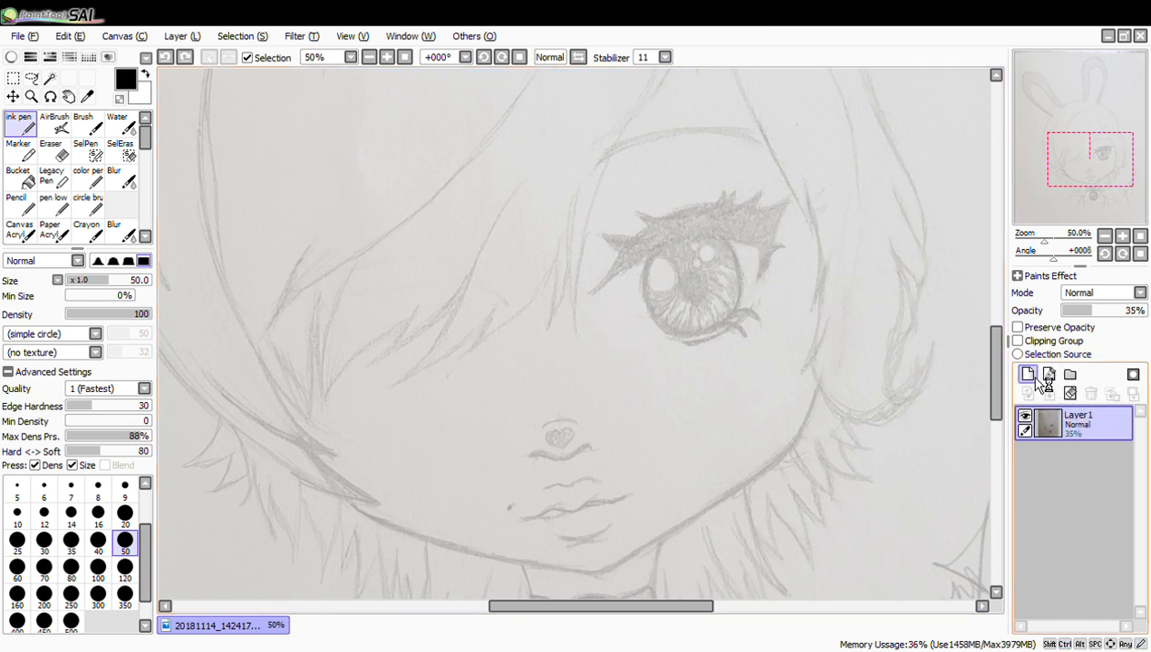
Add a new layer above the sketch layer for the line art, trying out strokes on it
click(1030, 374)
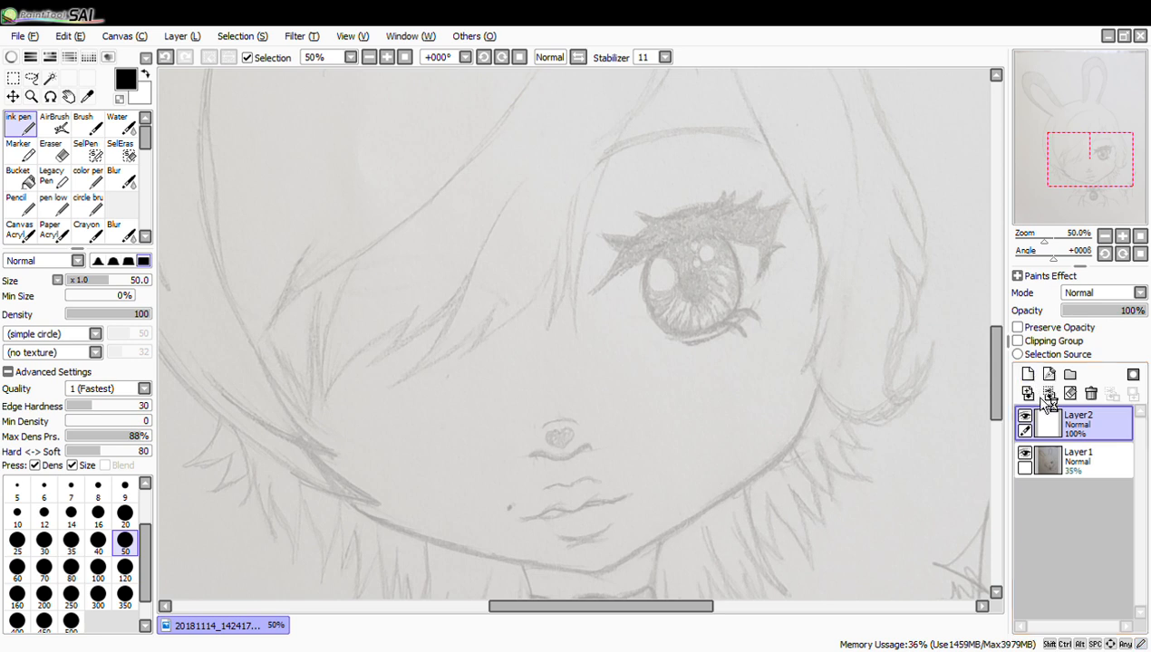
mouse_move(577, 275)
mouse_down()
mouse_move(673, 377)
mouse_move(764, 357)
mouse_up()
key(ctrl+z)
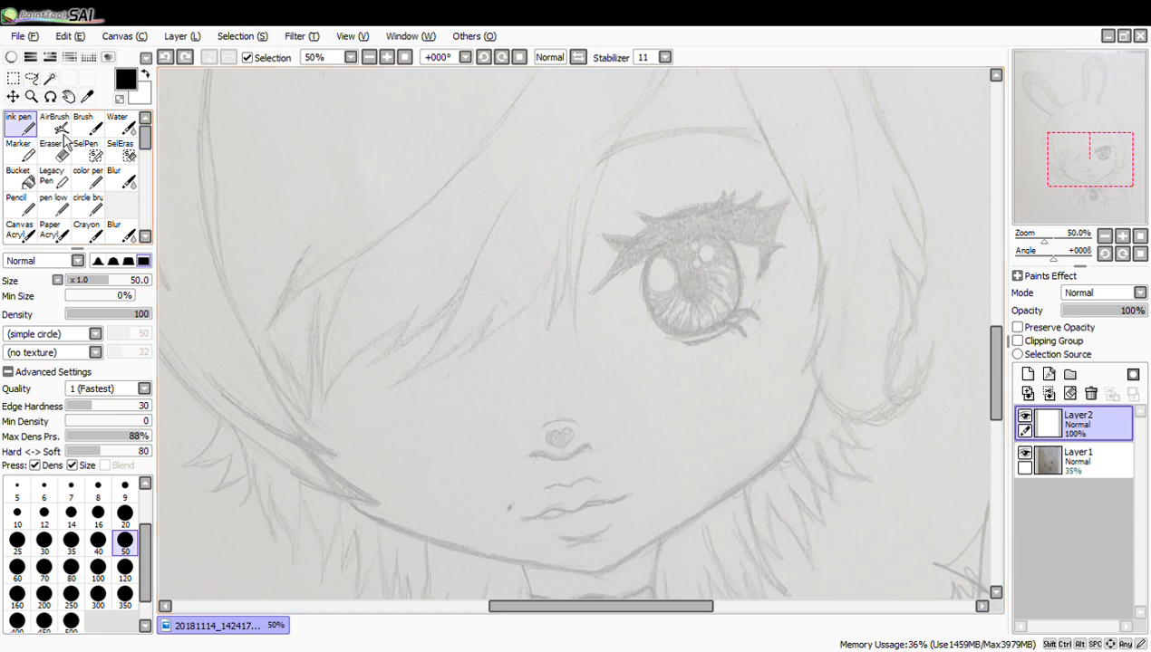
drag(754, 238, 725, 308)
key(ctrl+z)
Try to ink the upper eyelid curve across the iris with the size 50 pen
click(388, 58)
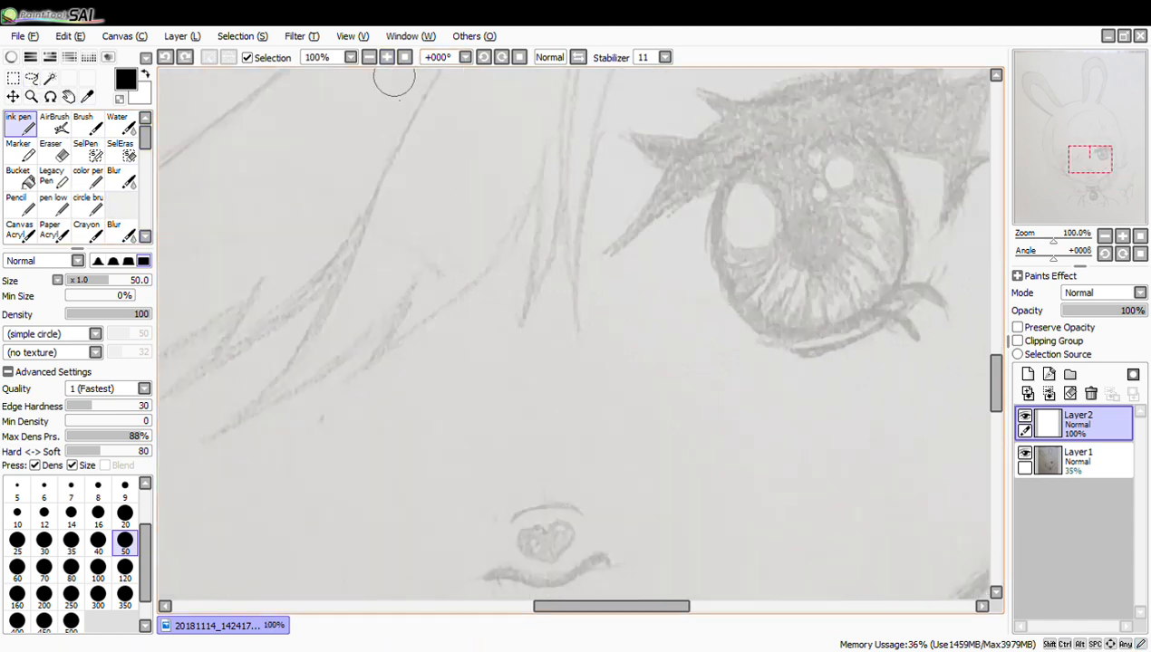
drag(613, 599, 642, 630)
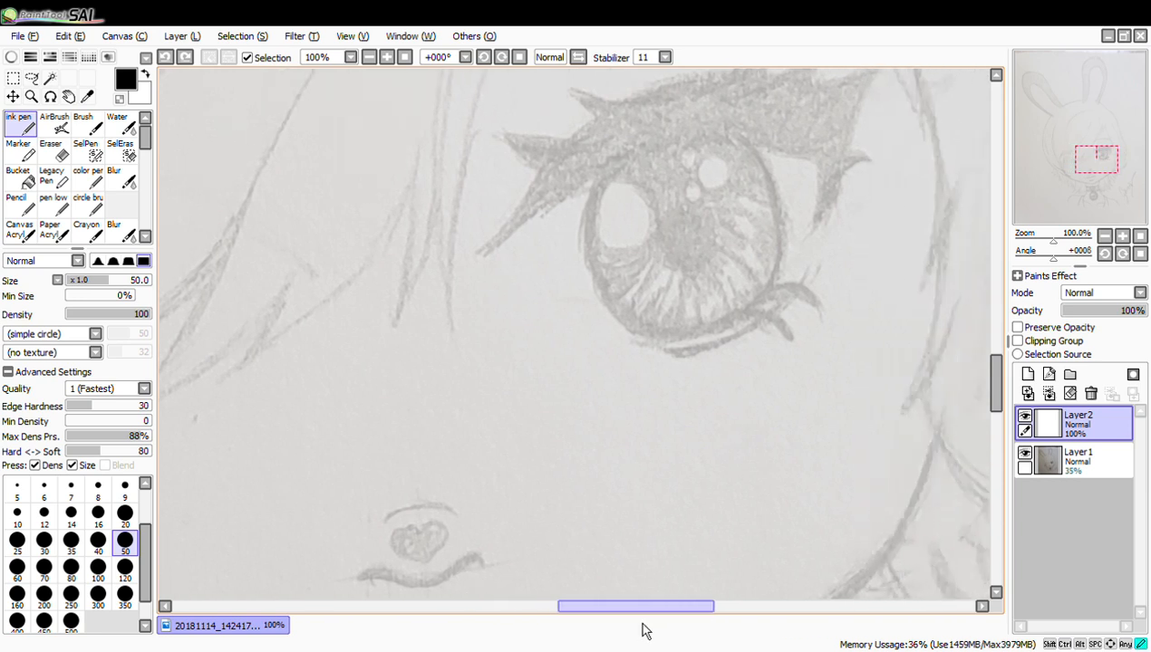
drag(996, 403, 1013, 385)
drag(581, 607, 627, 607)
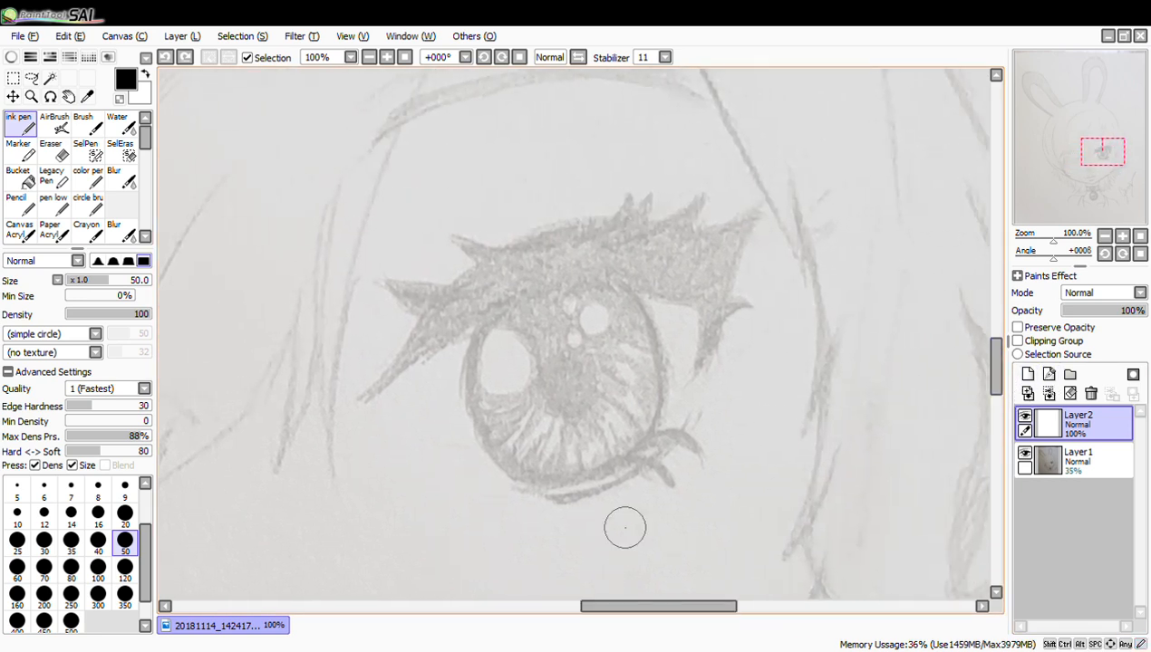
mouse_move(680, 298)
mouse_down()
mouse_move(716, 313)
mouse_move(466, 331)
mouse_up()
key(ctrl+z)
drag(708, 310, 426, 324)
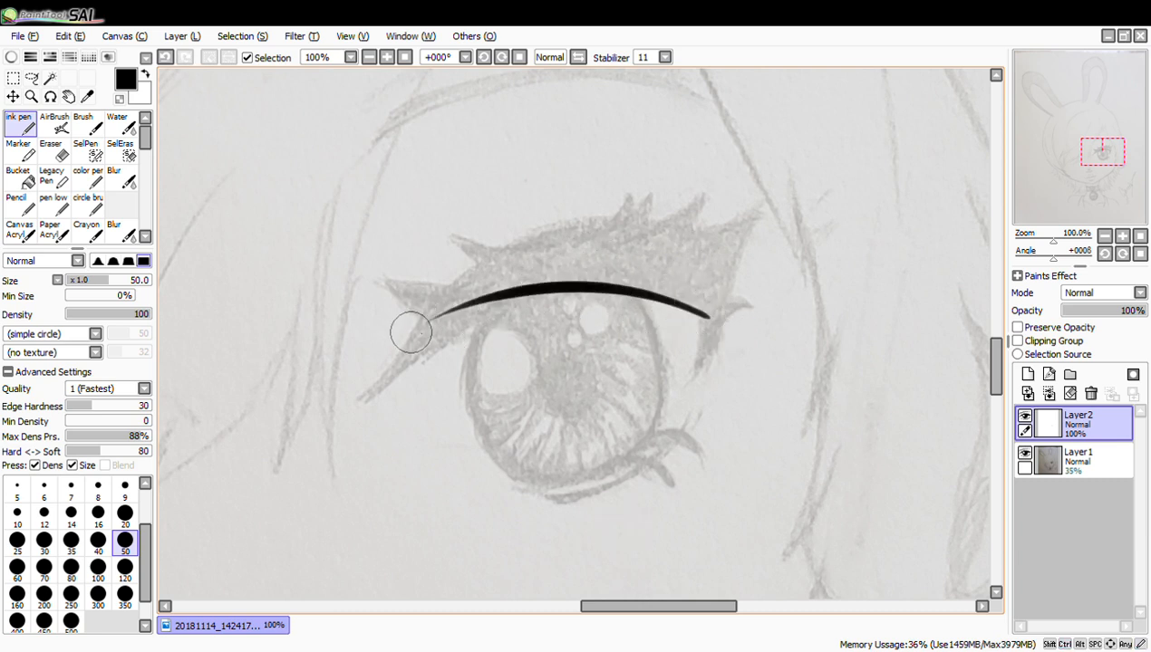
key(ctrl+z)
mouse_move(707, 310)
mouse_down()
mouse_move(436, 350)
mouse_move(385, 426)
mouse_up()
key(ctrl+z)
Set the ink pen size to 20 and ink the upper eyelid's lower edge in one curved stroke above the iris
click(126, 513)
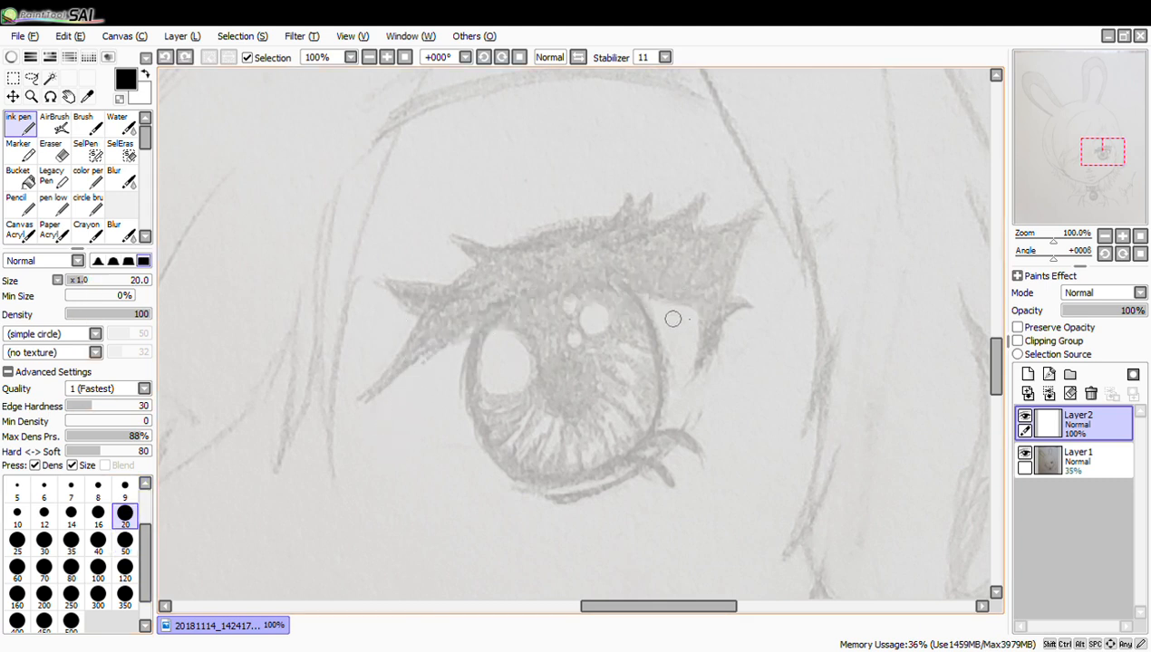
mouse_move(714, 311)
mouse_down()
mouse_move(597, 289)
mouse_move(427, 372)
mouse_up()
key(ctrl+z)
mouse_move(700, 312)
mouse_down()
mouse_move(623, 298)
mouse_move(406, 364)
mouse_up()
key(ctrl+z)
mouse_move(699, 307)
mouse_down()
mouse_move(550, 290)
mouse_move(341, 380)
mouse_up()
key(ctrl+z)
mouse_move(704, 306)
mouse_down()
mouse_move(453, 319)
mouse_move(362, 386)
mouse_up()
key(ctrl+z)
mouse_move(715, 309)
mouse_down()
mouse_move(541, 299)
mouse_move(371, 392)
mouse_up()
key(ctrl+z)
mouse_move(712, 312)
mouse_down()
mouse_move(633, 295)
mouse_move(396, 383)
mouse_up()
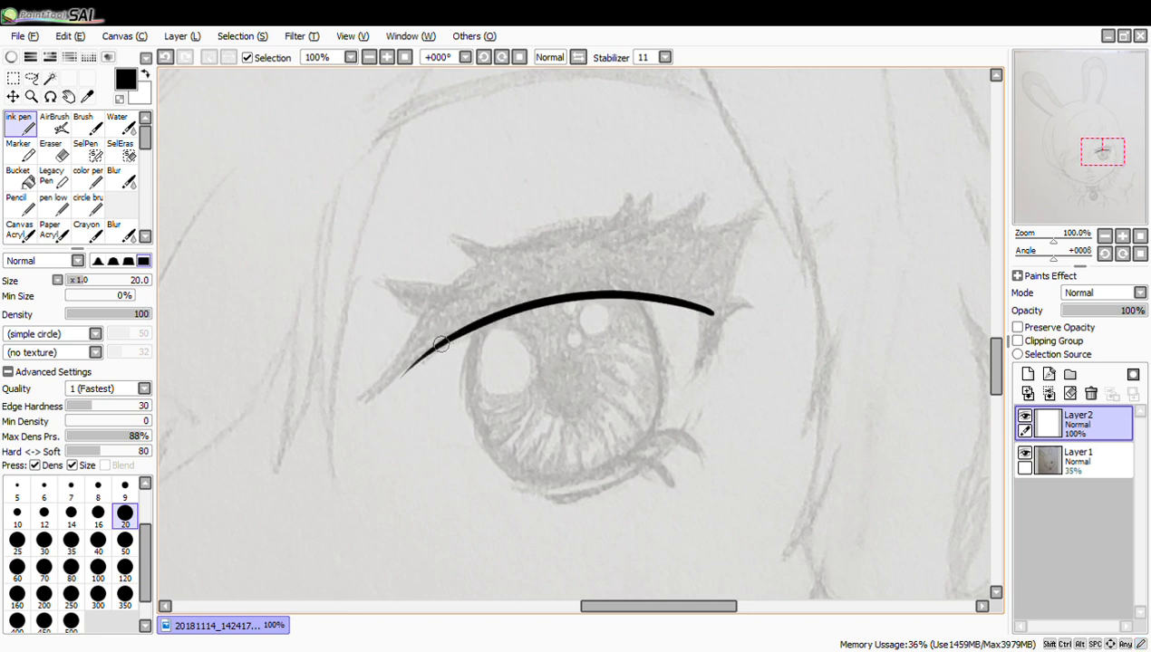
Extend the eyelid line into a tapered tip beyond the eye's left corner
drag(450, 337, 291, 404)
key(ctrl+z)
drag(433, 345, 319, 378)
key(ctrl+z)
drag(432, 347, 313, 380)
key(ctrl+z)
mouse_move(426, 348)
mouse_down()
mouse_move(398, 376)
mouse_move(330, 390)
mouse_up()
Ink the upper edge of the left corner wing so it meets the tapered tip
drag(428, 319, 339, 398)
key(ctrl+z)
drag(434, 308, 317, 400)
key(ctrl+z)
mouse_move(434, 306)
mouse_down()
mouse_move(331, 403)
mouse_move(432, 311)
mouse_move(335, 419)
mouse_move(434, 311)
mouse_move(326, 396)
mouse_up()
key(ctrl+z)
key(ctrl+z)
key(ctrl+z)
key(ctrl+z)
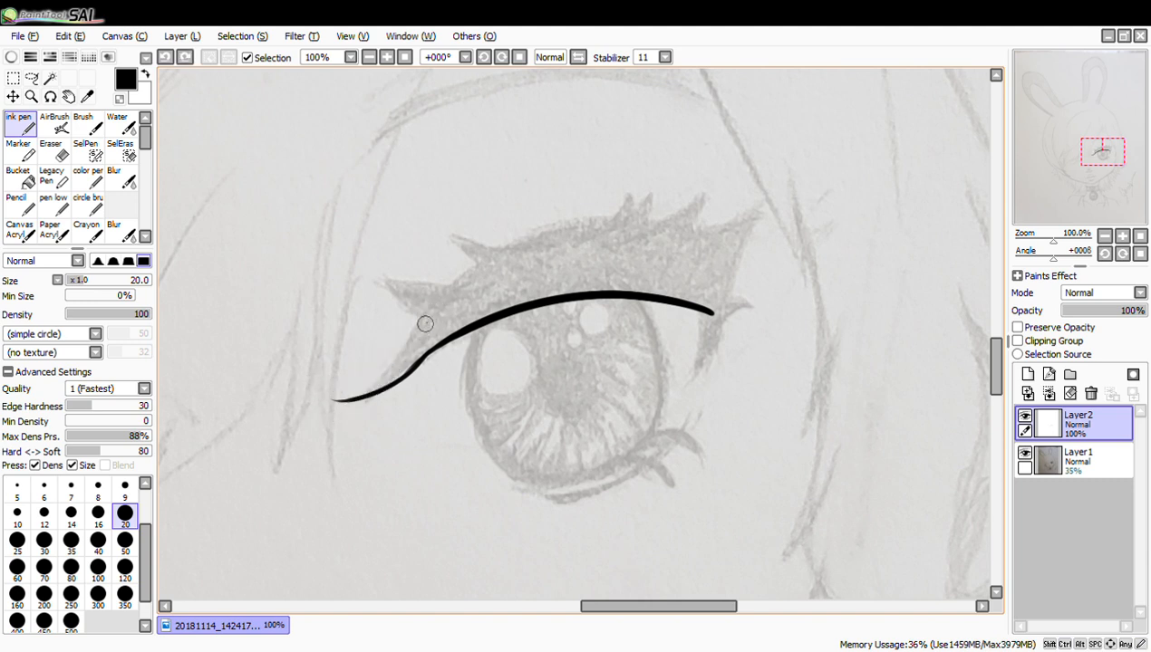
drag(437, 305, 334, 393)
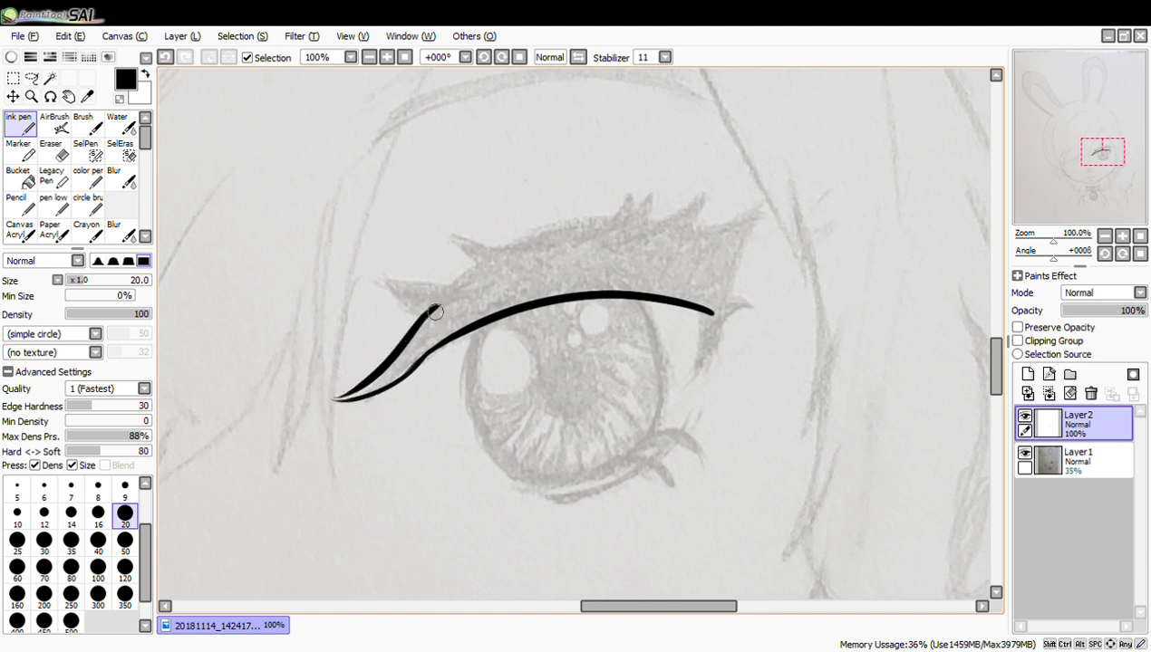
Ink the inner and outer edges of the right corner lash, carrying the outer edge up to the lash's high tip
drag(699, 306, 662, 370)
key(ctrl+z)
drag(700, 307, 668, 390)
key(ctrl+z)
drag(700, 307, 675, 385)
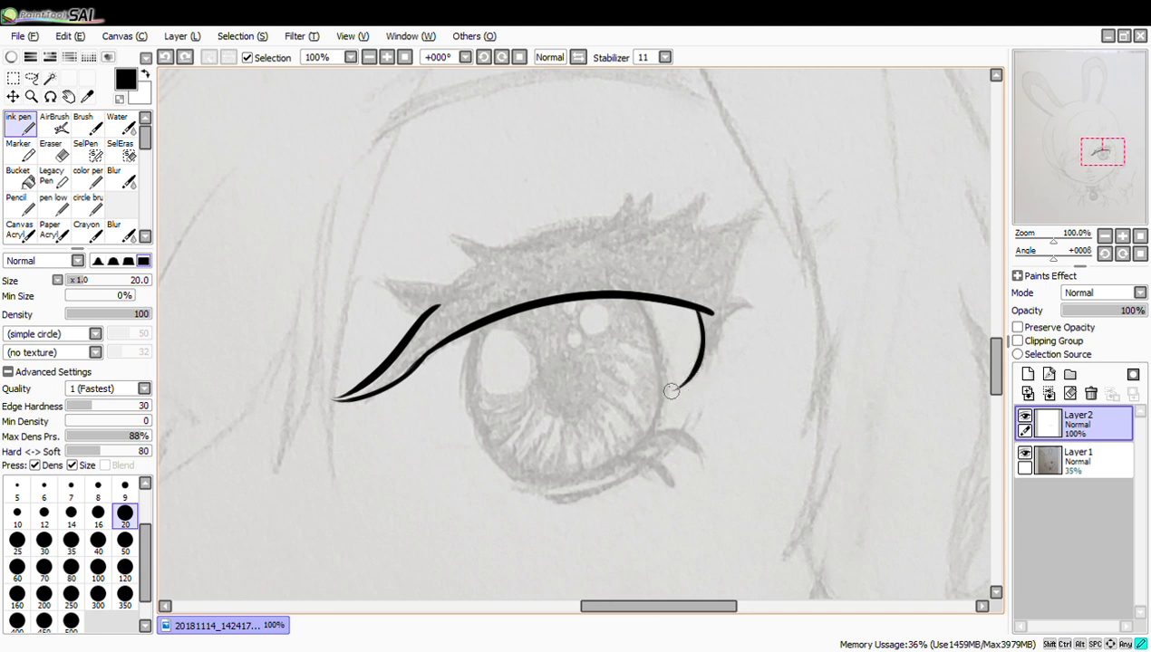
key(ctrl+z)
mouse_move(700, 308)
mouse_down()
mouse_move(678, 389)
mouse_move(727, 288)
mouse_up()
key(ctrl+z)
drag(689, 384, 768, 215)
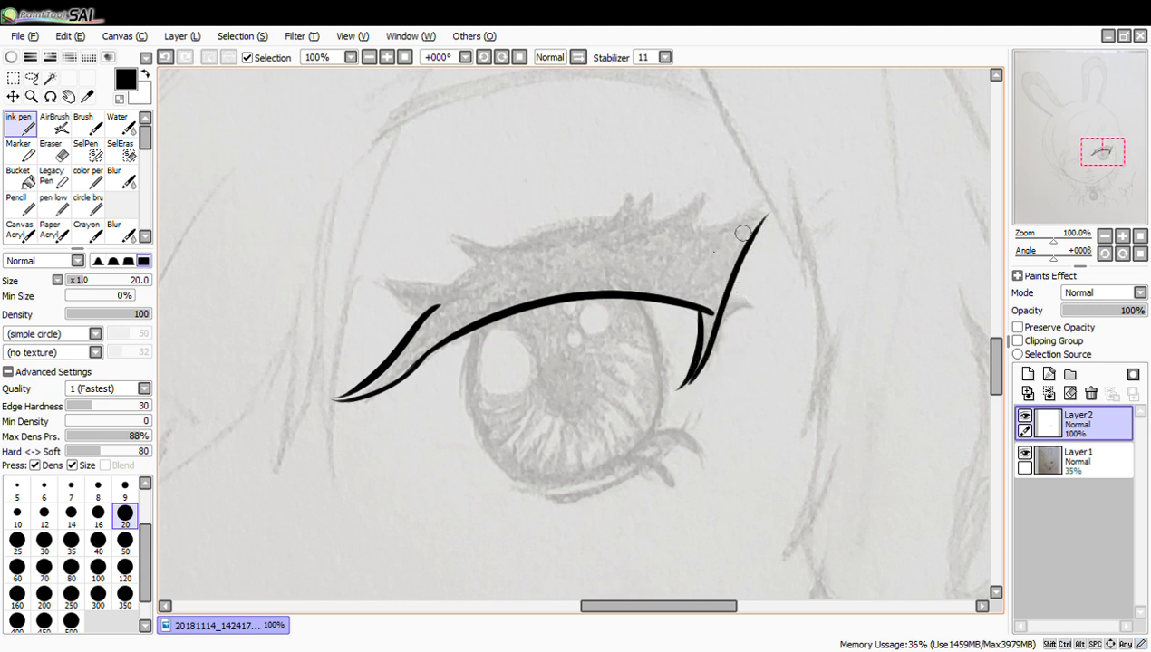
Ink the upper edge of the eyelash band from the left corner wing to the high tip at the right
mouse_move(669, 234)
mouse_down()
mouse_move(745, 226)
mouse_move(771, 206)
mouse_up()
key(ctrl+z)
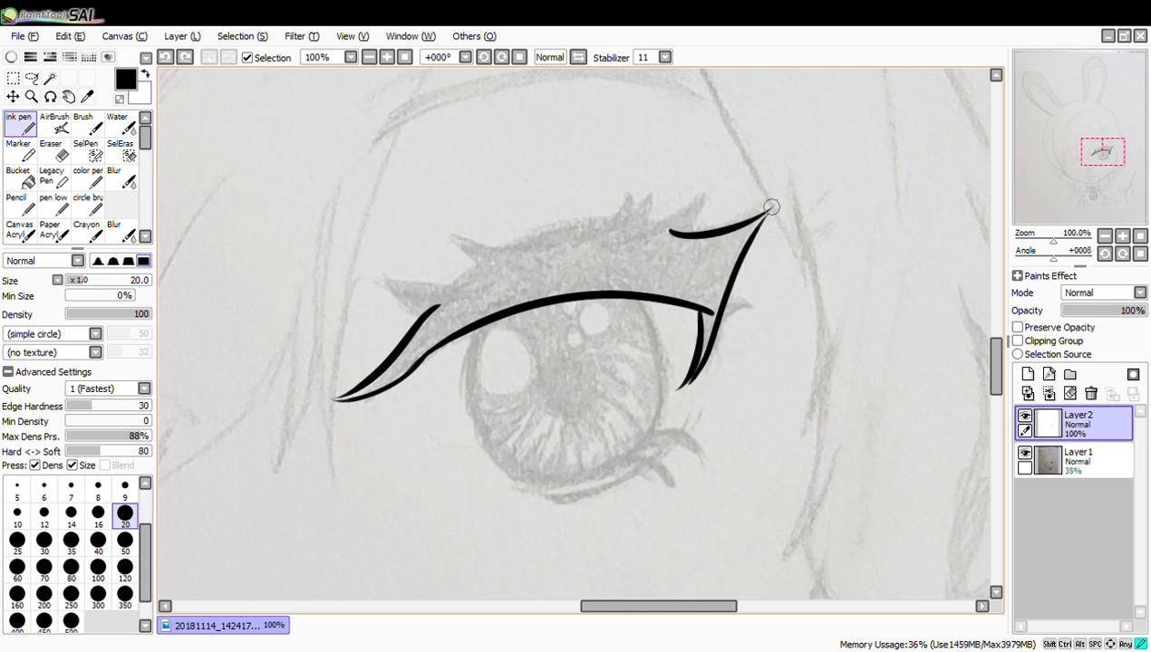
drag(425, 322, 571, 232)
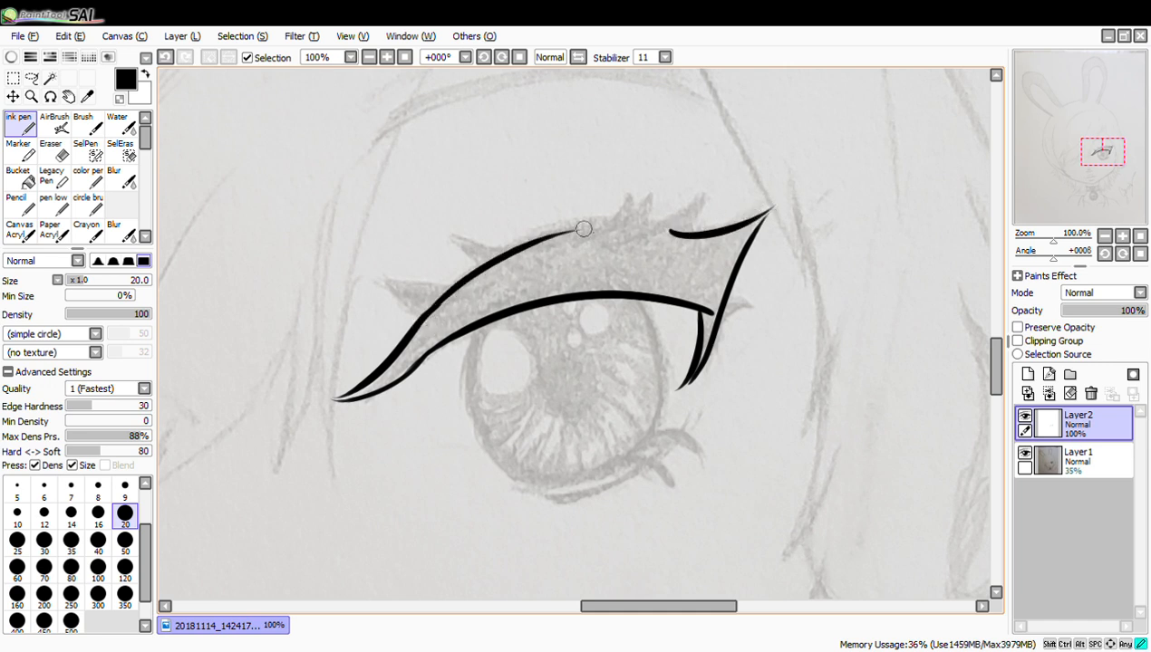
key(ctrl+z)
mouse_move(415, 319)
mouse_down()
mouse_move(521, 246)
mouse_move(641, 237)
mouse_up()
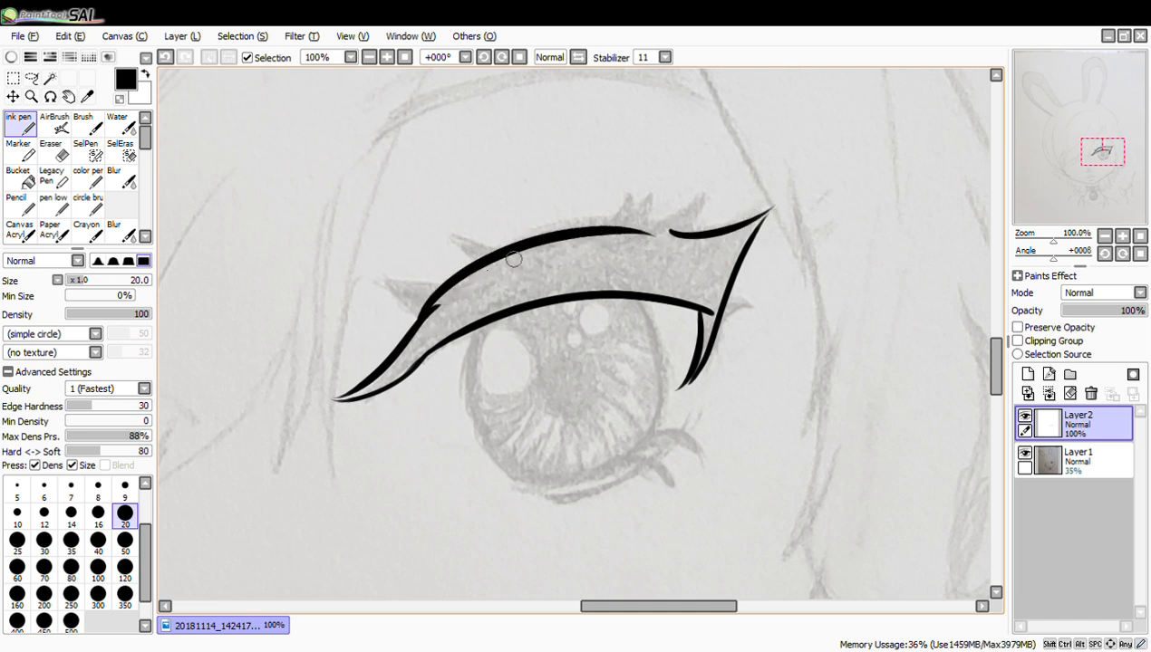
key(ctrl+z)
mouse_move(415, 321)
mouse_down()
mouse_move(440, 296)
mouse_move(632, 233)
mouse_up()
mouse_move(492, 258)
mouse_down()
mouse_move(585, 229)
mouse_move(711, 241)
mouse_up()
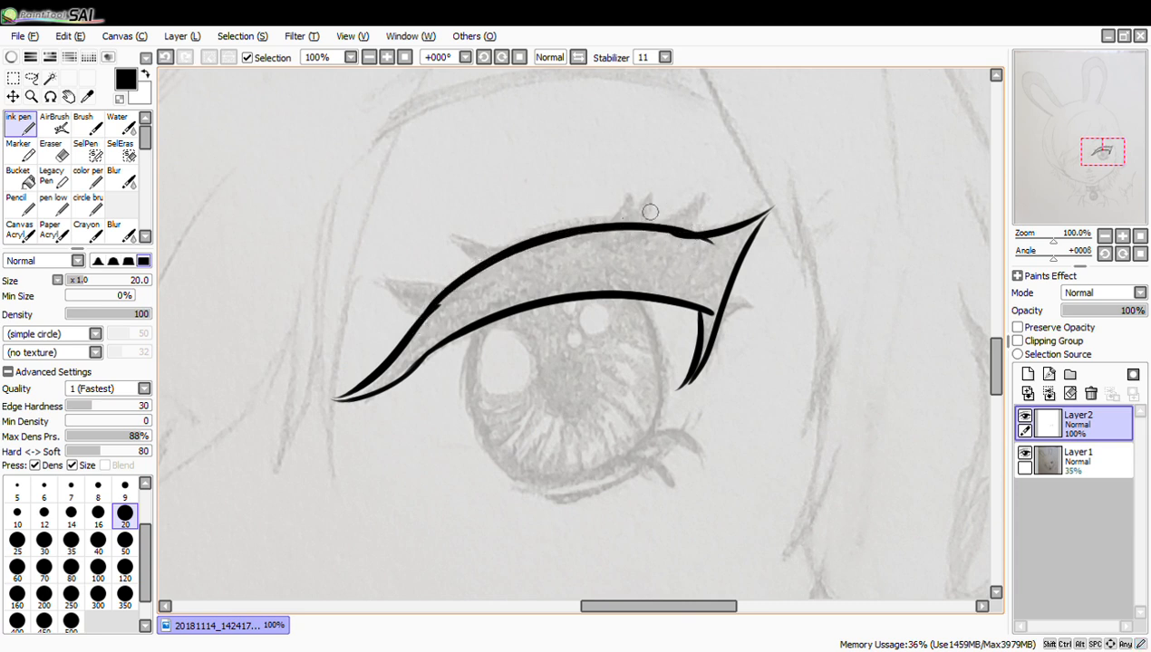
Ink two pointed, upward-curving lashes on the right half of the upper lash edge
drag(605, 222, 630, 167)
key(ctrl+z)
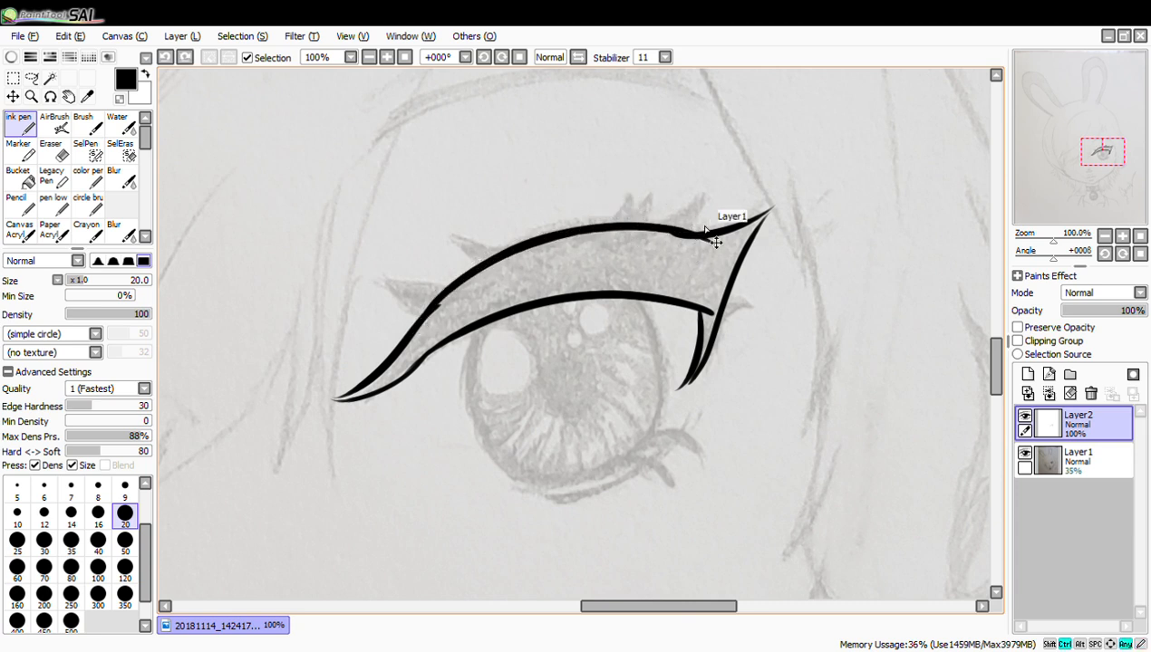
drag(667, 230, 699, 184)
key(ctrl+z)
mouse_move(627, 230)
mouse_down()
mouse_move(691, 201)
mouse_move(698, 173)
mouse_up()
drag(660, 247, 699, 181)
mouse_move(586, 236)
mouse_down()
mouse_move(644, 174)
mouse_move(645, 192)
mouse_up()
key(ctrl+z)
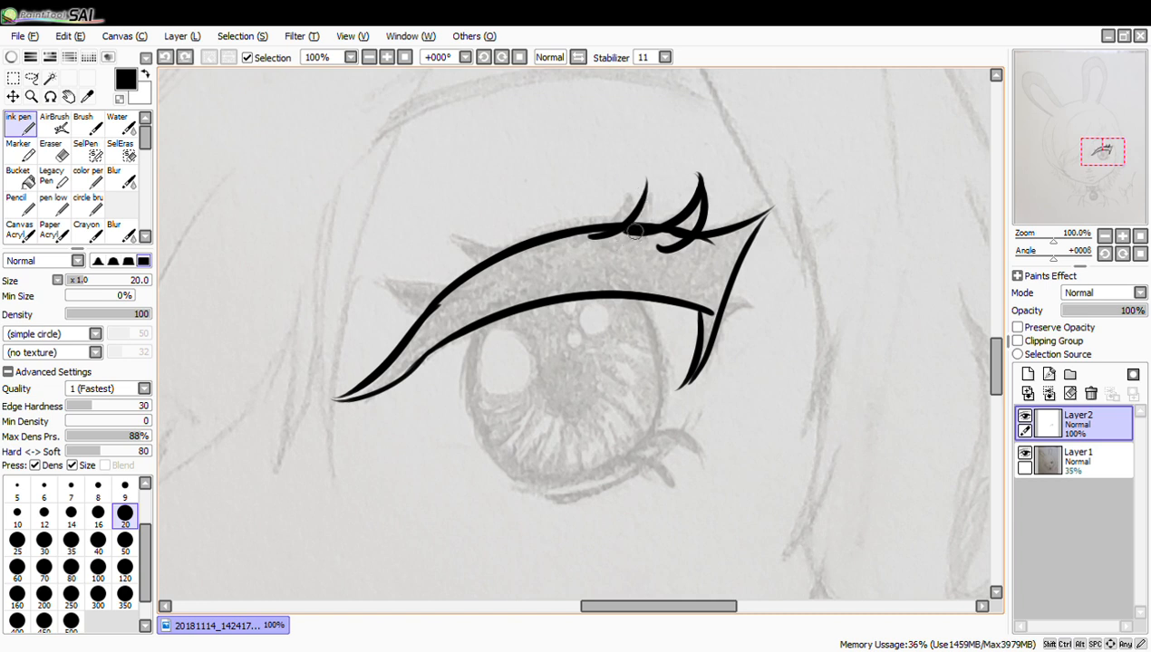
mouse_move(616, 251)
mouse_down()
mouse_move(647, 198)
mouse_move(644, 179)
mouse_up()
Ink a curved lash near the left end of the upper lash edge
mouse_move(470, 281)
mouse_down()
mouse_move(436, 303)
mouse_move(390, 283)
mouse_move(408, 270)
mouse_up()
key(ctrl+z)
drag(426, 317, 408, 270)
Ink another pointed lash on the left half of the upper edge, to the right of the previous one
mouse_move(526, 253)
mouse_down()
mouse_move(486, 254)
mouse_move(526, 266)
mouse_move(473, 230)
mouse_up()
key(ctrl+z)
key(ctrl+z)
key(ctrl+z)
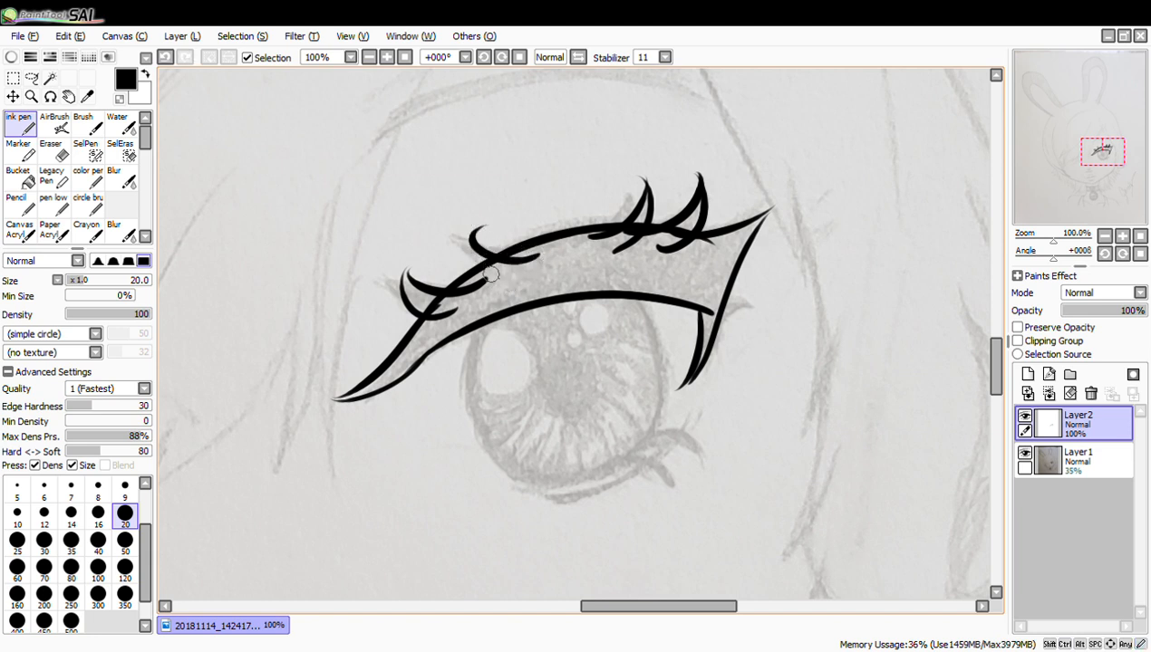
key(ctrl+z)
drag(526, 251, 468, 235)
key(ctrl+z)
drag(536, 250, 464, 234)
mouse_move(514, 274)
mouse_down()
mouse_move(480, 278)
mouse_move(482, 239)
mouse_move(481, 259)
mouse_move(502, 271)
mouse_move(462, 233)
mouse_up()
key(ctrl+z)
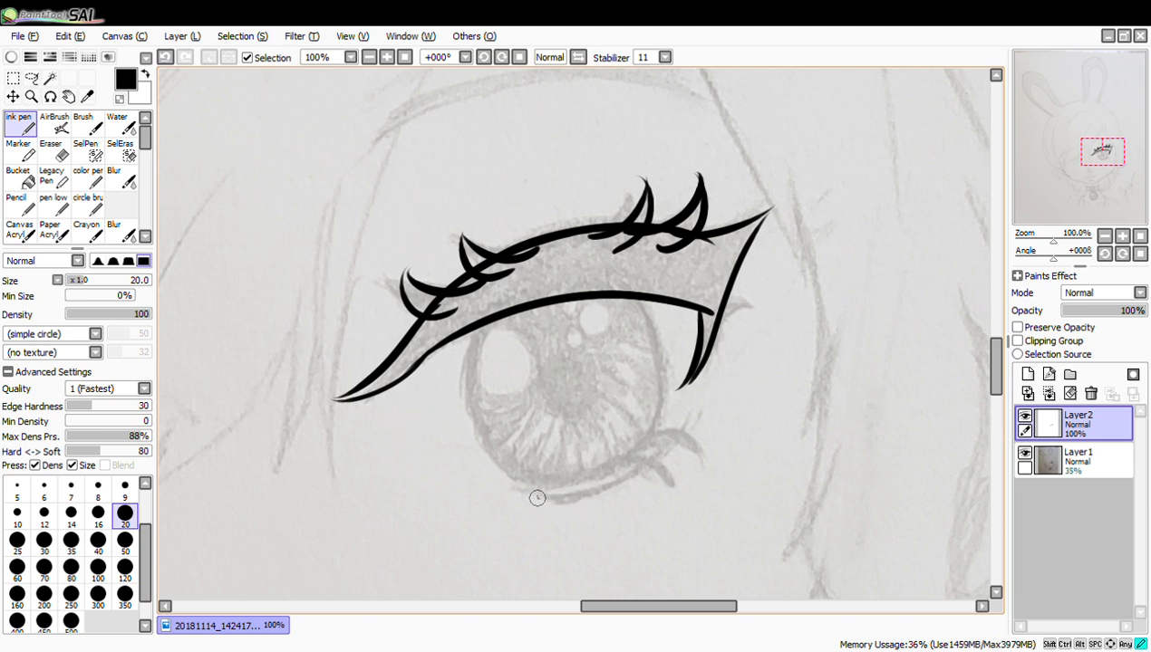
Ink the lower eyelid line with two curved lashes at its right end
key(ctrl+z)
mouse_move(539, 496)
mouse_down()
mouse_move(636, 472)
mouse_move(584, 493)
mouse_move(677, 425)
mouse_move(661, 445)
mouse_move(723, 450)
mouse_up()
key(ctrl+z)
drag(649, 458, 680, 499)
key(ctrl+z)
mouse_move(649, 460)
mouse_down()
mouse_move(677, 492)
mouse_move(670, 499)
mouse_up()
key(ctrl+z)
key(ctrl+z)
drag(638, 463, 672, 490)
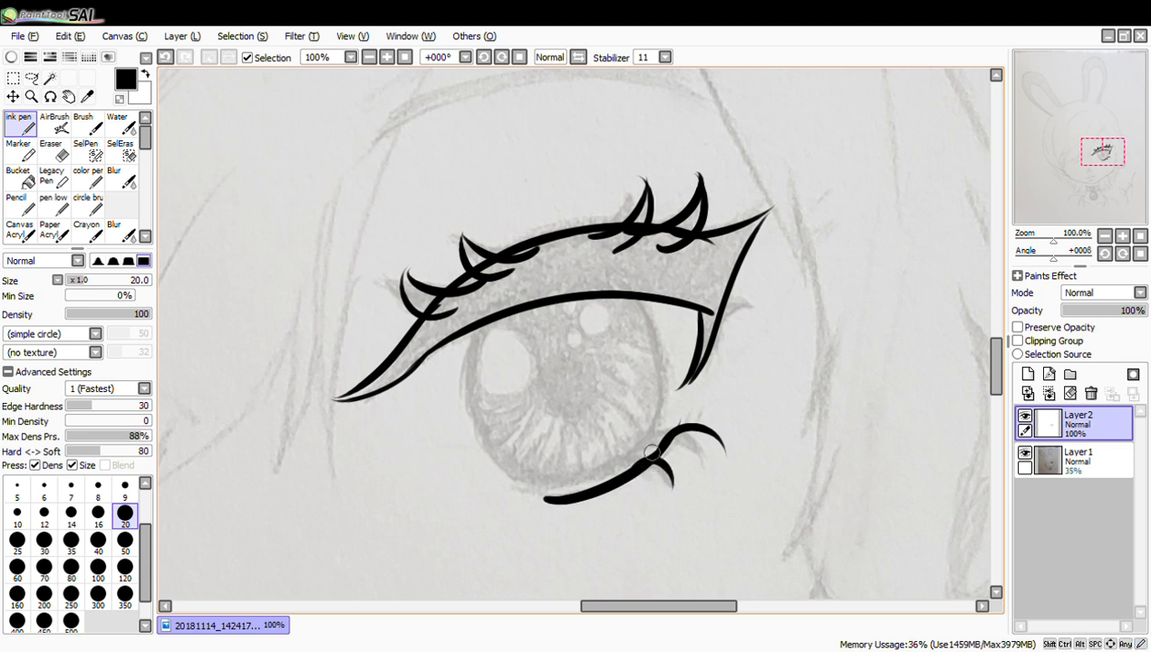
Ink extra pointed lashes above and below the wing at the eye's left corner
mouse_move(425, 328)
mouse_down()
mouse_move(366, 329)
mouse_move(401, 347)
mouse_move(369, 341)
mouse_move(368, 418)
mouse_up()
key(ctrl+z)
drag(419, 346, 358, 423)
key(ctrl+z)
drag(431, 337, 365, 419)
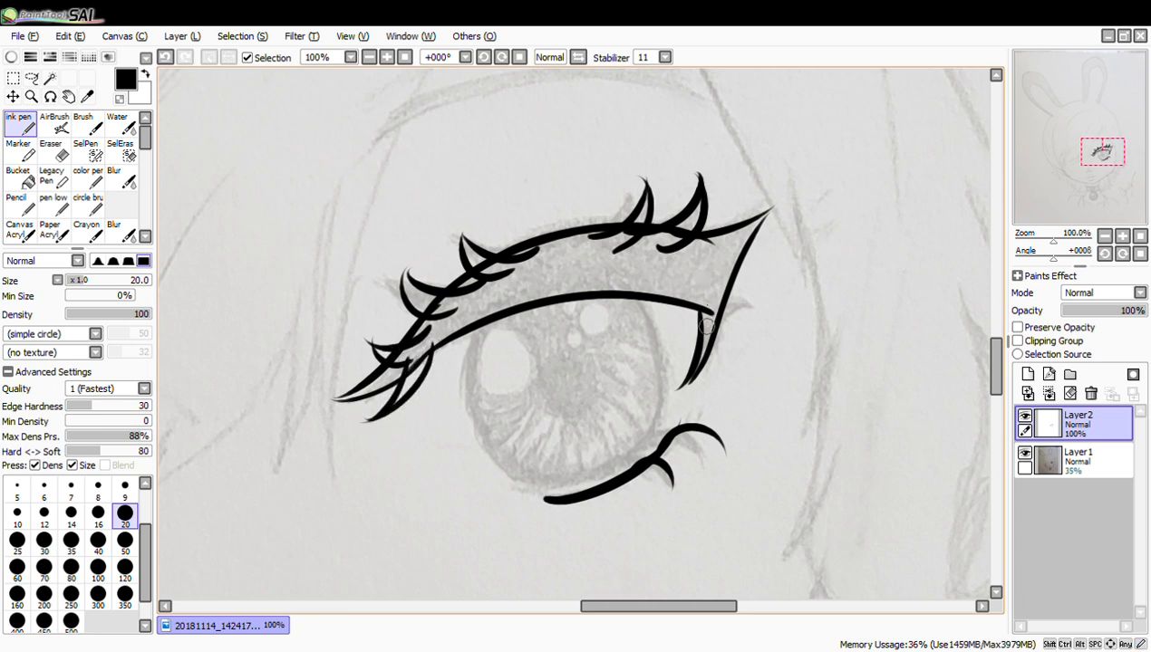
Ink a small curved lash pointing outward from the eye's right corner
mouse_move(705, 344)
mouse_down()
mouse_move(760, 331)
mouse_move(734, 316)
mouse_move(764, 322)
mouse_move(710, 304)
mouse_move(753, 333)
mouse_move(748, 315)
mouse_move(712, 300)
mouse_move(749, 306)
mouse_up()
key(ctrl+z)
key(ctrl+z)
key(ctrl+z)
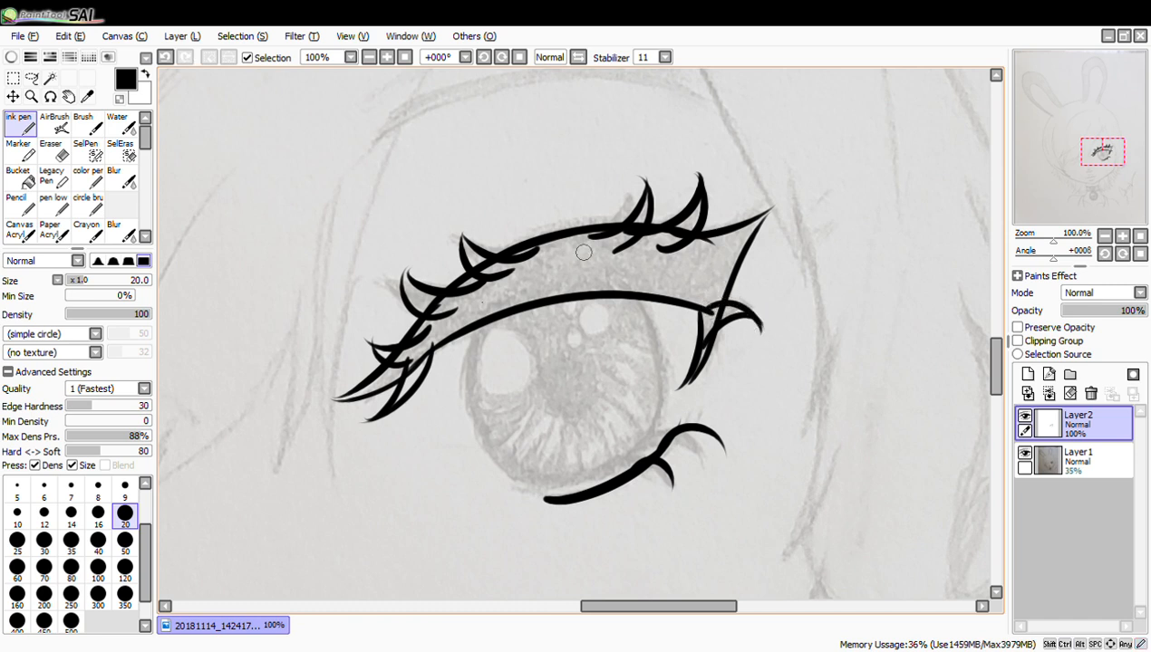
click(387, 58)
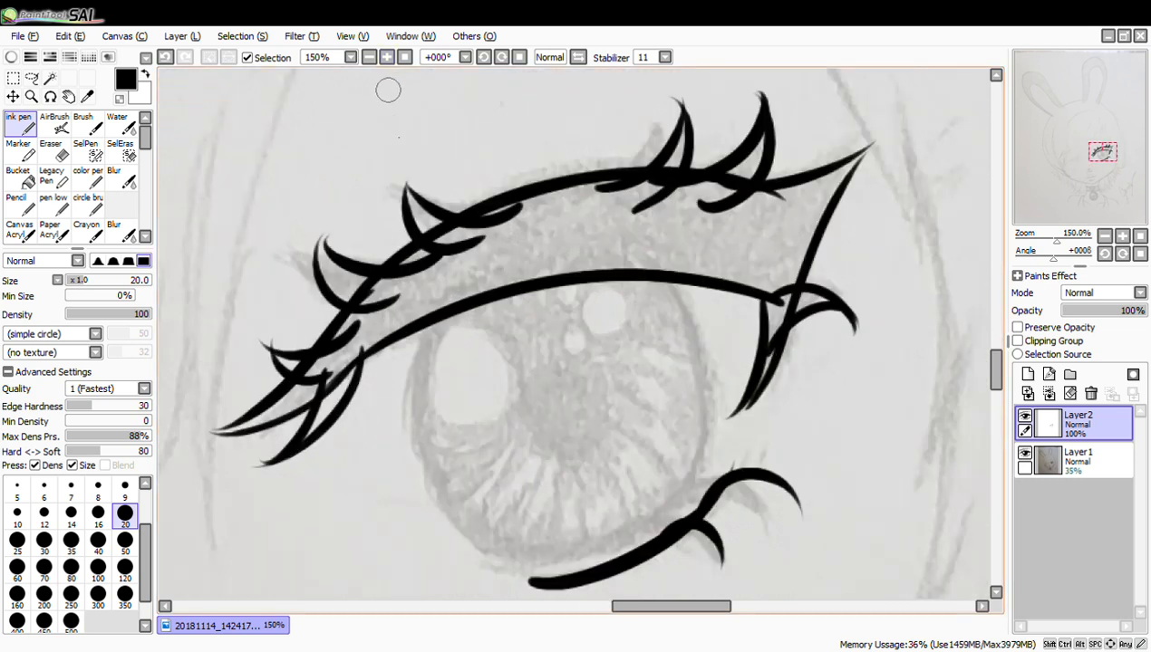
drag(668, 607, 642, 607)
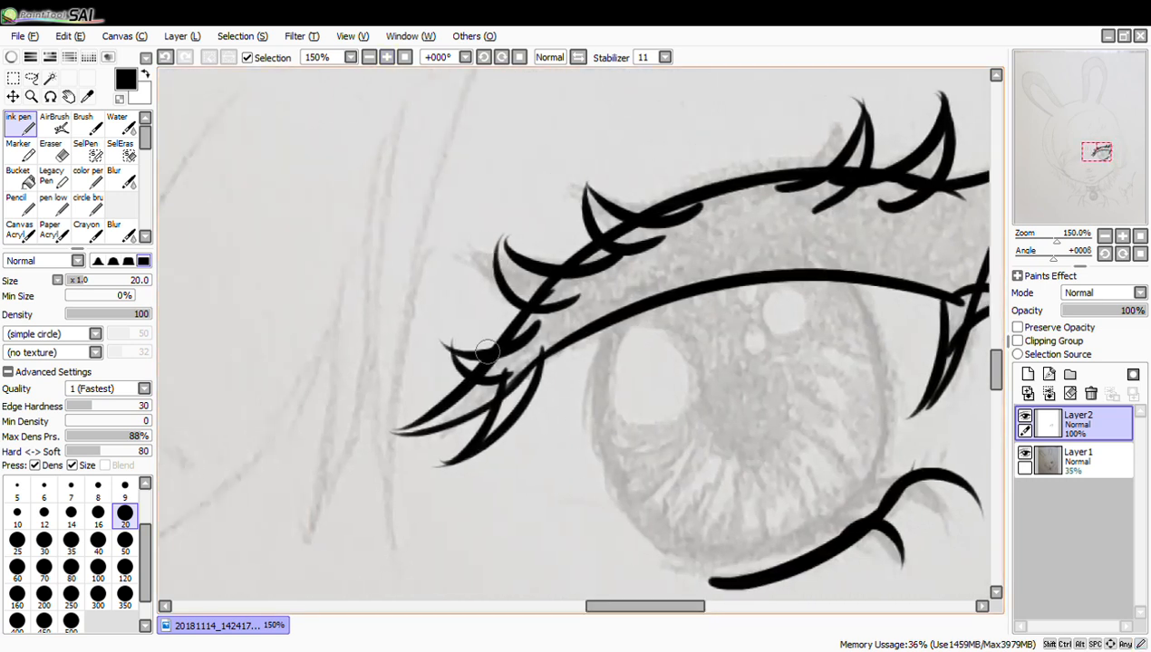
Fill the lash wing at the eye's left corner with solid black
mouse_move(490, 411)
mouse_down()
mouse_move(481, 438)
mouse_move(539, 356)
mouse_move(485, 379)
mouse_move(533, 327)
mouse_move(460, 381)
mouse_move(476, 370)
mouse_move(460, 359)
mouse_move(488, 357)
mouse_move(455, 357)
mouse_move(501, 388)
mouse_move(481, 402)
mouse_move(394, 434)
mouse_move(415, 433)
mouse_move(391, 430)
mouse_move(405, 443)
mouse_move(418, 425)
mouse_move(389, 428)
mouse_up()
key(ctrl+z)
key(ctrl+z)
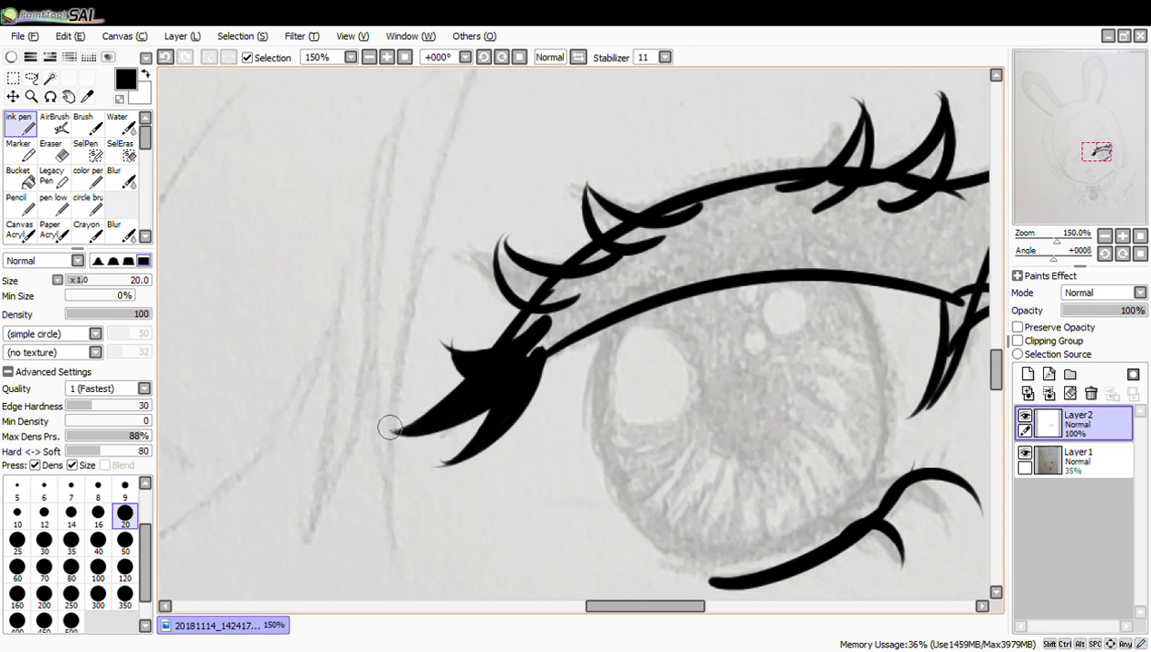
Fill the left half of the upper eyelid band and its two pointed lashes with solid black
mouse_move(536, 359)
mouse_down()
mouse_move(629, 281)
mouse_move(598, 307)
mouse_move(715, 255)
mouse_move(757, 260)
mouse_up()
mouse_move(603, 304)
mouse_down()
mouse_move(763, 236)
mouse_move(655, 262)
mouse_move(635, 249)
mouse_move(730, 194)
mouse_move(639, 237)
mouse_move(578, 292)
mouse_up()
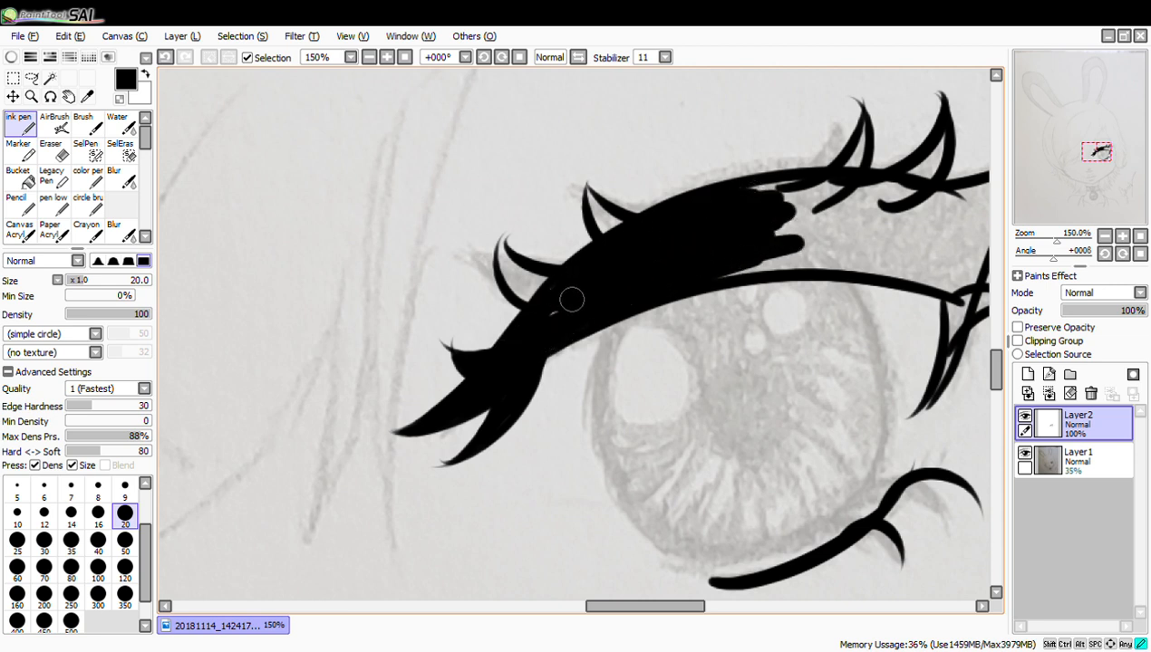
mouse_move(509, 249)
mouse_down()
mouse_move(526, 276)
mouse_move(508, 264)
mouse_move(503, 279)
mouse_move(541, 290)
mouse_move(506, 269)
mouse_move(544, 274)
mouse_move(515, 266)
mouse_move(503, 240)
mouse_up()
key(ctrl+z)
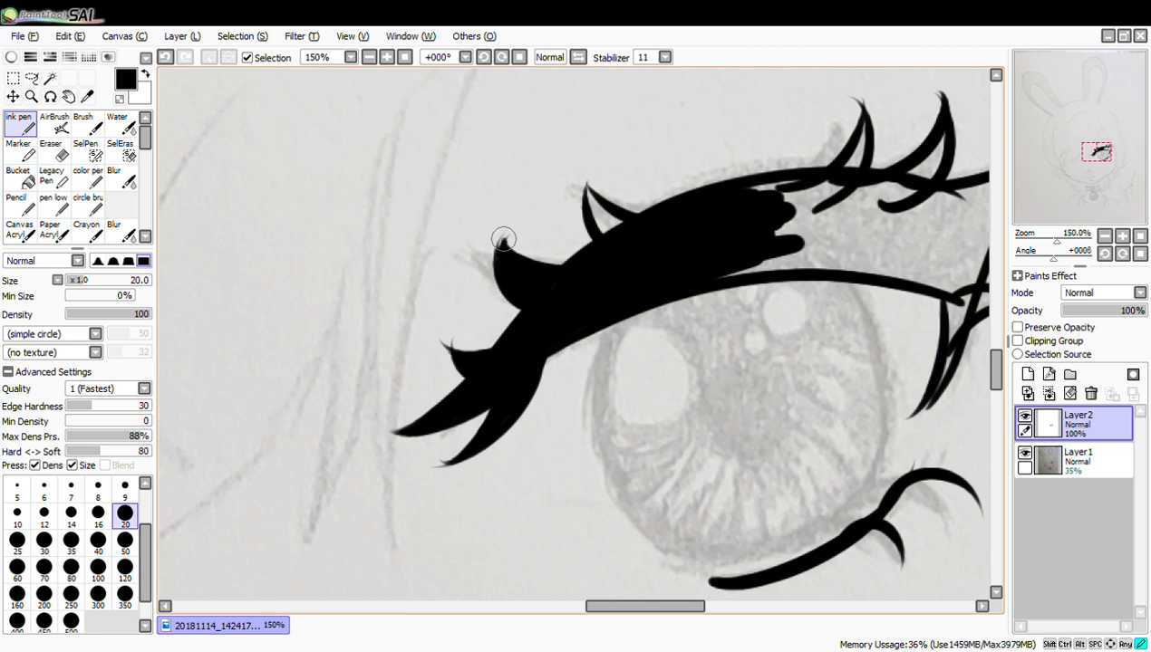
mouse_move(611, 222)
mouse_down()
mouse_move(593, 209)
mouse_move(618, 216)
mouse_move(592, 193)
mouse_up()
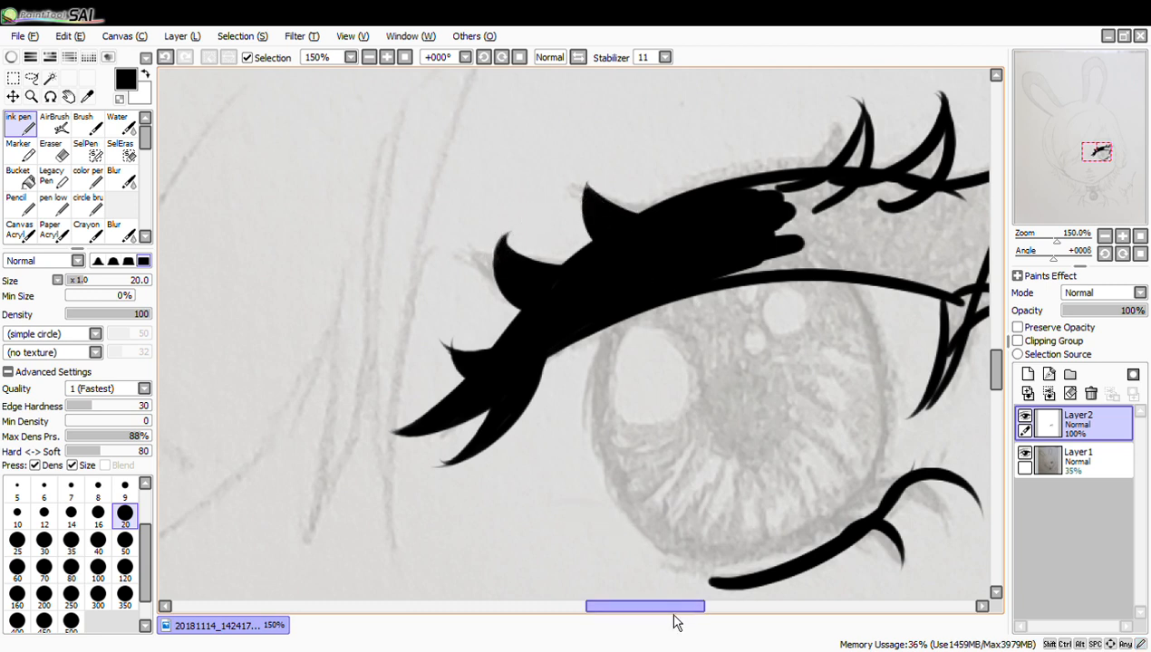
Fill the middle and right part of the upper eyelid band and the two lashes above it with solid black
drag(667, 607, 694, 607)
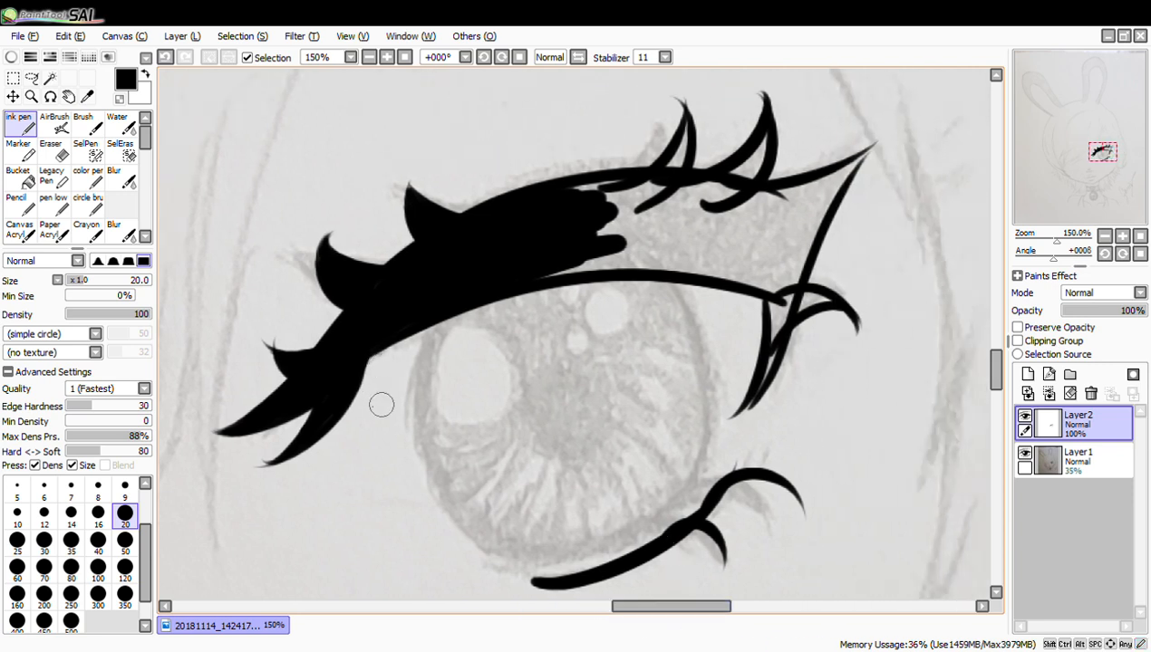
mouse_move(355, 390)
mouse_down()
mouse_move(373, 354)
mouse_move(444, 317)
mouse_up()
mouse_move(556, 274)
mouse_down()
mouse_move(668, 259)
mouse_move(527, 272)
mouse_move(650, 259)
mouse_move(743, 220)
mouse_move(708, 201)
mouse_move(587, 209)
mouse_move(617, 197)
mouse_move(580, 194)
mouse_move(656, 181)
mouse_move(588, 183)
mouse_move(735, 185)
mouse_move(772, 207)
mouse_move(731, 189)
mouse_move(742, 189)
mouse_move(749, 212)
mouse_move(637, 260)
mouse_move(803, 286)
mouse_up()
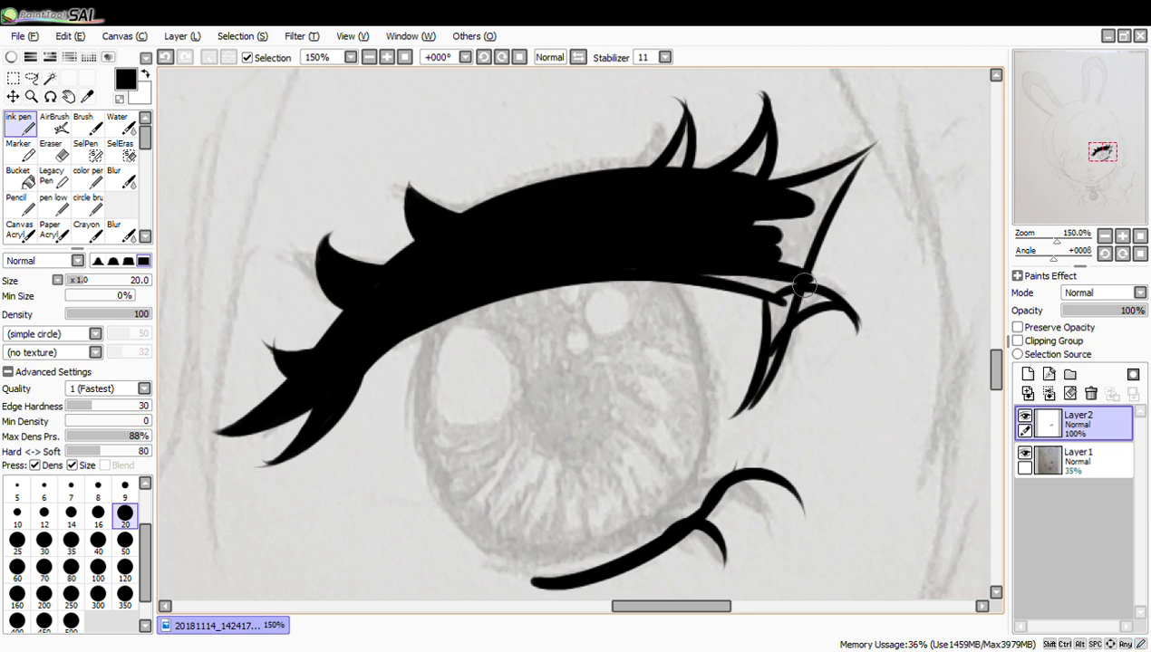
key(ctrl+z)
mouse_move(646, 258)
mouse_down()
mouse_move(765, 274)
mouse_move(764, 241)
mouse_move(809, 224)
mouse_move(804, 198)
mouse_move(762, 198)
mouse_move(799, 193)
mouse_move(725, 162)
mouse_move(755, 152)
mouse_move(745, 182)
mouse_move(764, 141)
mouse_up()
mouse_move(682, 142)
mouse_down()
mouse_move(664, 172)
mouse_move(678, 170)
mouse_move(687, 128)
mouse_up()
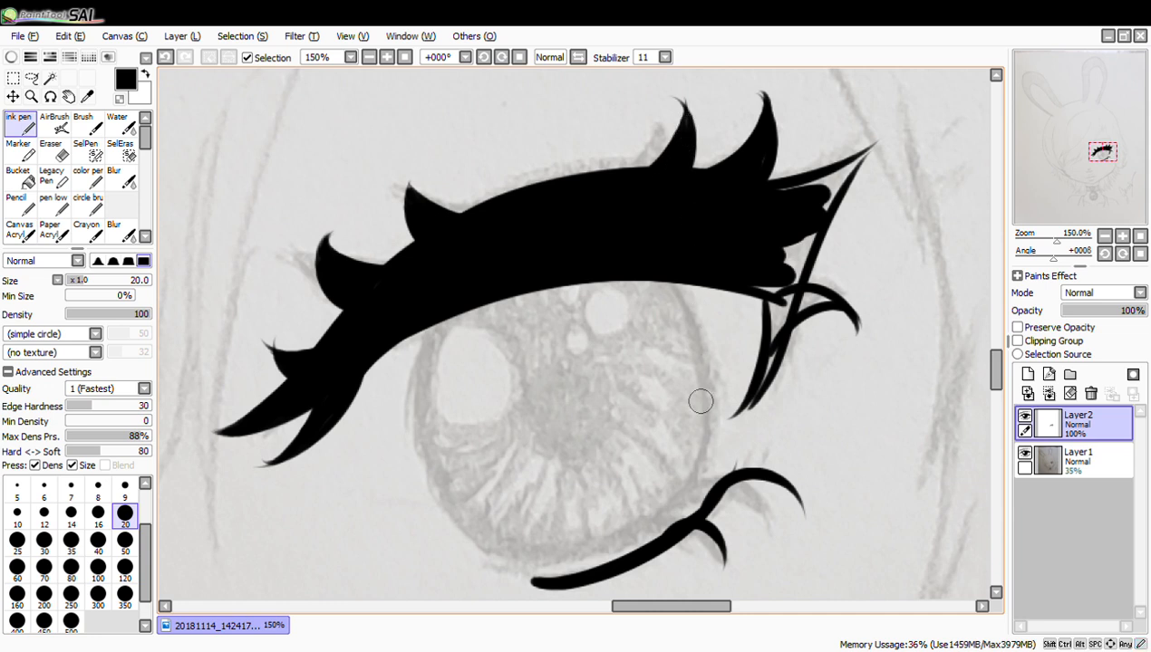
Fill the pointed wing and the downward lashes at the eye's right corner with solid black
drag(701, 609, 738, 613)
mouse_move(535, 300)
mouse_down()
mouse_move(506, 286)
mouse_move(537, 281)
mouse_move(539, 241)
mouse_move(531, 294)
mouse_move(561, 236)
mouse_move(524, 340)
mouse_move(524, 302)
mouse_move(515, 381)
mouse_move(516, 370)
mouse_move(502, 391)
mouse_move(544, 302)
mouse_move(533, 316)
mouse_move(577, 298)
mouse_up()
drag(587, 190, 551, 230)
key(ctrl+z)
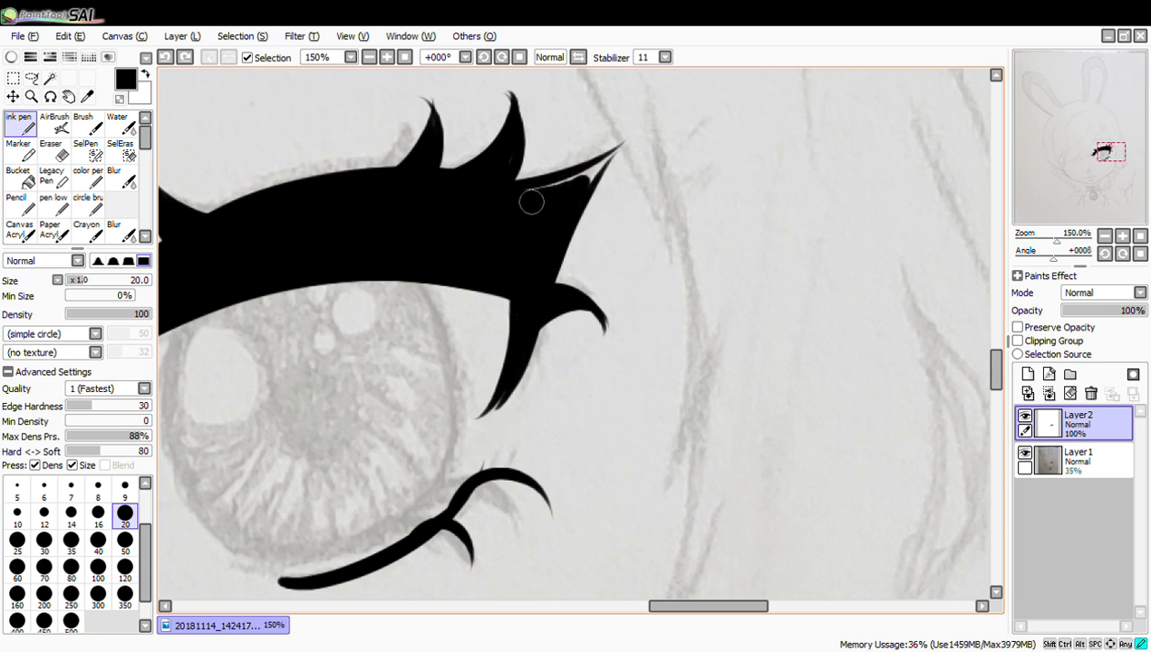
mouse_move(545, 189)
mouse_down()
mouse_move(592, 180)
mouse_move(618, 152)
mouse_move(586, 187)
mouse_move(623, 147)
mouse_move(587, 170)
mouse_move(615, 152)
mouse_up()
key(ctrl+z)
key(ctrl+z)
Add a new layer above the lashes and ink the left and right sides of the iris outline in black
drag(693, 609, 657, 618)
drag(998, 387, 999, 397)
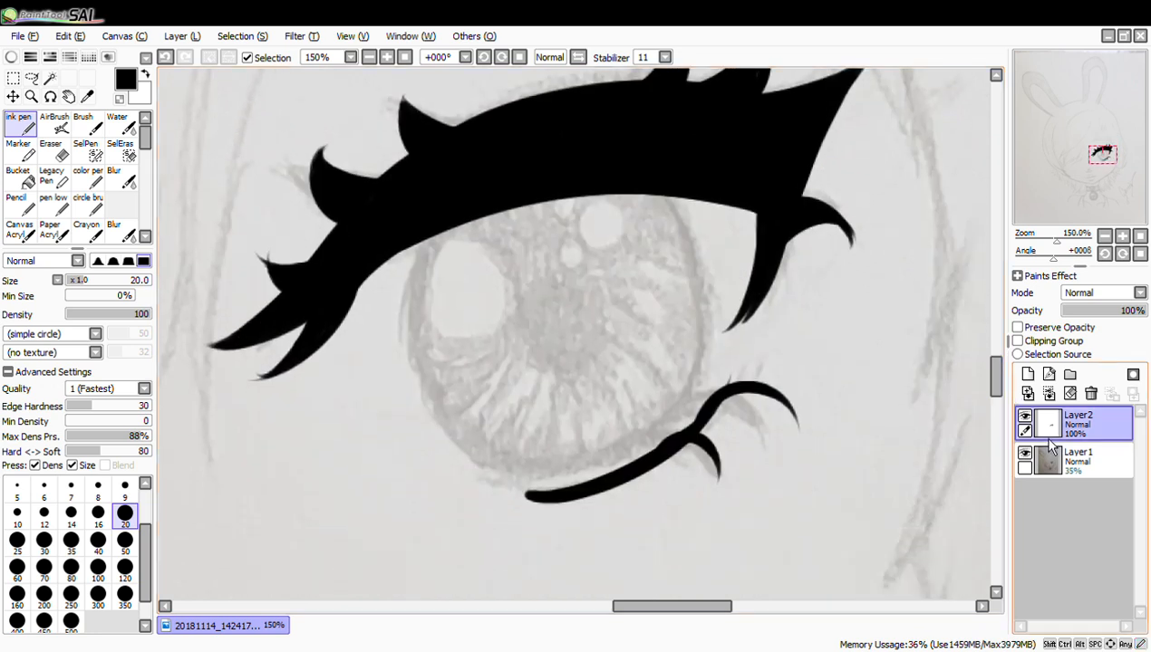
click(1029, 375)
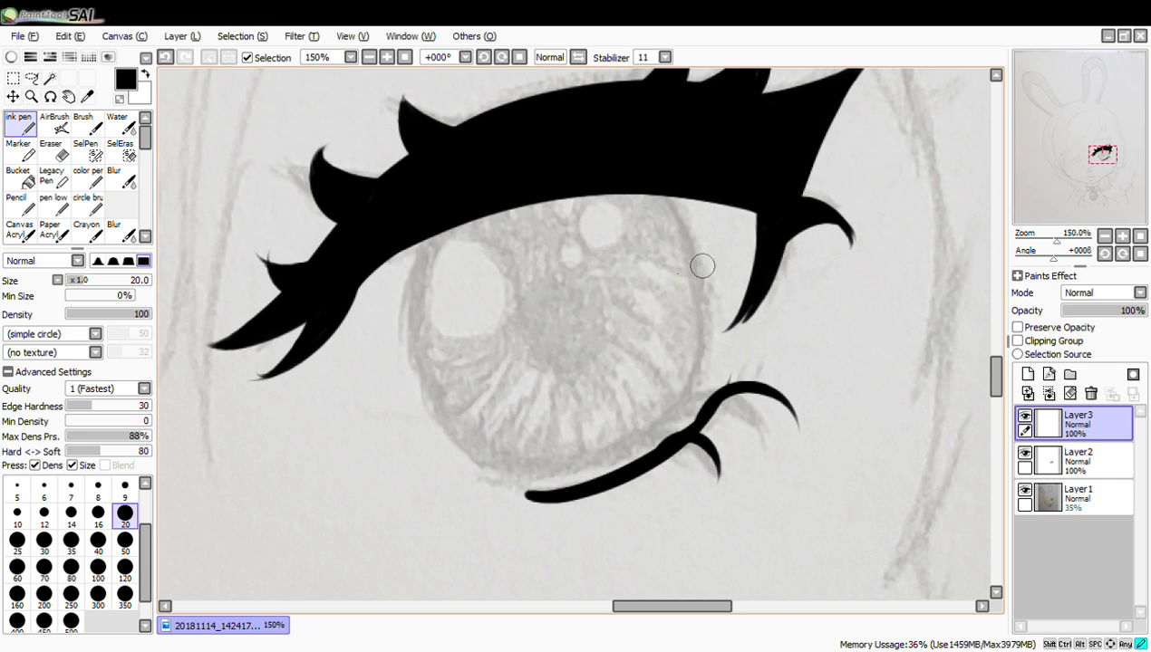
drag(435, 226, 466, 399)
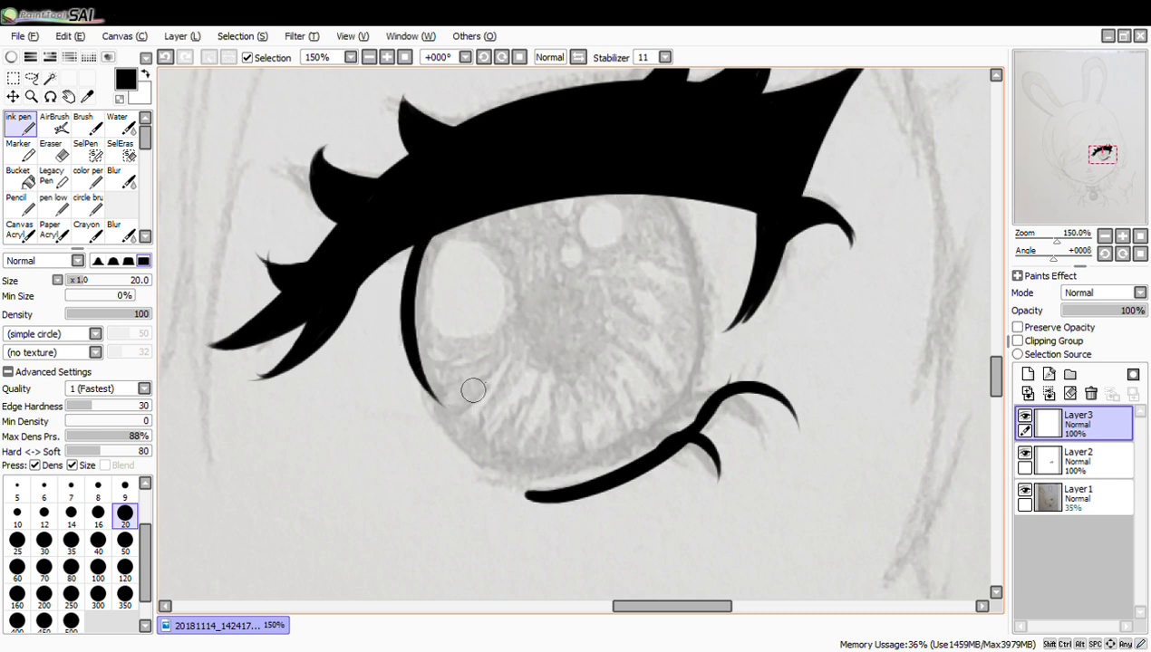
key(ctrl+z)
mouse_move(433, 219)
mouse_down()
mouse_move(408, 288)
mouse_move(504, 455)
mouse_up()
key(ctrl+z)
drag(430, 232, 503, 473)
key(ctrl+z)
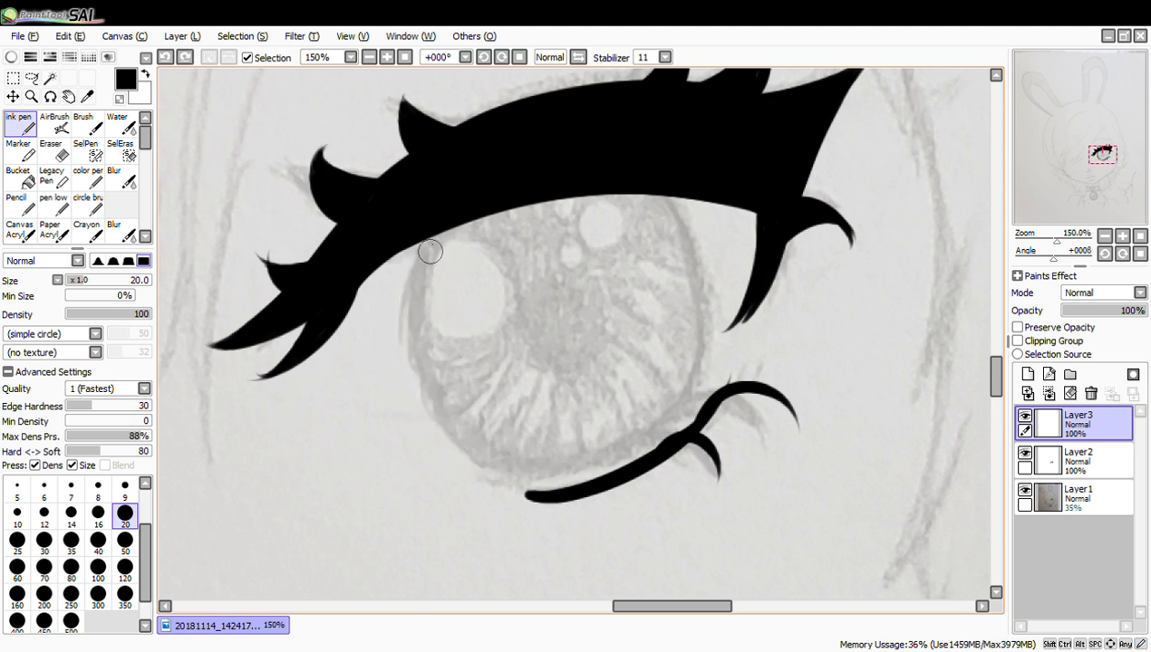
mouse_move(435, 232)
mouse_down()
mouse_move(415, 386)
mouse_move(561, 455)
mouse_up()
key(ctrl+z)
mouse_move(442, 226)
mouse_down()
mouse_move(454, 452)
mouse_move(535, 490)
mouse_up()
key(ctrl+z)
mouse_move(420, 245)
mouse_down()
mouse_move(498, 470)
mouse_move(539, 464)
mouse_up()
drag(668, 191, 699, 403)
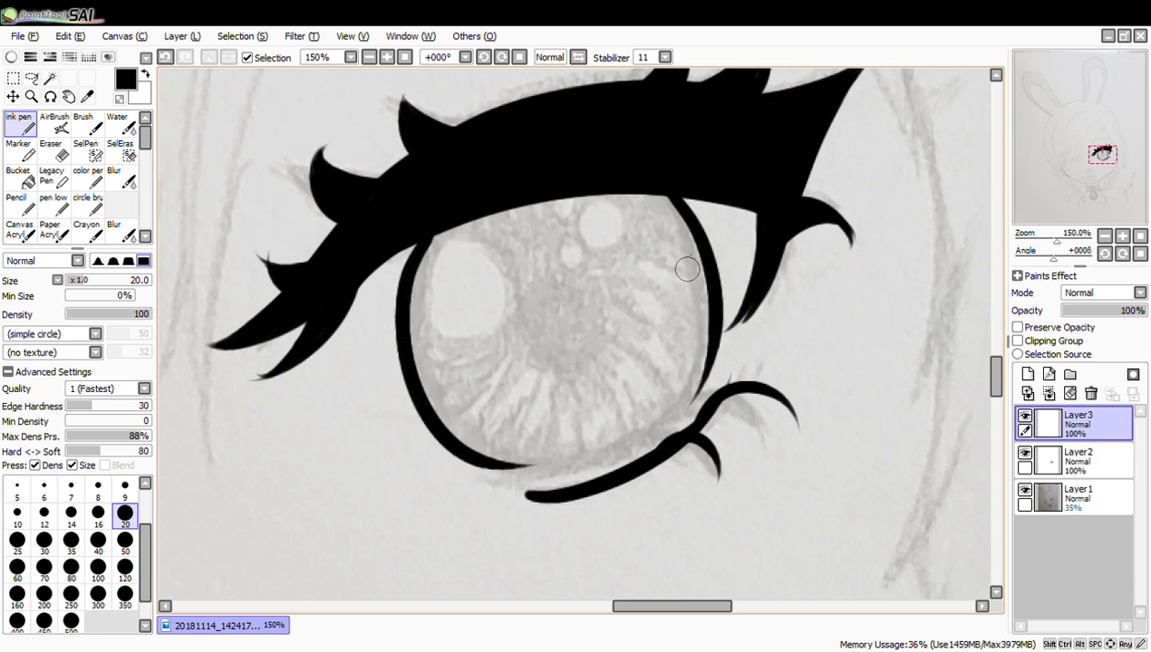
mouse_move(702, 353)
mouse_down()
mouse_move(630, 438)
mouse_move(530, 466)
mouse_move(480, 459)
mouse_move(656, 424)
mouse_up()
key(ctrl+z)
key(ctrl+z)
key(ctrl+y)
key(ctrl+z)
drag(467, 469, 675, 424)
key(ctrl+z)
mouse_move(471, 451)
mouse_down()
mouse_move(562, 460)
mouse_move(702, 367)
mouse_move(533, 458)
mouse_up()
key(ctrl+z)
key(ctrl+z)
mouse_move(706, 363)
mouse_down()
mouse_move(692, 391)
mouse_move(528, 472)
mouse_move(703, 372)
mouse_move(486, 458)
mouse_move(636, 409)
mouse_up()
key(ctrl+z)
key(ctrl+z)
key(ctrl+z)
drag(475, 450, 659, 404)
key(ctrl+z)
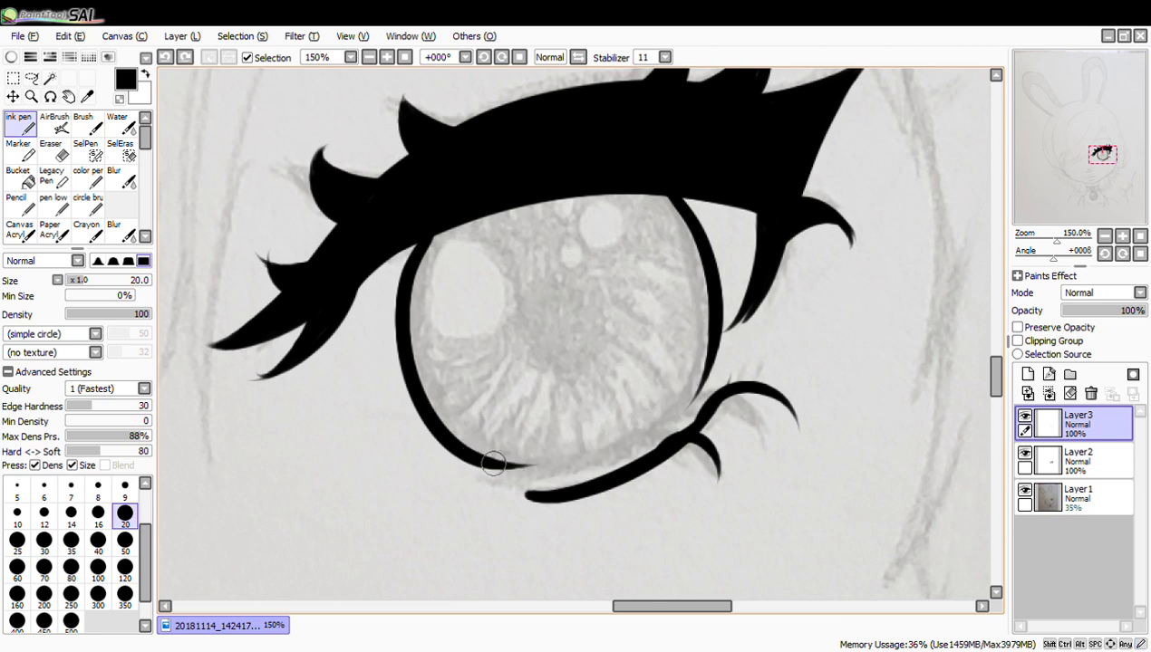
Close the iris outline with a black curve along its bottom, joining the left and right sides
mouse_move(476, 455)
mouse_down()
mouse_move(626, 446)
mouse_move(682, 407)
mouse_up()
mouse_move(624, 434)
mouse_down()
mouse_move(698, 380)
mouse_move(596, 446)
mouse_up()
key(ctrl+z)
key(ctrl+z)
drag(707, 359, 590, 447)
key(ctrl+z)
mouse_move(710, 356)
mouse_down()
mouse_move(657, 418)
mouse_move(585, 450)
mouse_up()
key(ctrl+z)
mouse_move(708, 359)
mouse_down()
mouse_move(603, 455)
mouse_move(704, 359)
mouse_up()
drag(662, 418, 713, 348)
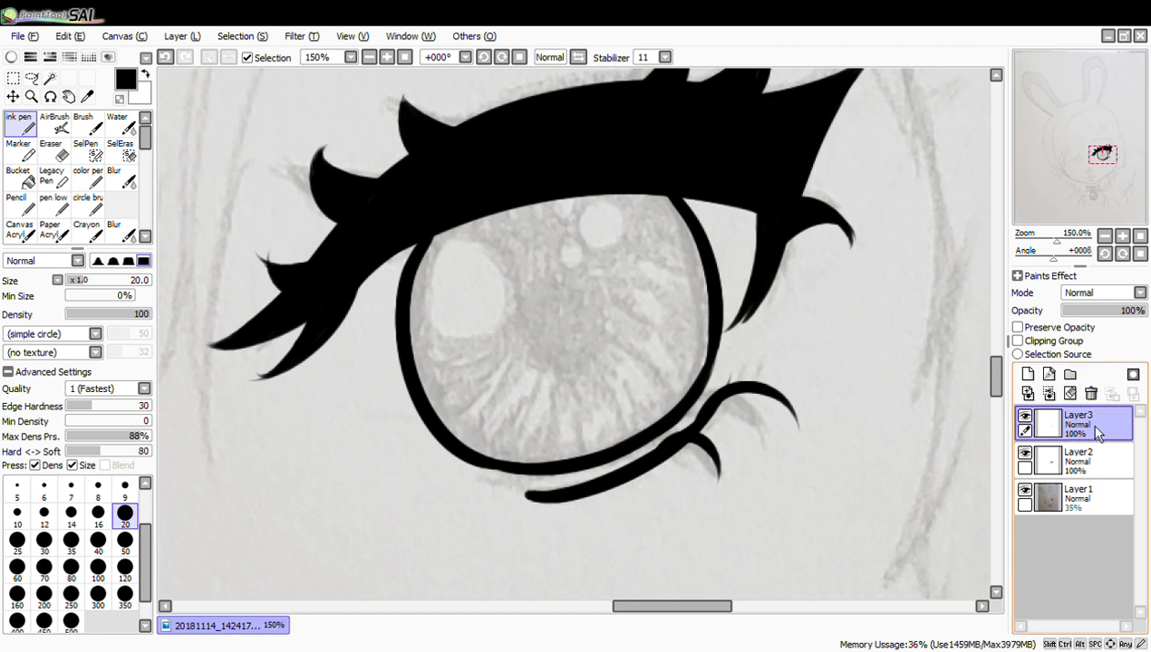
Turn on Preserve Opacity for Layer3 and choose a strong red as the drawing colour
drag(1091, 423, 1105, 476)
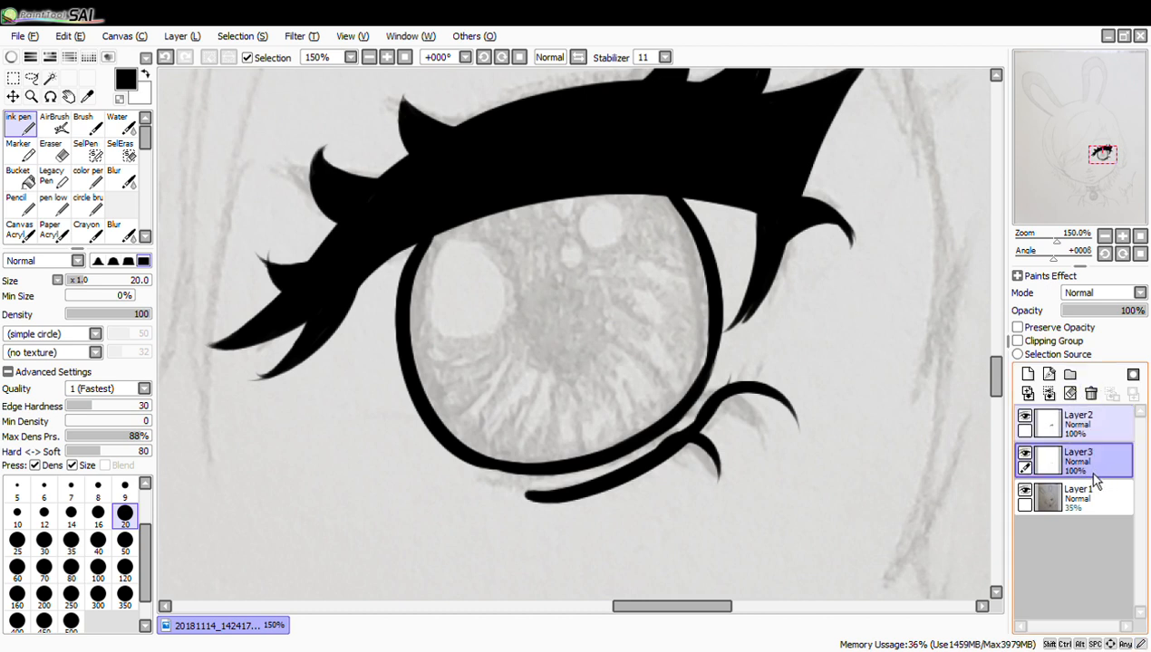
drag(1078, 460, 1080, 415)
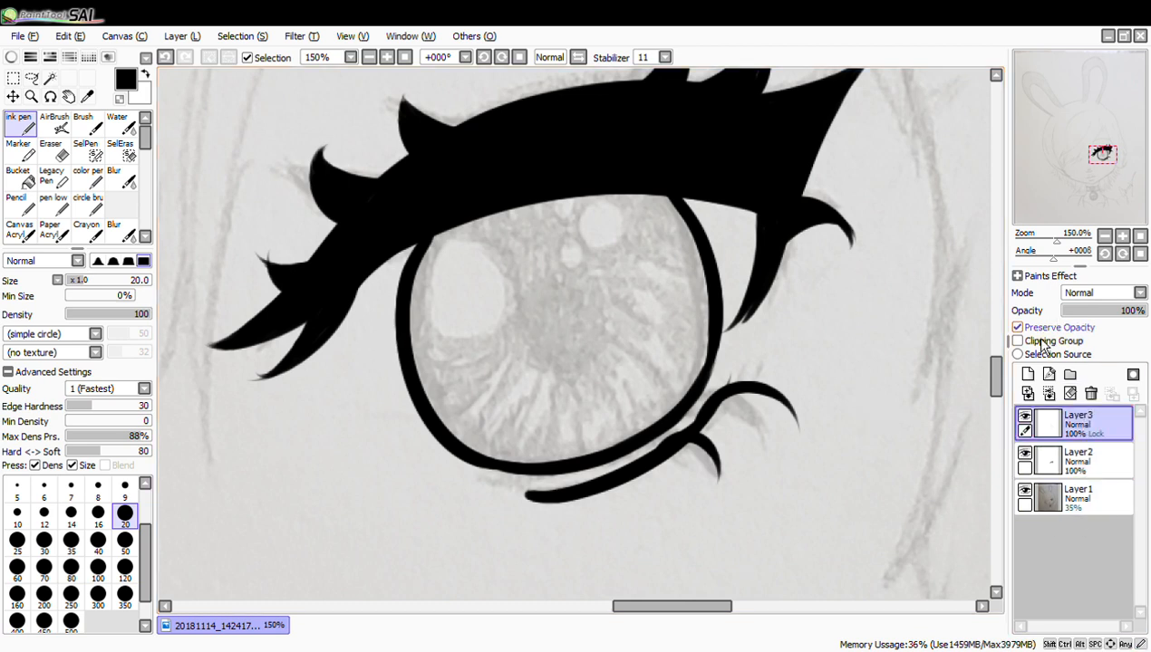
click(11, 56)
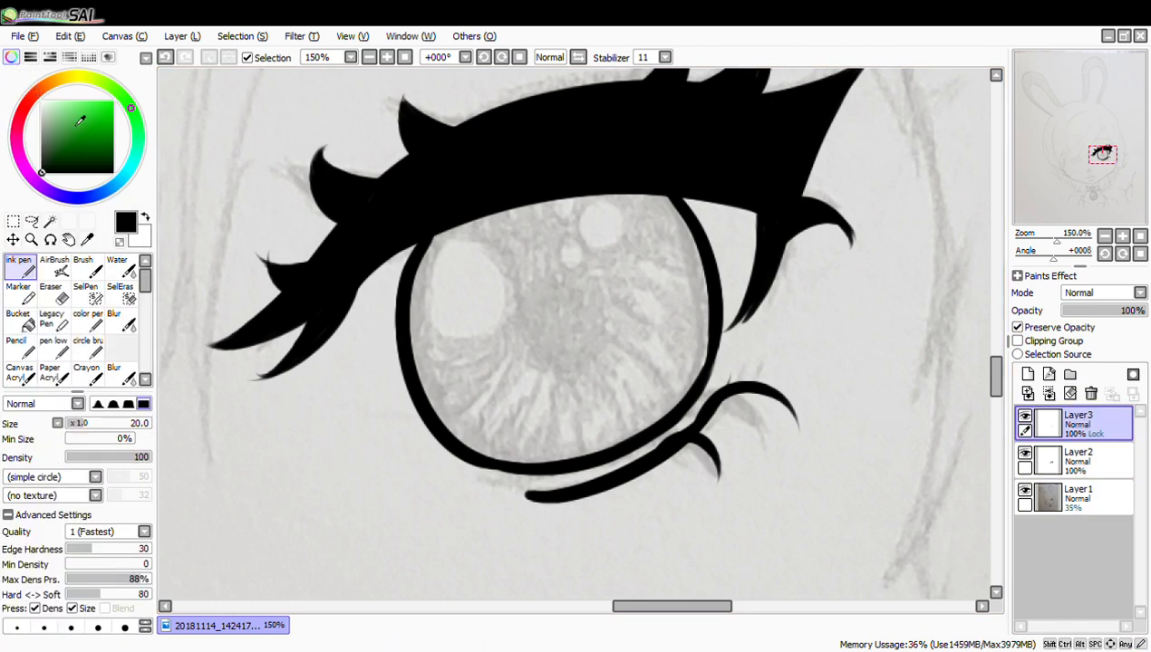
click(25, 106)
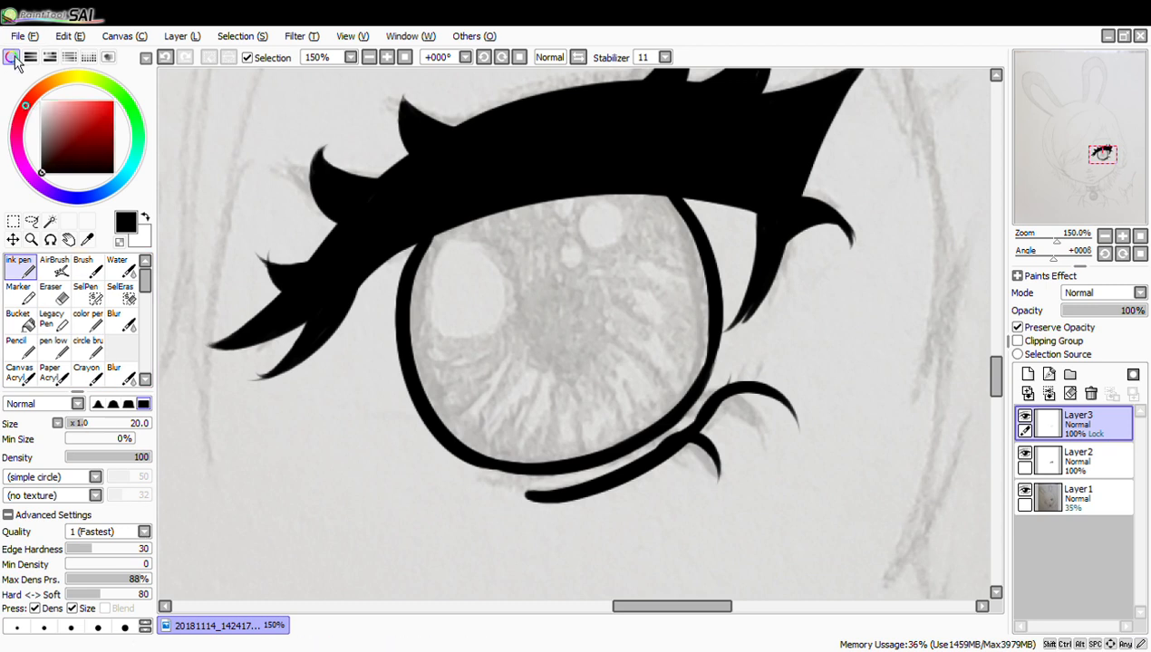
click(11, 57)
click(11, 57)
click(54, 120)
click(57, 166)
drag(78, 122, 104, 115)
Recolour the whole iris outline from its upper left end round to its upper right end in red
mouse_move(411, 248)
mouse_down()
mouse_move(393, 318)
mouse_move(415, 243)
mouse_up()
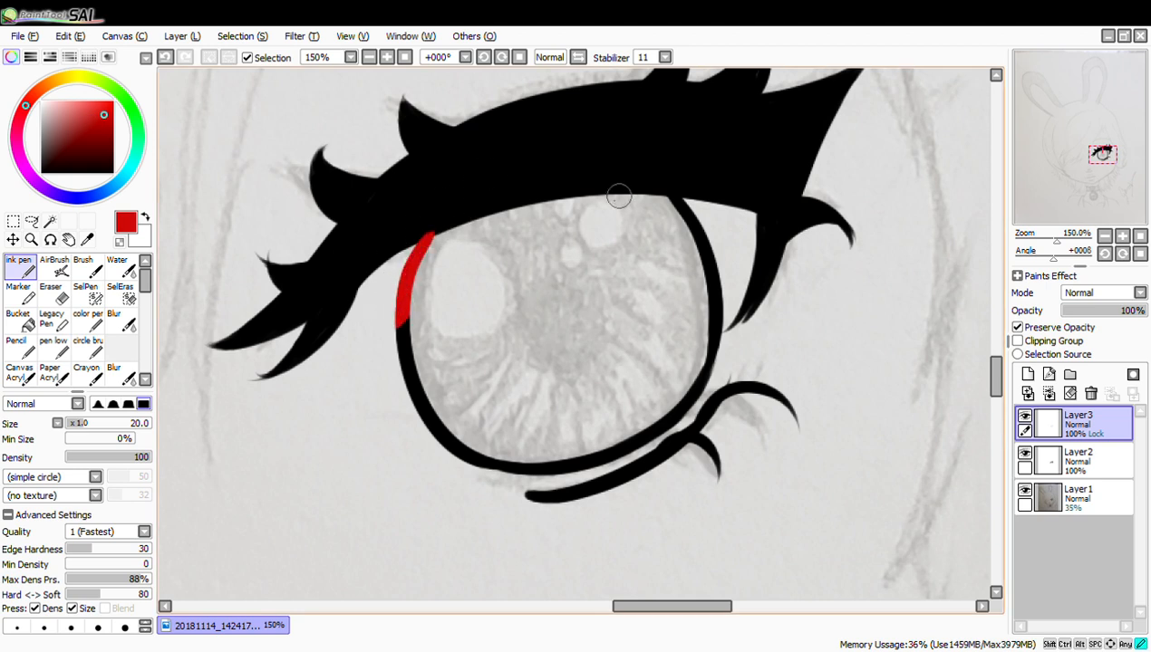
drag(668, 186, 677, 189)
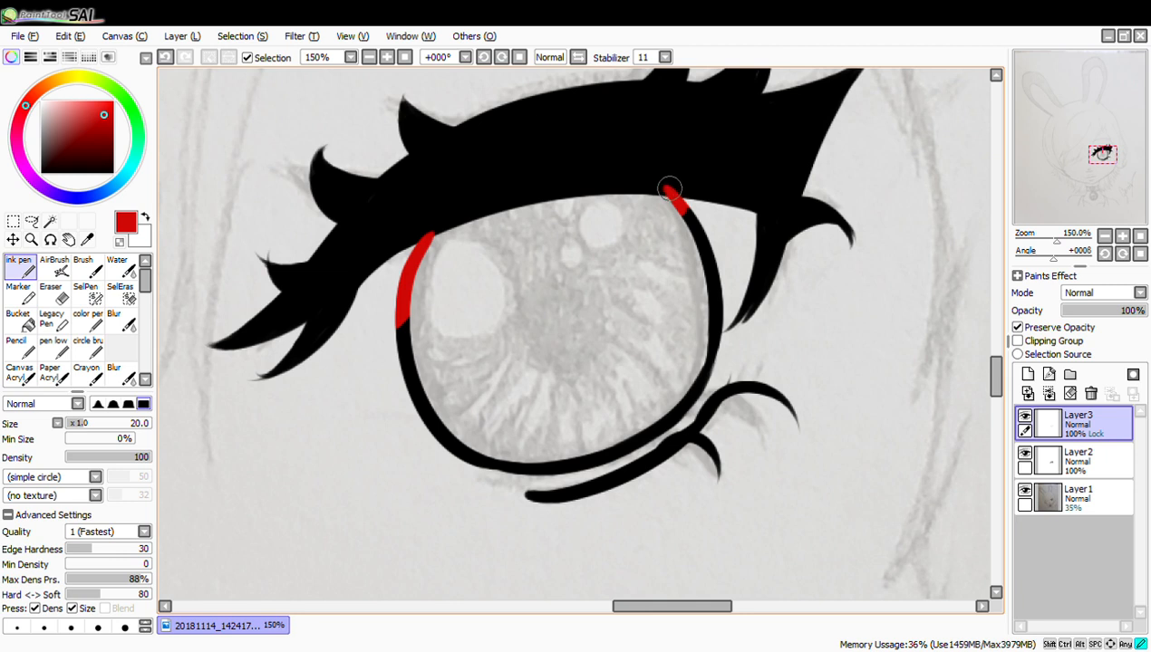
mouse_move(399, 319)
mouse_down()
mouse_move(446, 444)
mouse_move(497, 467)
mouse_move(634, 446)
mouse_move(700, 348)
mouse_move(709, 259)
mouse_move(666, 189)
mouse_up()
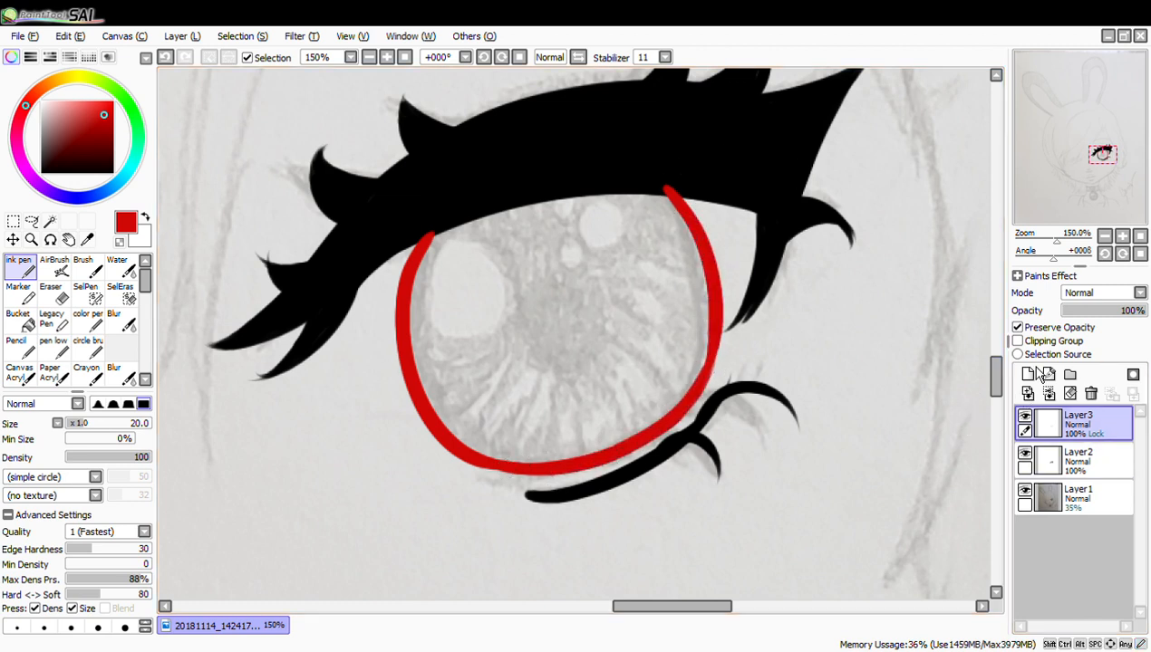
Move Layer3 below Layer2 with Preserve Opacity off, and smooth the iris outline's lower right edge in red
click(1018, 327)
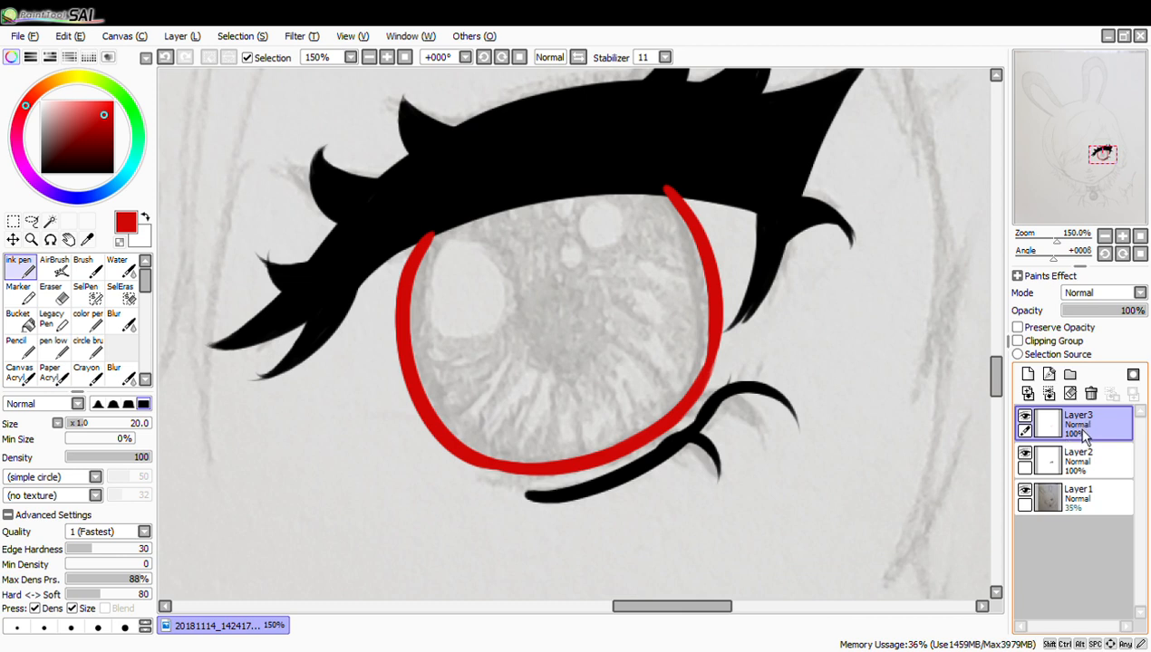
drag(1080, 431, 1075, 471)
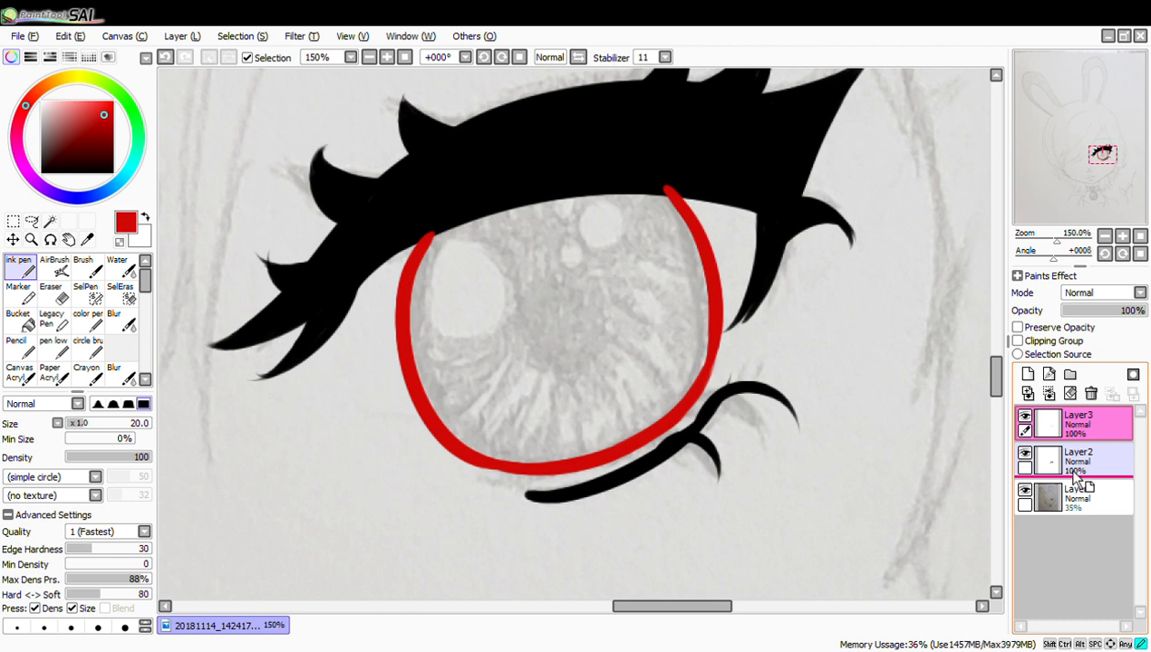
drag(1074, 474, 1071, 503)
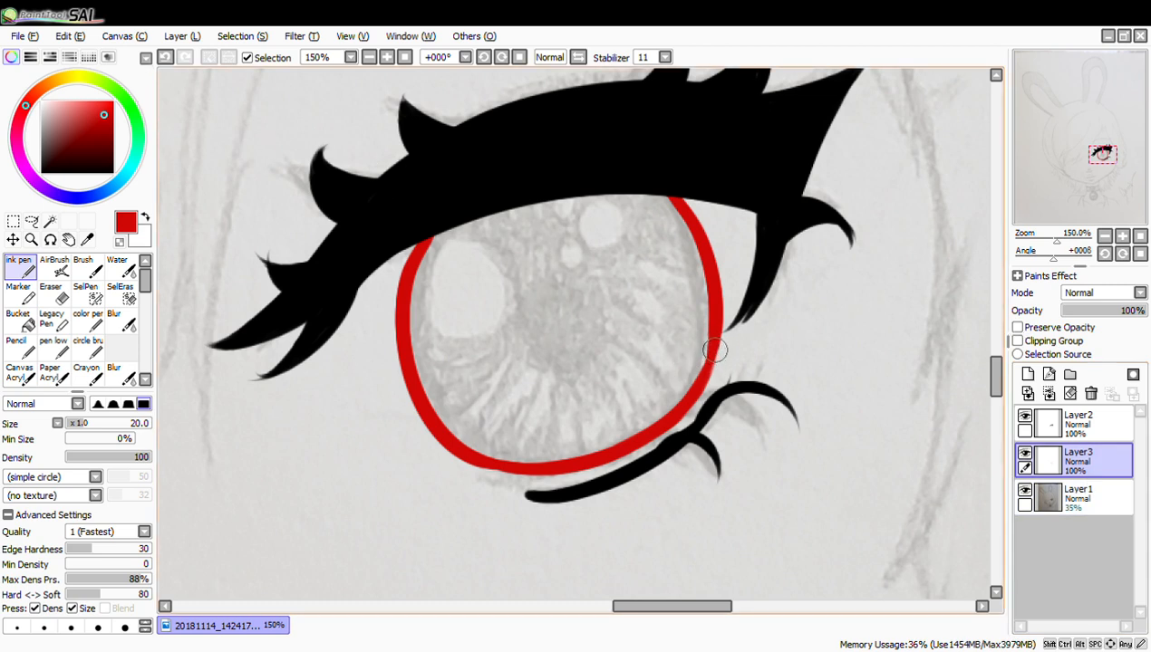
drag(713, 346, 667, 408)
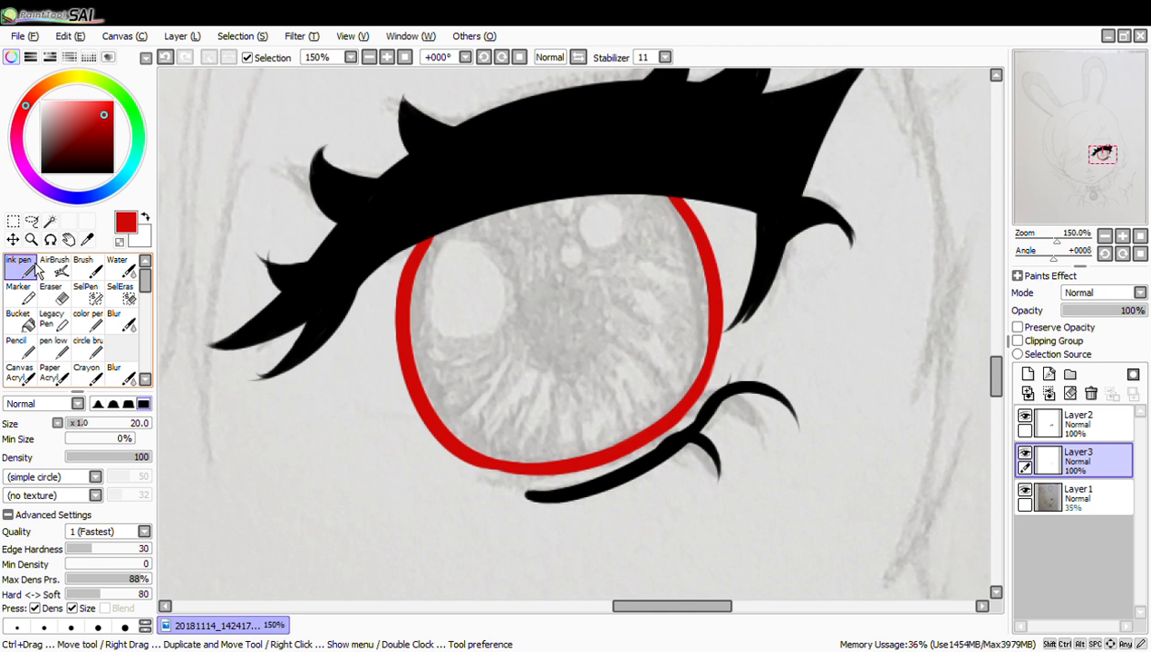
Try to fill the iris with red using the Bucket in Transparency (Strict) mode on the working layer
click(20, 320)
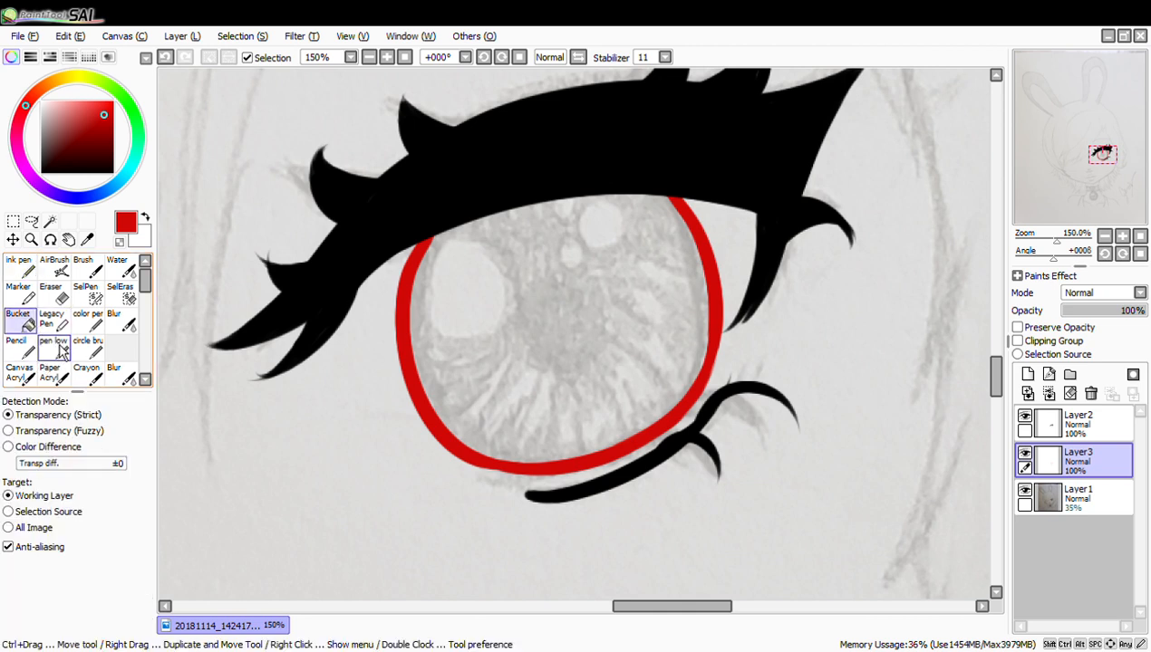
click(521, 335)
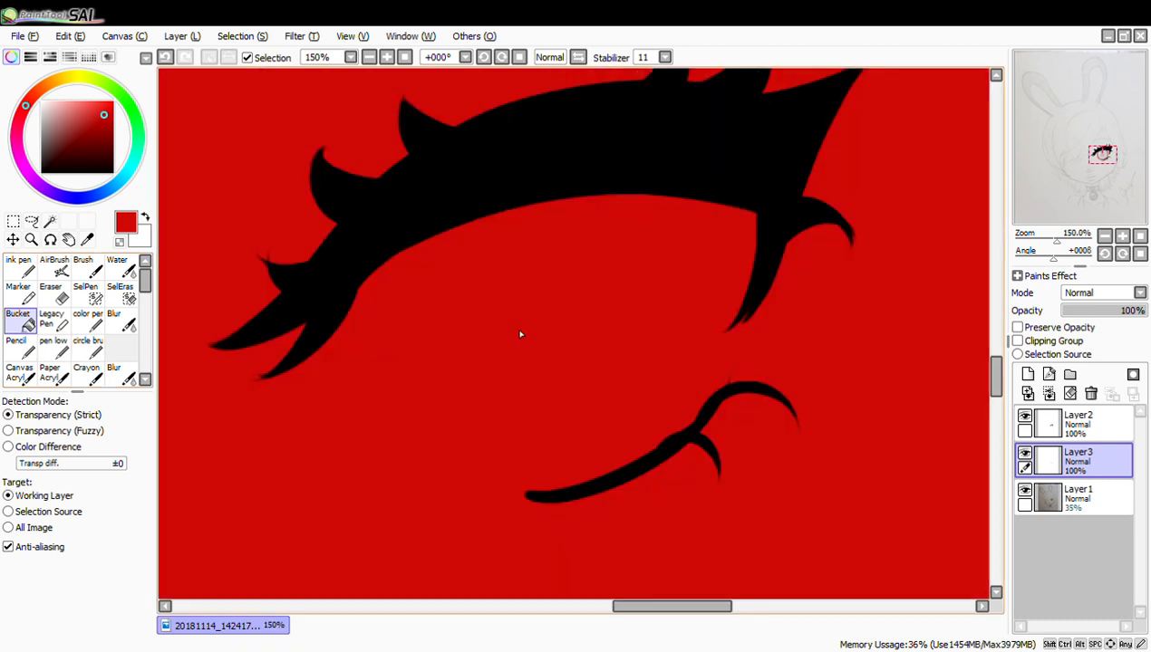
key(ctrl+z)
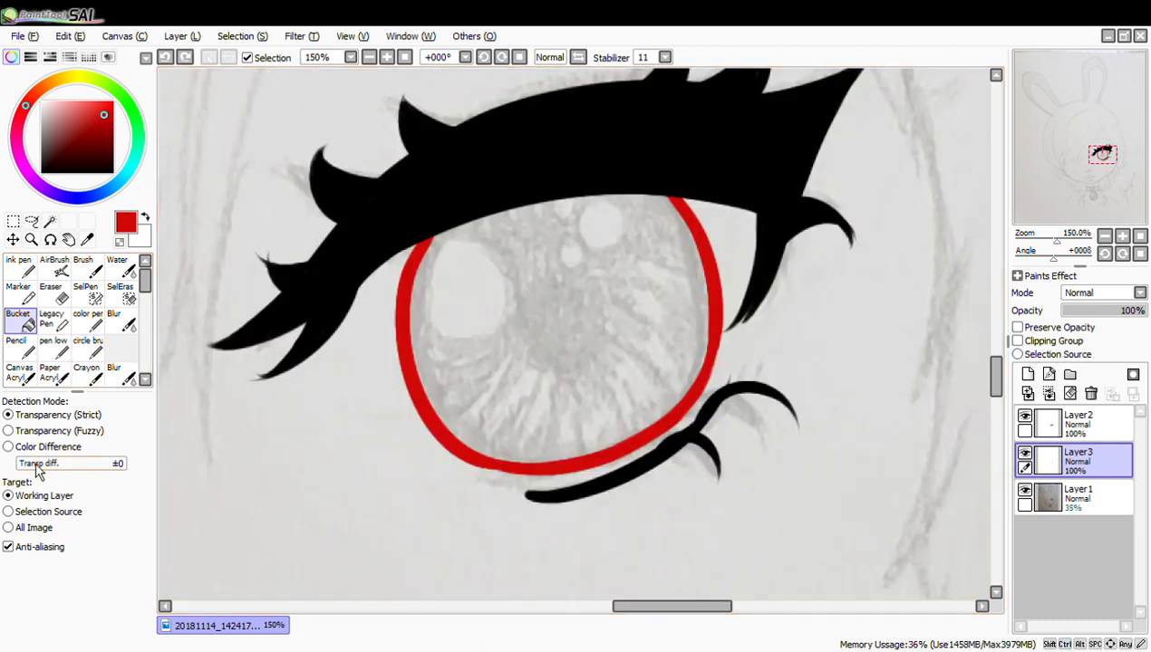
Retry the red Bucket fill with the Selection Source target and with the Transparency (Fuzzy) and Color Difference detection modes
click(45, 512)
click(444, 363)
key(ctrl+z)
click(38, 499)
click(53, 431)
click(208, 453)
key(ctrl+z)
click(45, 446)
click(579, 378)
key(ctrl+z)
Raise the Bucket's difference to ±255 and retry the red iris fill in Color Difference and Transparency (Strict) modes
drag(63, 466, 458, 374)
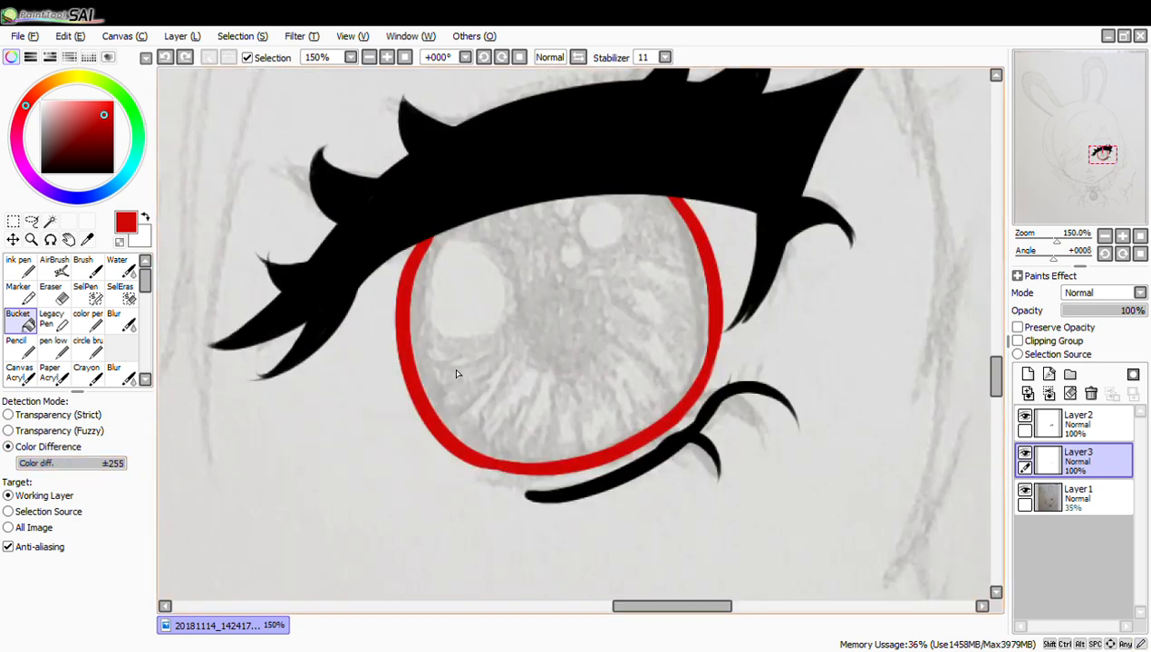
click(512, 387)
key(ctrl+z)
click(9, 415)
click(451, 337)
key(ctrl+z)
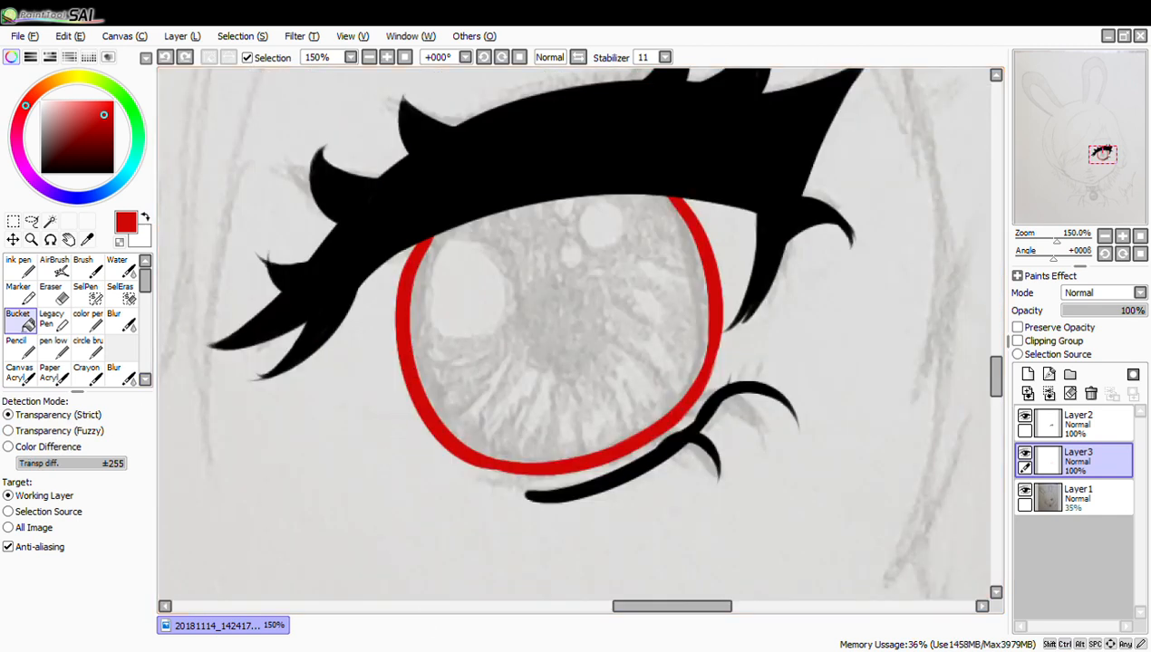
Draw a red ink line along the eyelid's lower edge to close the top of the iris outline
click(18, 265)
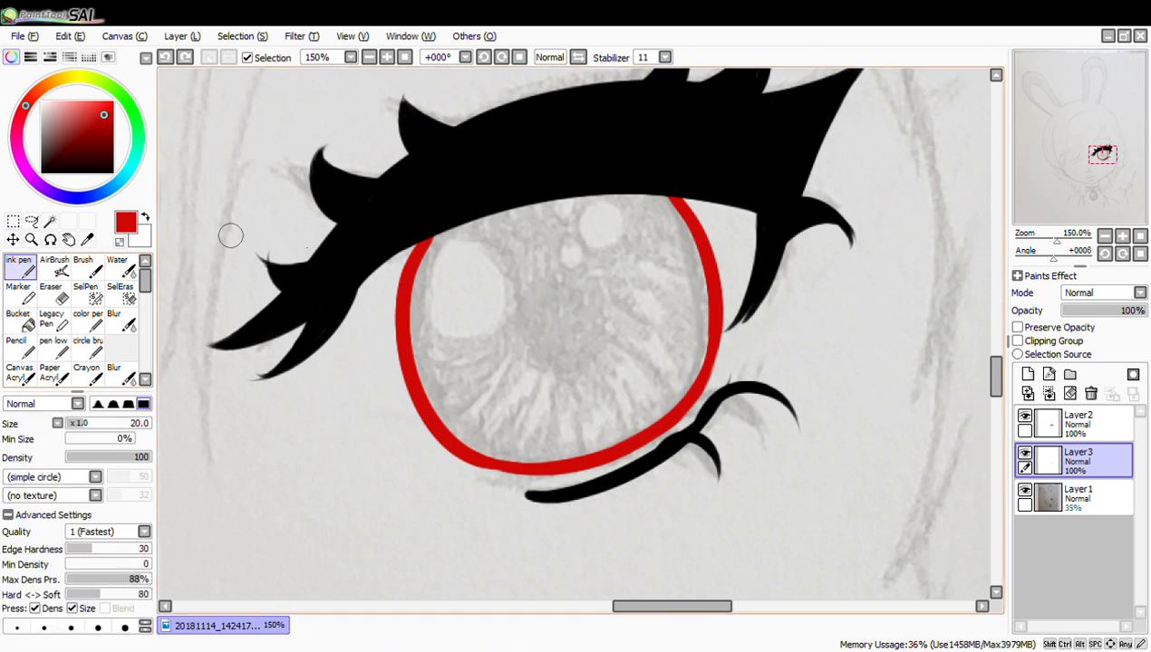
mouse_move(433, 243)
mouse_down()
mouse_move(490, 214)
mouse_move(651, 189)
mouse_move(680, 207)
mouse_move(531, 208)
mouse_move(450, 235)
mouse_up()
drag(490, 214, 405, 271)
Try a red Bucket fill on the area below the closed iris outline in Transparency (Strict) mode
click(20, 295)
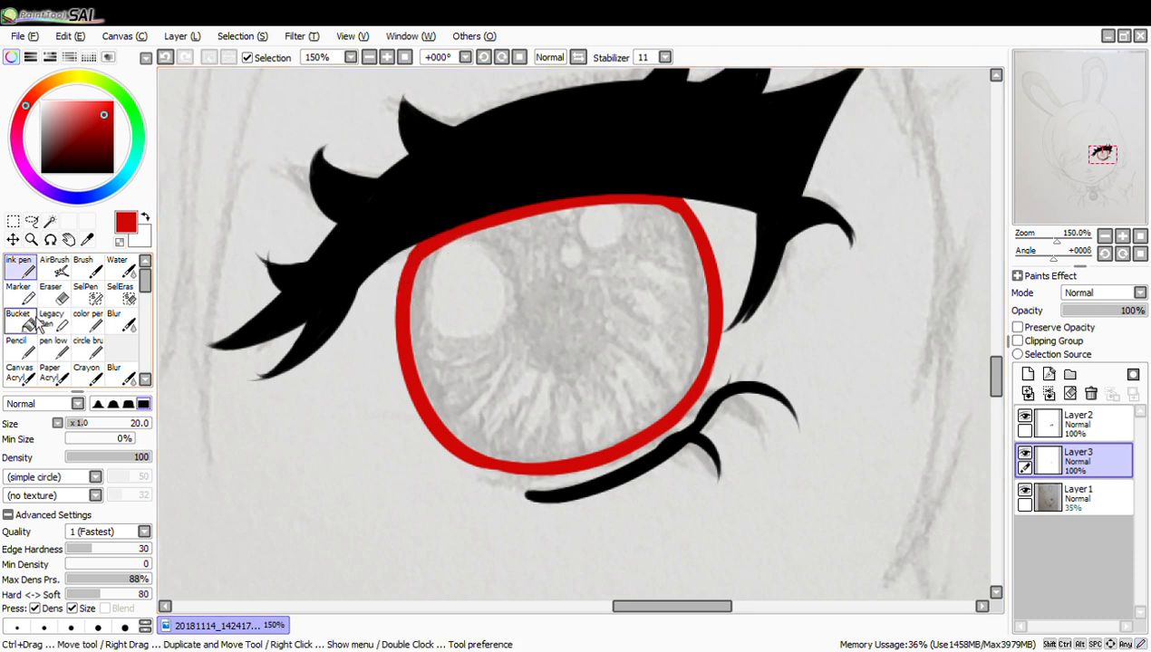
click(23, 326)
click(486, 571)
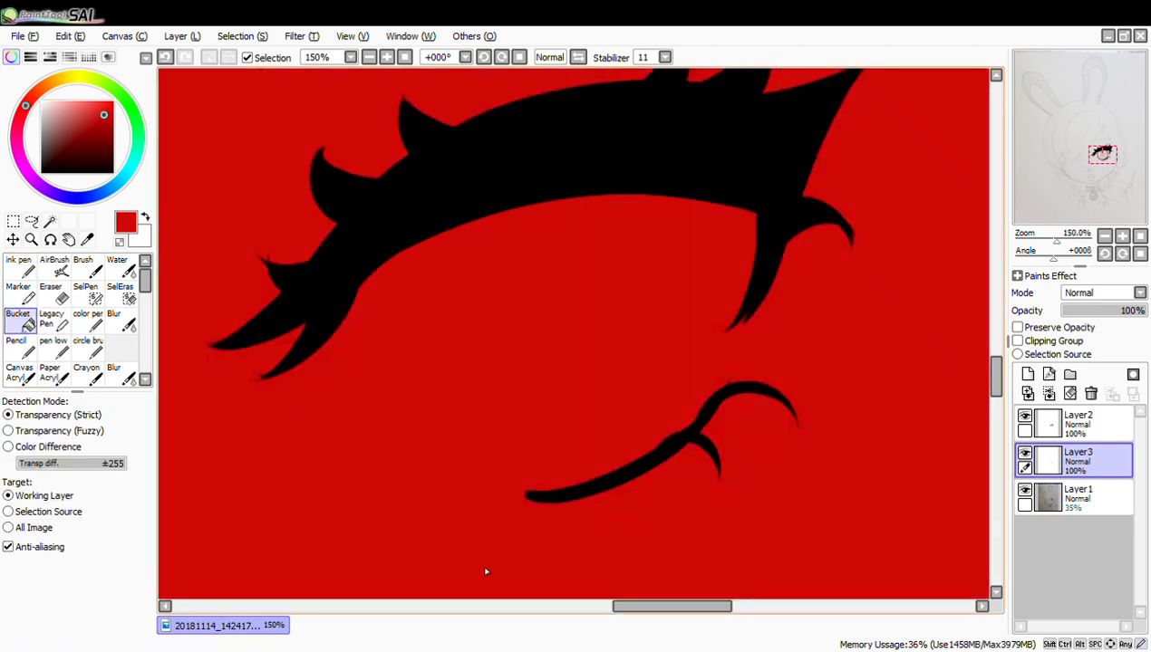
key(ctrl+z)
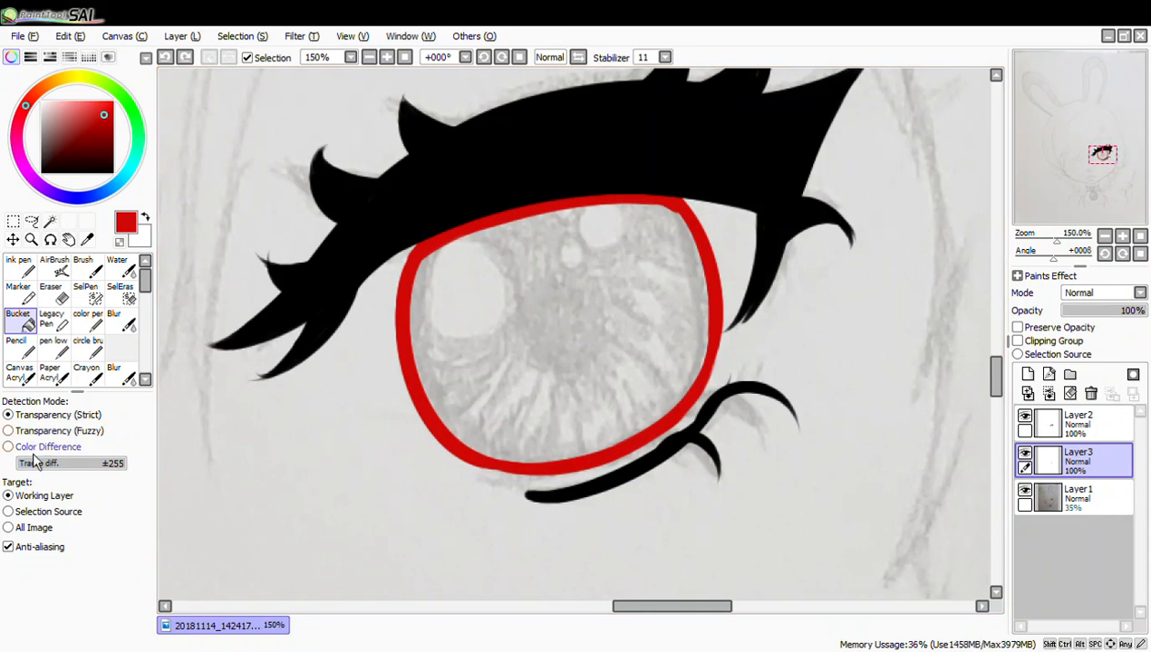
Set the Bucket's transparency difference to ±0 and fill the inside of the red iris outline
drag(59, 472, 13, 489)
click(582, 362)
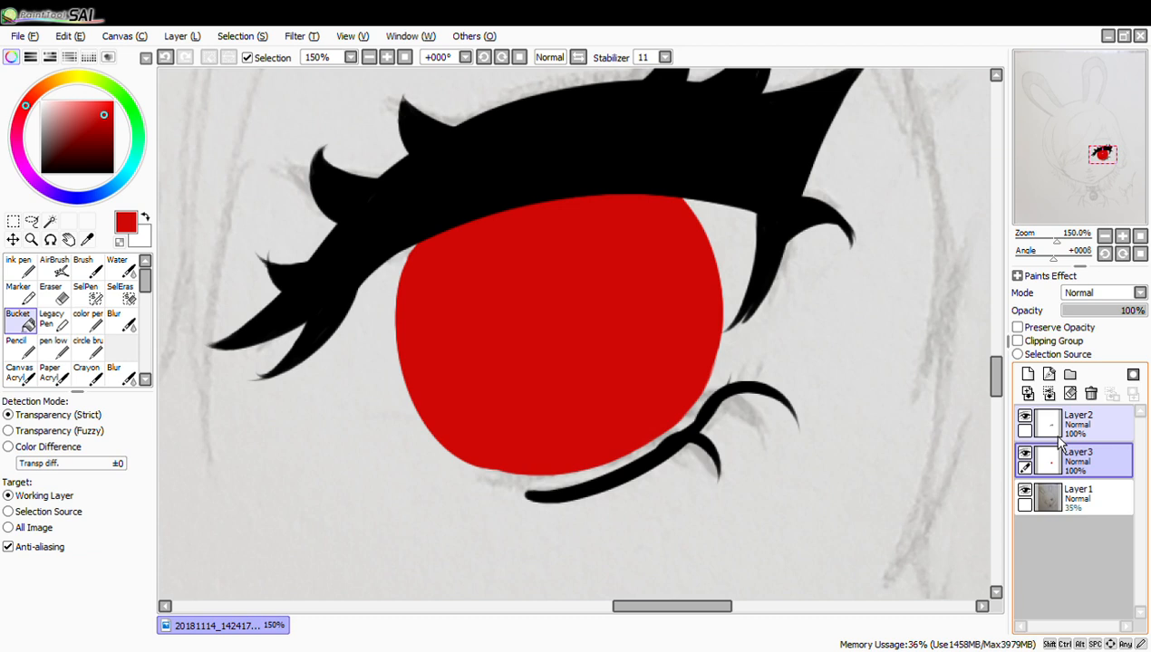
Add a new layer directly above the sketch photo layer and fill it with mid-gray using the Bucket
click(1069, 509)
click(1027, 375)
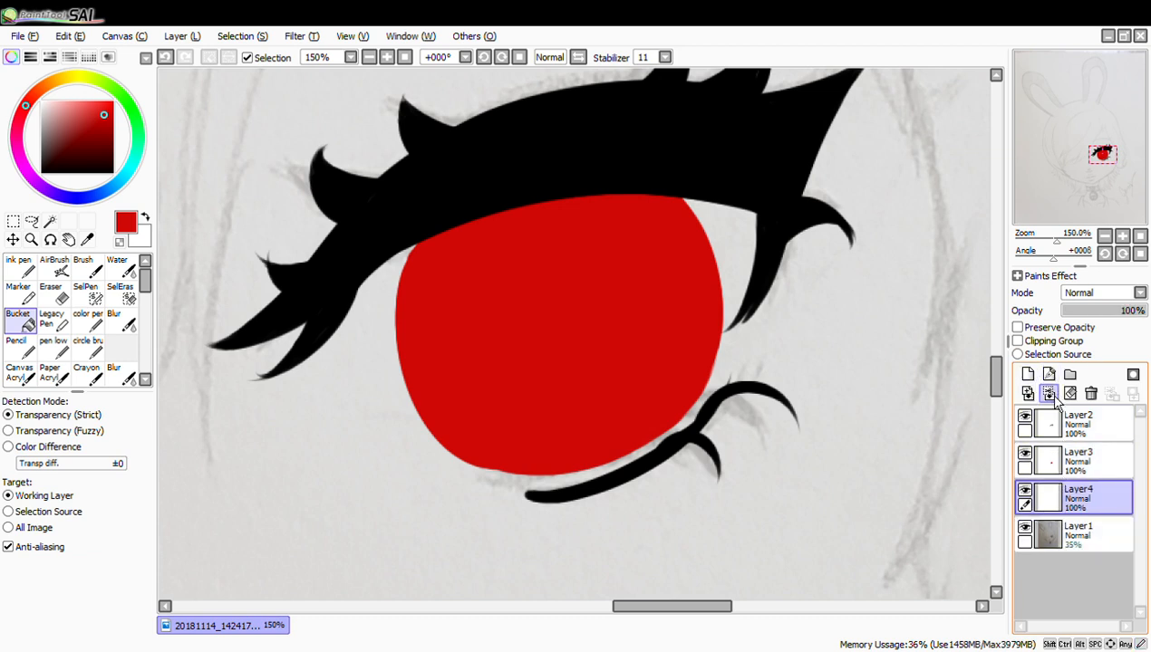
click(1026, 529)
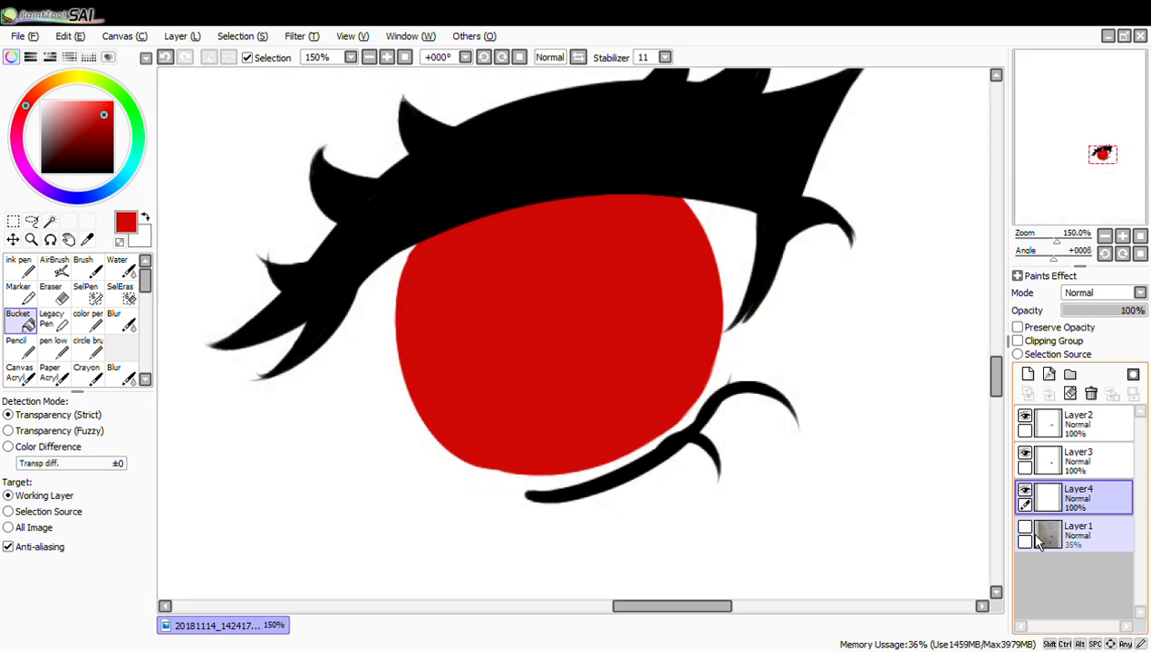
click(1026, 529)
click(1057, 533)
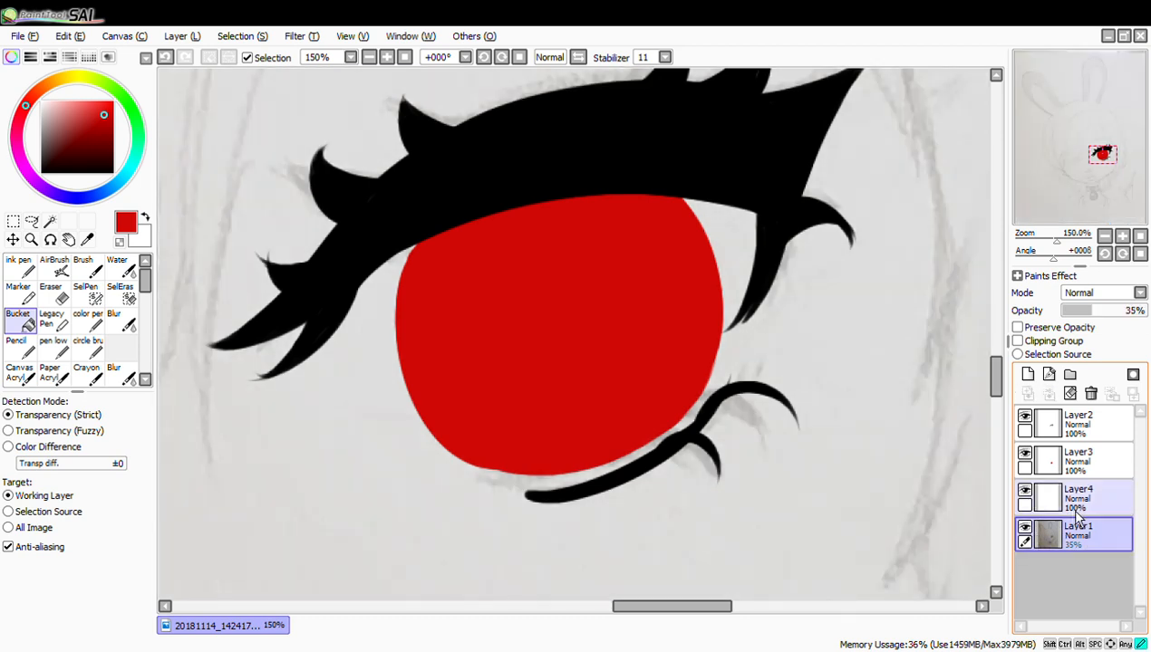
click(1077, 513)
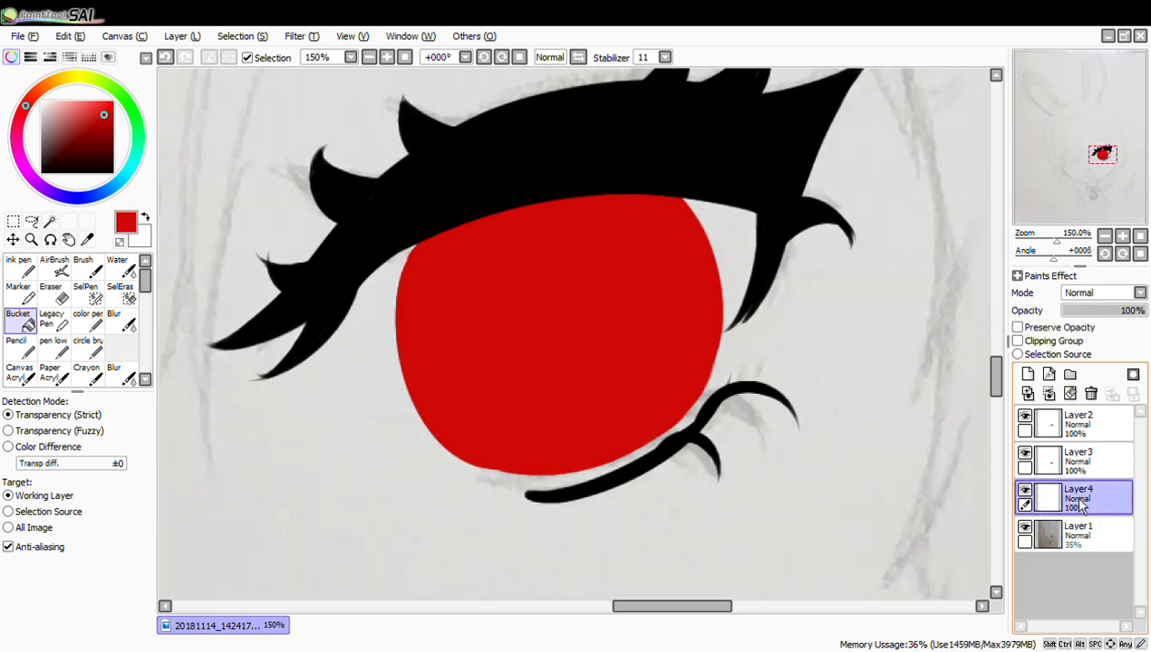
click(40, 136)
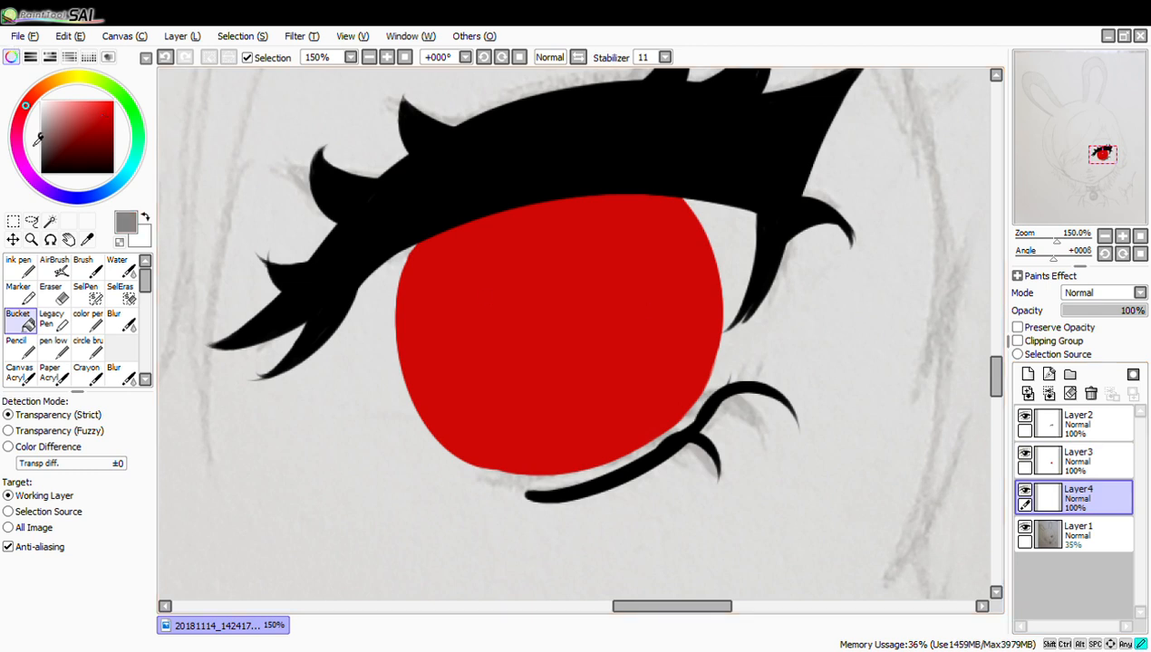
click(349, 547)
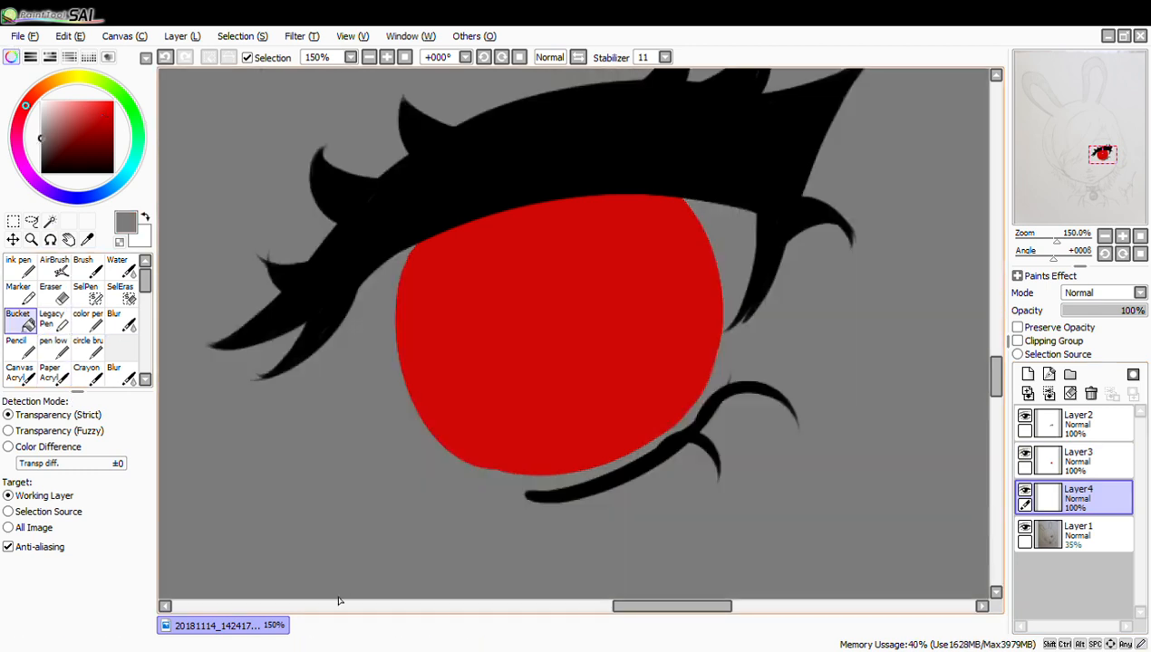
Create a layer folder named "eyeball" above Layer2 and move Layer2 and Layer3 into it
click(1078, 423)
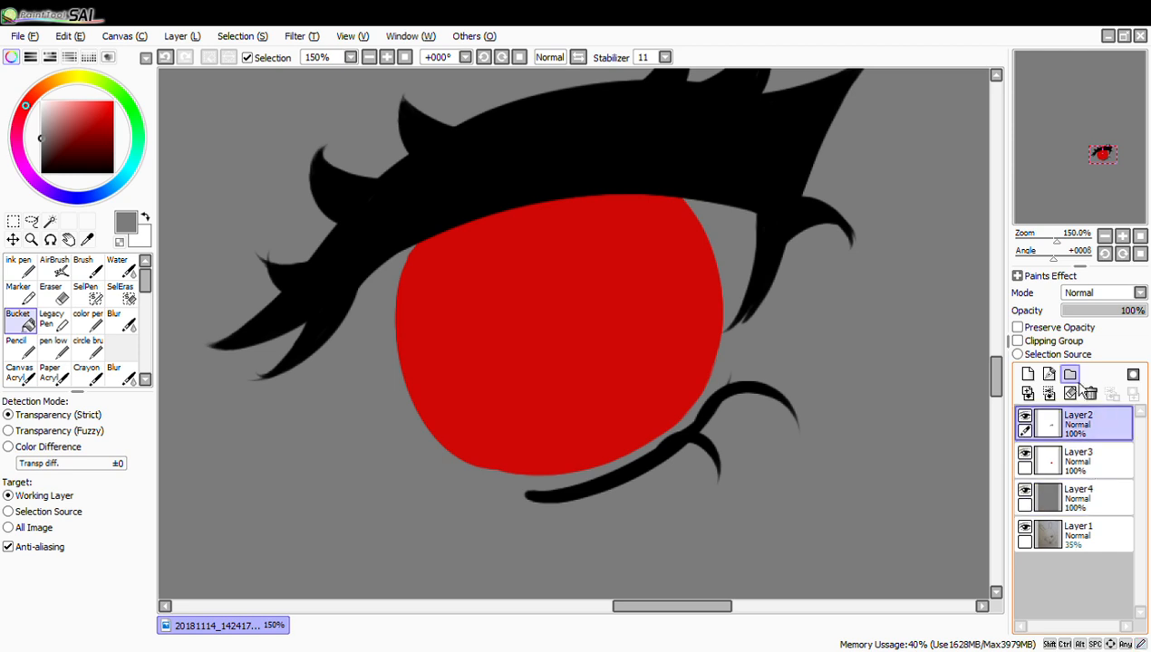
click(1069, 374)
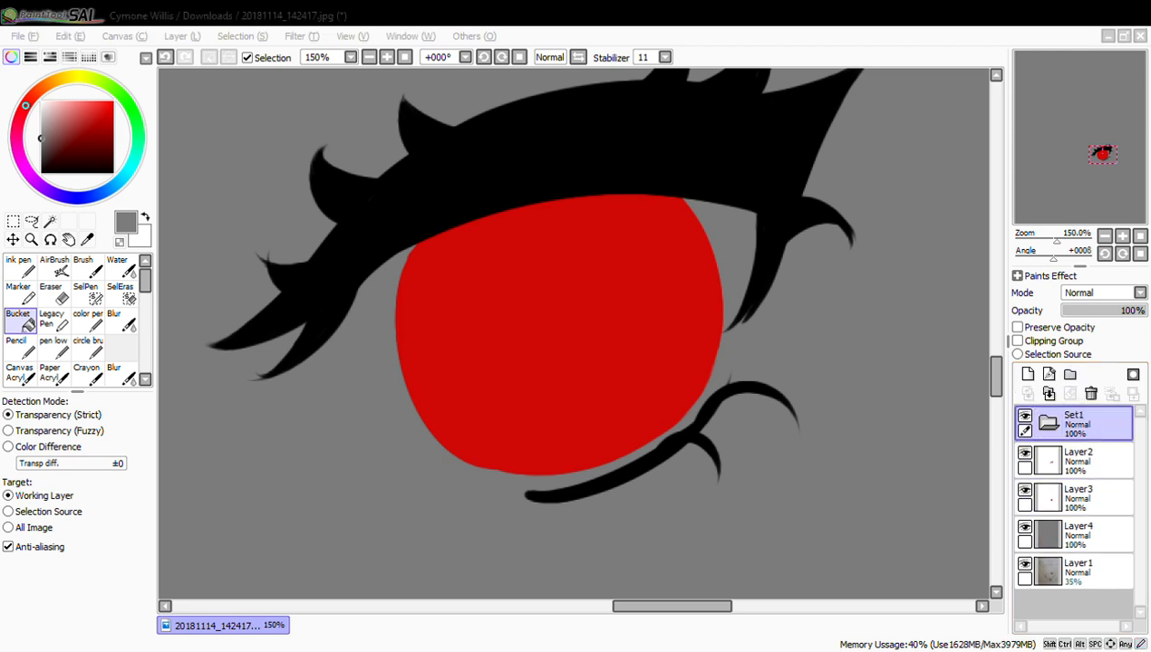
key(Return)
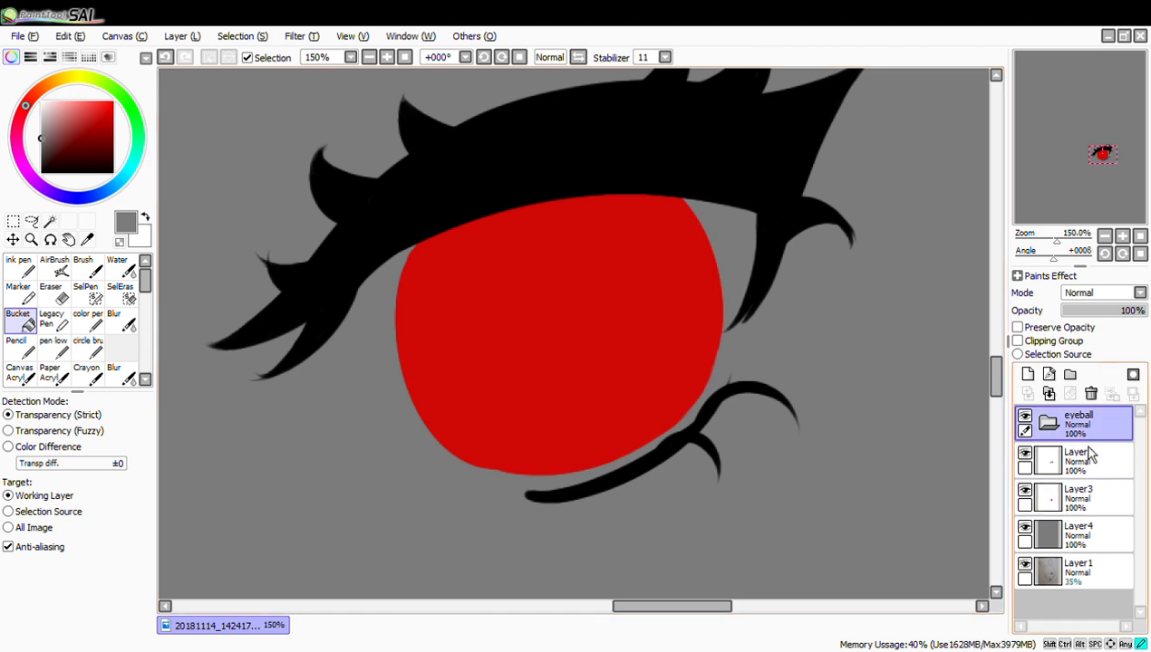
drag(1090, 464, 1097, 428)
drag(1095, 503, 1101, 470)
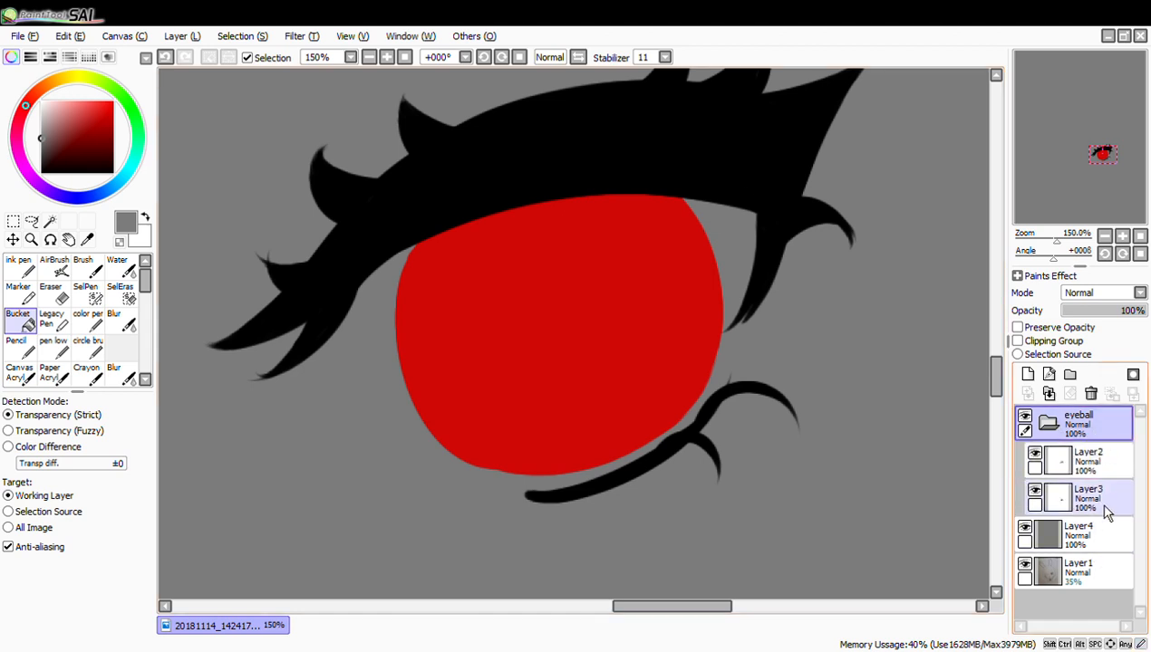
click(1053, 433)
click(1057, 434)
click(1058, 434)
click(1058, 434)
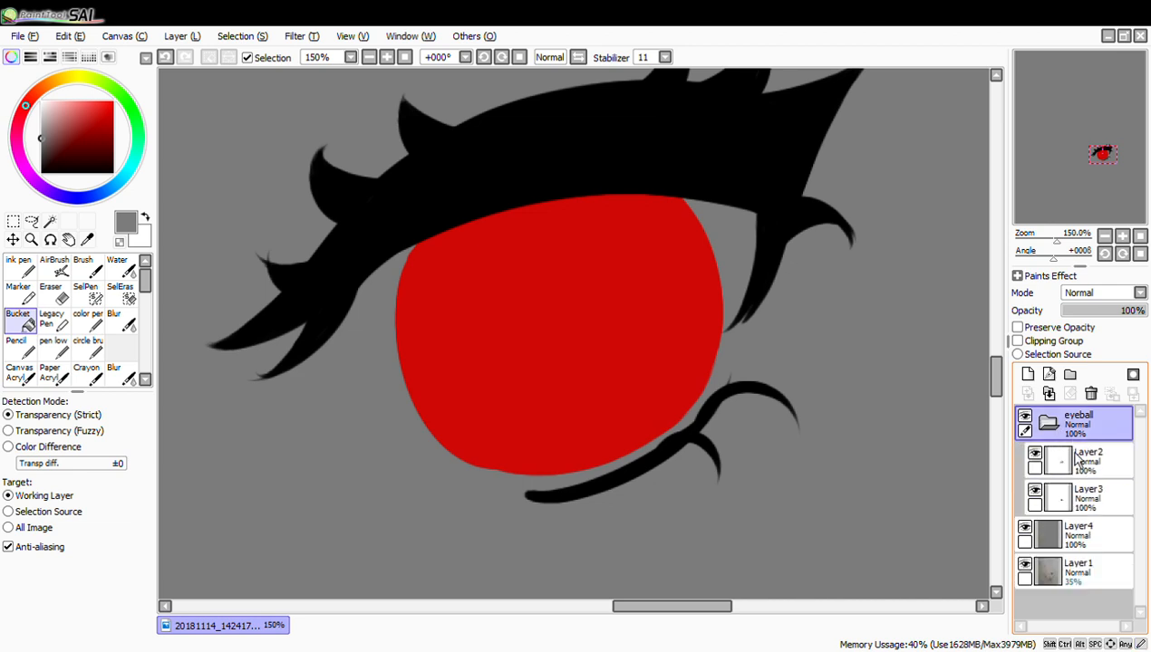
Add a new layer in the eyeball folder and place it beneath Layer3, the red iris layer
click(1111, 505)
click(1035, 490)
click(1036, 490)
click(1036, 454)
click(1035, 454)
click(1027, 374)
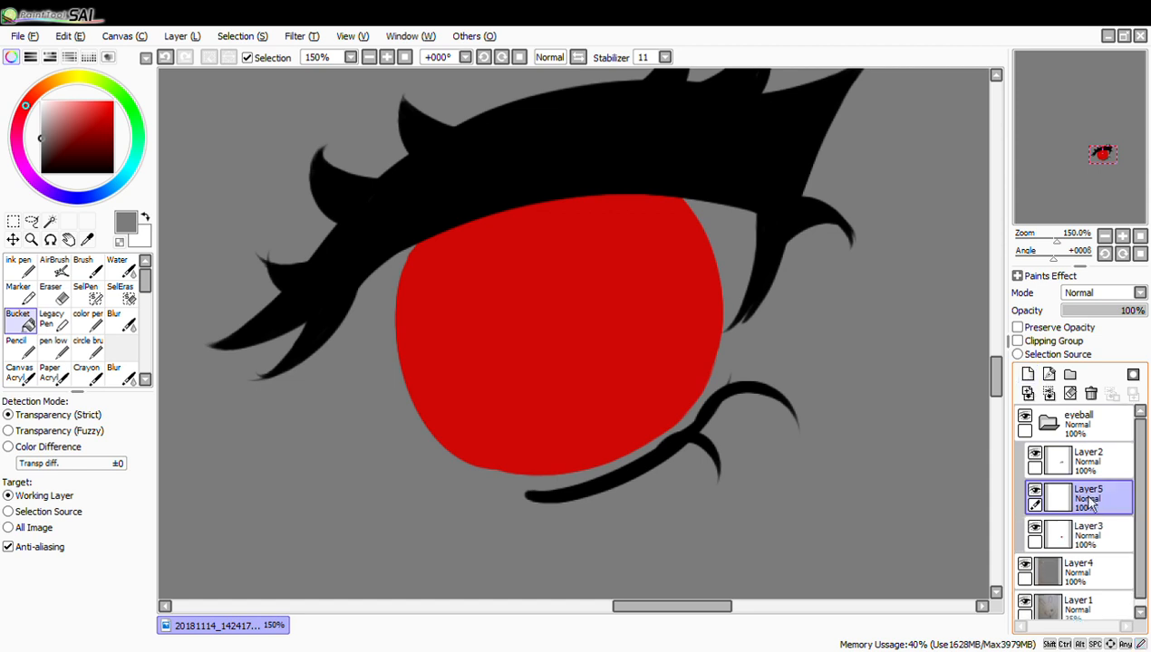
drag(1092, 501, 1102, 567)
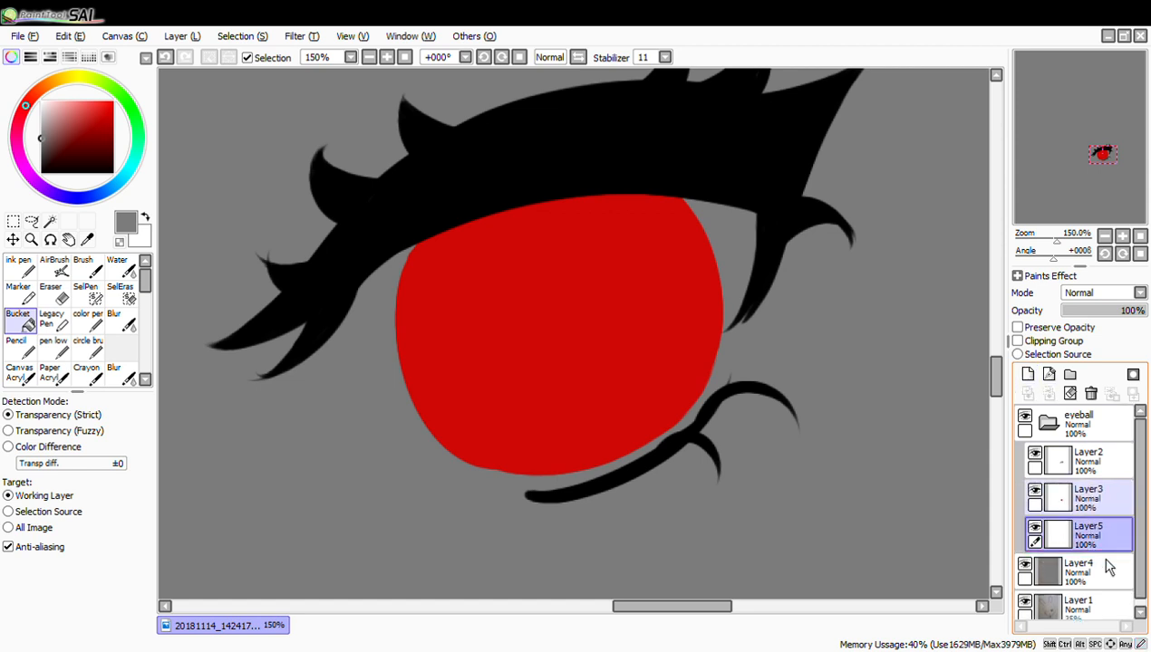
click(1035, 493)
click(1034, 493)
click(1035, 492)
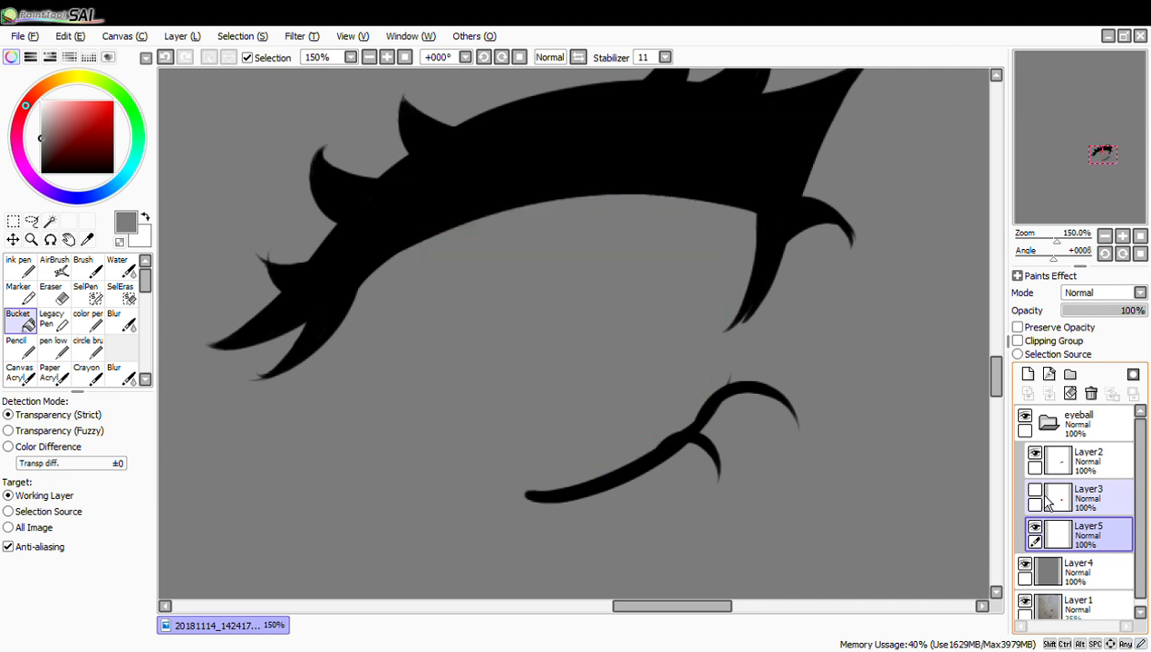
click(1035, 493)
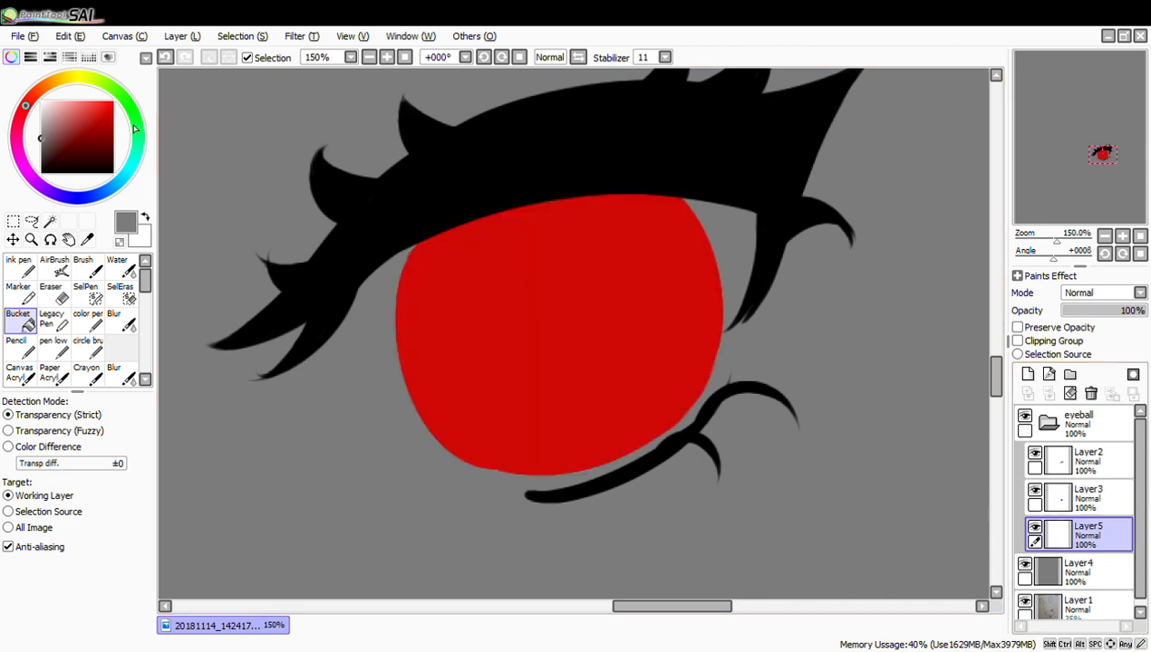
Paint the eye white along the iris's right side and lower right edge with the ink pen in white
click(41, 102)
click(18, 267)
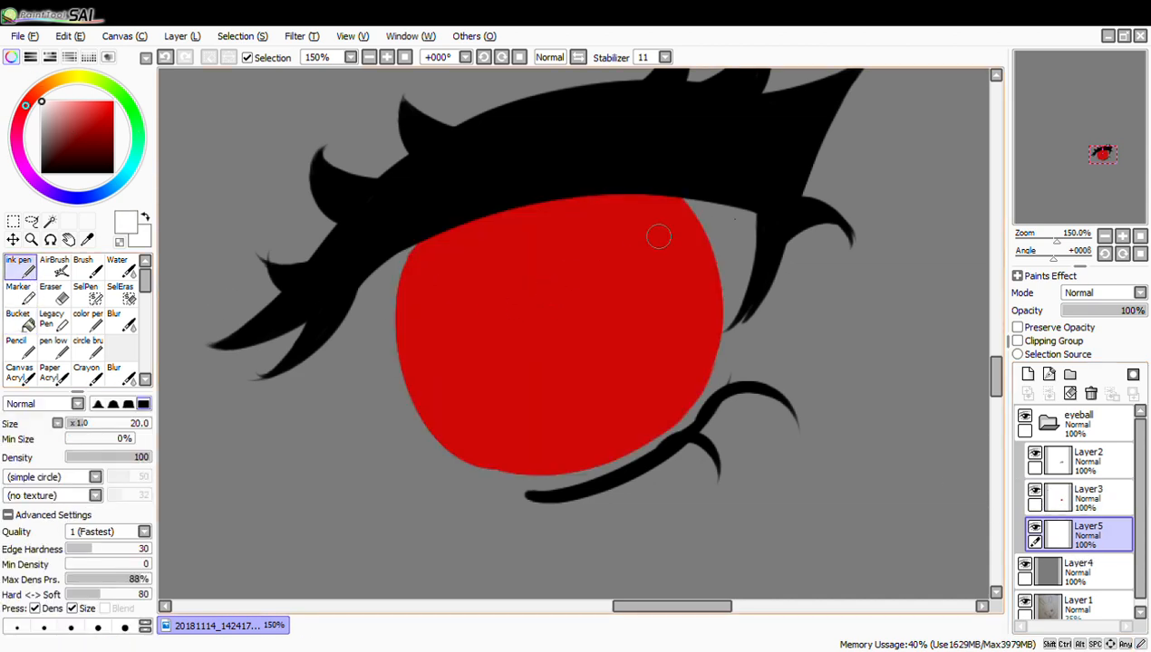
mouse_move(737, 300)
mouse_down()
mouse_move(668, 416)
mouse_move(739, 338)
mouse_move(681, 413)
mouse_up()
key(ctrl+z)
mouse_move(722, 356)
mouse_down()
mouse_move(737, 304)
mouse_move(728, 283)
mouse_move(738, 281)
mouse_move(716, 269)
mouse_move(718, 214)
mouse_move(679, 203)
mouse_up()
mouse_move(688, 397)
mouse_down()
mouse_move(601, 468)
mouse_move(541, 474)
mouse_move(519, 450)
mouse_up()
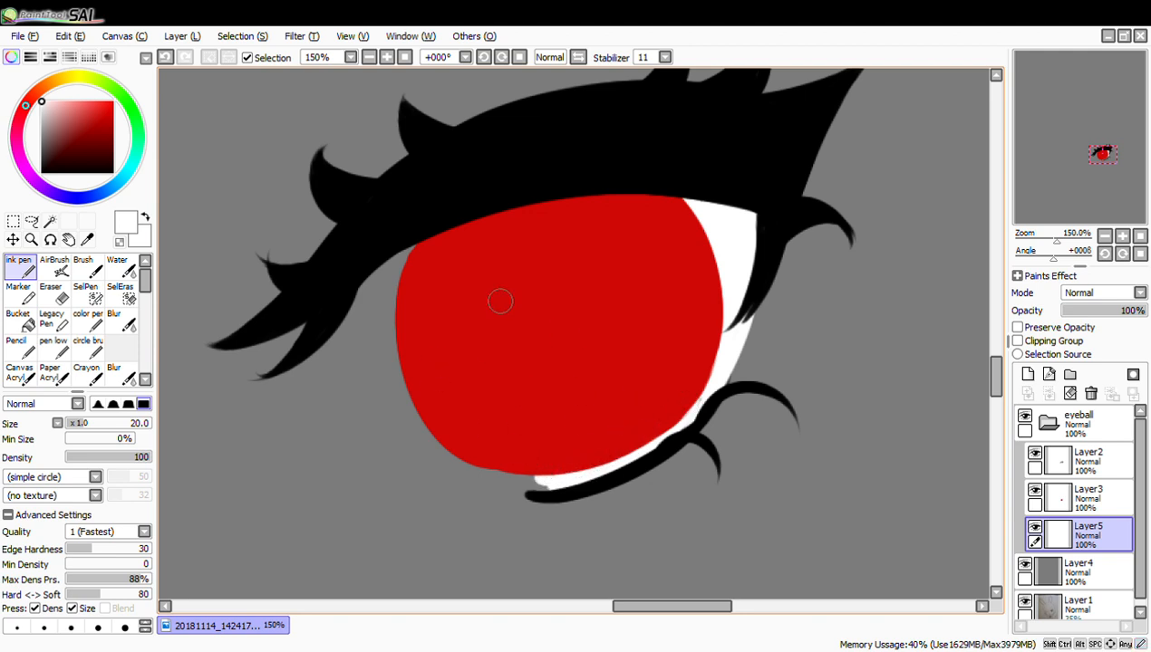
Paint the eye white left of the iris, from the upper lashes down to the lower lash line, in white ink
drag(355, 290, 526, 462)
key(ctrl+z)
mouse_move(362, 283)
mouse_down()
mouse_move(358, 317)
mouse_move(500, 425)
mouse_move(389, 261)
mouse_up()
mouse_move(412, 372)
mouse_down()
mouse_move(432, 420)
mouse_move(374, 350)
mouse_move(448, 434)
mouse_move(407, 407)
mouse_move(384, 380)
mouse_move(464, 454)
mouse_move(536, 490)
mouse_up()
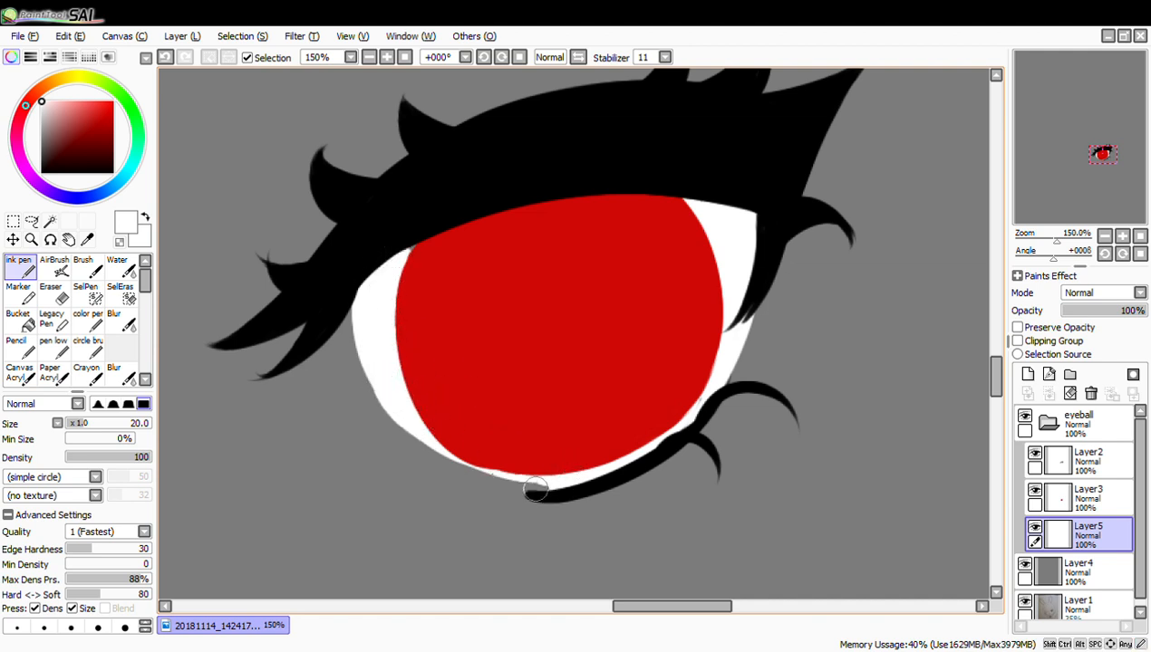
drag(336, 323, 373, 399)
key(ctrl+z)
drag(341, 319, 390, 418)
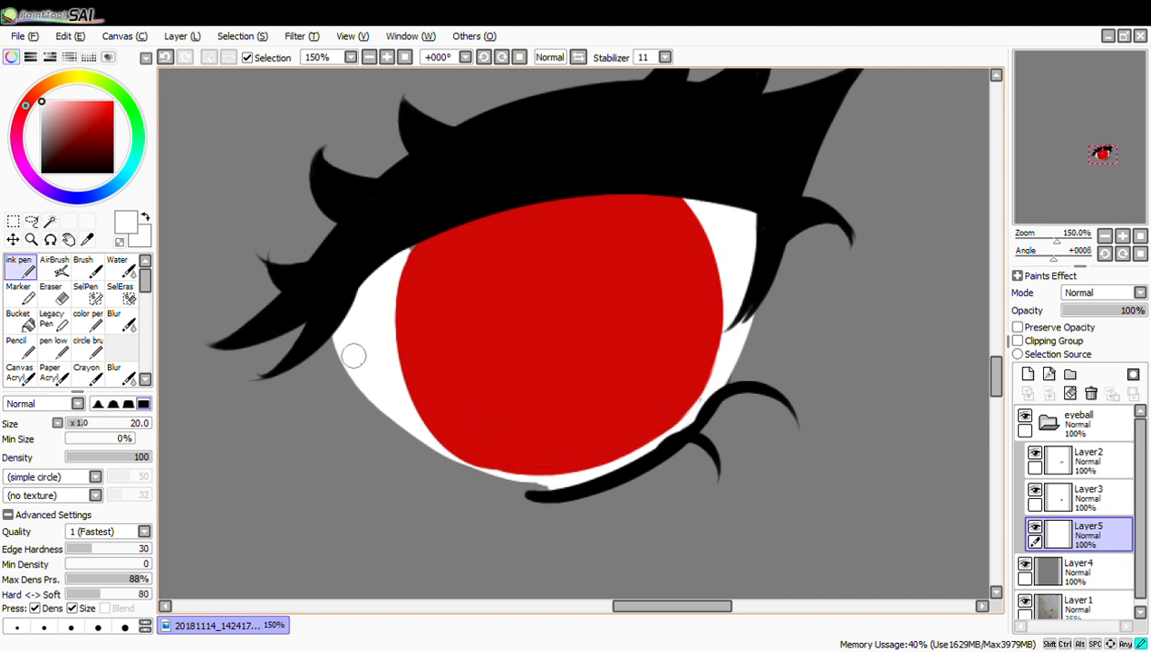
drag(362, 381, 545, 478)
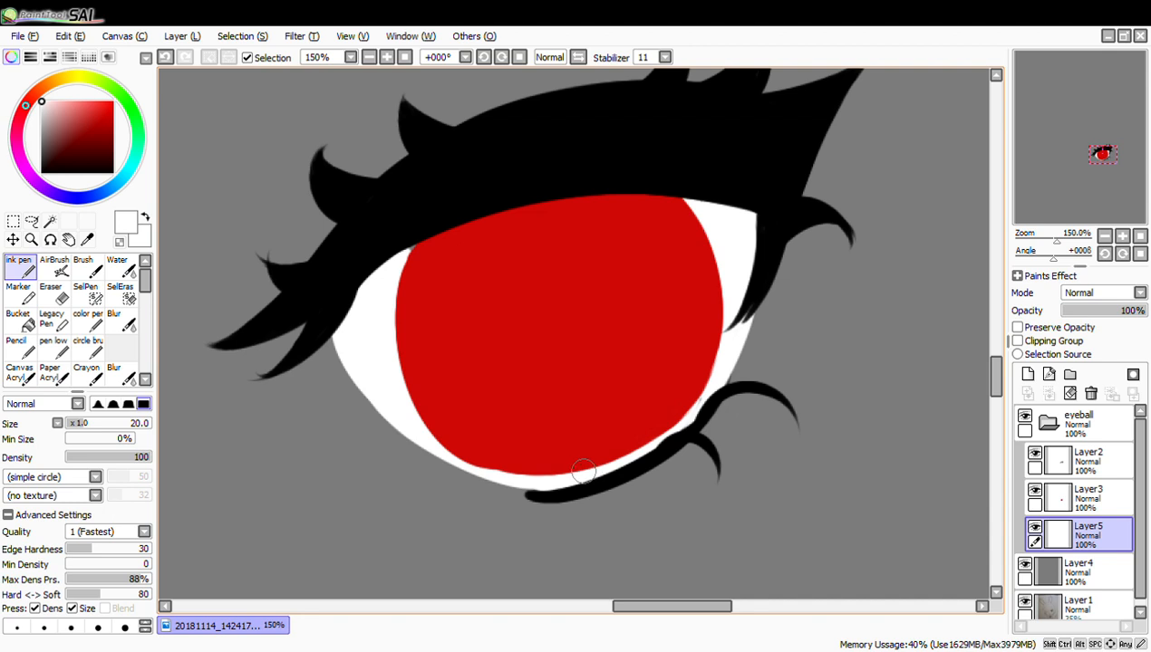
Examine the whole eye zoomed out to 33.33%, and return to 150%
click(372, 59)
click(372, 60)
click(373, 60)
click(372, 59)
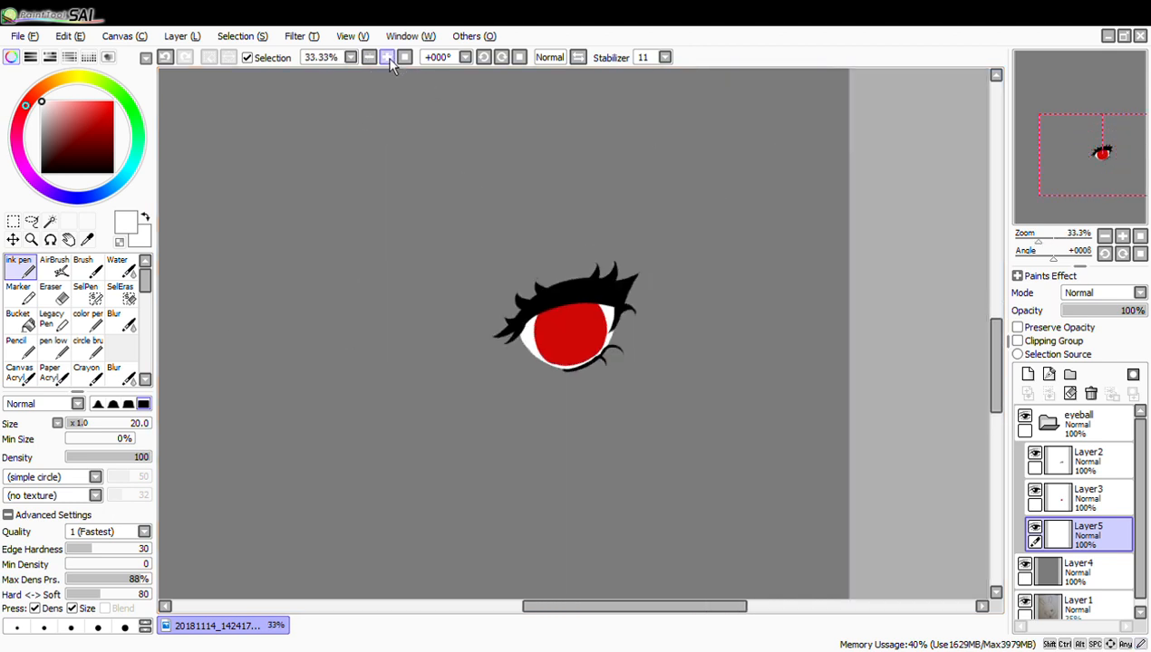
click(389, 59)
click(389, 58)
click(390, 59)
click(392, 57)
Refine the lower-left edge of the eye white with curved white ink strokes, undoing the unsatisfactory ones
mouse_move(332, 340)
mouse_down()
mouse_move(448, 452)
mouse_move(557, 478)
mouse_up()
mouse_move(385, 403)
mouse_down()
mouse_move(480, 470)
mouse_move(583, 477)
mouse_up()
mouse_move(403, 428)
mouse_down()
mouse_move(402, 438)
mouse_move(581, 474)
mouse_up()
key(ctrl+z)
key(ctrl+z)
drag(408, 434, 581, 465)
drag(385, 408, 587, 468)
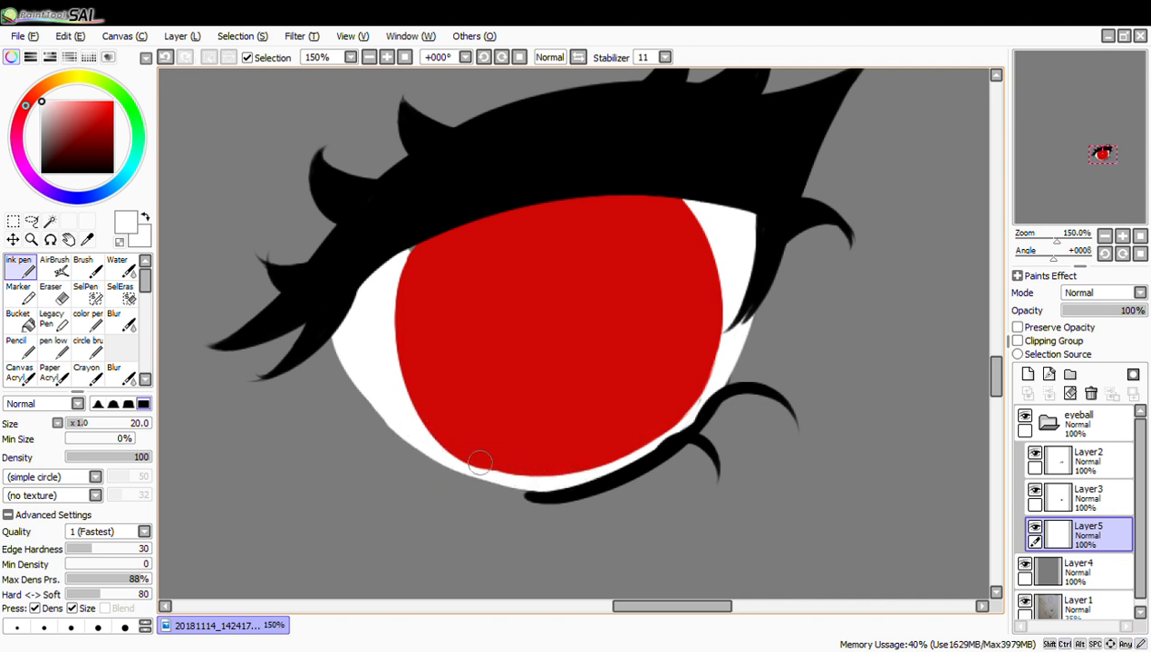
drag(412, 434, 572, 472)
key(ctrl+z)
key(ctrl+z)
mouse_move(384, 411)
mouse_down()
mouse_move(412, 438)
mouse_move(569, 467)
mouse_up()
Try further white ink strokes along the lower edge of the eye white, undoing each one
mouse_move(443, 455)
mouse_down()
mouse_move(475, 476)
mouse_move(551, 470)
mouse_up()
key(ctrl+z)
drag(419, 442, 548, 476)
key(ctrl+z)
mouse_move(399, 430)
mouse_down()
mouse_move(566, 484)
mouse_move(389, 419)
mouse_move(439, 454)
mouse_move(547, 475)
mouse_up()
key(ctrl+z)
Create a folder named "white" above Layer5 and move that eye-white layer into it
click(1051, 499)
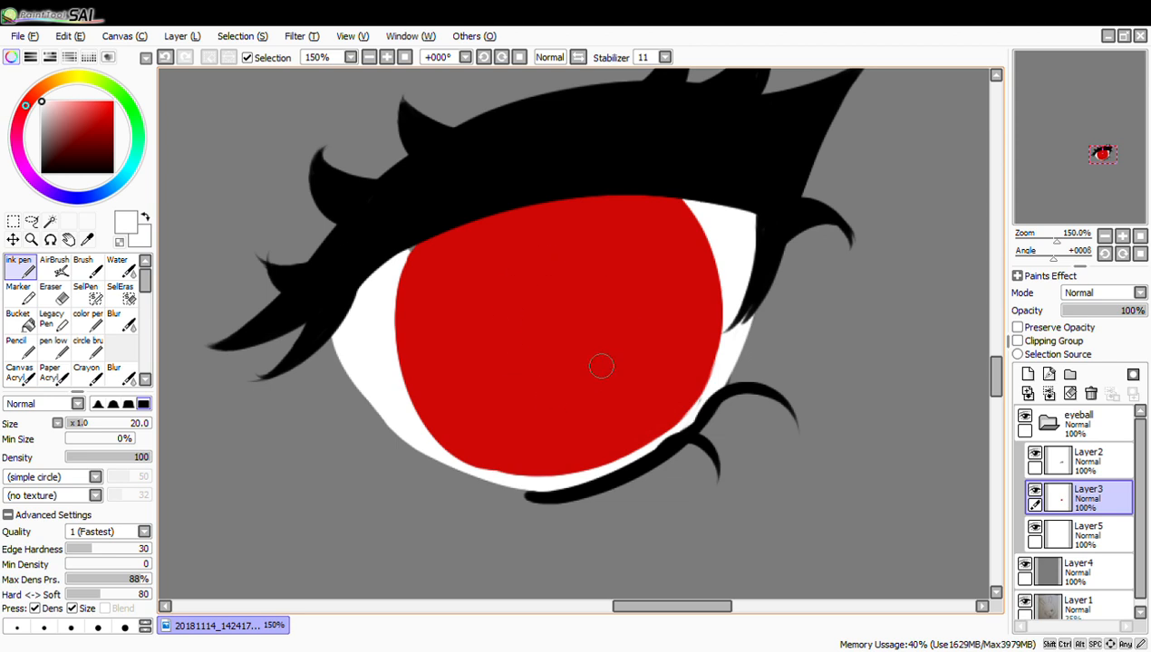
click(1088, 528)
click(1072, 376)
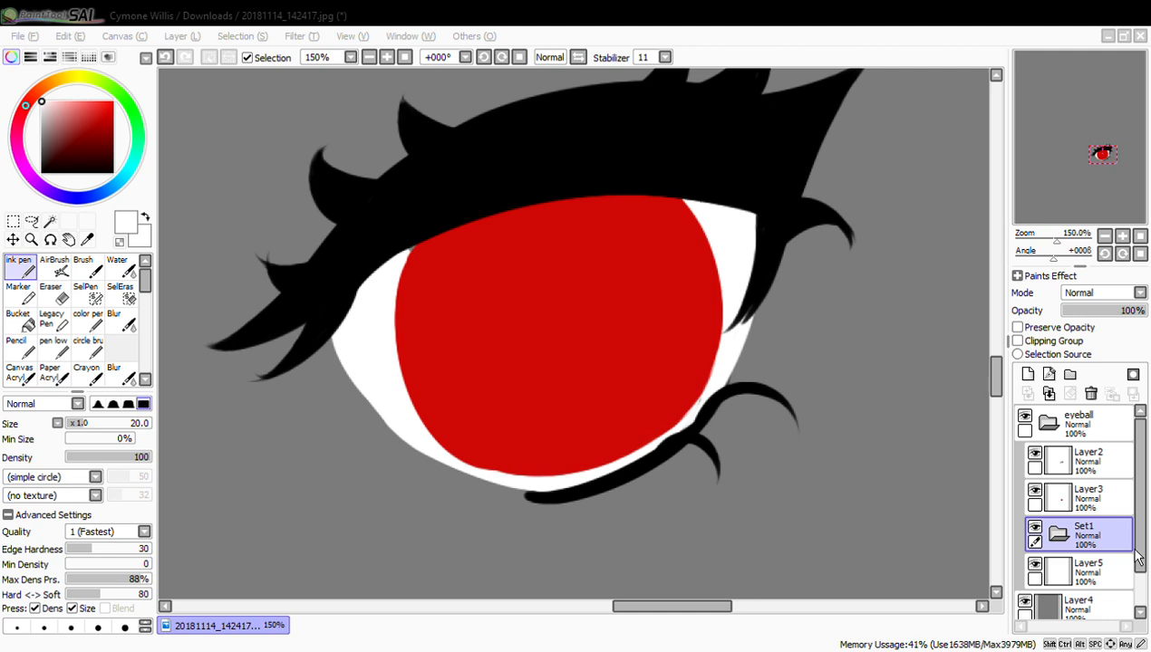
text(white)
key(Return)
drag(1088, 583, 1096, 559)
Create a folder named "red]" above Layer3, move the iris layer into it and collapse the folder
click(1088, 500)
click(1070, 375)
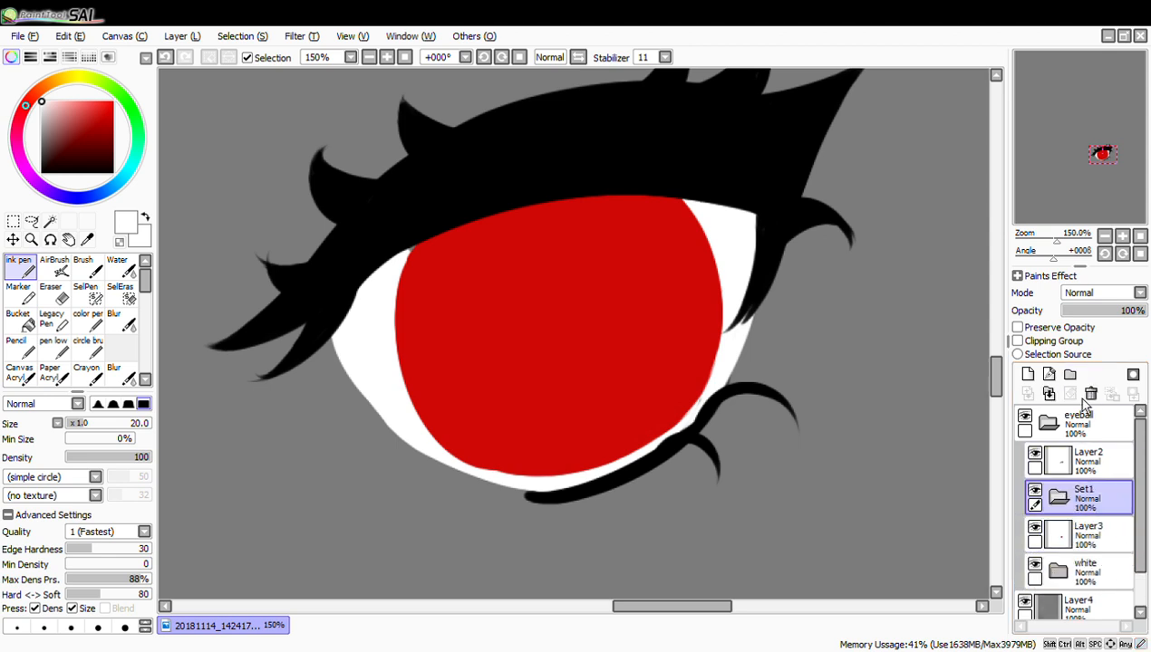
double_click(1053, 500)
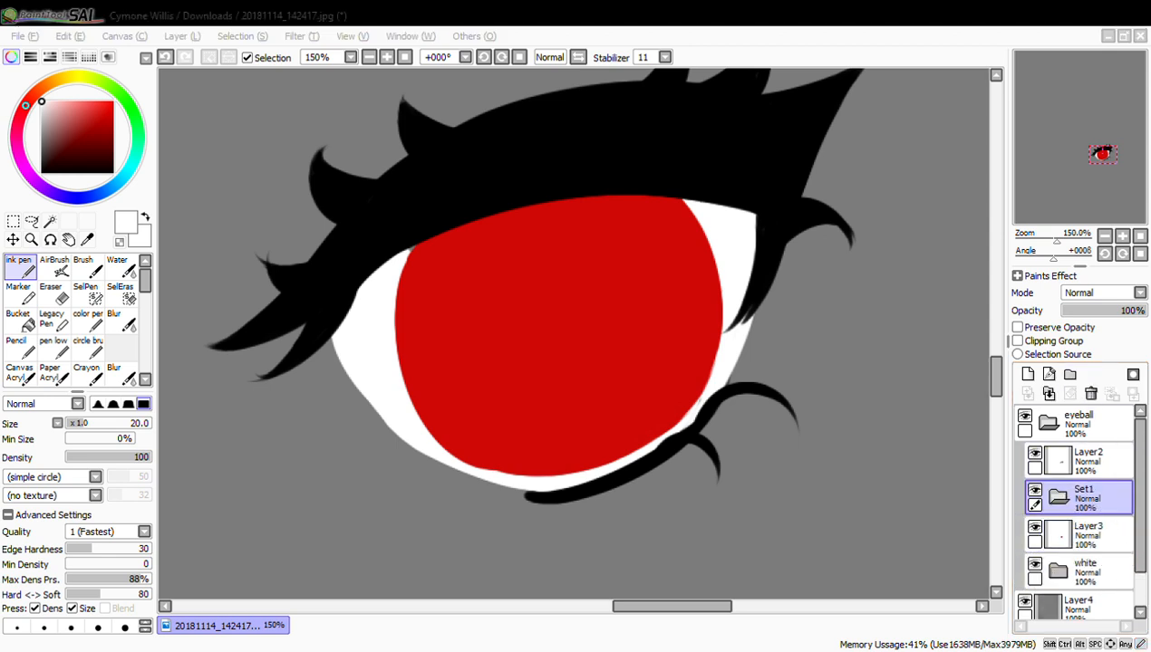
text(red])
key(Return)
drag(1084, 541, 1088, 502)
click(1059, 496)
Create a folder named "ink eyelash" above Layer2, move the eyelash layer into it and collapse the folder
click(1069, 468)
click(1035, 454)
click(1034, 454)
click(1036, 455)
click(1036, 455)
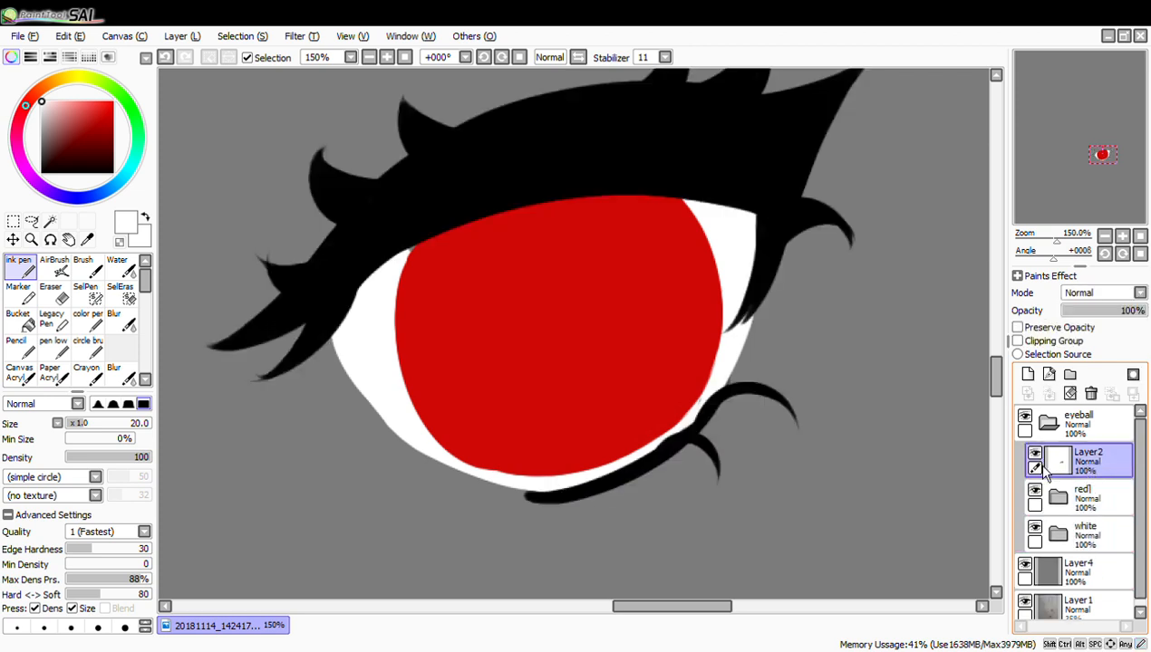
click(1069, 375)
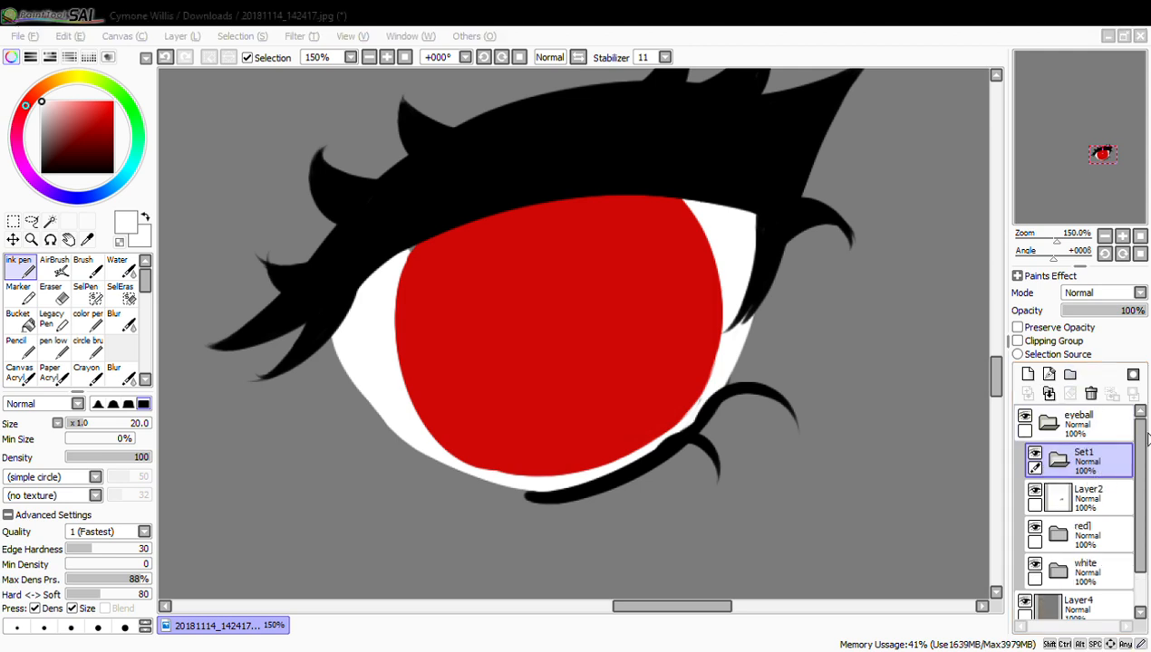
key(Return)
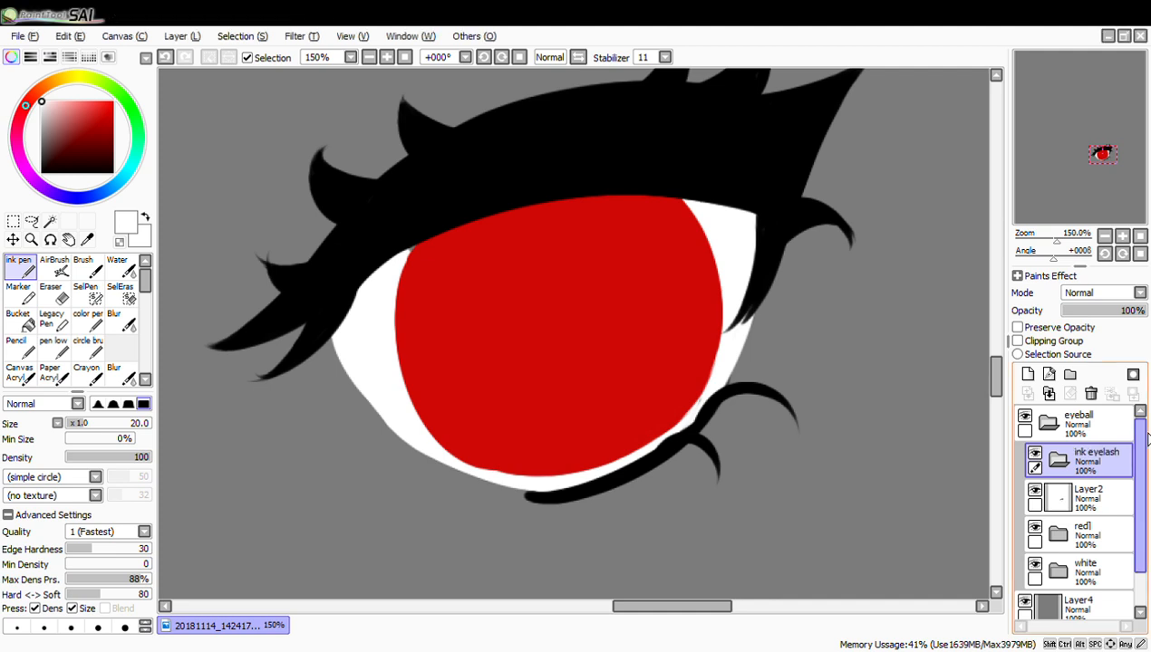
drag(1087, 505, 1069, 476)
click(1060, 462)
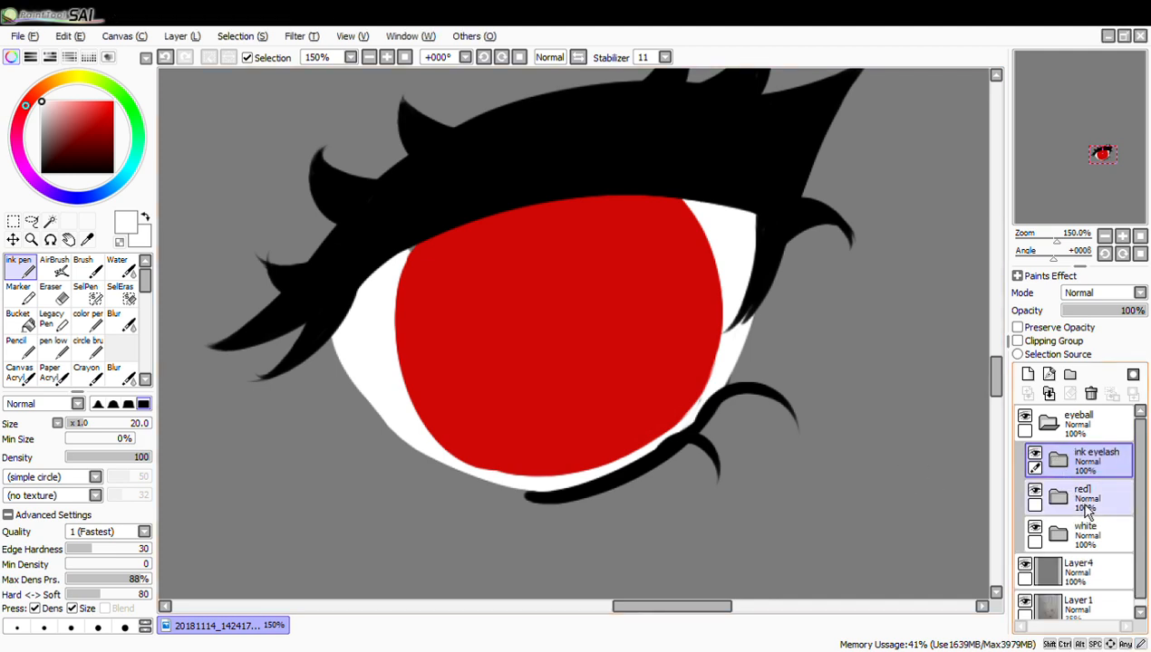
Add a new layer above Layer3 inside the "red]" folder and sample the iris's red as the drawing colour
click(1058, 496)
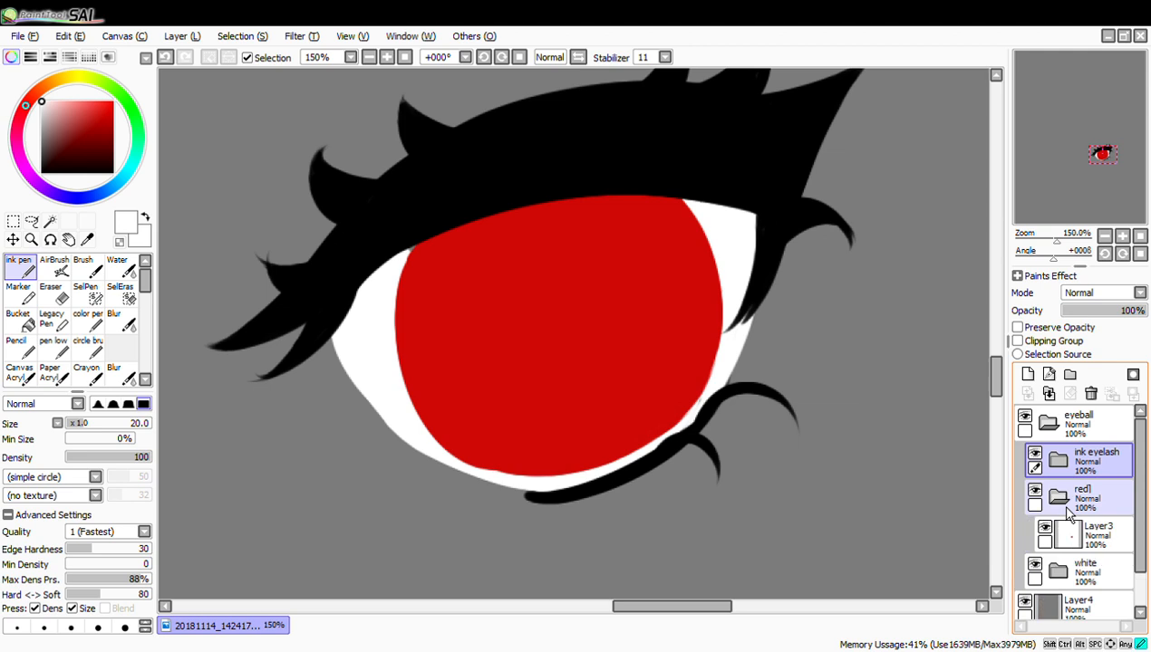
click(1107, 543)
click(1045, 527)
click(1045, 528)
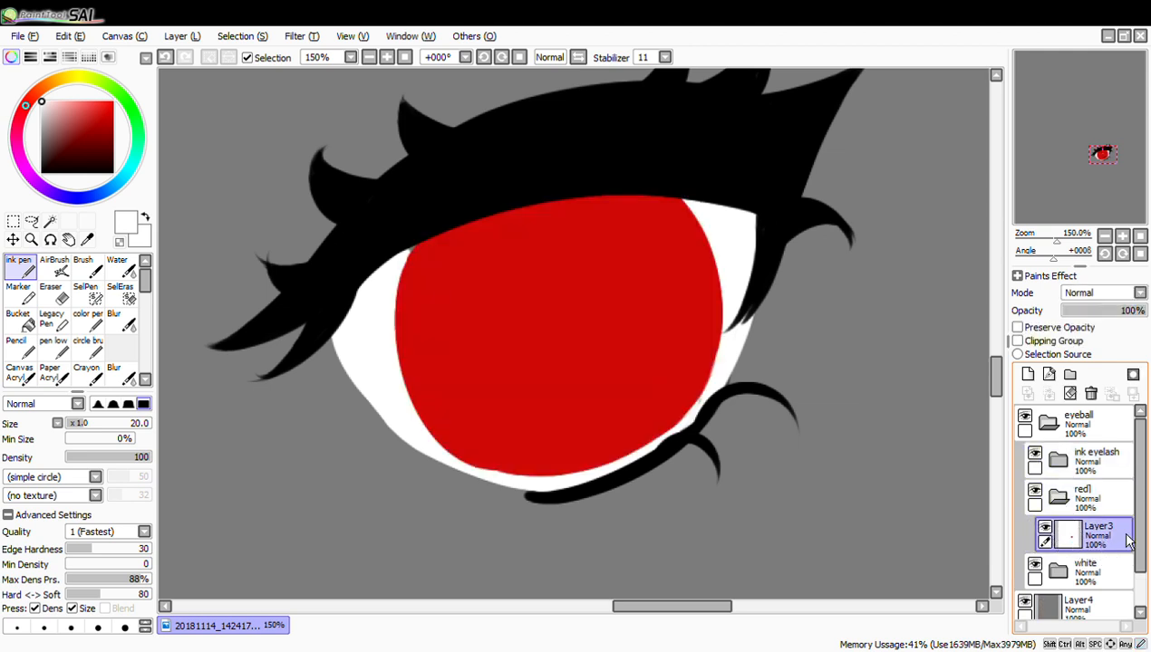
click(1028, 376)
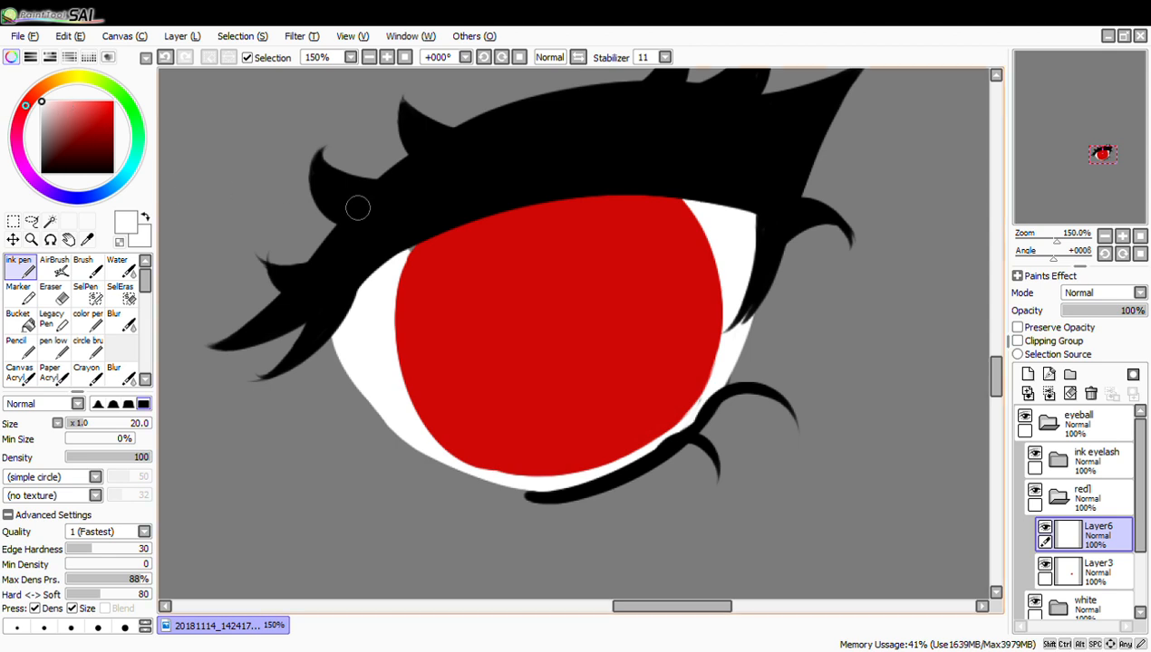
right_click(510, 262)
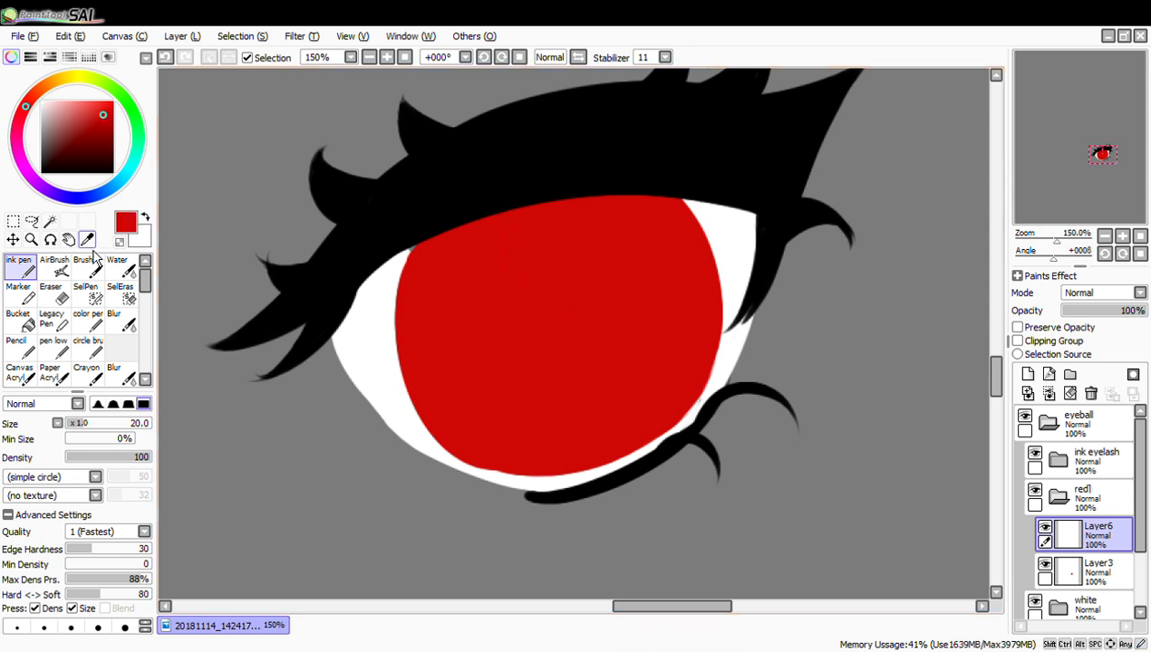
Set the ink pen to size 120, choose a deep dark red and test it over the eye, undoing the trial strokes
click(88, 240)
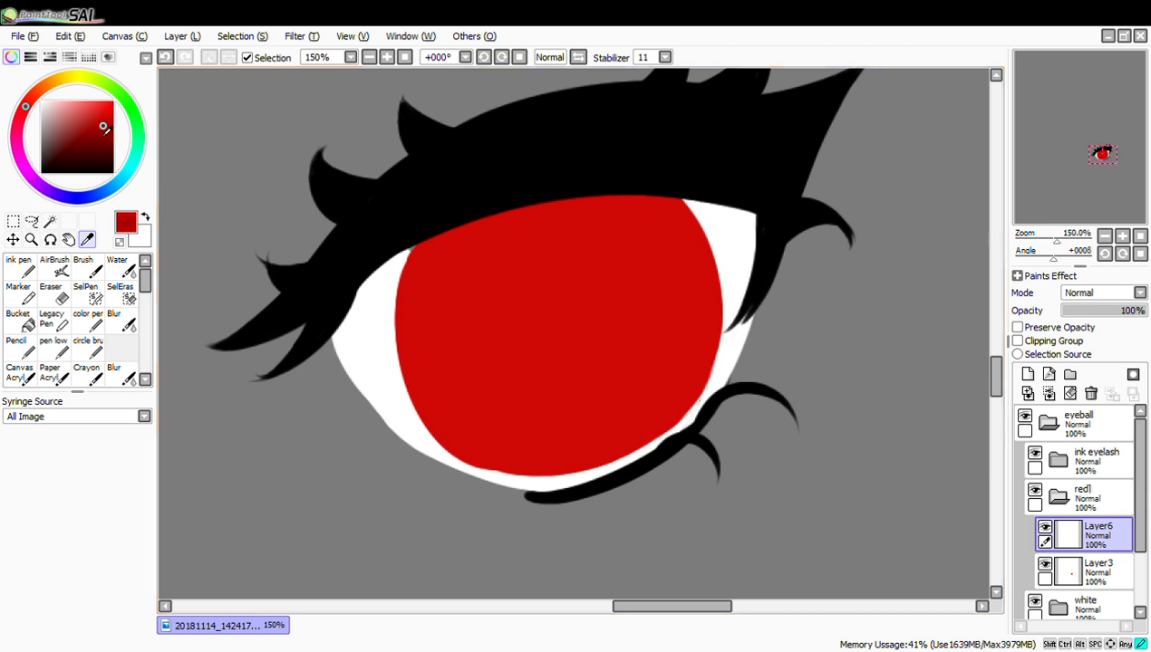
click(18, 268)
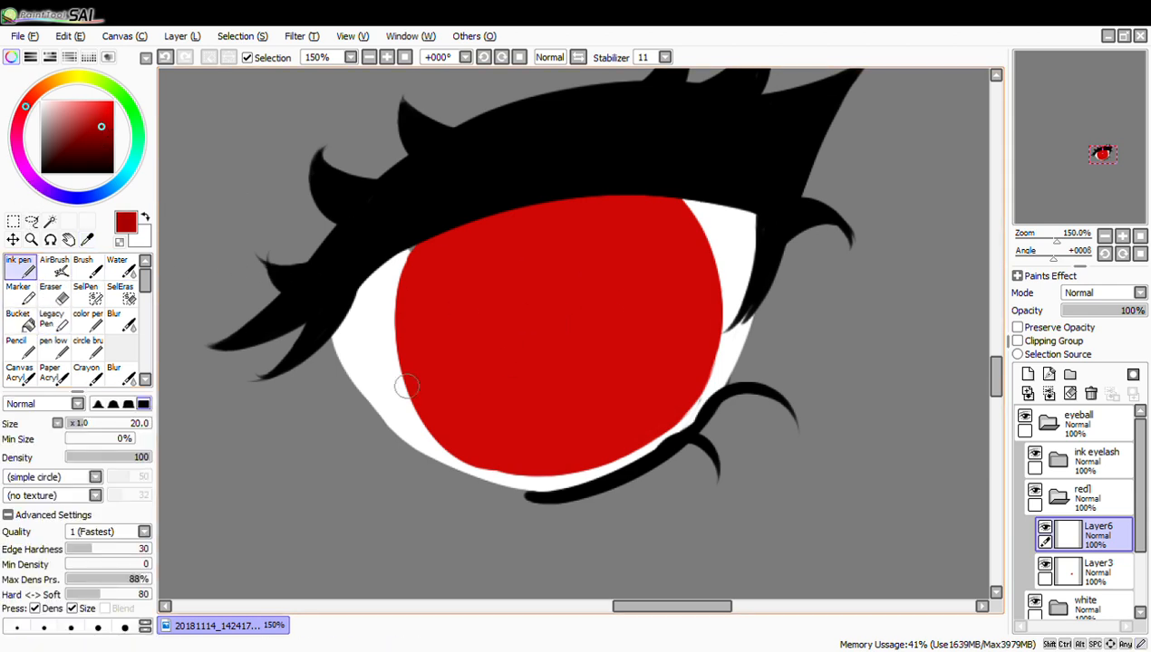
click(11, 57)
click(125, 568)
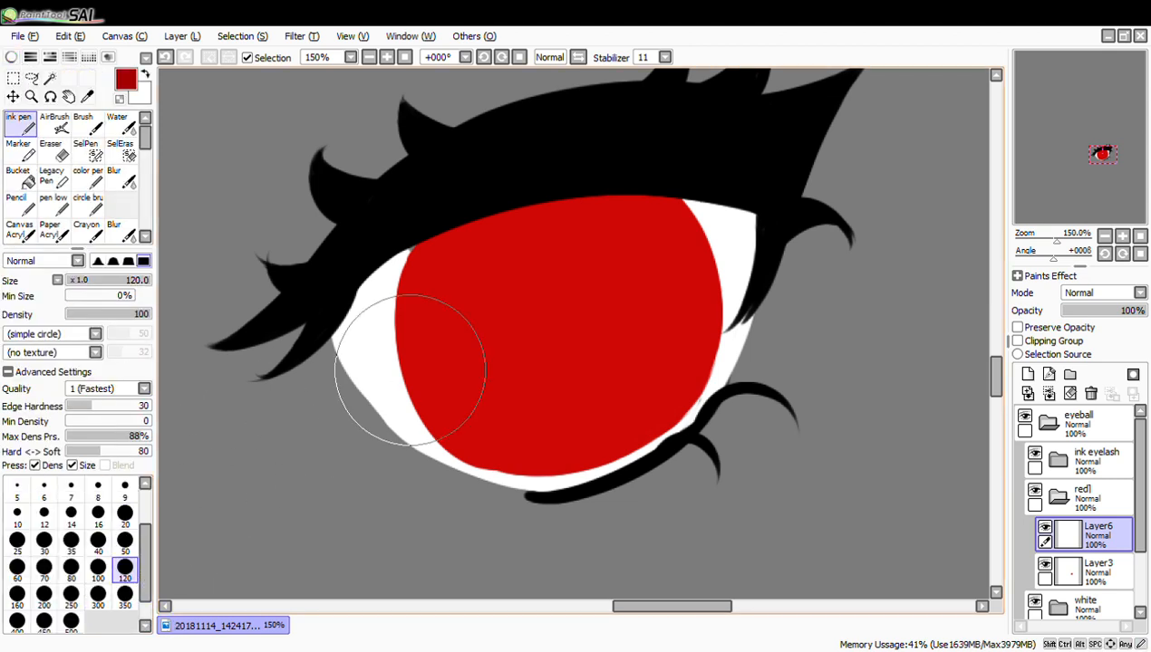
mouse_move(547, 337)
mouse_down()
mouse_move(552, 329)
mouse_move(544, 338)
mouse_up()
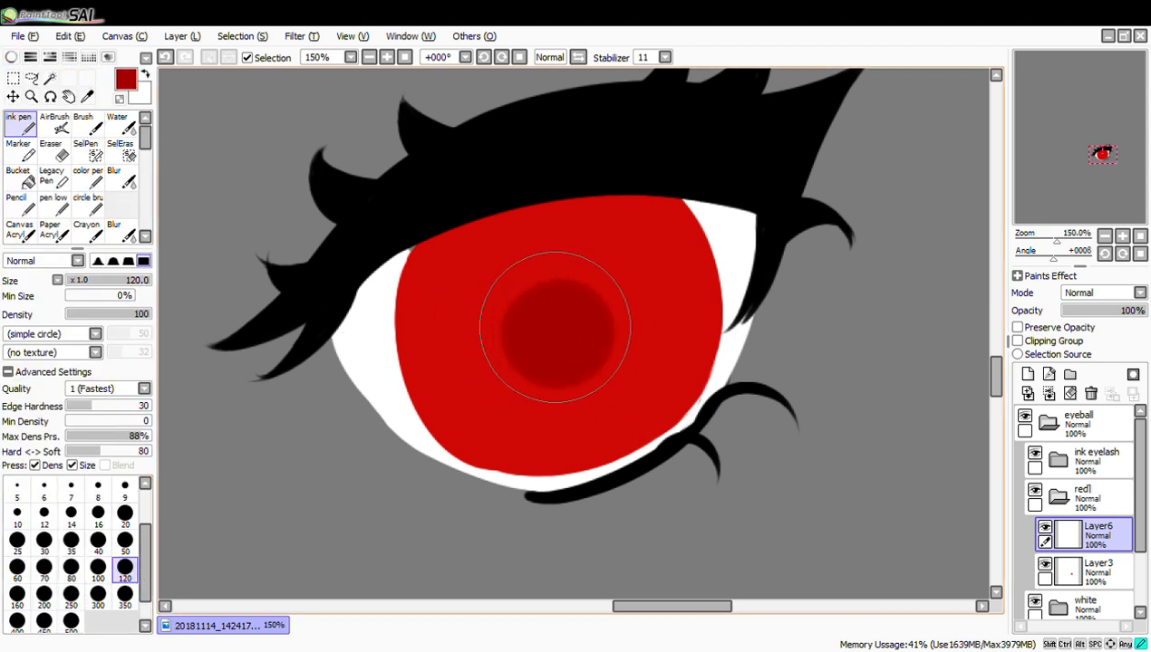
key(ctrl+z)
click(12, 57)
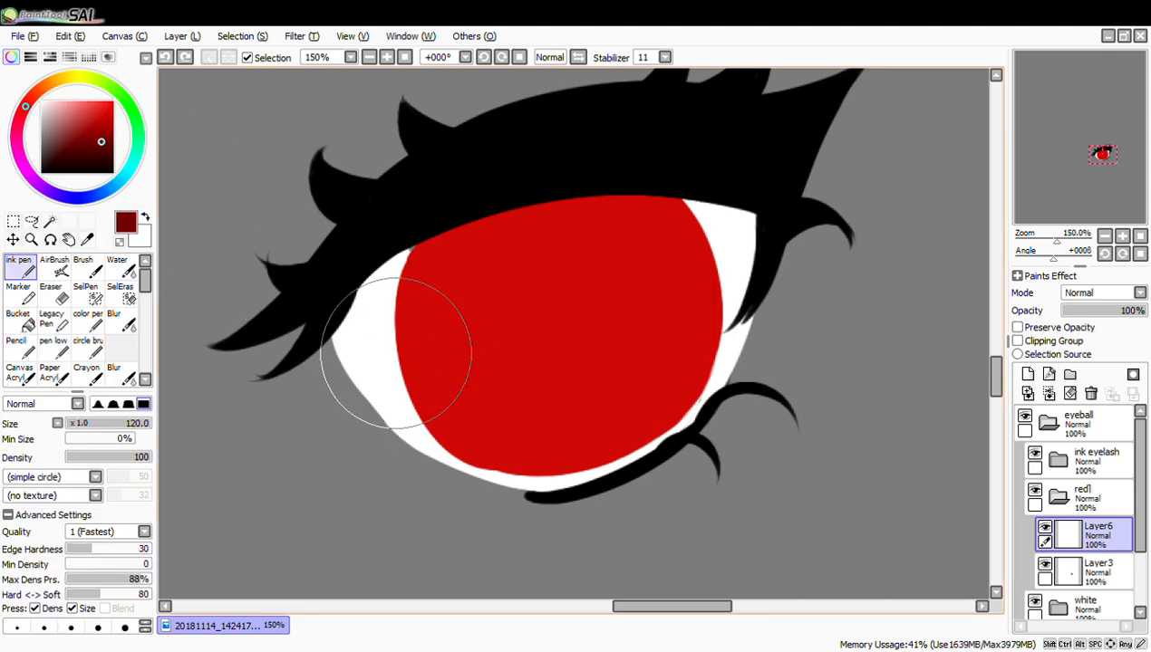
mouse_move(398, 360)
mouse_down()
mouse_move(454, 349)
mouse_move(763, 206)
mouse_up()
key(ctrl+z)
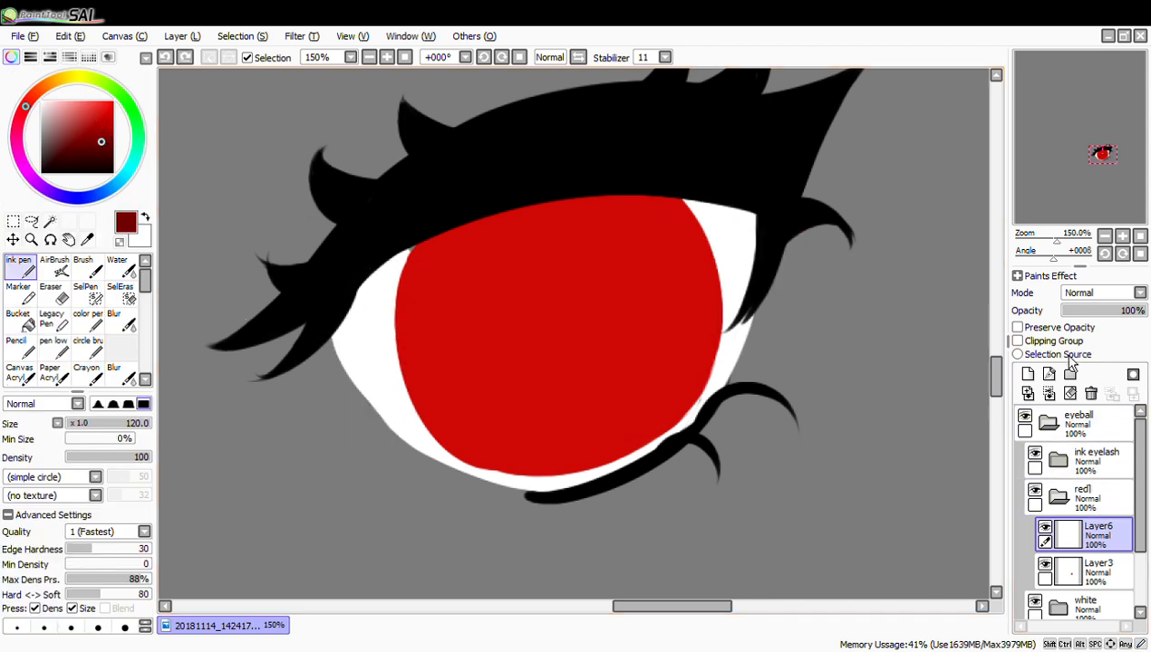
Clip Layer6 to the iris layer Layer3 inside the "red]" folder and toggle the iris layer's visibility
click(1066, 346)
scroll(1074, 507, down, 2)
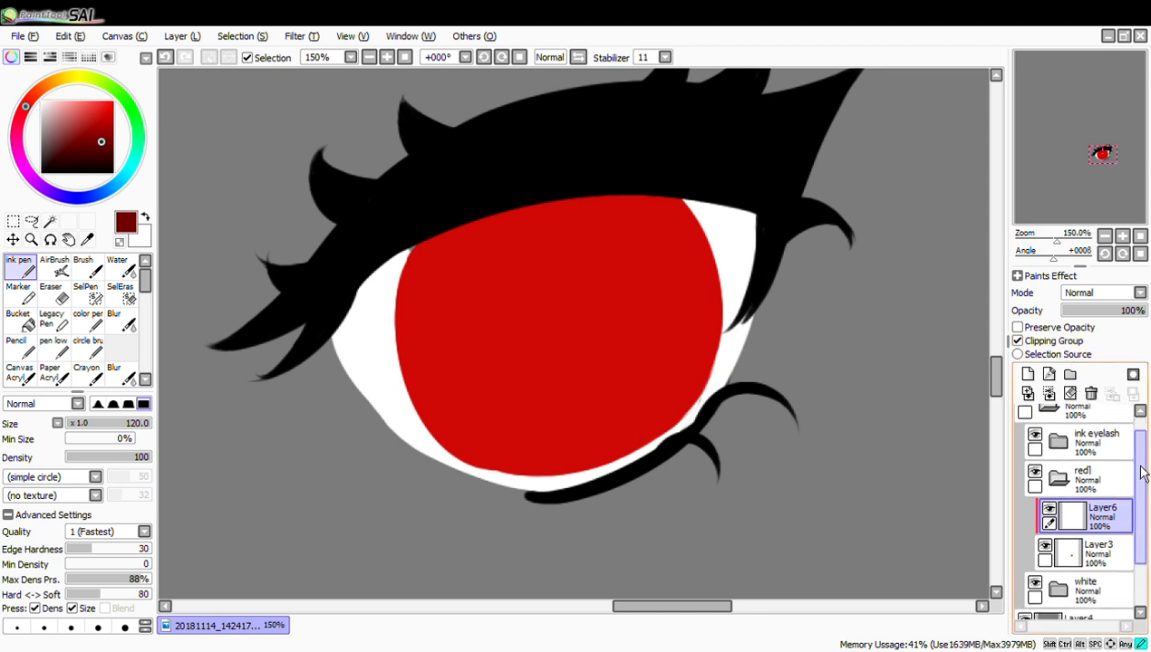
click(1046, 523)
click(1045, 522)
click(1044, 523)
click(1044, 523)
Try a dark red band across the iris on clipped Layer6 and toggle the visibility of Layer3 and Layer6
mouse_move(393, 306)
mouse_down()
mouse_move(493, 329)
mouse_move(630, 308)
mouse_up()
mouse_move(673, 270)
mouse_down()
mouse_move(616, 244)
mouse_move(763, 221)
mouse_move(535, 354)
mouse_move(396, 483)
mouse_up()
key(ctrl+z)
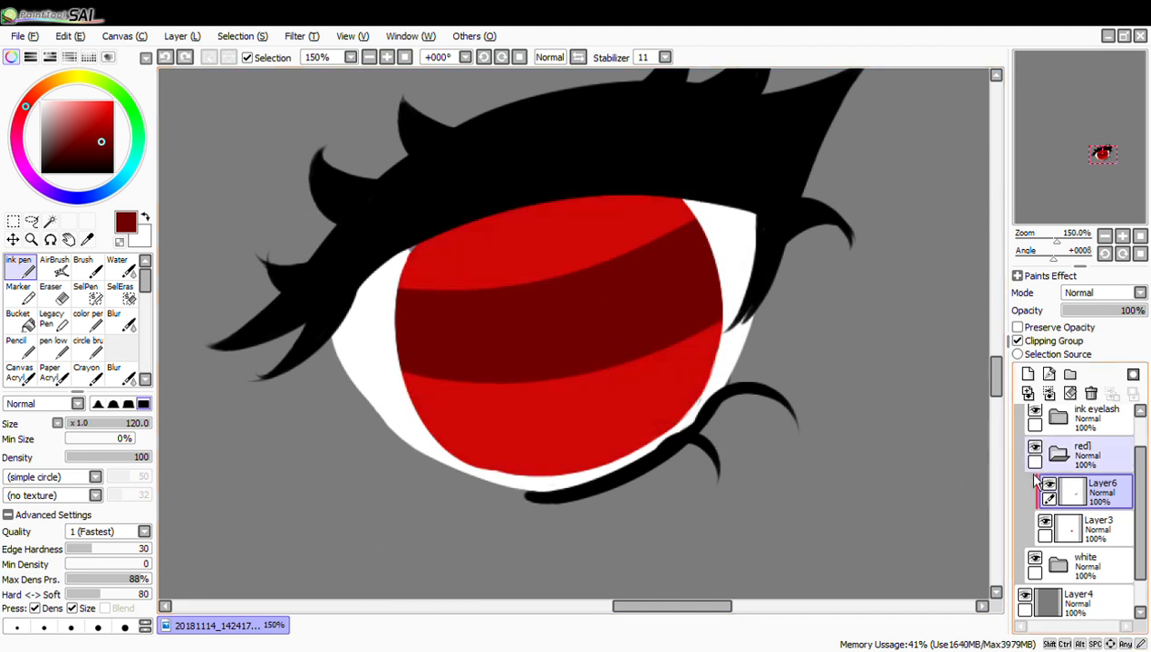
click(1046, 525)
click(1046, 525)
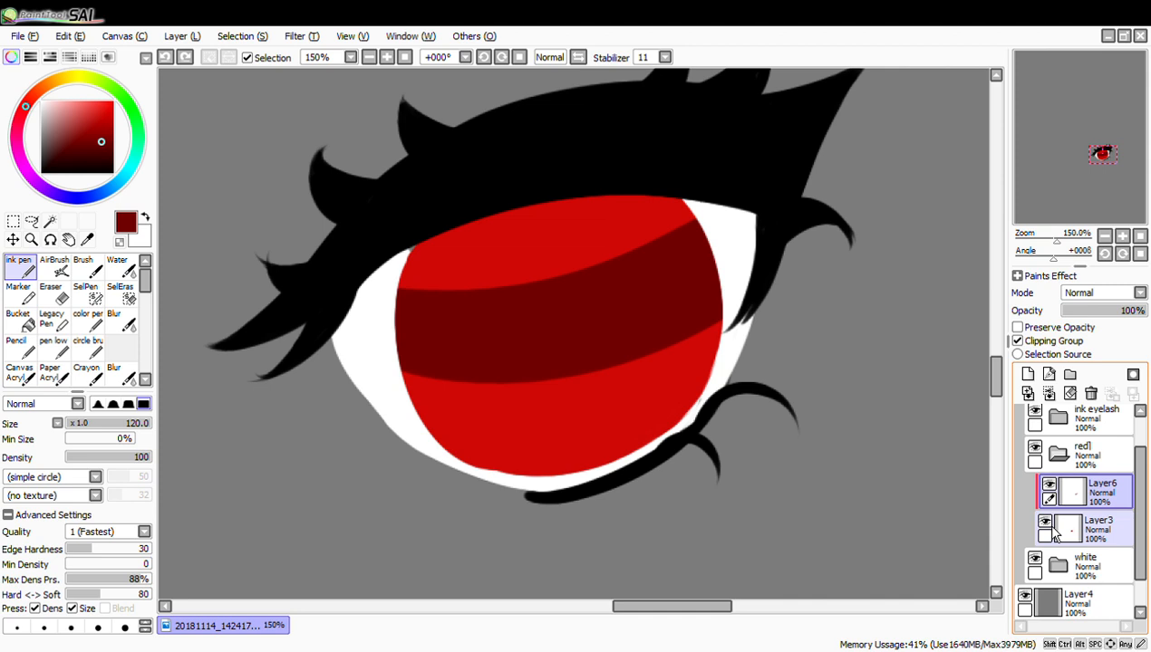
click(1049, 485)
click(1049, 485)
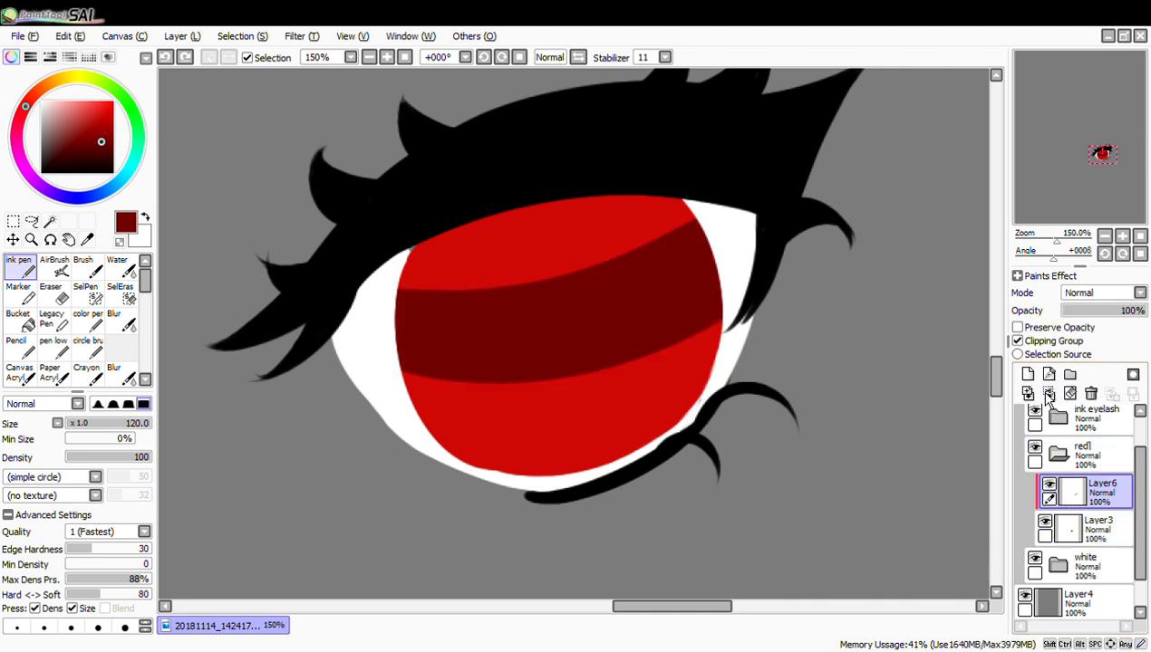
Try adding a second clipped layer above Layer6 with a bright red vertical stroke down the iris
click(1048, 395)
click(42, 172)
mouse_move(503, 213)
mouse_down()
mouse_move(488, 308)
mouse_move(580, 517)
mouse_up()
key(ctrl+z)
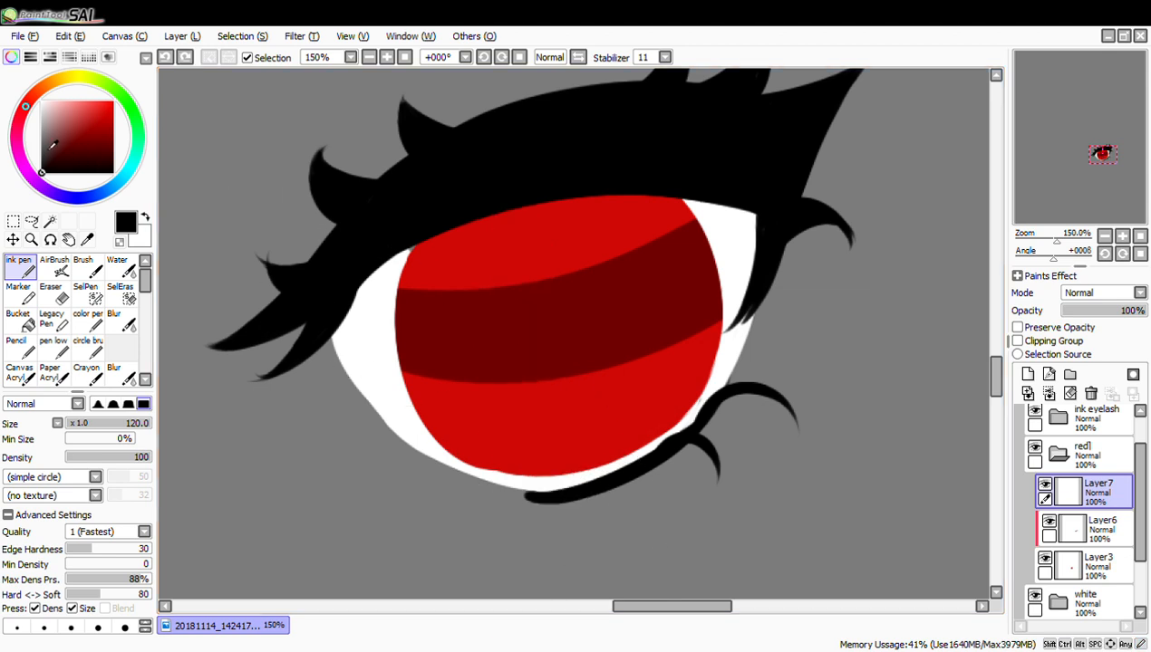
click(1018, 341)
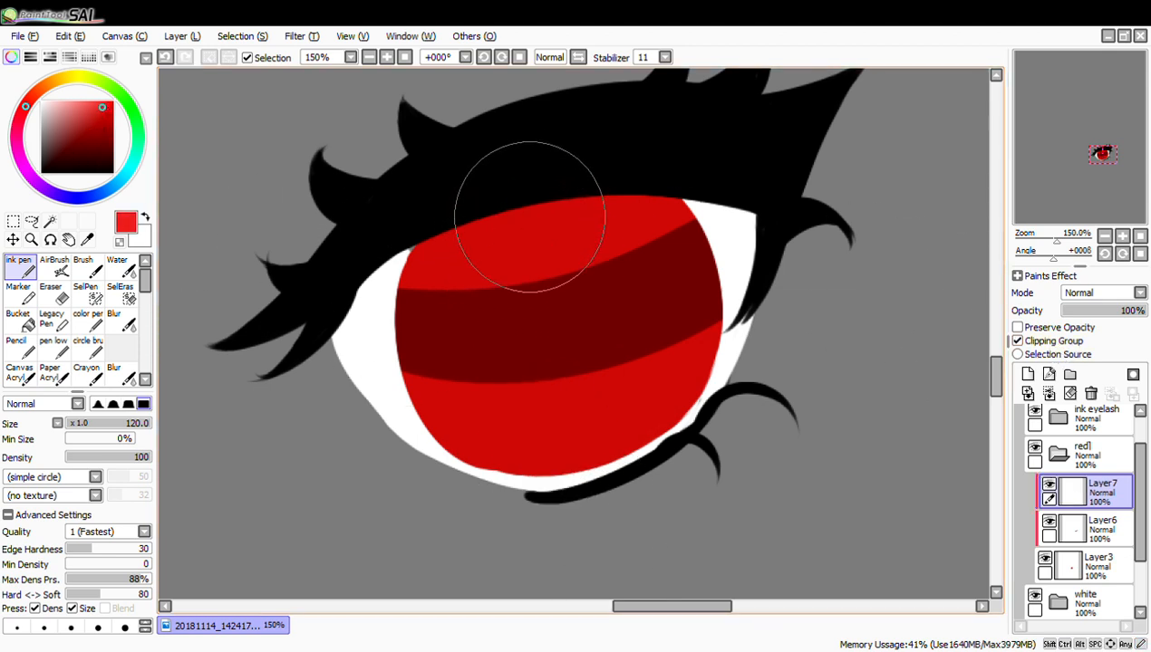
mouse_move(526, 200)
mouse_down()
mouse_move(518, 347)
mouse_move(579, 444)
mouse_up()
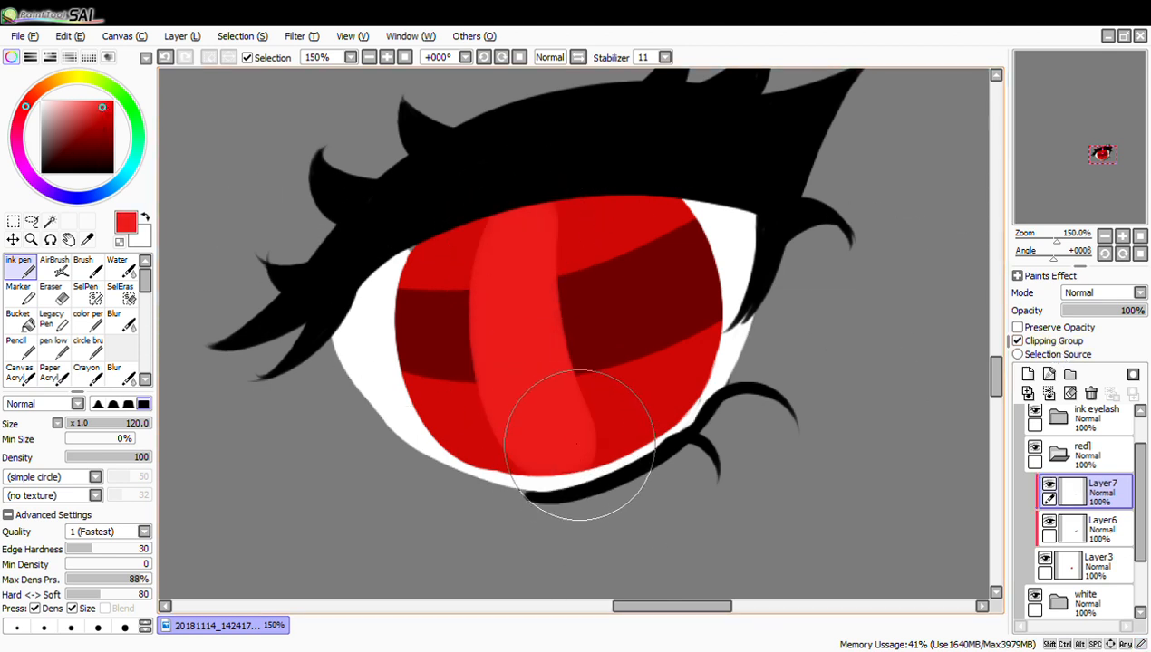
Toggle Layer3's visibility to check the clipping and try another stroke across the iris, undoing it
click(1046, 560)
click(1046, 560)
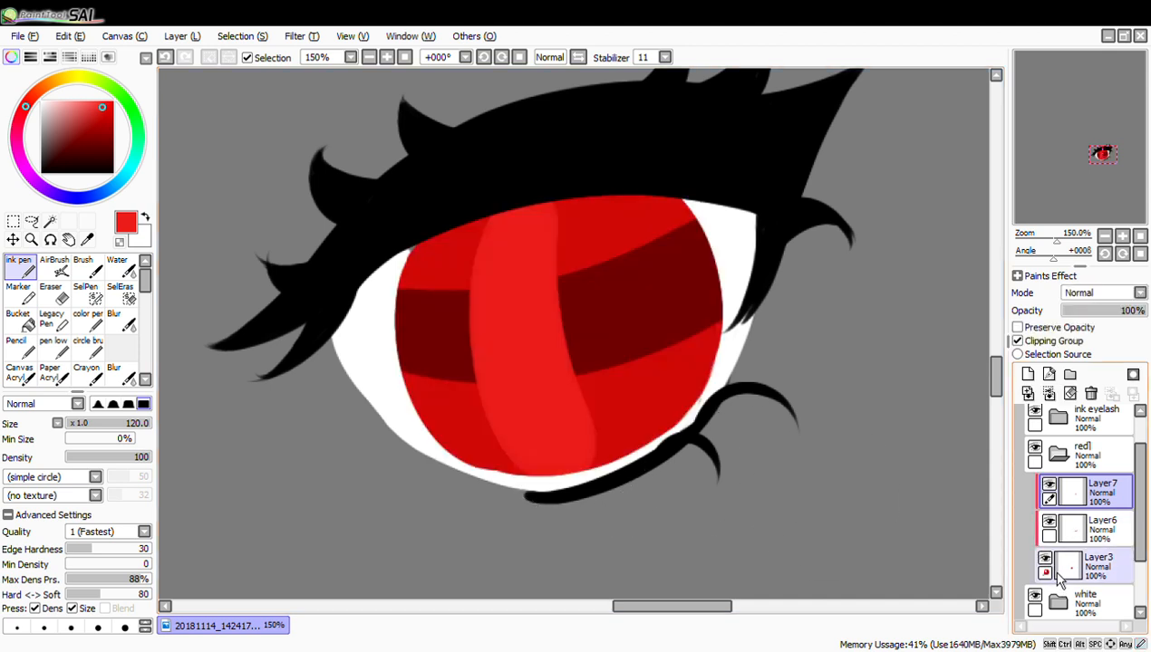
click(1046, 561)
click(1045, 562)
mouse_move(513, 364)
mouse_down()
mouse_move(621, 352)
mouse_move(659, 396)
mouse_up()
key(ctrl+z)
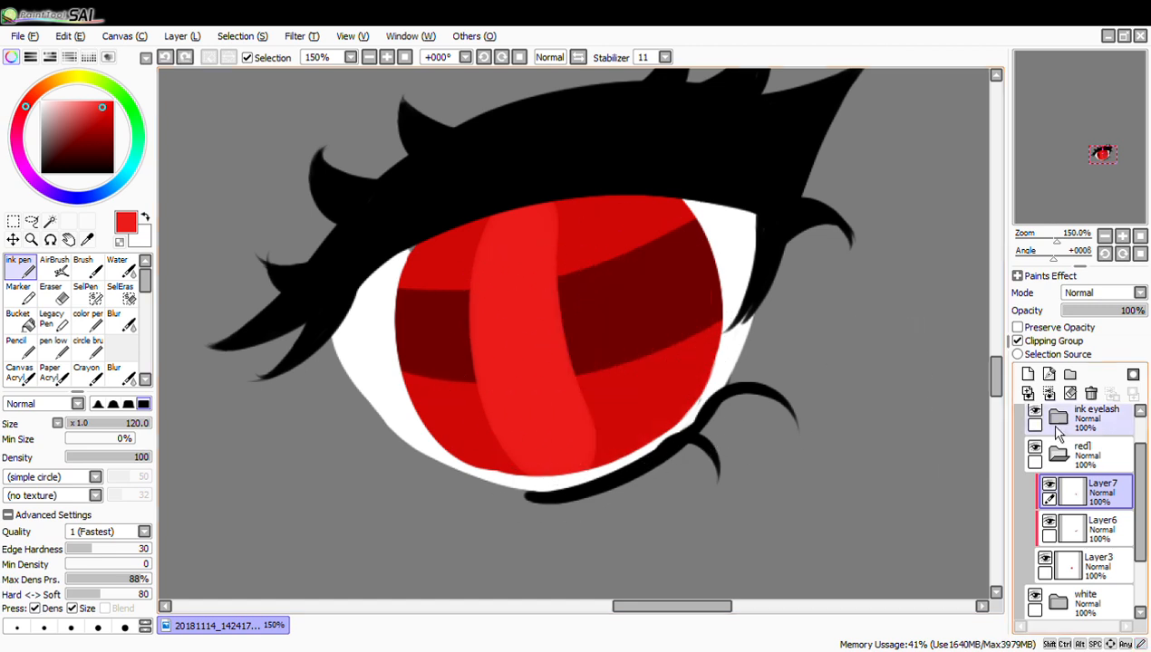
Undo the bright red stroke and the creation of the second clipped layer
click(1087, 576)
key(ctrl+z)
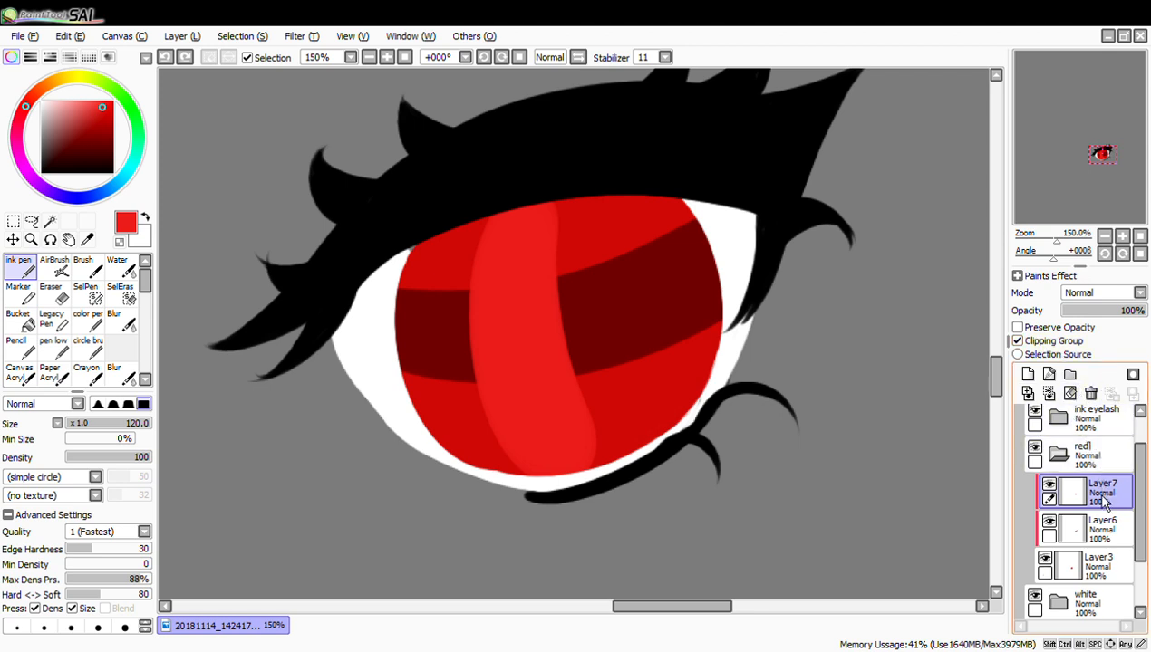
key(ctrl+z)
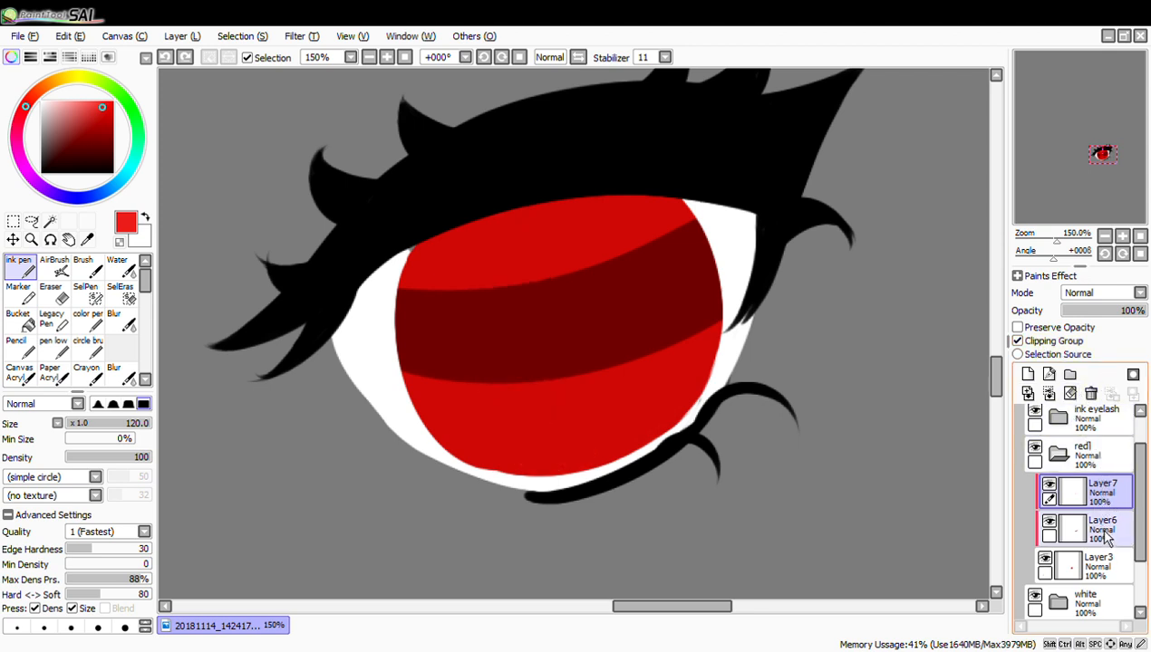
key(ctrl+z)
key(ctrl+z)
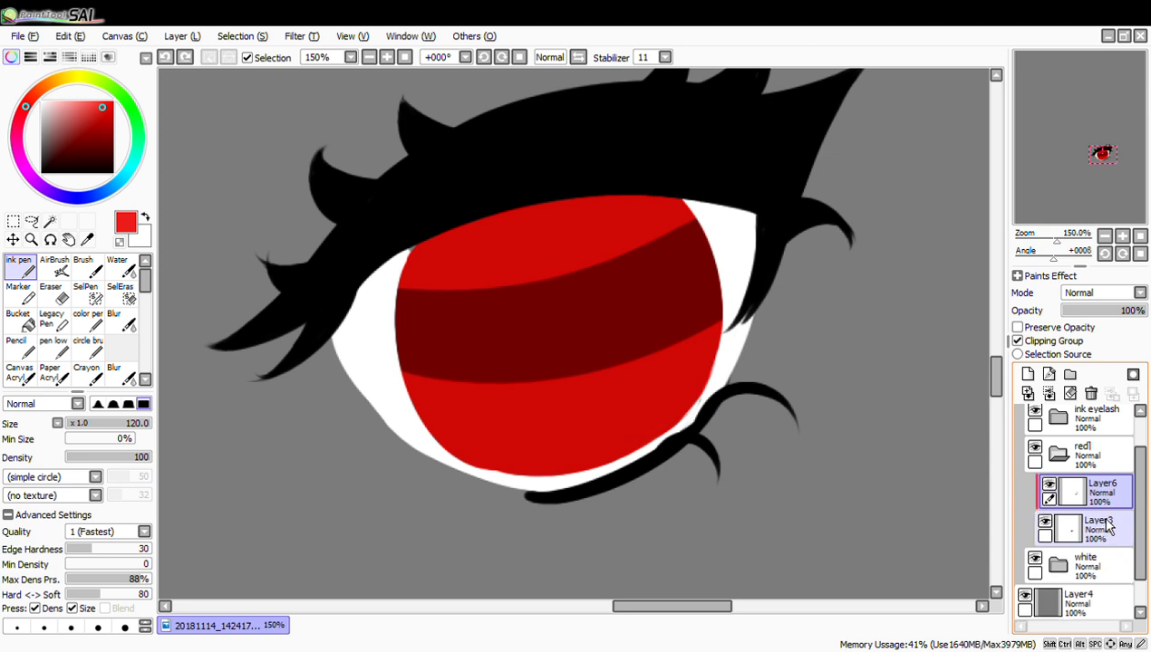
Sample the dark red of the band, try shading strokes over the iris and undo everything painted on Layer6
right_click(557, 352)
mouse_move(458, 277)
mouse_down()
mouse_move(409, 240)
mouse_move(362, 284)
mouse_up()
mouse_move(375, 348)
mouse_down()
mouse_move(427, 347)
mouse_move(591, 276)
mouse_move(591, 345)
mouse_move(692, 232)
mouse_up()
key(ctrl+z)
key(ctrl+z)
key(ctrl+z)
key(ctrl+z)
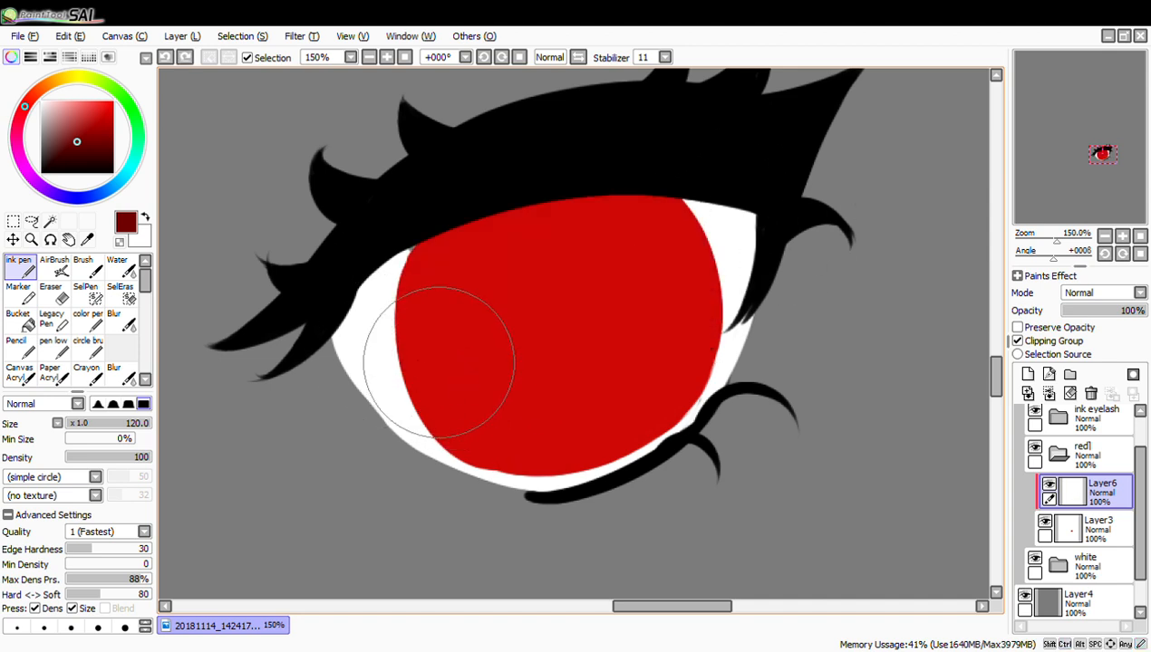
Cover the upper part of the iris in dark red on Layer6 and blend its lower edge with the Blur brush at size 120
drag(389, 354, 702, 216)
drag(654, 274, 482, 297)
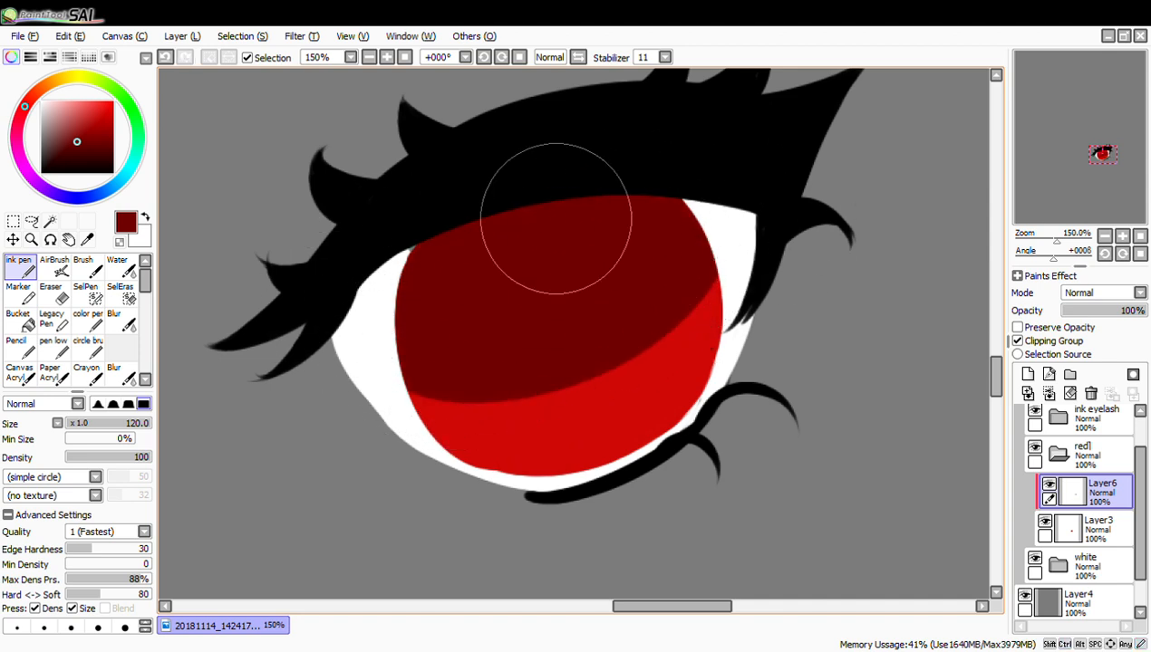
click(121, 319)
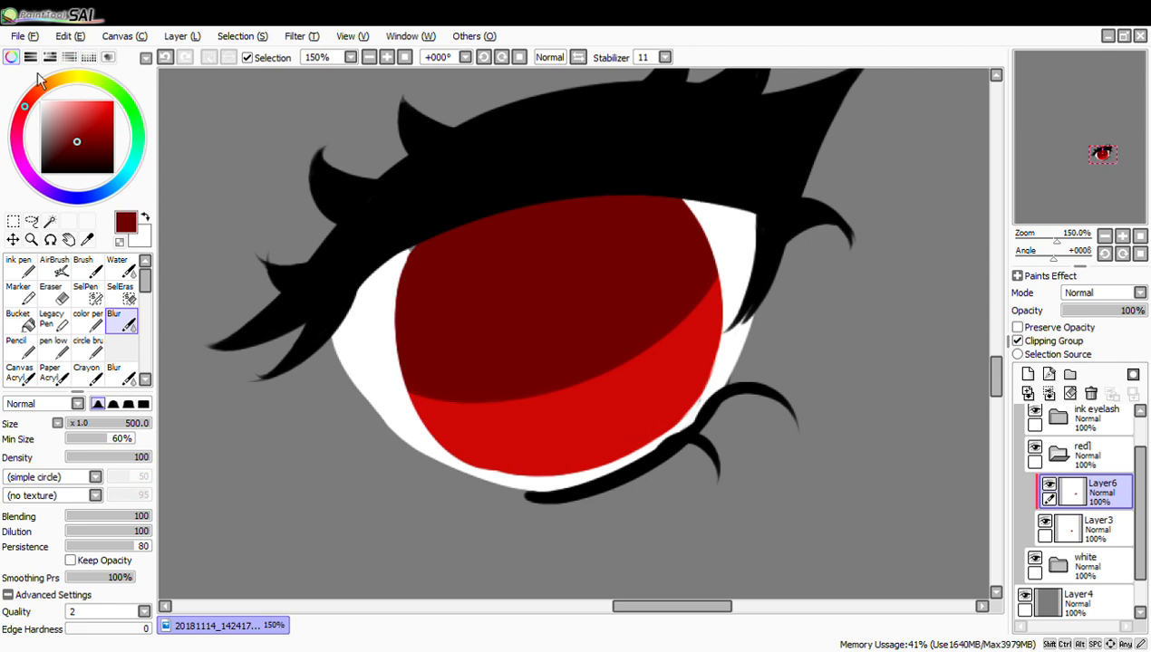
click(11, 57)
click(145, 563)
click(125, 569)
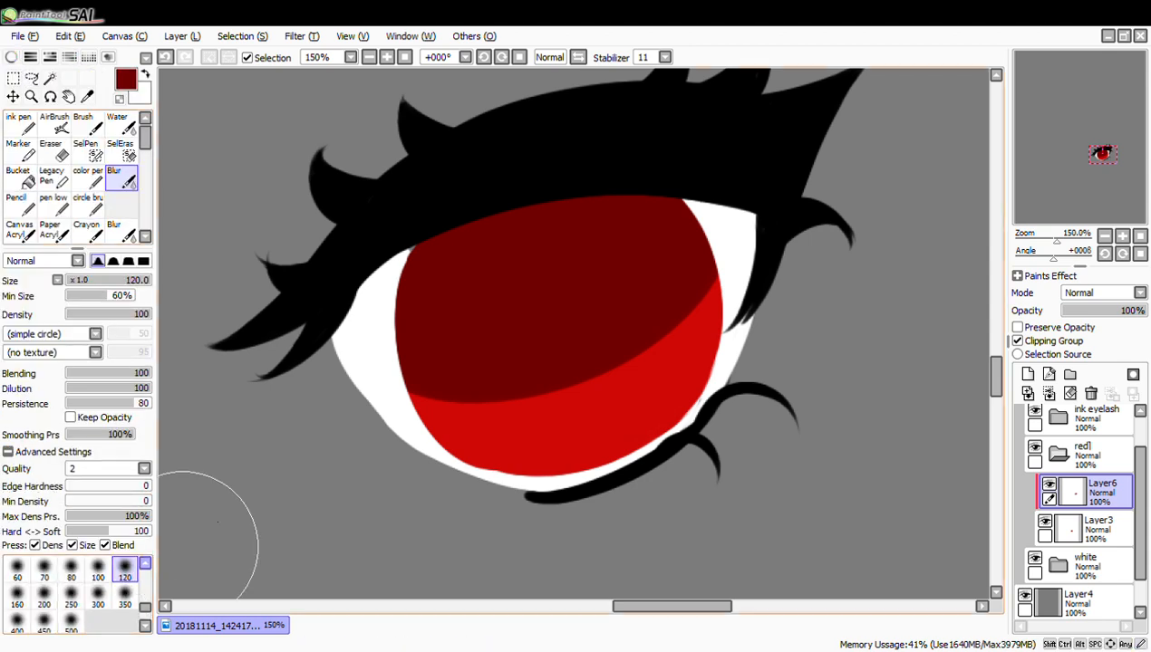
mouse_move(478, 376)
mouse_down()
mouse_move(588, 360)
mouse_move(727, 301)
mouse_move(699, 324)
mouse_move(418, 360)
mouse_up()
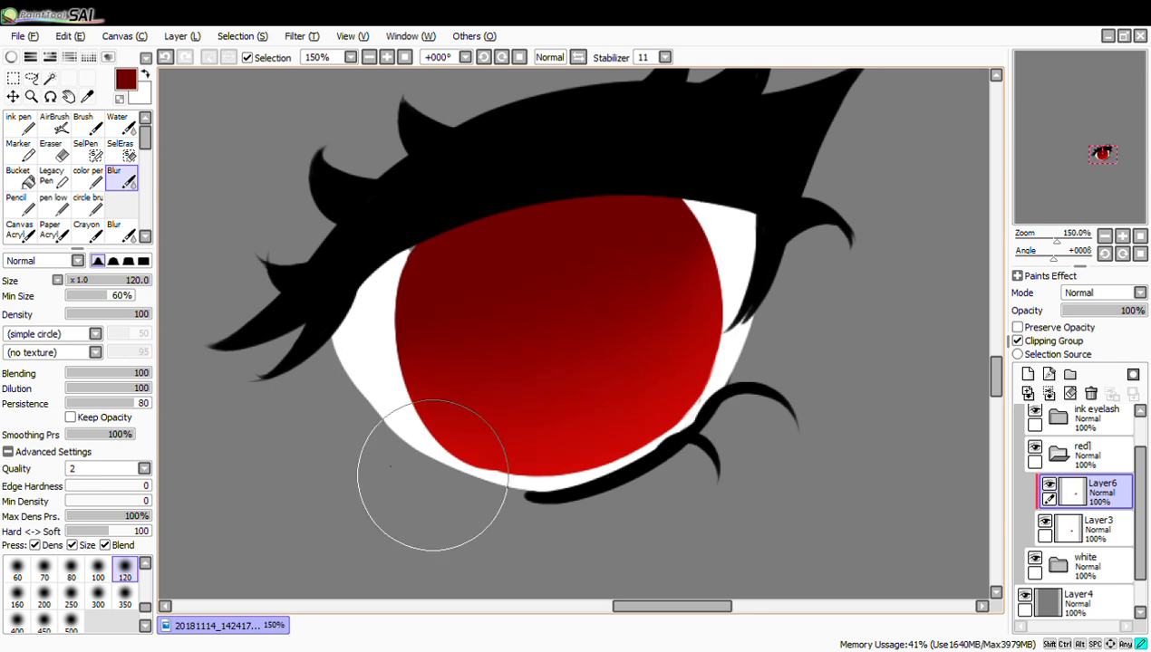
Add a clipped layer above Layer6 and paint a large white round highlight on the iris's upper left with the color pen at size 120
click(1029, 375)
click(1049, 342)
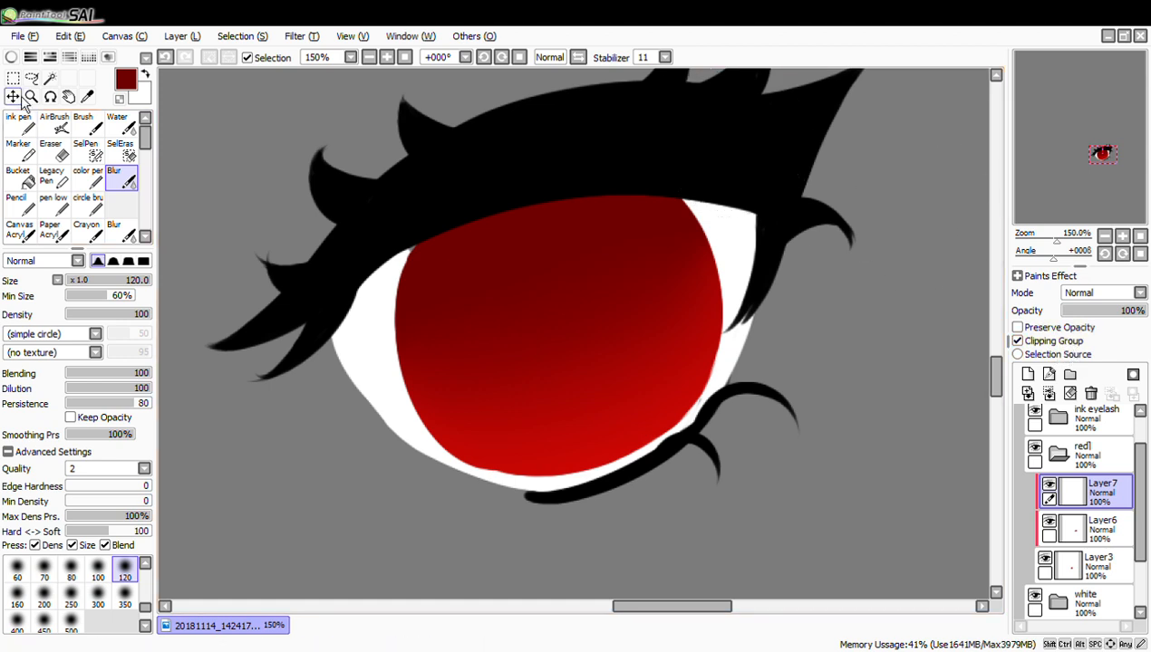
click(12, 58)
click(12, 57)
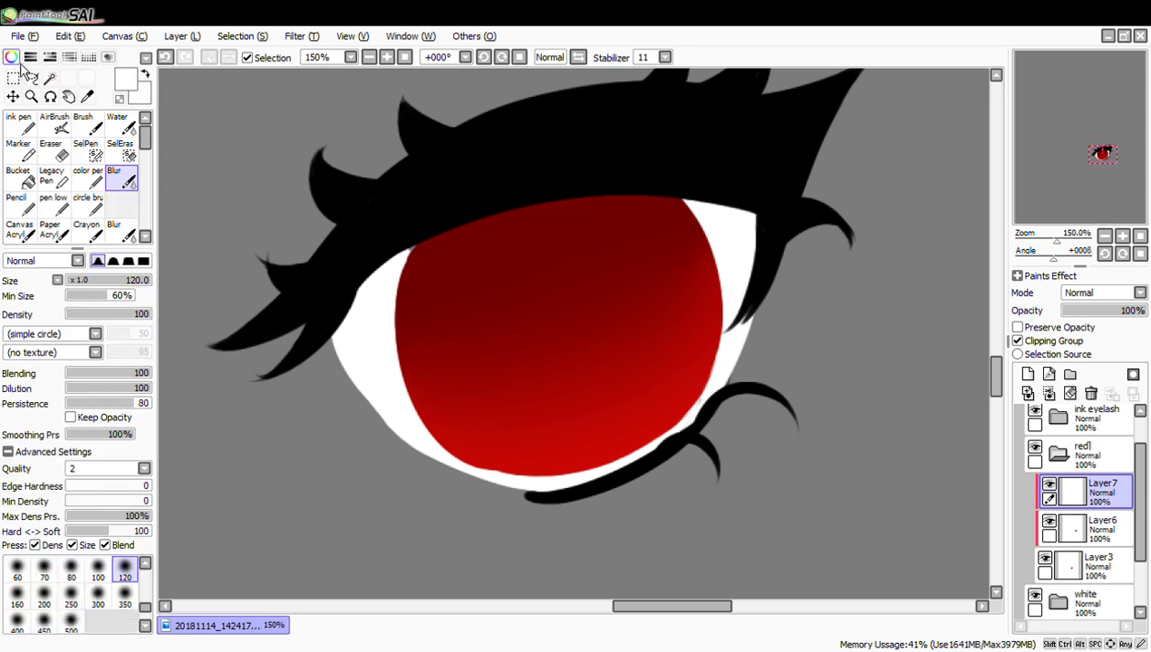
click(88, 178)
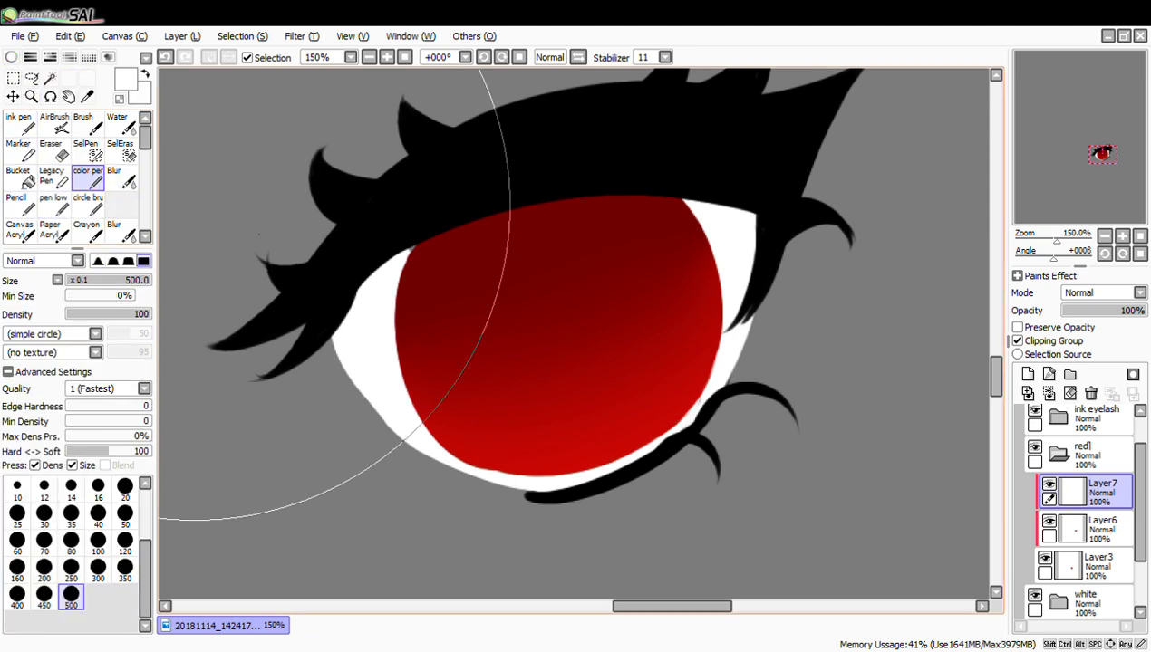
mouse_move(463, 299)
mouse_down()
mouse_move(462, 288)
mouse_move(468, 298)
mouse_up()
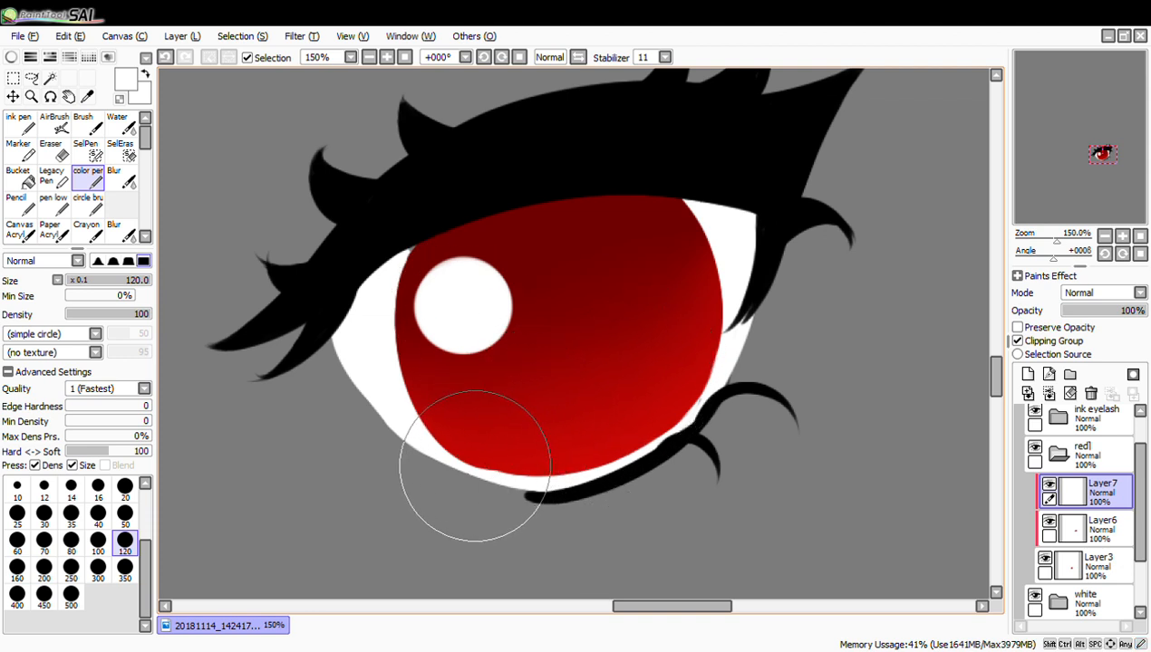
Paint a white highlight at the iris's lower-left edge and two small white dots just above it
click(495, 490)
click(464, 397)
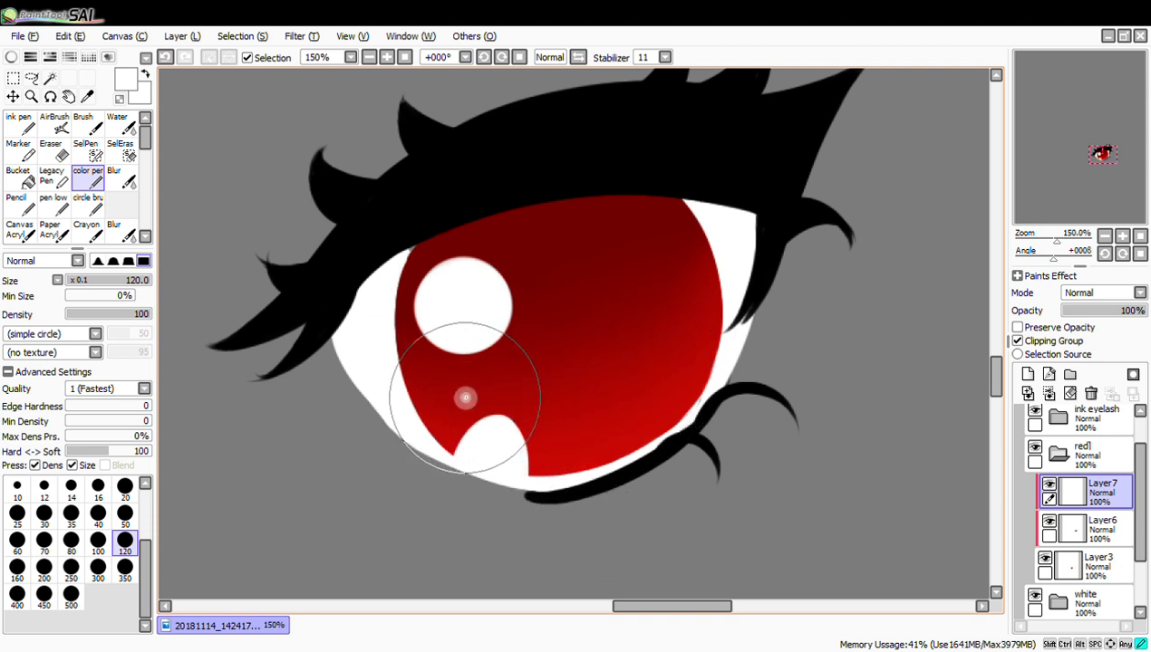
click(547, 416)
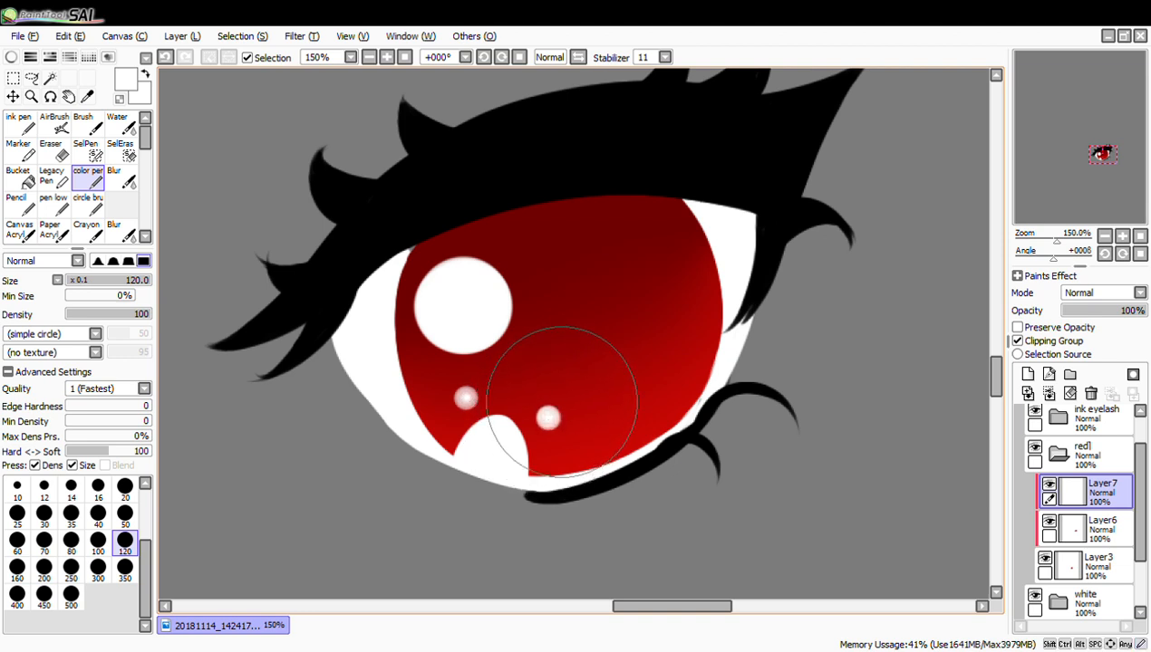
Paint a medium white round highlight at the iris's upper right with a small white dot on either side below it
mouse_move(634, 246)
mouse_down()
mouse_move(643, 237)
mouse_move(644, 250)
mouse_up()
key(ctrl+z)
click(594, 274)
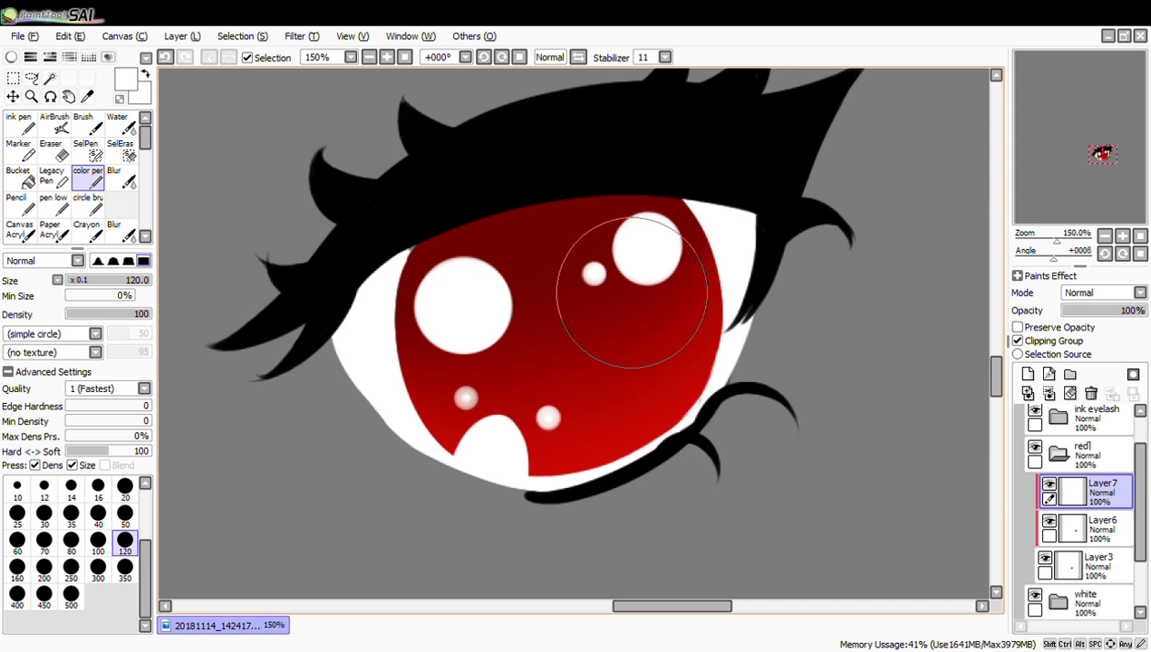
click(687, 302)
key(ctrl+z)
click(689, 302)
Set the color pen to size 50 and paint two short white curved streaks along the iris's lower-right edge
click(125, 514)
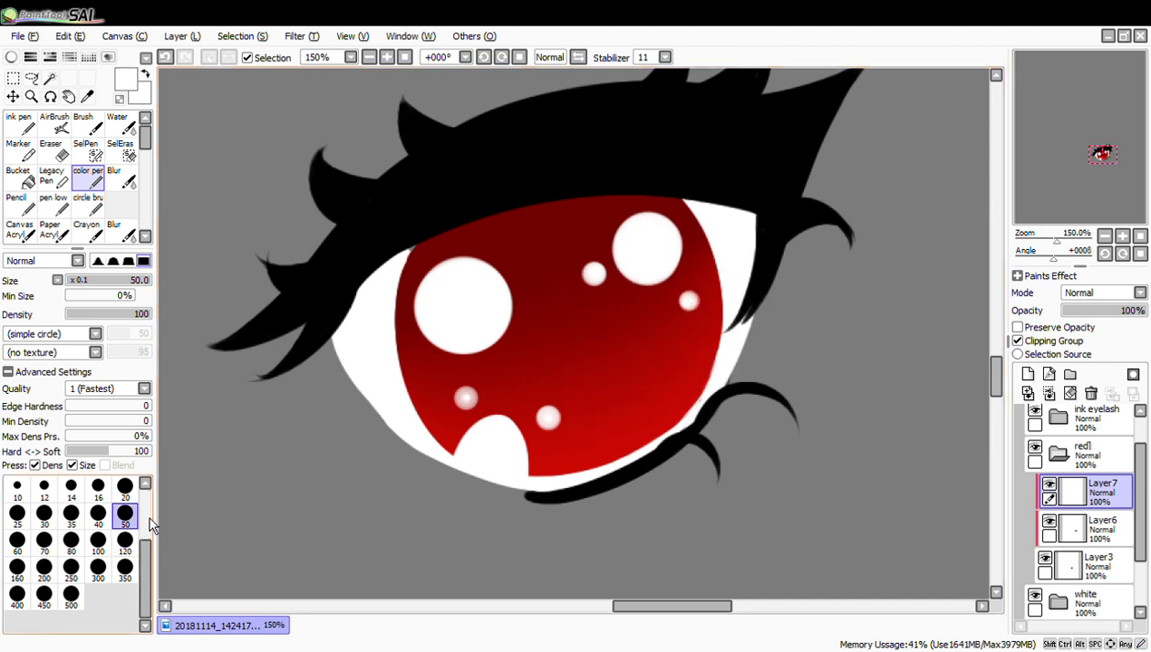
drag(635, 409, 662, 373)
key(ctrl+z)
mouse_move(637, 412)
mouse_down()
mouse_move(681, 381)
mouse_move(662, 387)
mouse_move(680, 345)
mouse_up()
key(ctrl+z)
key(ctrl+z)
drag(594, 438, 627, 419)
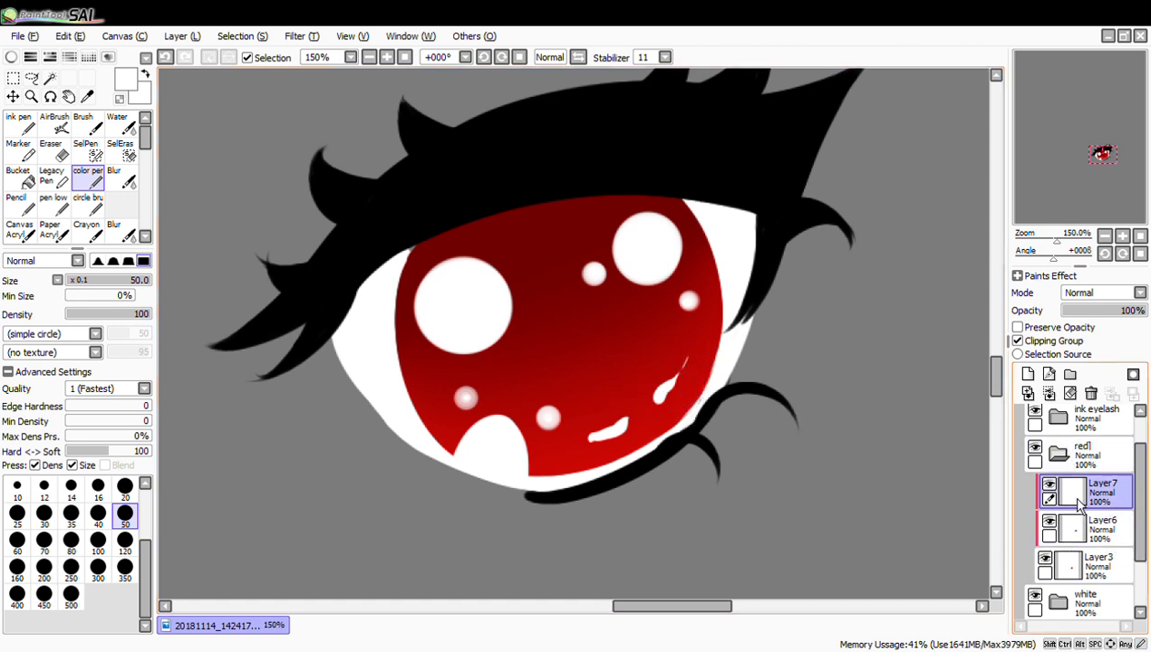
Add a new layer above the highlights layer Layer7, clip it to the iris and sample the iris's dark red
click(1027, 374)
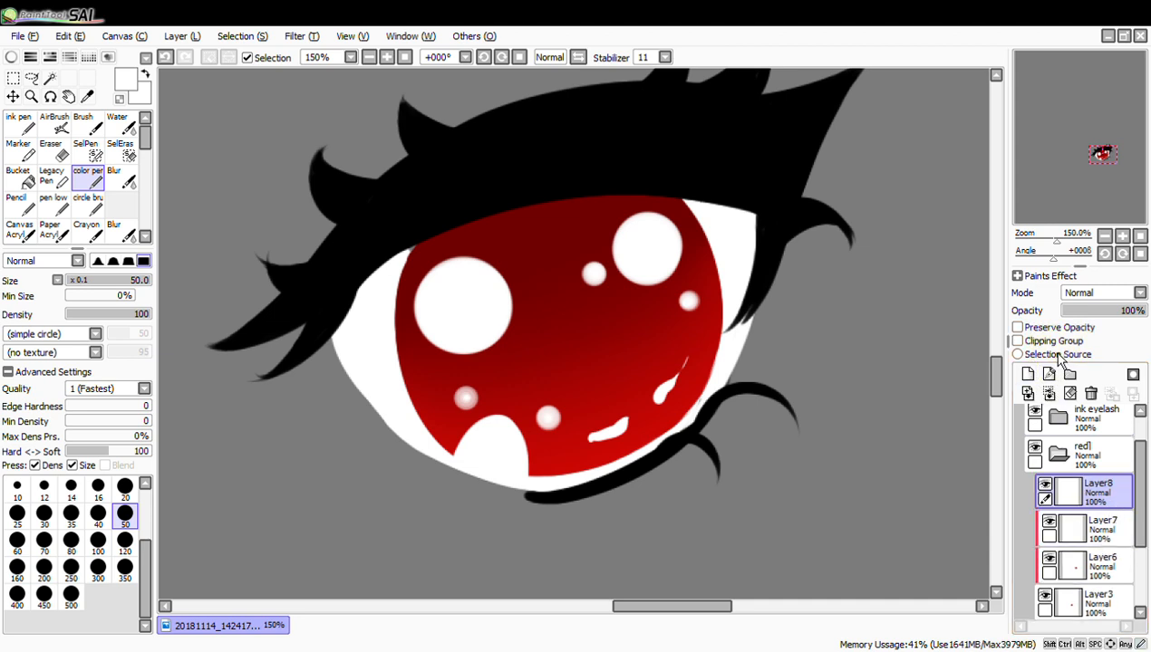
click(1058, 341)
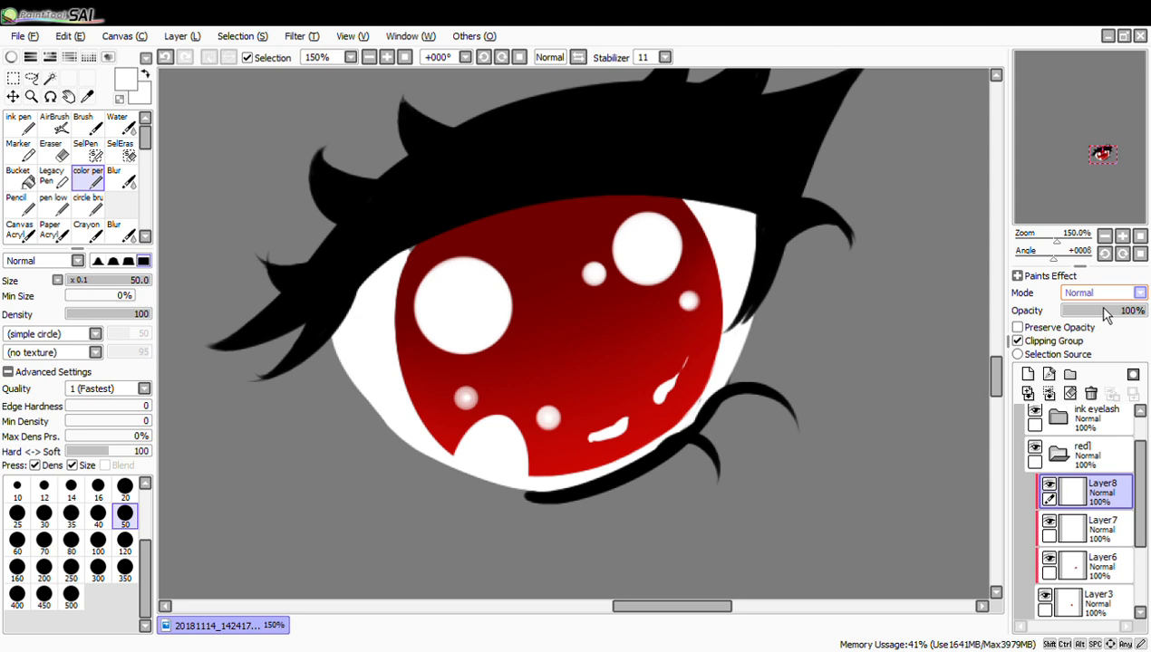
alt+click(538, 225)
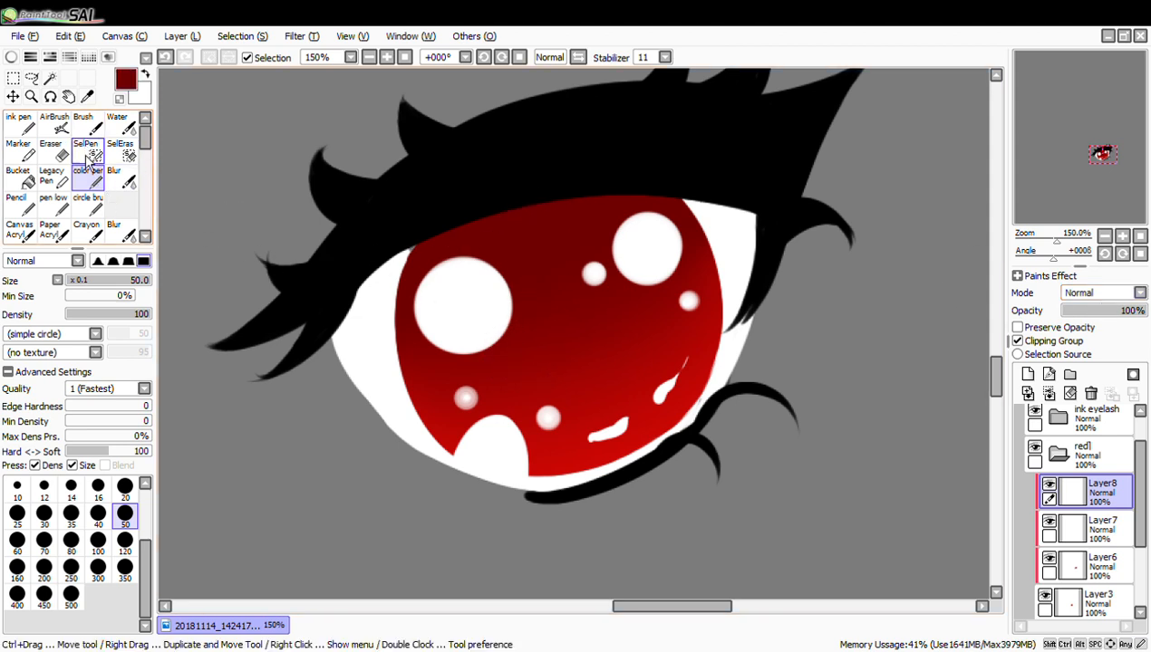
Paint a dark red heart outline in the middle of the iris with the ink pen at size 50 on Layer8
click(31, 133)
mouse_move(558, 326)
mouse_down()
mouse_move(573, 378)
mouse_move(577, 364)
mouse_move(589, 372)
mouse_up()
key(ctrl+z)
click(125, 541)
key(ctrl+z)
drag(532, 316, 572, 365)
key(ctrl+z)
mouse_move(551, 324)
mouse_down()
mouse_move(528, 346)
mouse_move(570, 363)
mouse_up()
key(ctrl+z)
mouse_move(598, 302)
mouse_down()
mouse_move(580, 387)
mouse_move(567, 345)
mouse_move(546, 337)
mouse_move(586, 371)
mouse_up()
key(ctrl+z)
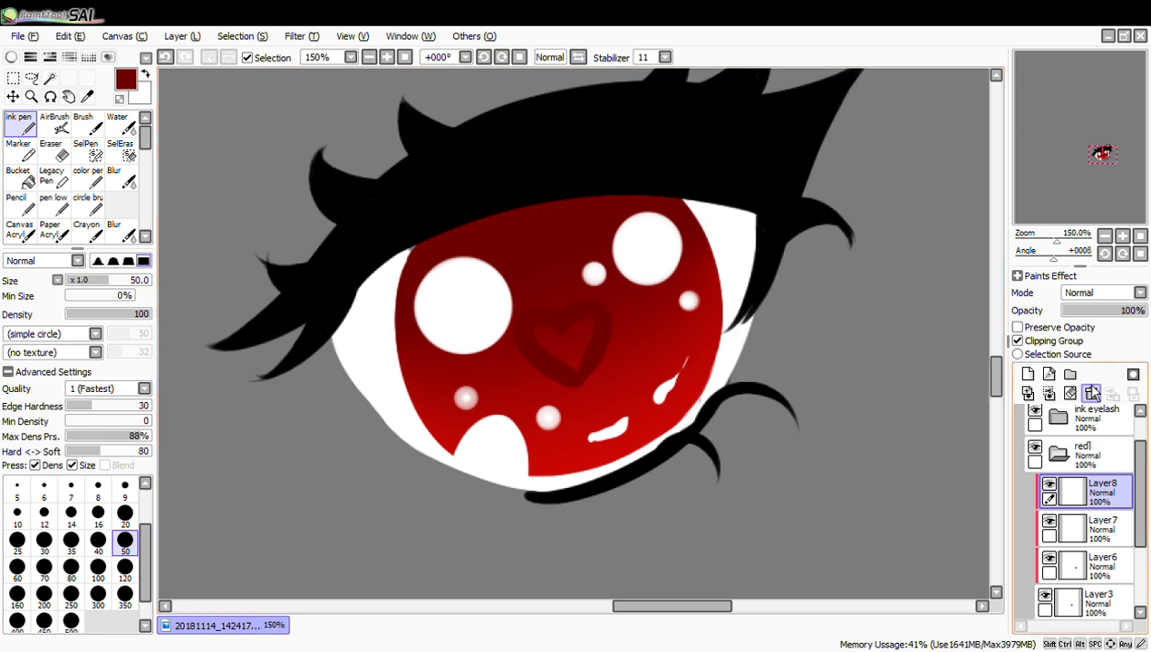
Try several blending modes on the heart layer and set it to Screen
scroll(1094, 299, down, 1)
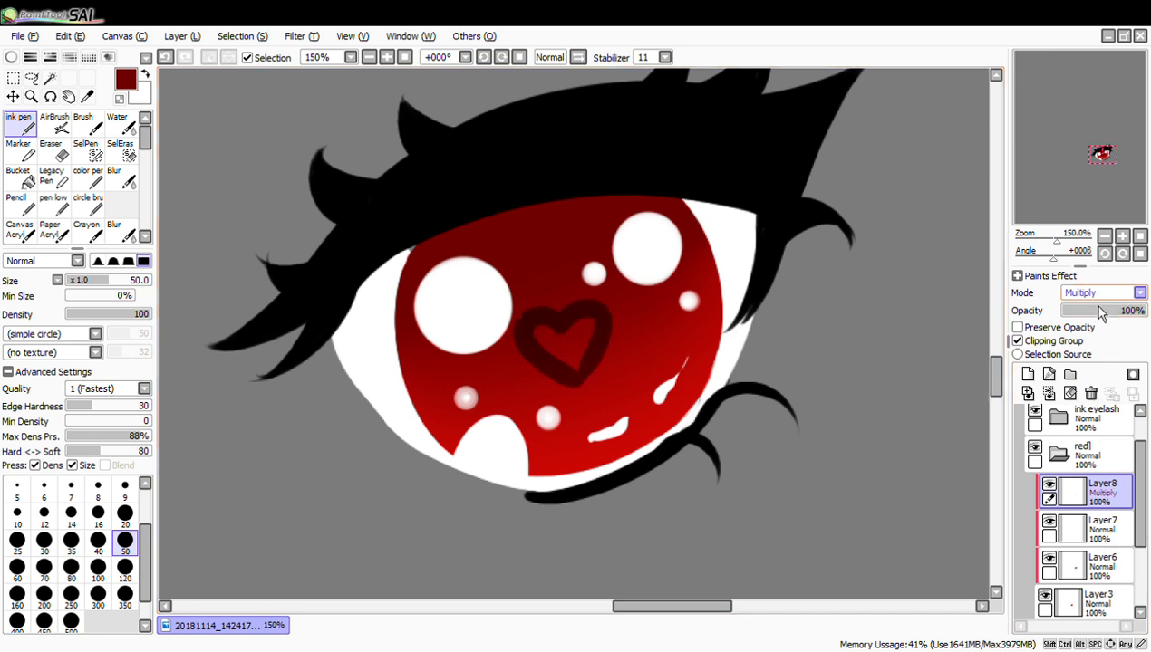
scroll(1094, 299, down, 1)
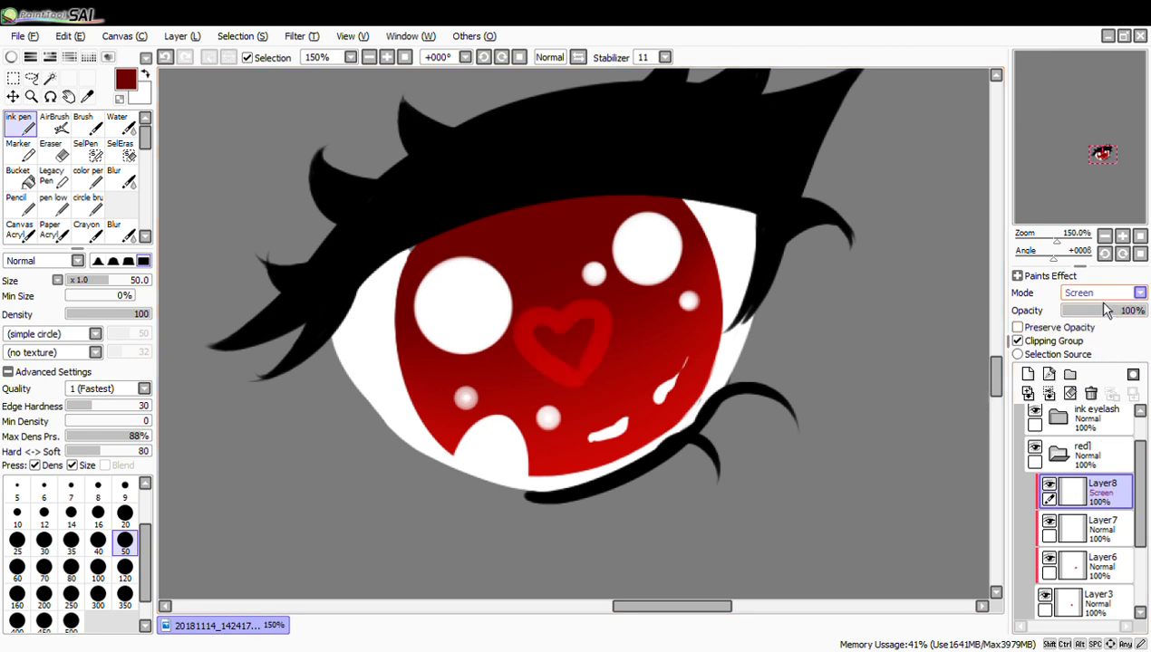
scroll(1100, 358, down, 1)
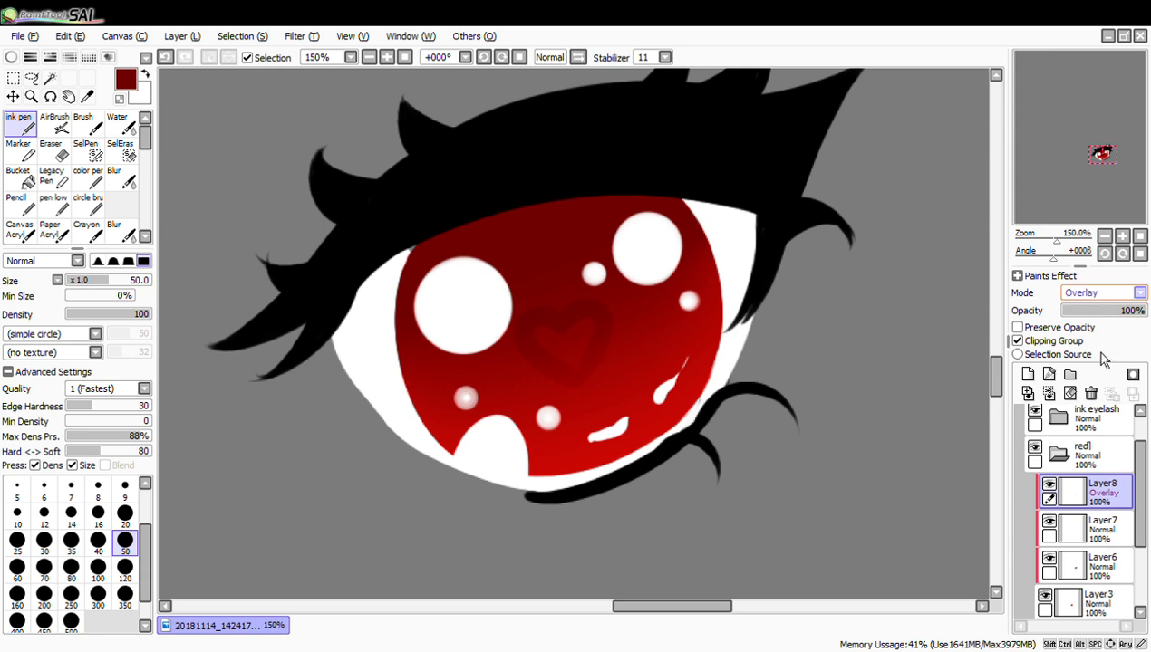
scroll(1120, 330, down, 1)
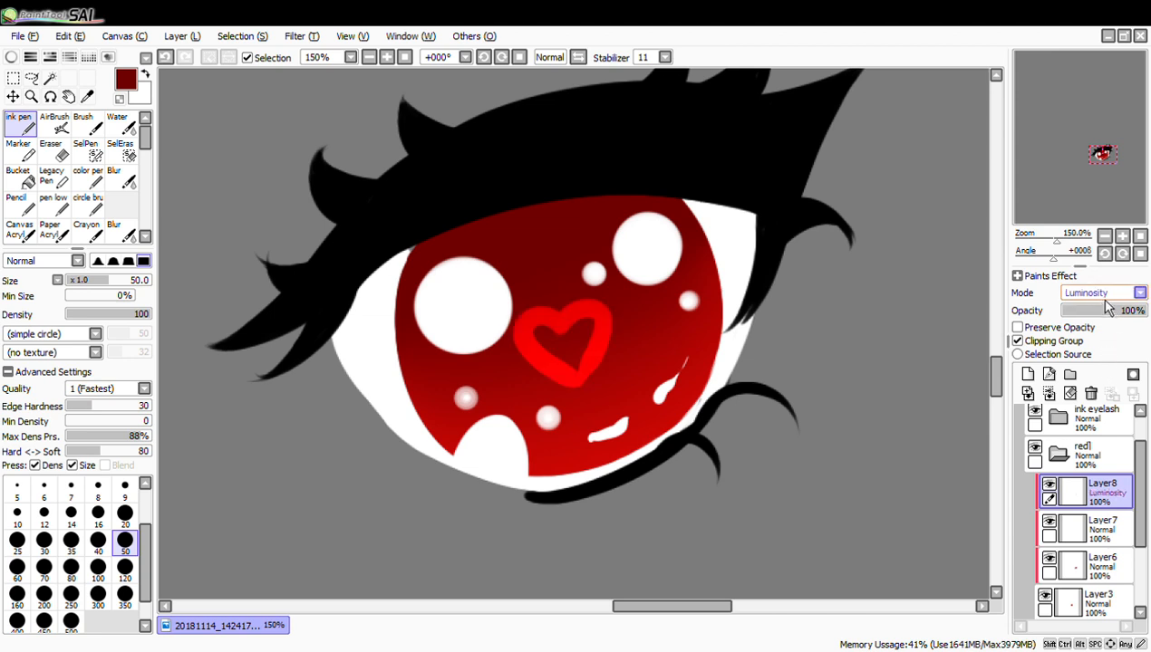
scroll(1102, 299, down, 1)
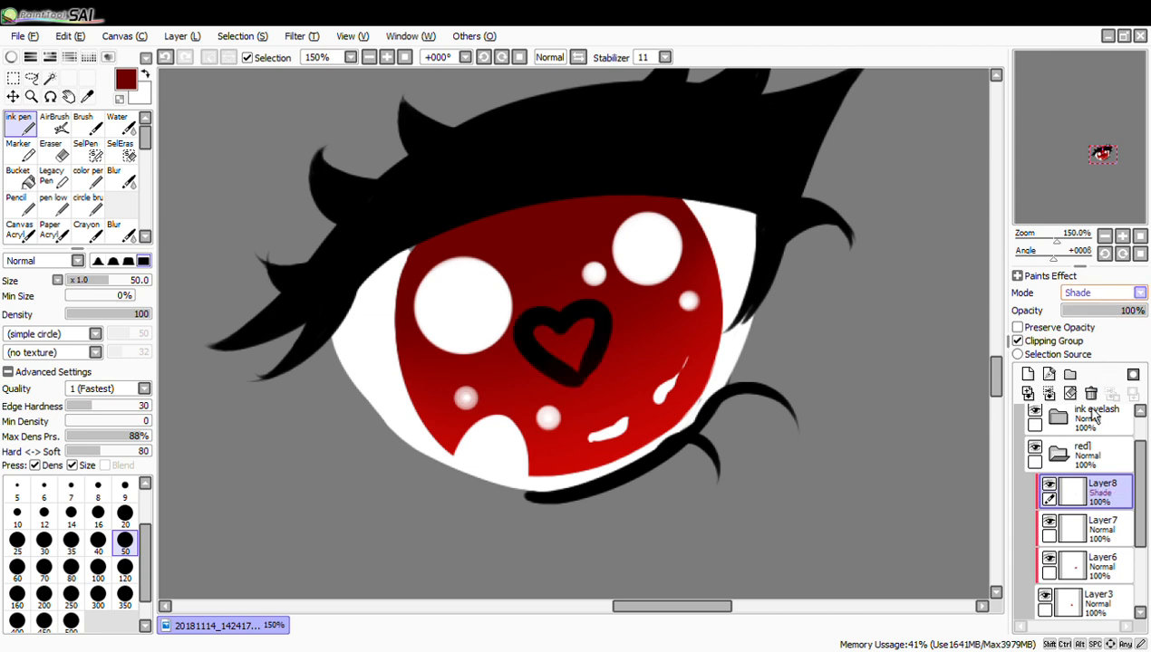
scroll(1102, 396, down, 1)
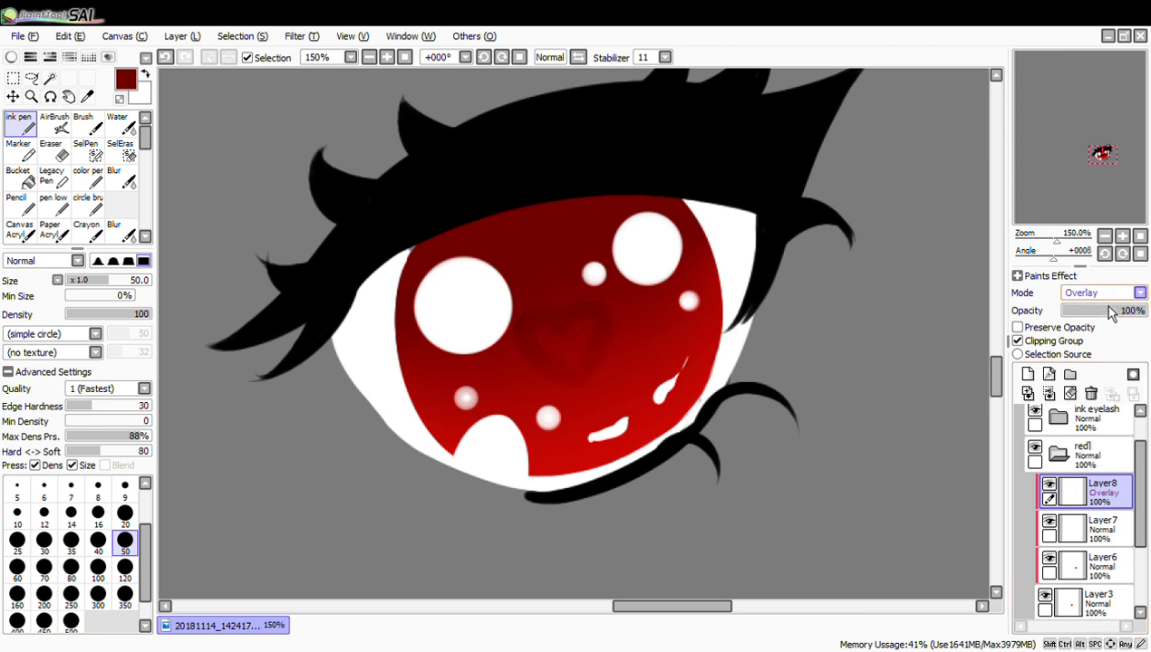
scroll(1107, 350, down, 1)
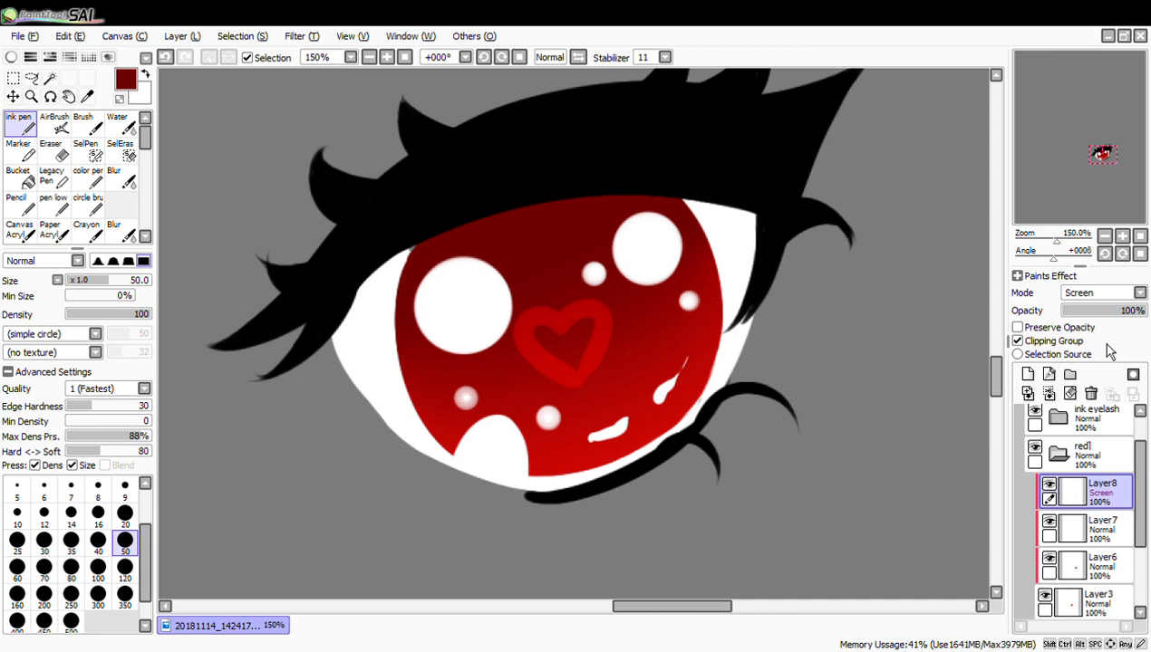
Examine how the heart reads within the whole eye, from a distance and up close
click(370, 58)
click(370, 58)
click(370, 58)
click(370, 58)
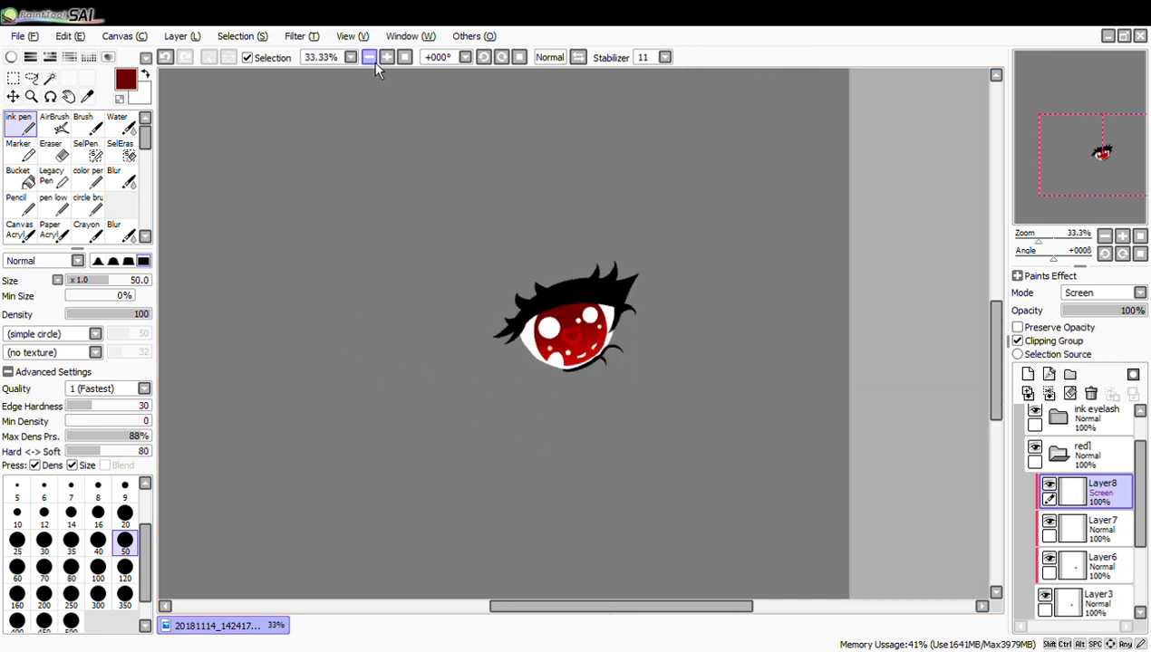
click(386, 58)
click(387, 58)
click(387, 58)
click(387, 58)
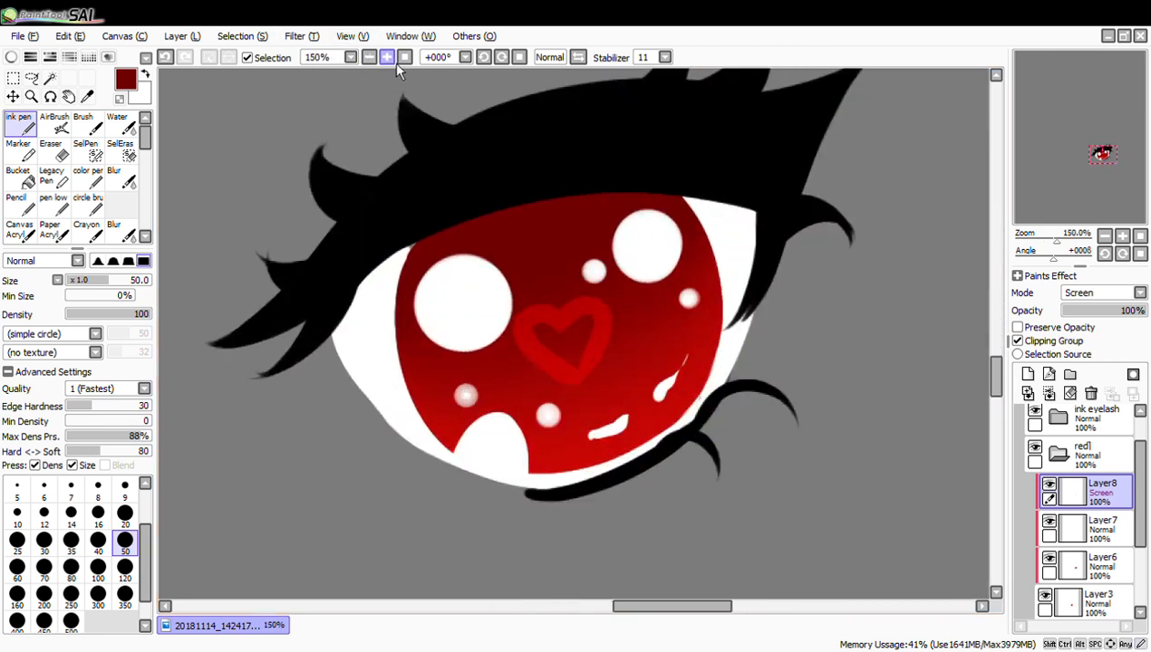
click(387, 58)
click(370, 58)
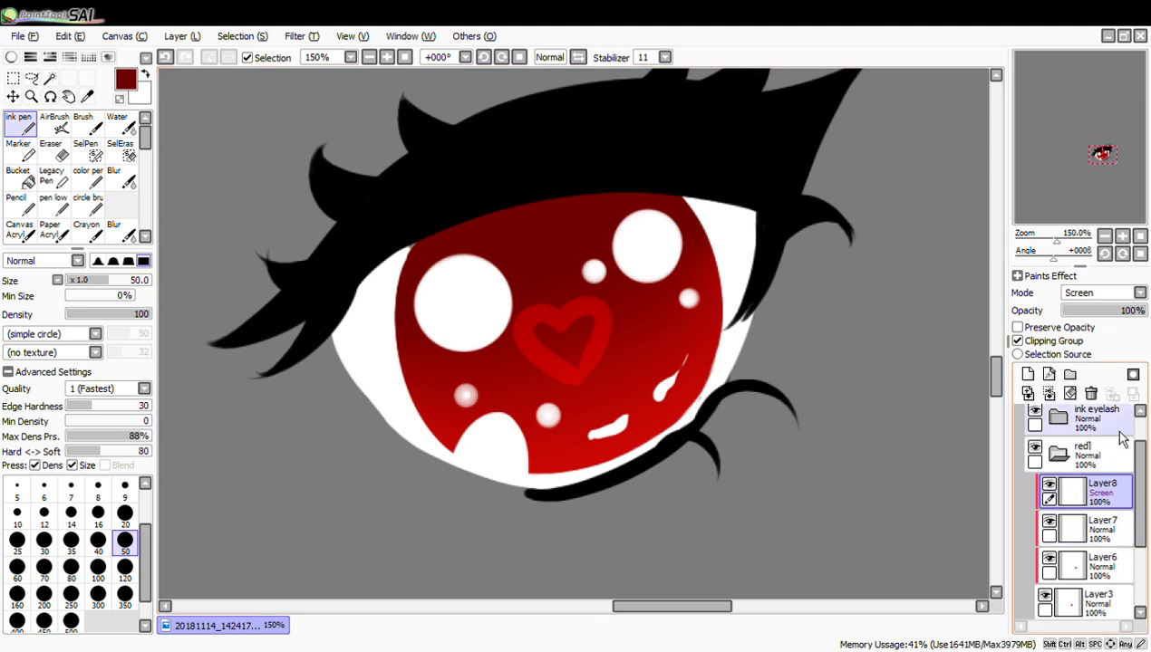
Compare the iris with the contents of Layer6 and Layer7 hidden and shown
drag(1139, 517, 1139, 547)
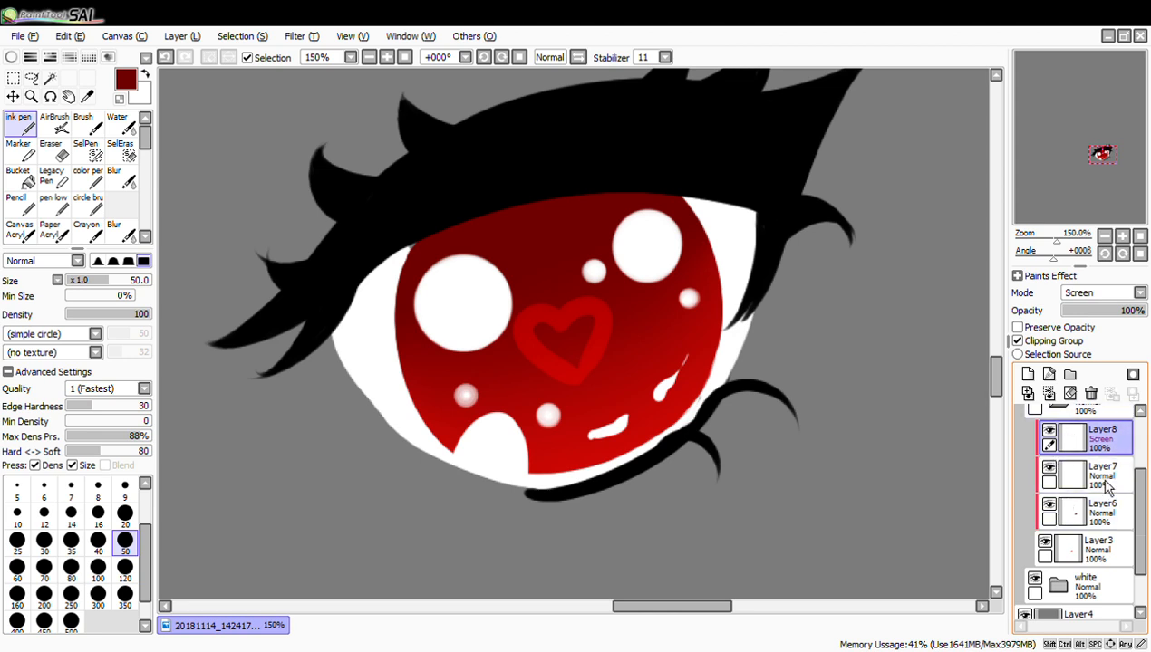
click(1049, 512)
click(1049, 512)
click(1049, 473)
click(1049, 473)
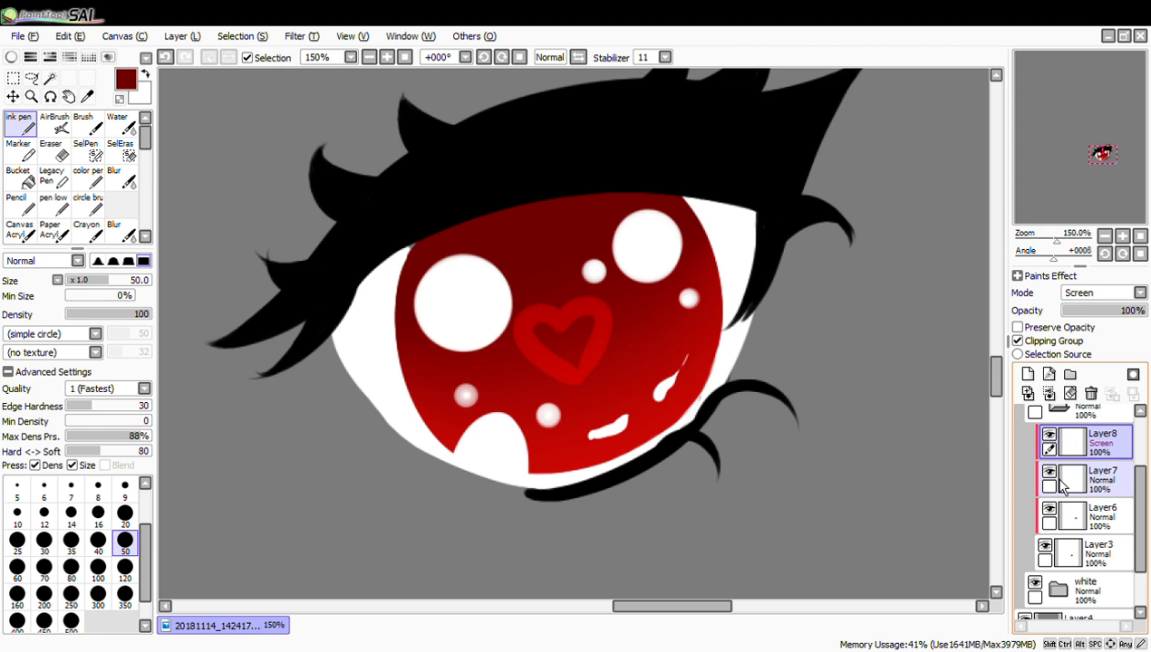
click(1051, 513)
click(1051, 513)
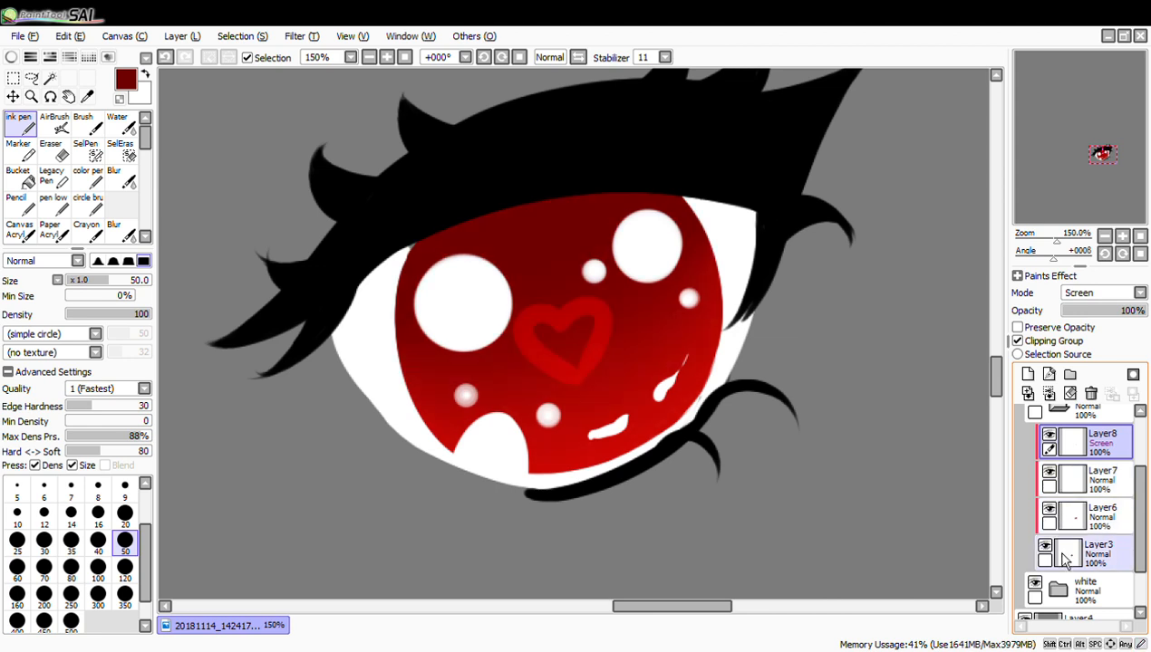
click(1049, 514)
click(1049, 514)
click(1049, 514)
click(1049, 514)
click(1049, 514)
click(1049, 514)
Add a new layer directly above the shading layer Layer6 and clip it to the iris
click(1078, 524)
click(1050, 514)
click(1049, 514)
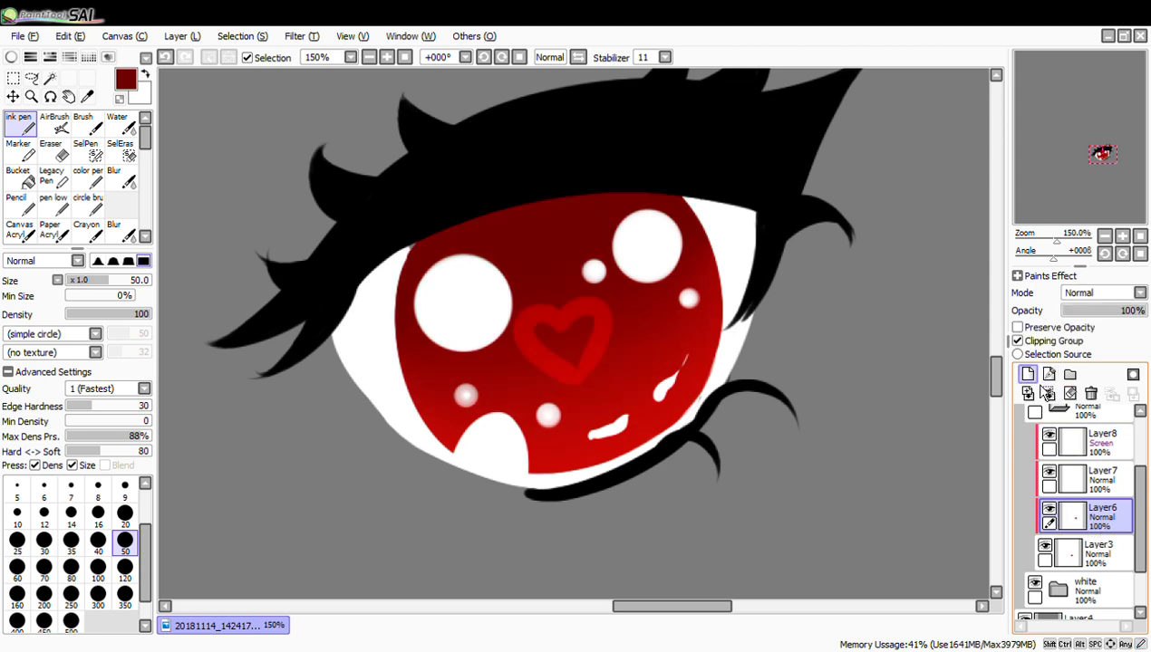
click(1028, 374)
click(1050, 510)
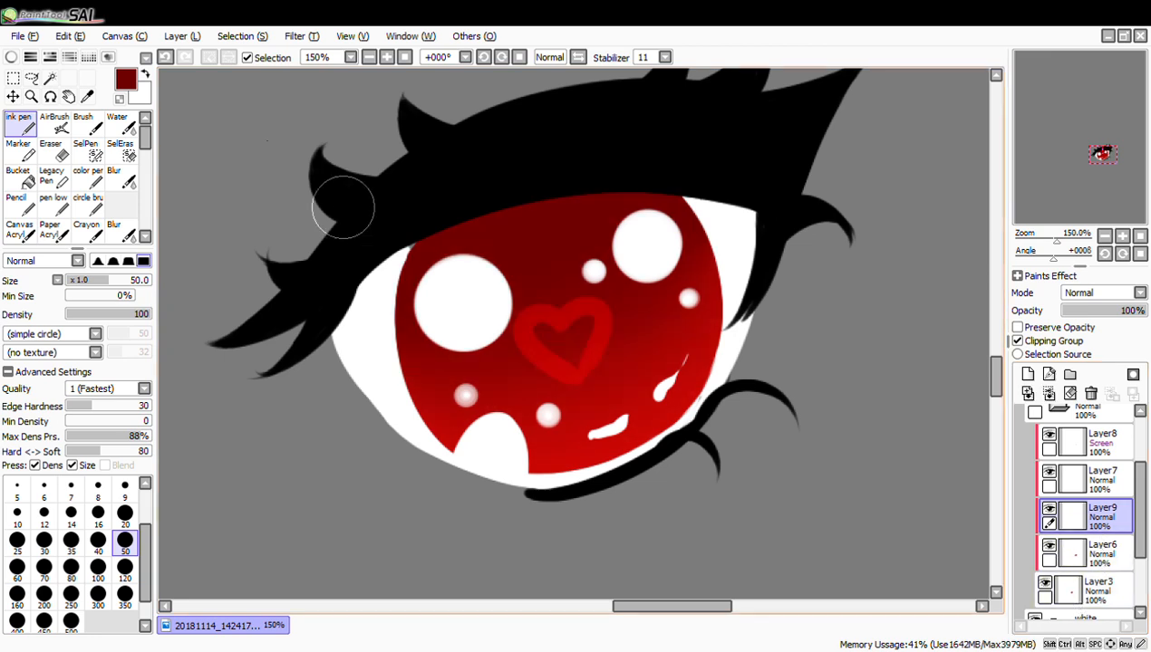
Set the AirBrush to size 120 and the new layer's blending mode to Luminosity
click(56, 127)
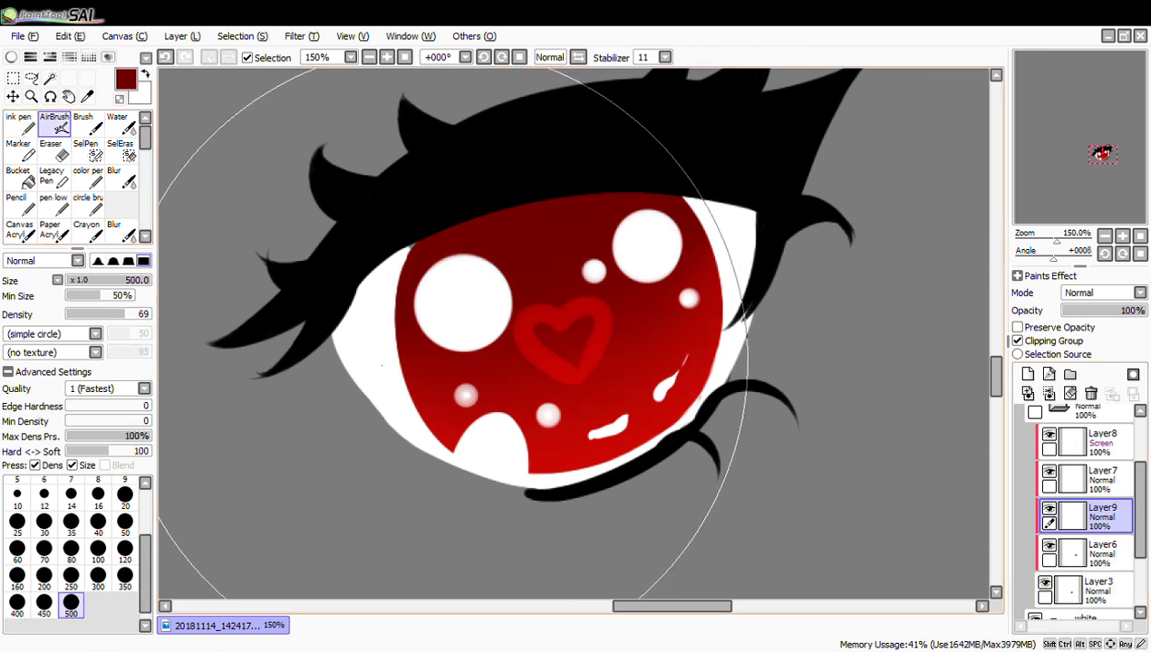
click(135, 560)
drag(455, 419, 767, 340)
key(ctrl+z)
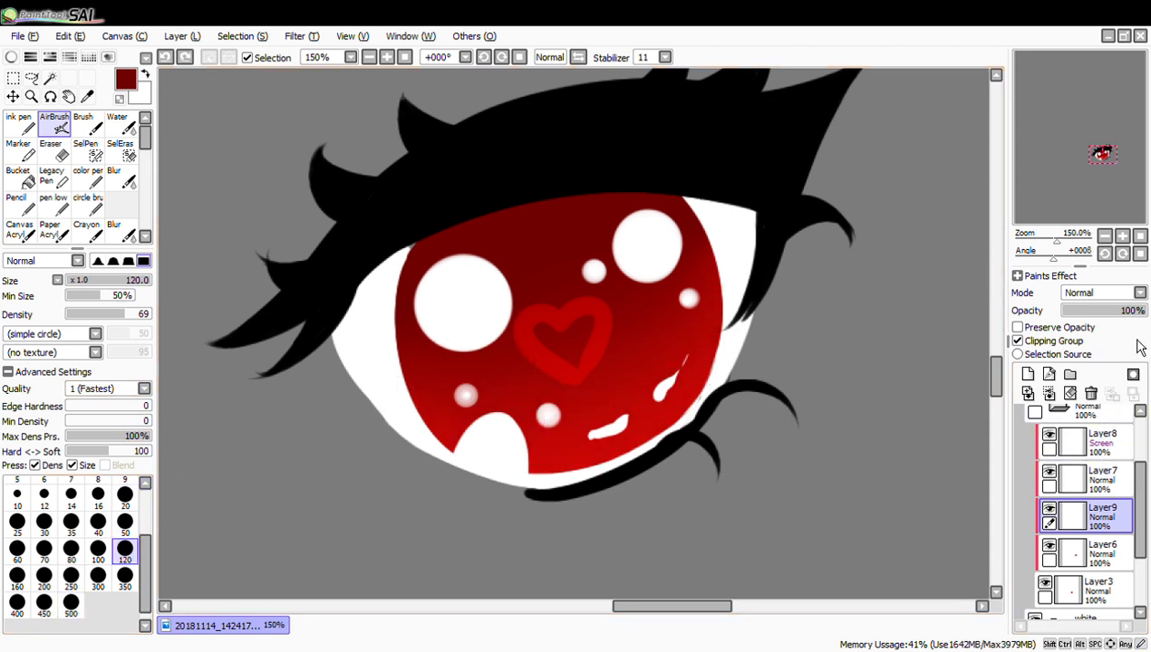
click(1105, 376)
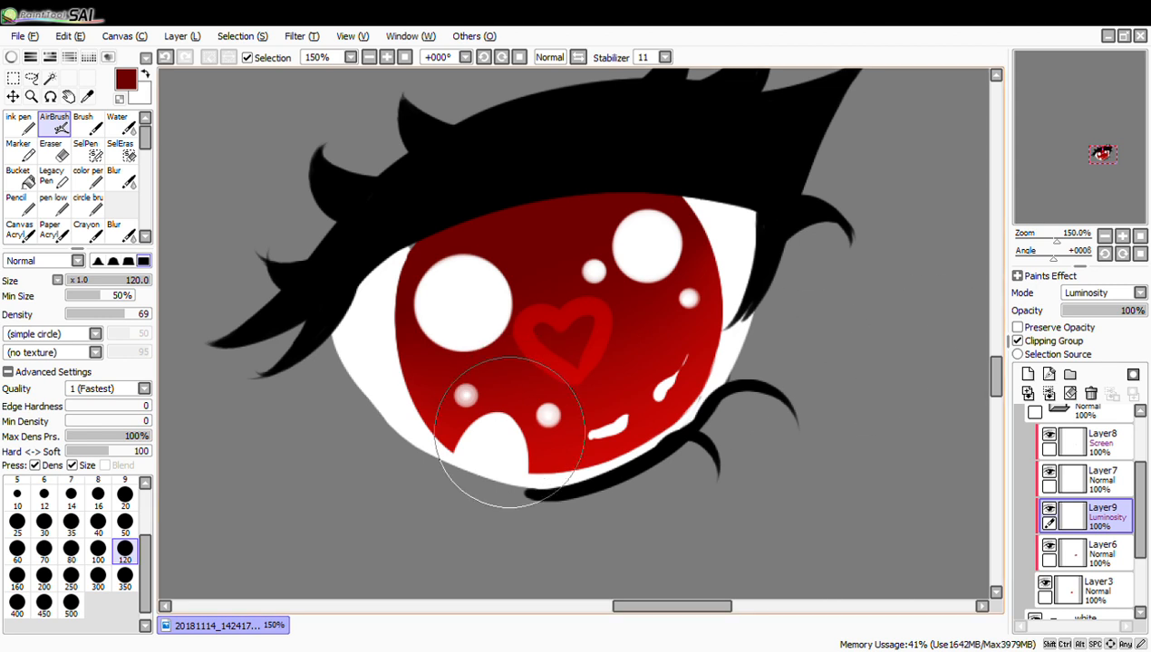
Try to airbrush a dark red glow across the lower part of the iris
mouse_move(450, 399)
mouse_down()
mouse_move(470, 453)
mouse_move(707, 347)
mouse_up()
key(ctrl+z)
mouse_move(525, 445)
mouse_down()
mouse_move(601, 438)
mouse_move(589, 453)
mouse_move(540, 462)
mouse_move(566, 478)
mouse_up()
key(ctrl+z)
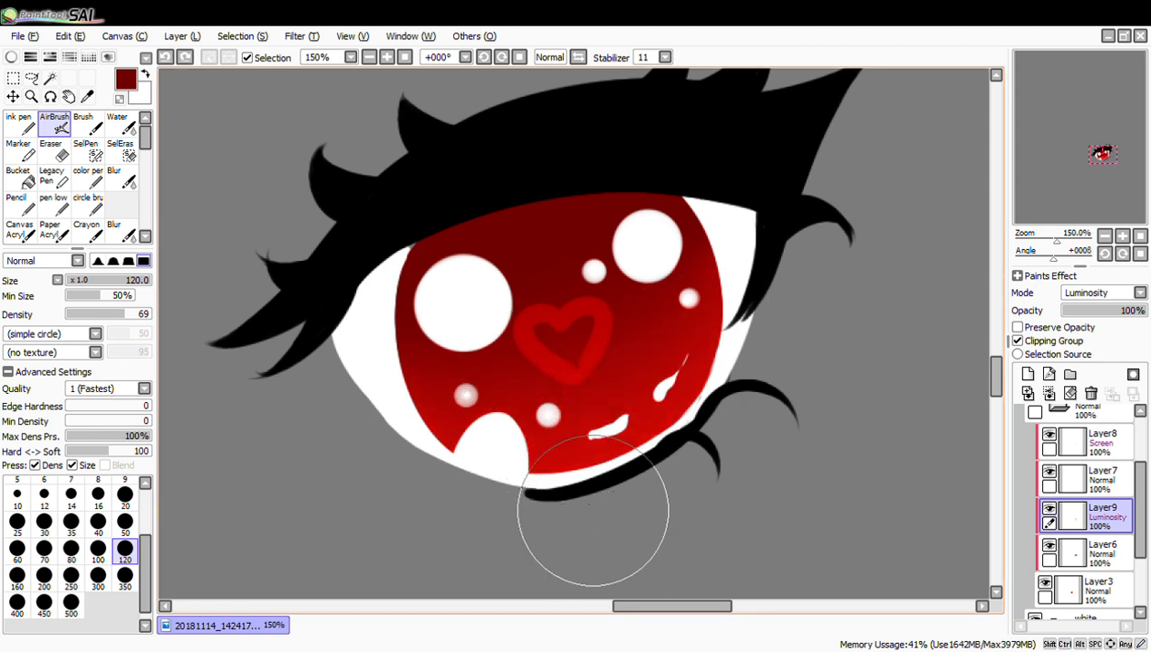
Show the color wheel, pick a lighter red and try airbrushing it along the iris's lower edge
click(11, 57)
drag(80, 144, 78, 124)
mouse_move(564, 442)
mouse_down()
mouse_move(625, 446)
mouse_move(596, 452)
mouse_up()
Try to airbrush a light pink glow over the lower part of the iris
click(81, 117)
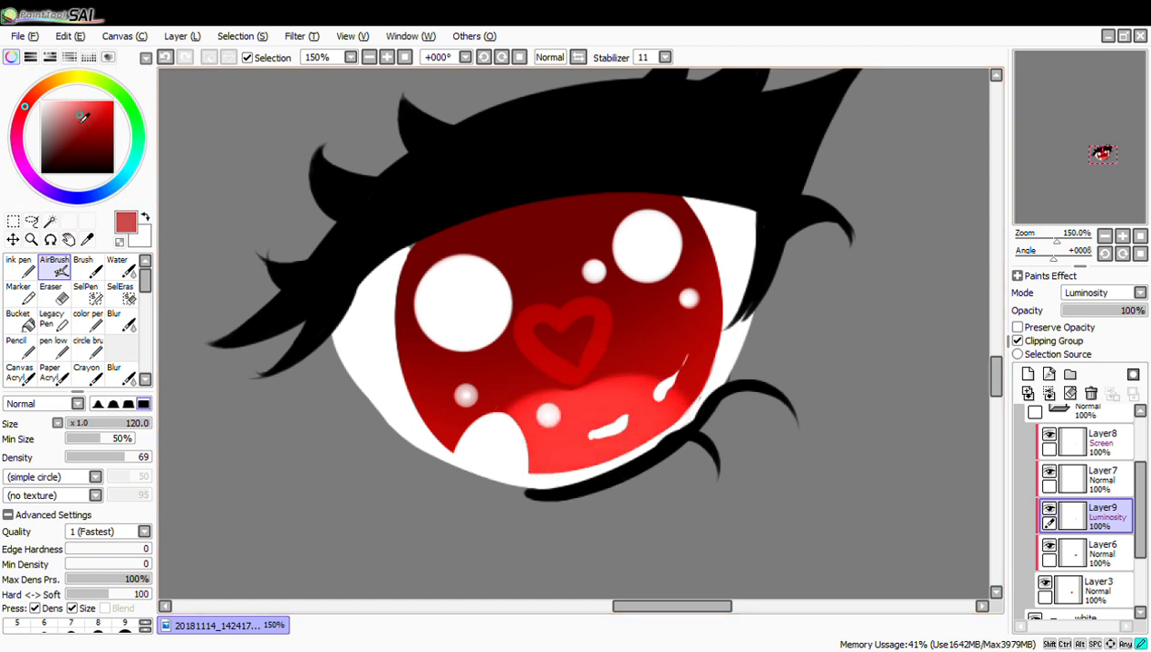
drag(82, 116, 74, 102)
mouse_move(568, 435)
mouse_down()
mouse_move(543, 426)
mouse_move(596, 437)
mouse_move(588, 365)
mouse_up()
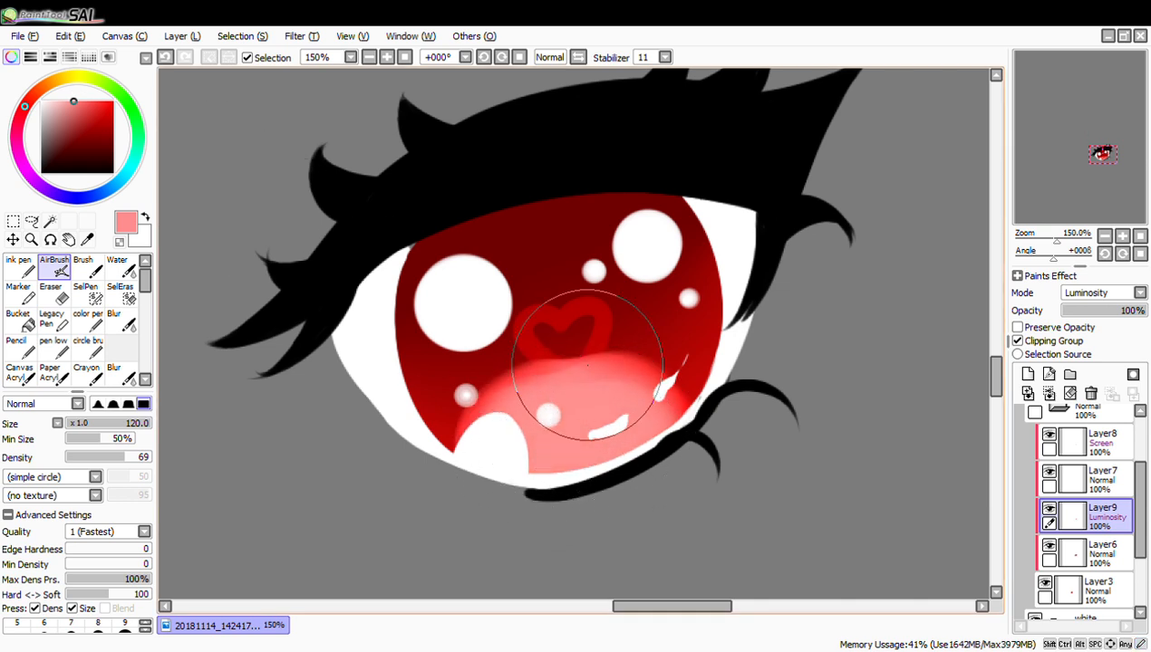
key(ctrl+z)
drag(577, 467, 616, 476)
key(ctrl+z)
drag(566, 447, 539, 464)
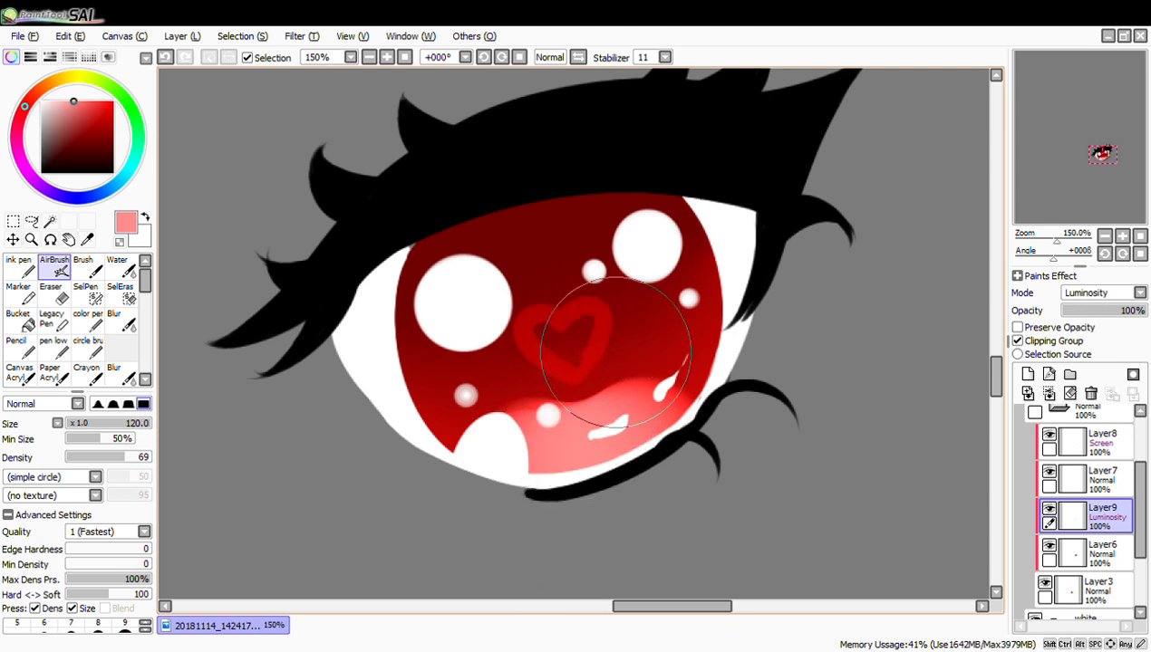
key(ctrl+z)
Try a muted coral red for the airbrushed glow in the lower iris
drag(86, 108, 78, 110)
mouse_move(552, 410)
mouse_down()
mouse_move(611, 413)
mouse_move(525, 434)
mouse_move(585, 416)
mouse_up()
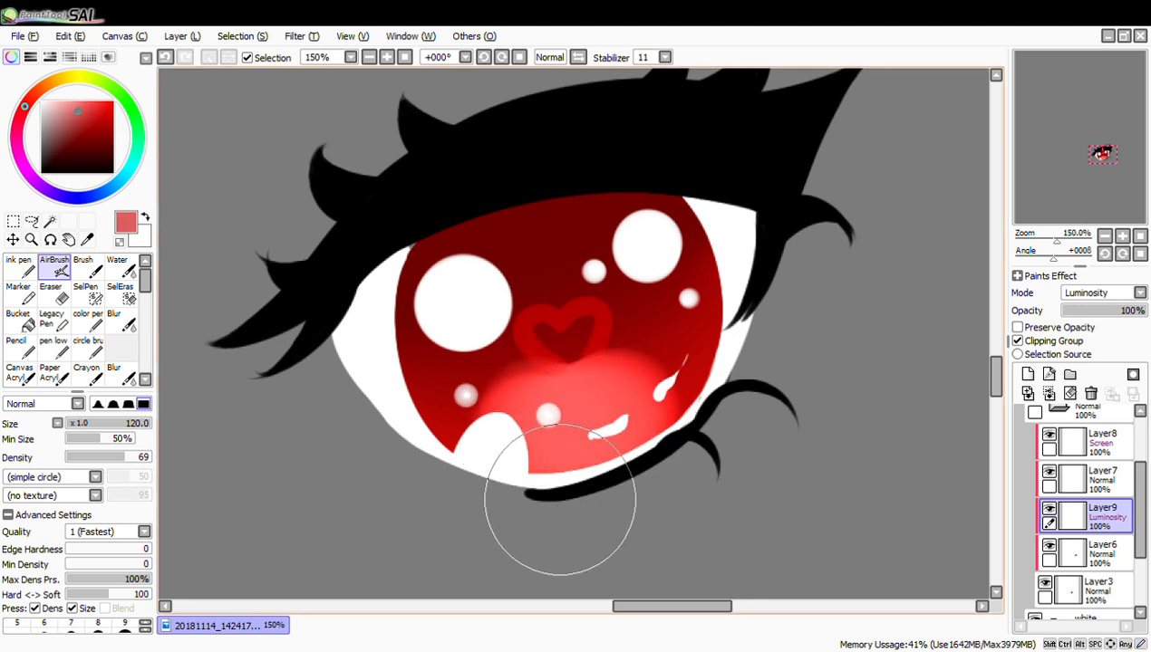
key(ctrl+z)
Airbrush pure bright red along the lower iris on Layer9 and soften its upper edge with the Blur tool
drag(80, 104, 214, 44)
mouse_move(539, 407)
mouse_down()
mouse_move(555, 445)
mouse_move(530, 446)
mouse_move(623, 409)
mouse_move(569, 480)
mouse_move(526, 575)
mouse_move(577, 462)
mouse_move(517, 469)
mouse_move(654, 435)
mouse_move(503, 461)
mouse_move(629, 452)
mouse_move(561, 462)
mouse_move(461, 413)
mouse_move(661, 432)
mouse_move(689, 412)
mouse_up()
key(ctrl+z)
key(ctrl+z)
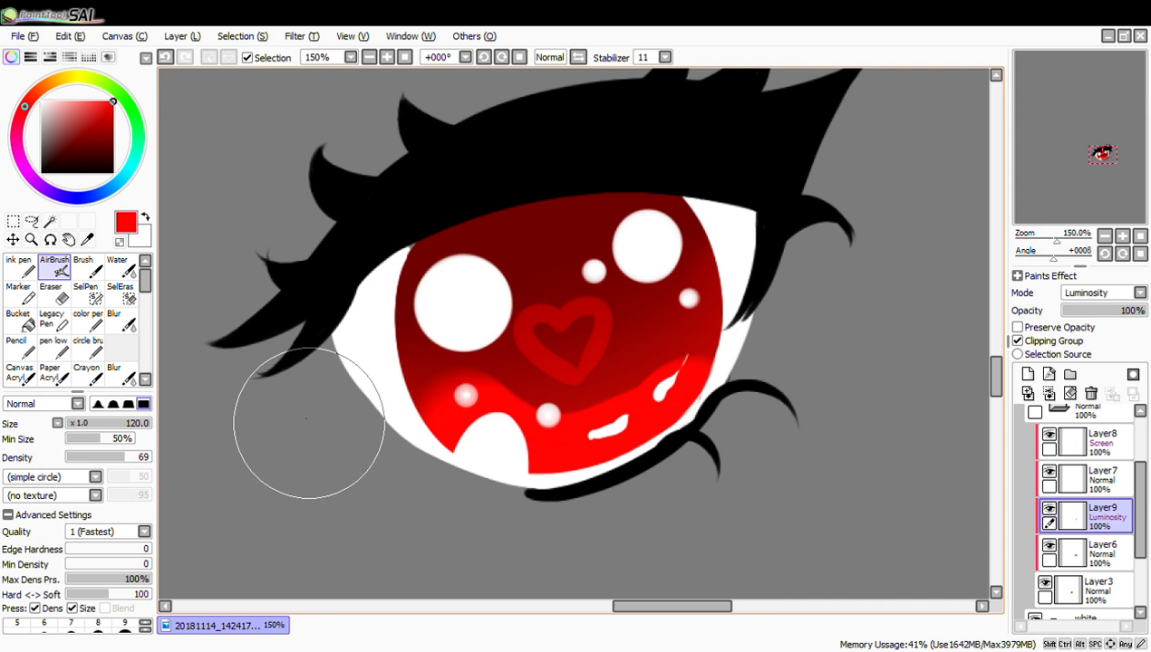
click(120, 319)
mouse_move(350, 319)
mouse_down()
mouse_move(513, 347)
mouse_move(501, 385)
mouse_move(475, 334)
mouse_move(494, 448)
mouse_move(732, 339)
mouse_move(603, 354)
mouse_move(475, 328)
mouse_move(494, 419)
mouse_up()
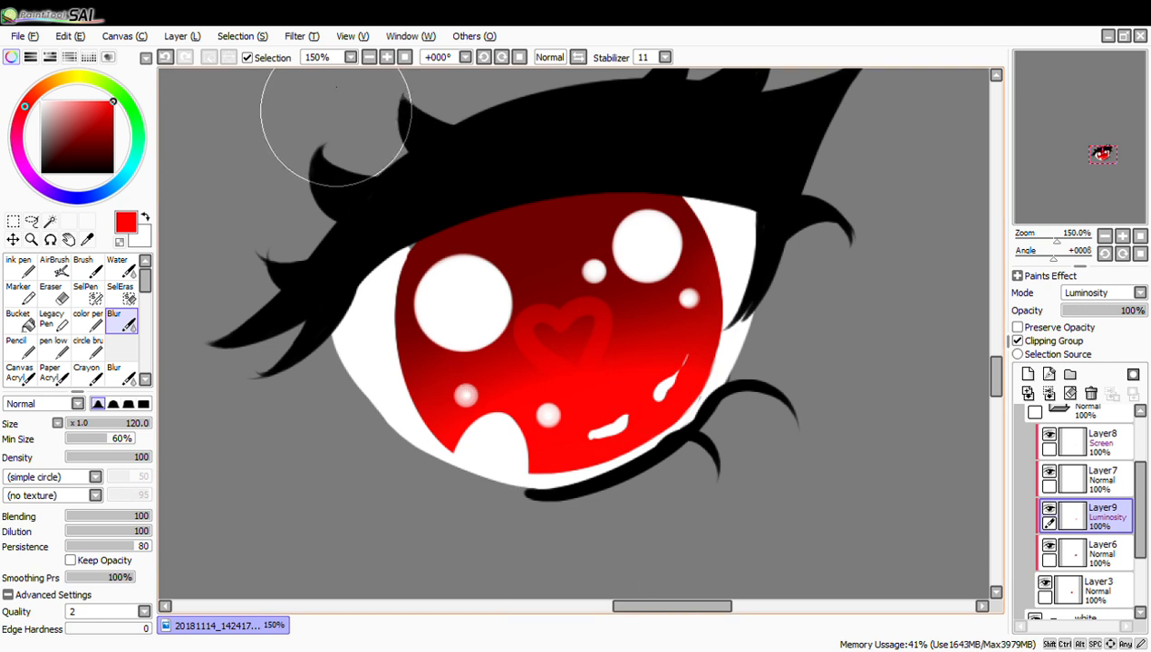
Examine the whole eye with the new glow and compare it with Layer7 and Layer8 hidden and shown
click(369, 58)
click(370, 58)
click(370, 59)
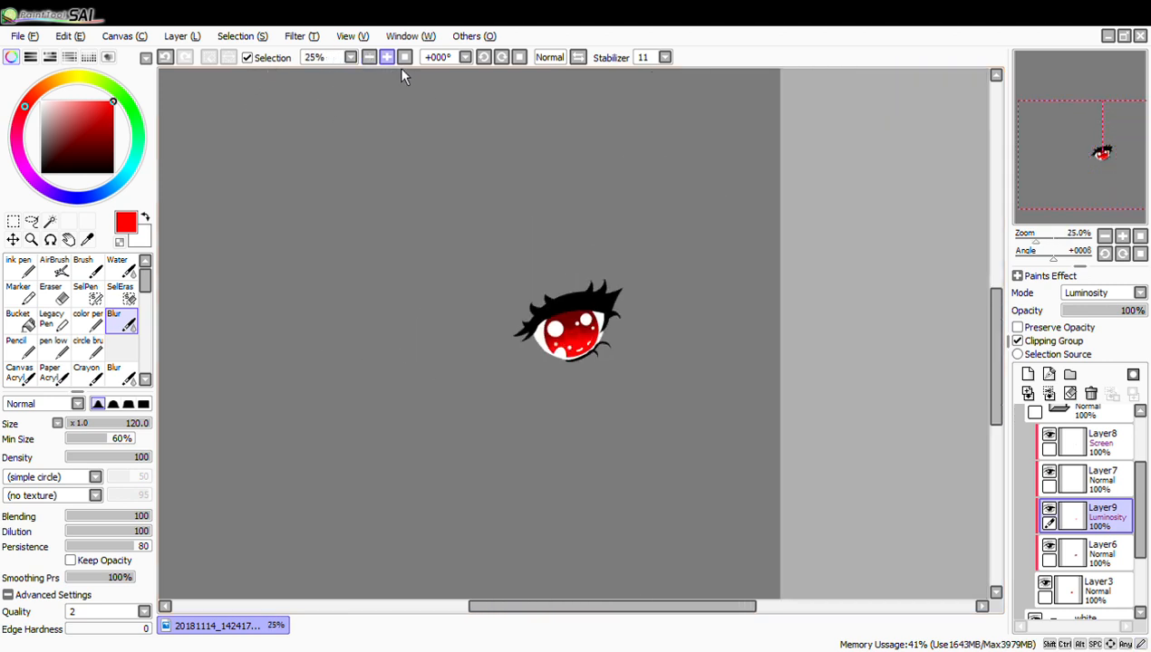
click(388, 59)
click(388, 59)
click(389, 59)
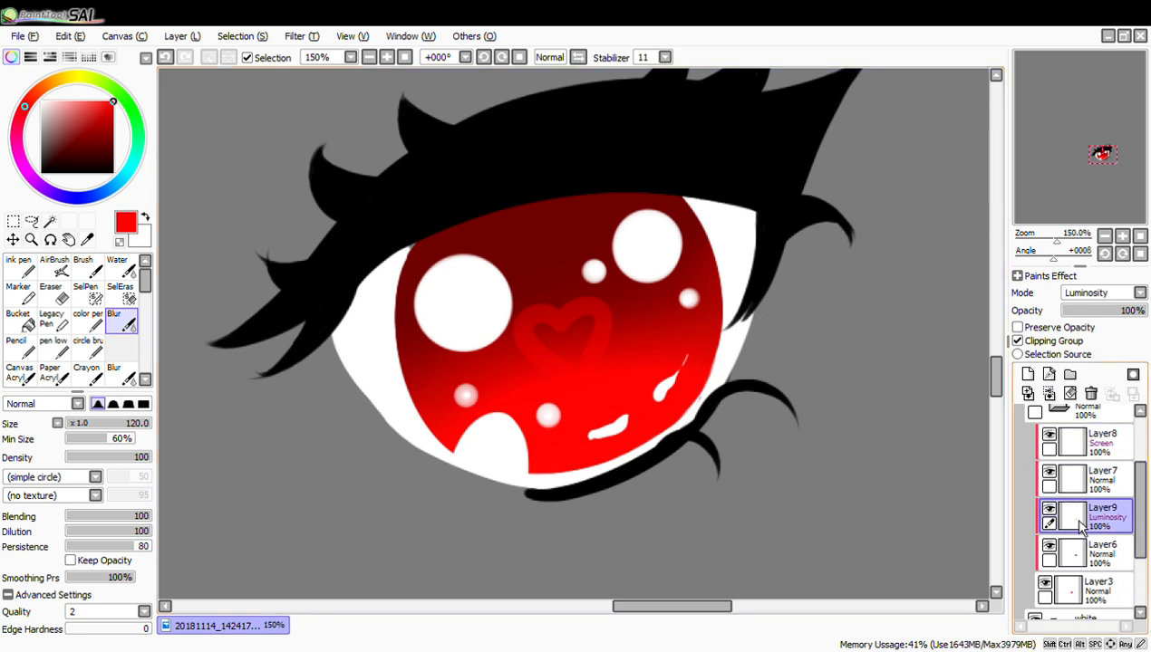
click(1051, 471)
click(1051, 471)
drag(1139, 491, 1139, 471)
click(1048, 475)
click(1048, 475)
click(1051, 511)
click(1048, 511)
Add a new layer above the heart layer Layer8, clip it to the iris and switch the color to white
click(1106, 521)
click(1101, 480)
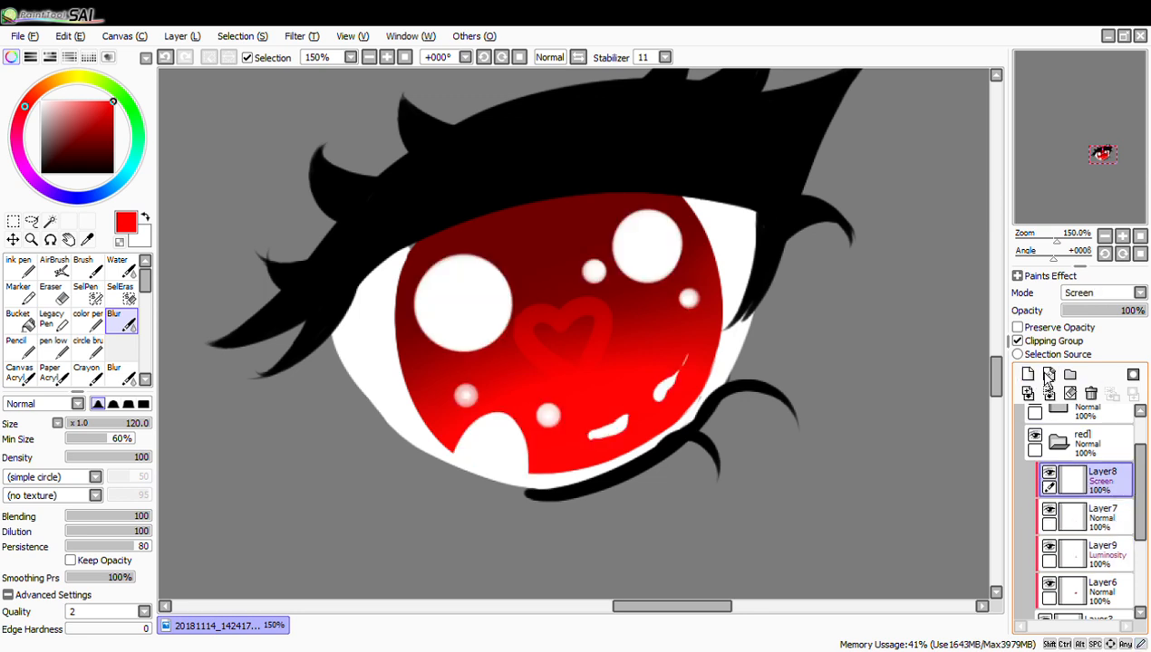
click(1027, 374)
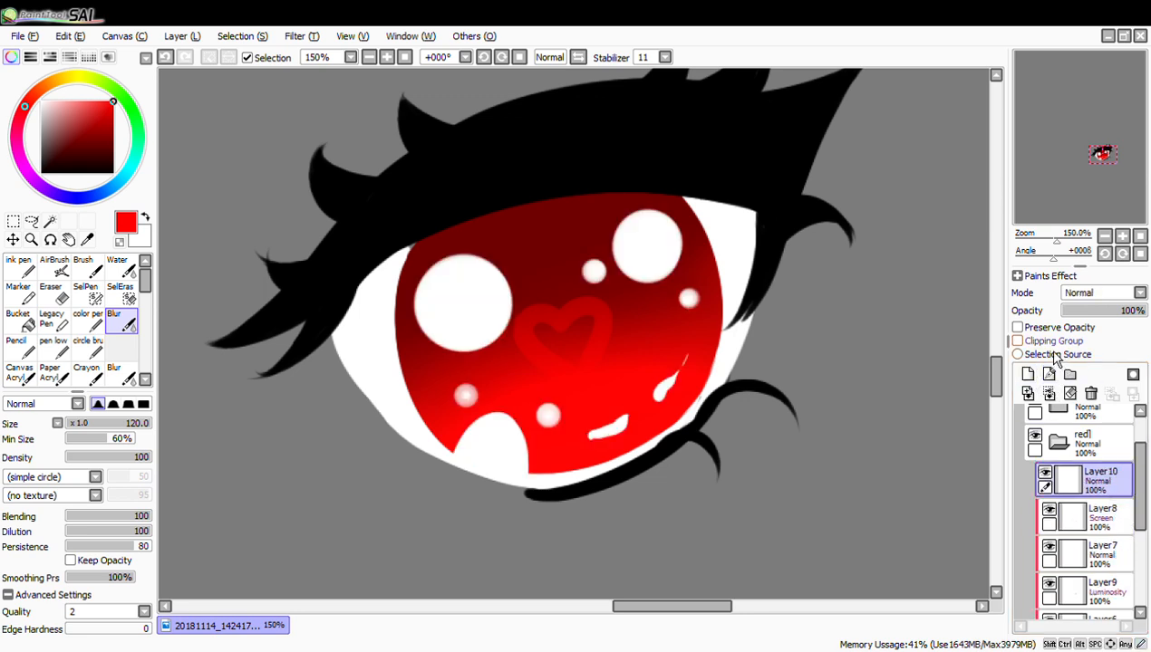
click(1018, 341)
key(x)
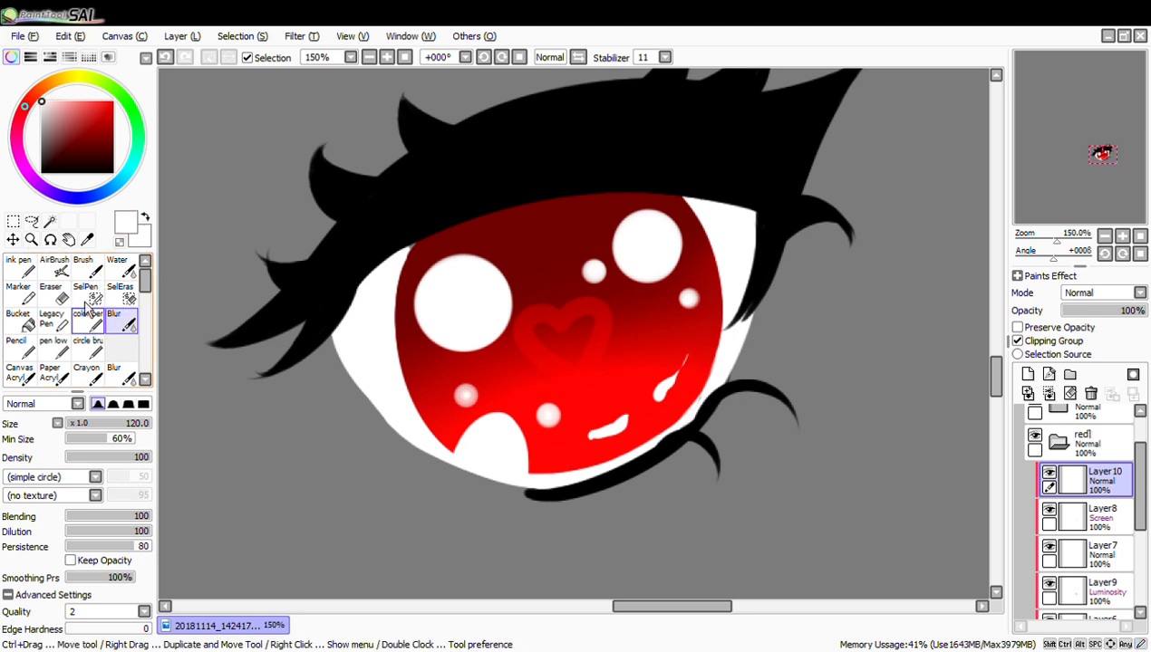
Dot small white sparkles across the upper iris on Layer10 with the ink pen at size 20
click(20, 268)
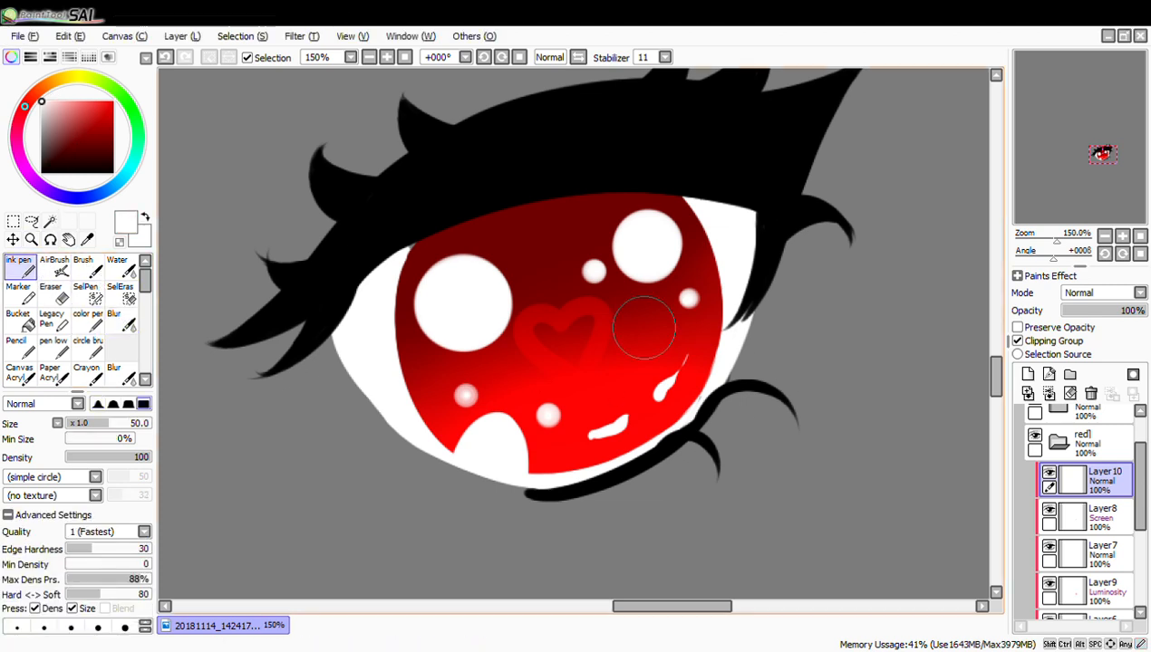
click(88, 319)
click(36, 267)
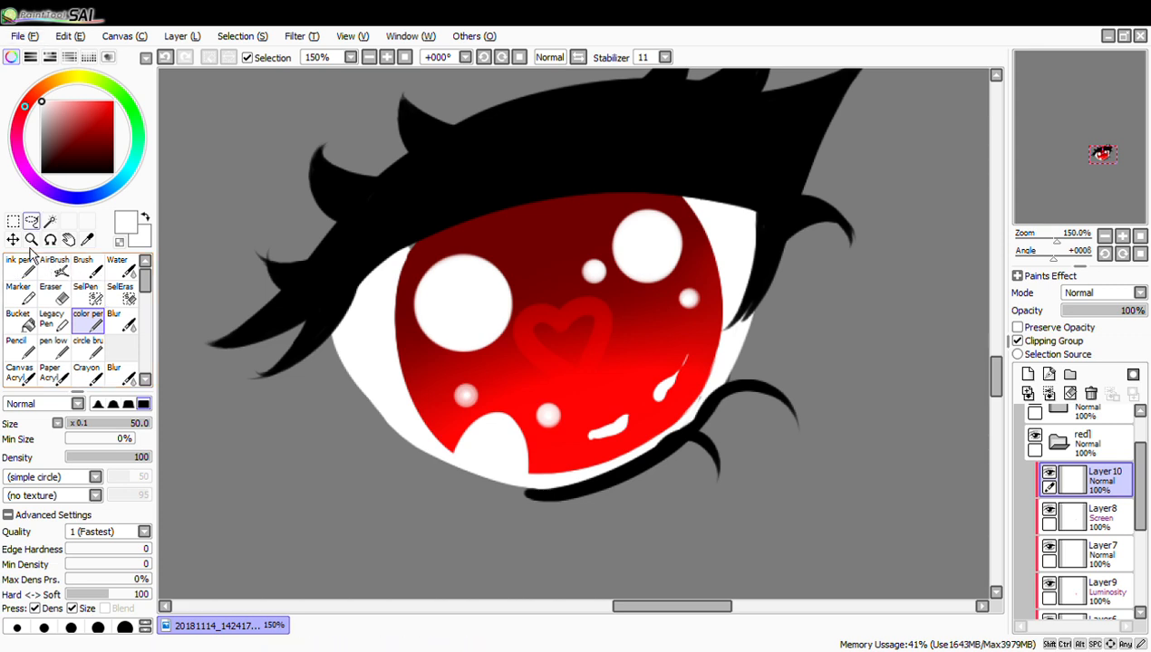
click(11, 56)
click(124, 513)
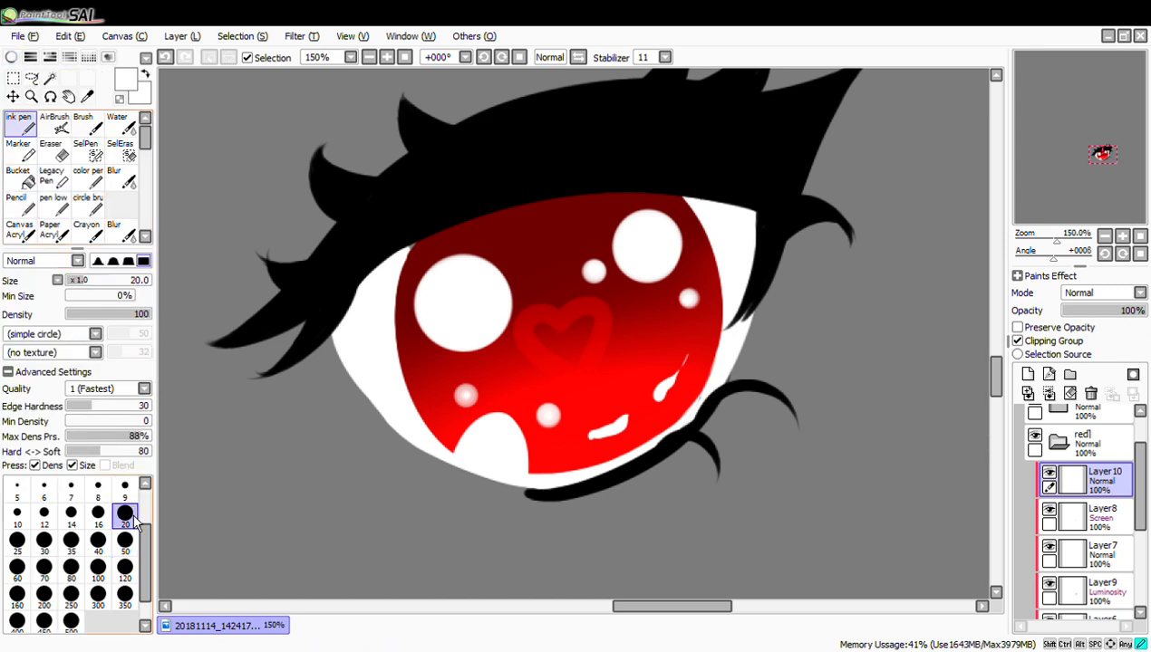
key(ctrl)
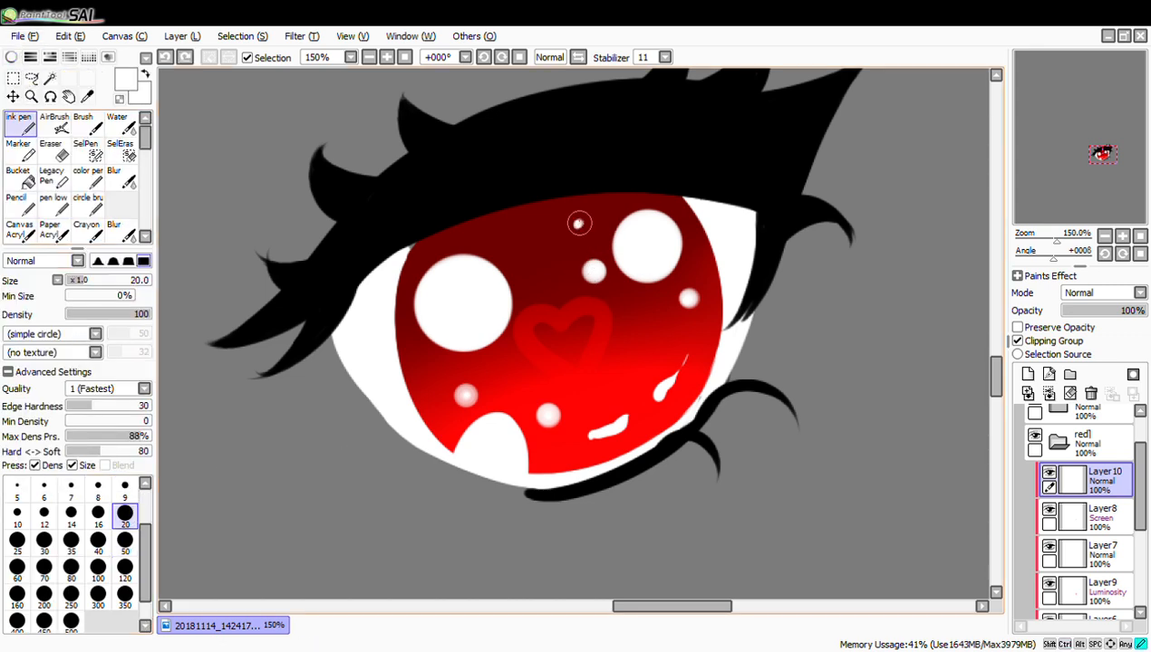
click(569, 218)
click(545, 232)
click(552, 260)
click(516, 248)
click(483, 238)
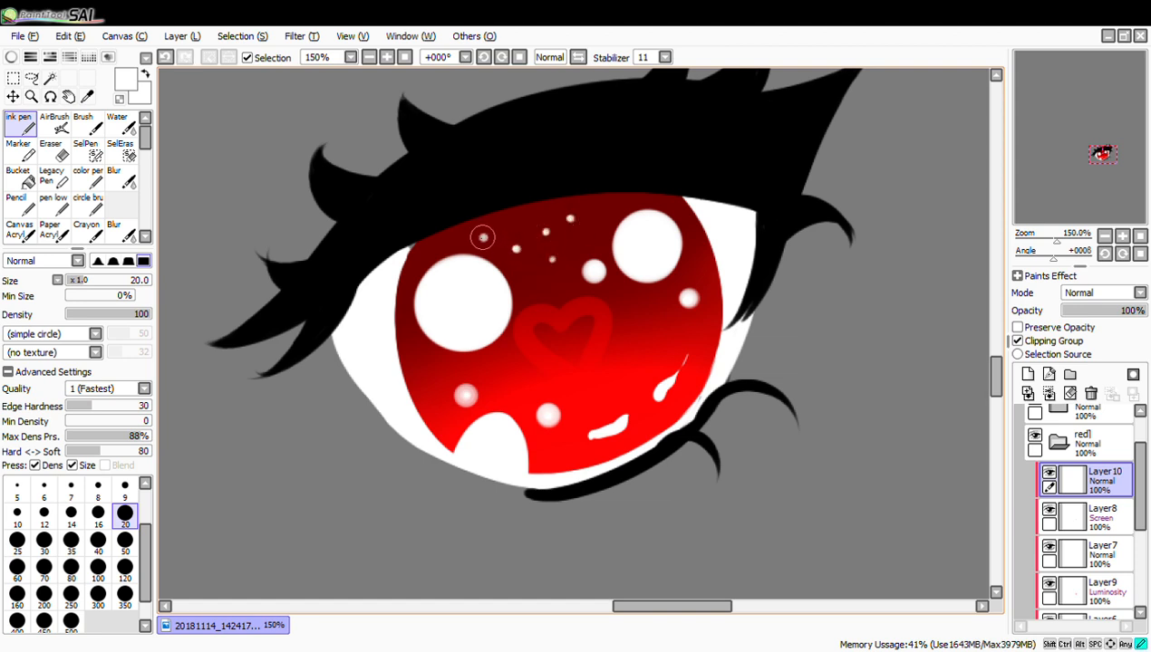
Scatter more white dots on Layer10 around the upper iris and down its left edge
click(611, 208)
click(593, 240)
click(526, 288)
click(527, 228)
click(436, 243)
click(460, 240)
click(413, 270)
click(404, 307)
click(408, 344)
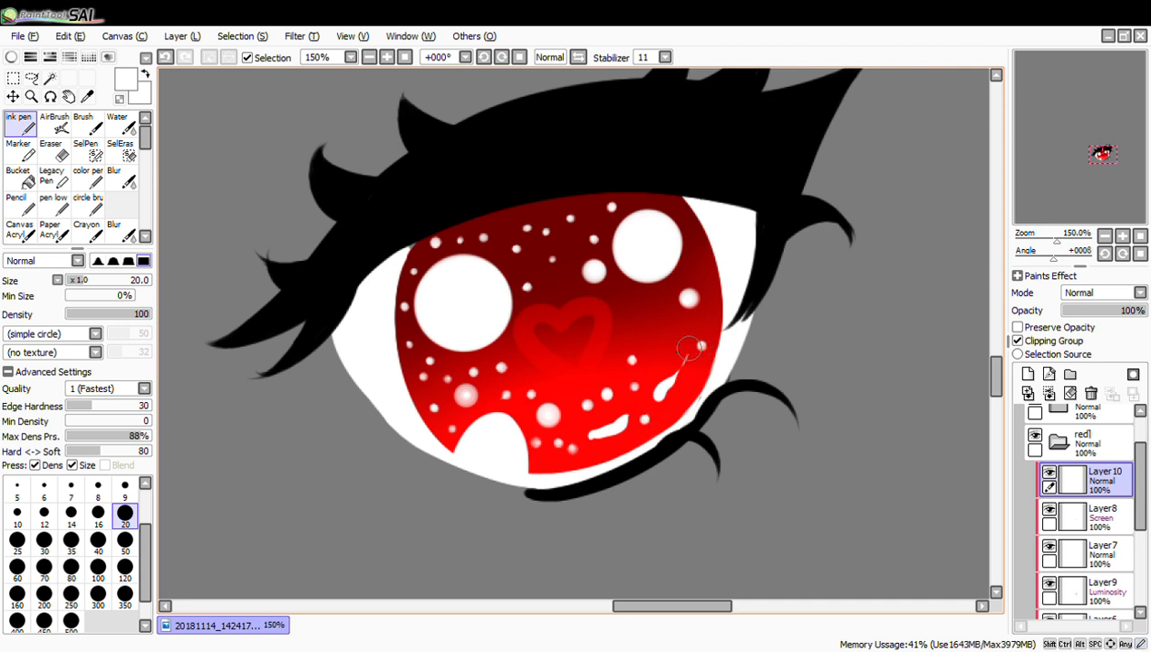
Fill the remaining gaps around the heart and along the right and upper iris with white dots on Layer10
click(639, 337)
click(674, 332)
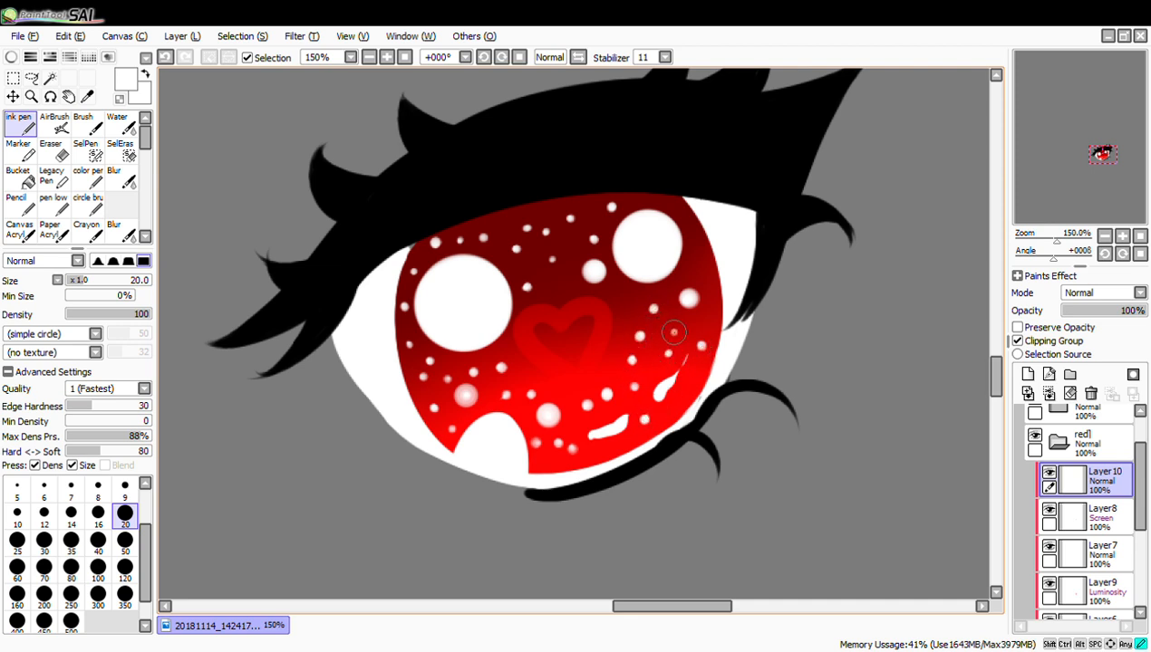
click(701, 276)
click(531, 267)
click(502, 222)
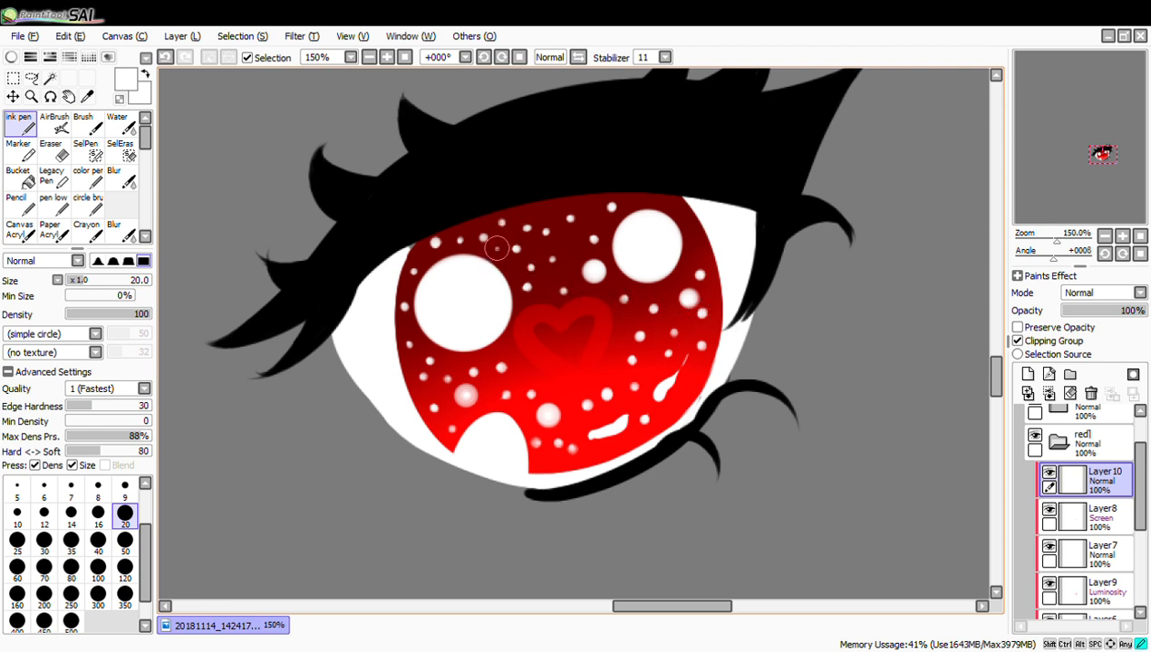
click(587, 201)
click(637, 197)
key(ctrl+z)
click(635, 197)
click(610, 363)
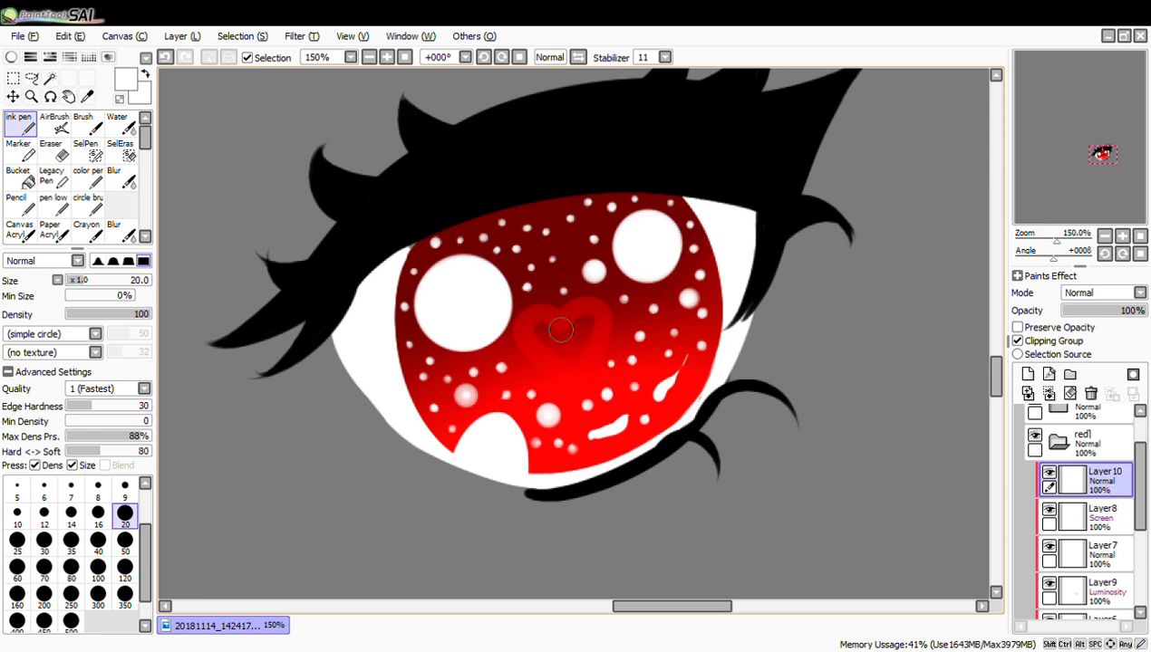
click(514, 374)
Try the Screen blending mode on the sparkle layer Layer10 and set it to Overlay
click(1094, 343)
click(1100, 297)
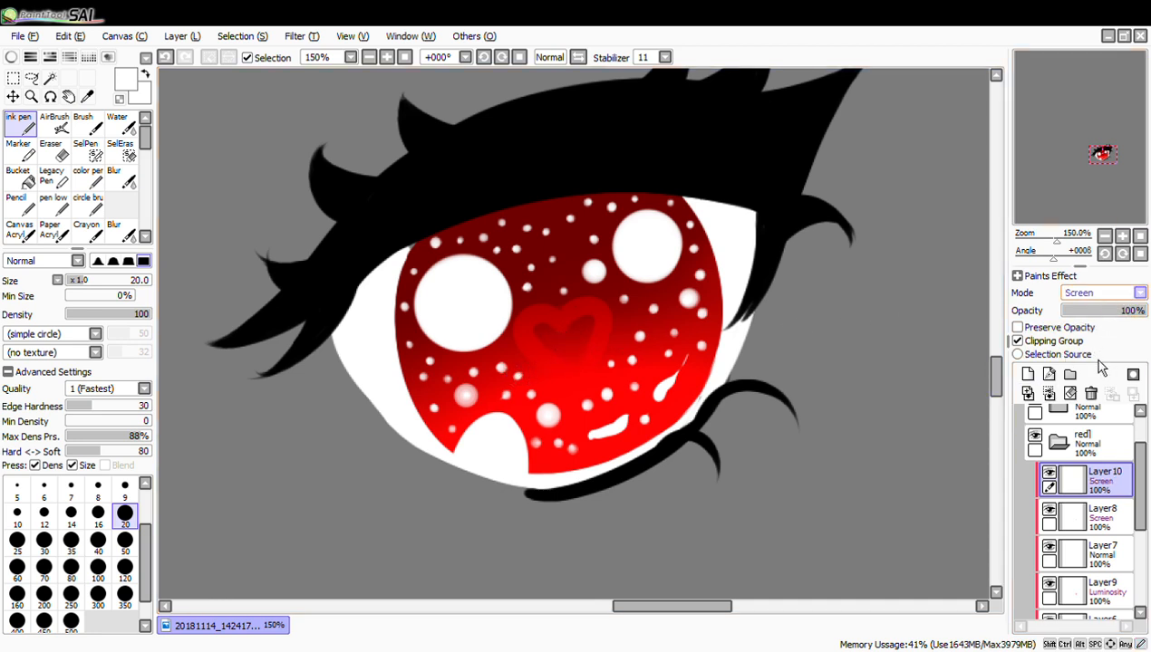
click(1098, 355)
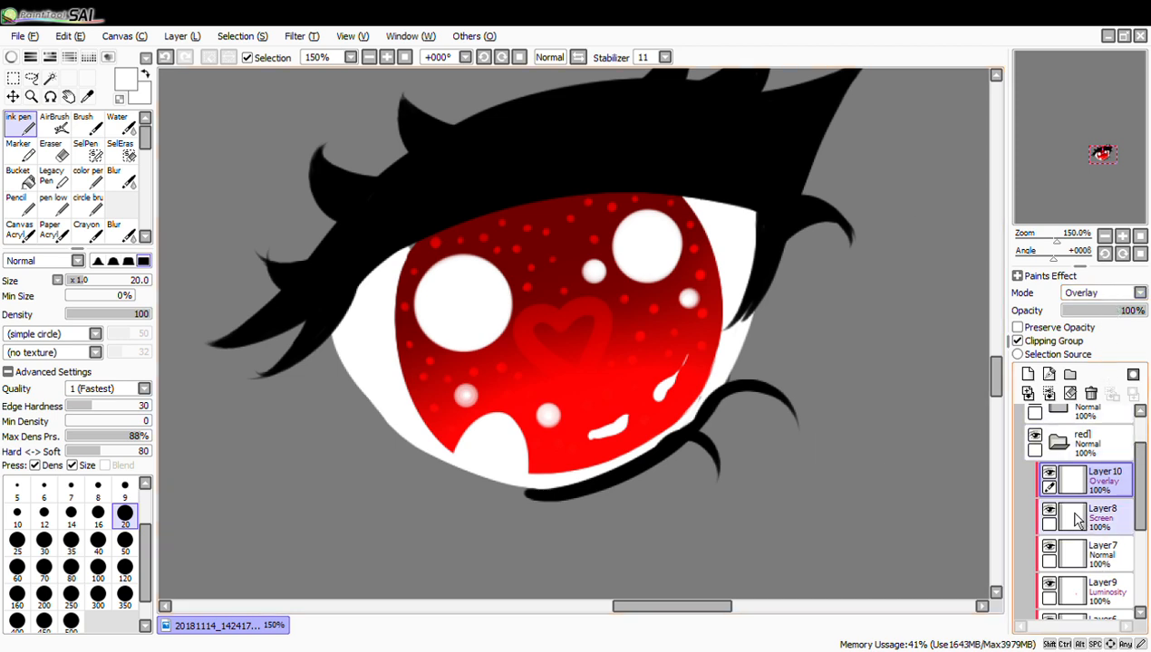
Identify the highlight layer by hiding and showing Layer8 and Layer7, and dot a few white sparkles low in the iris on Layer7
click(1029, 376)
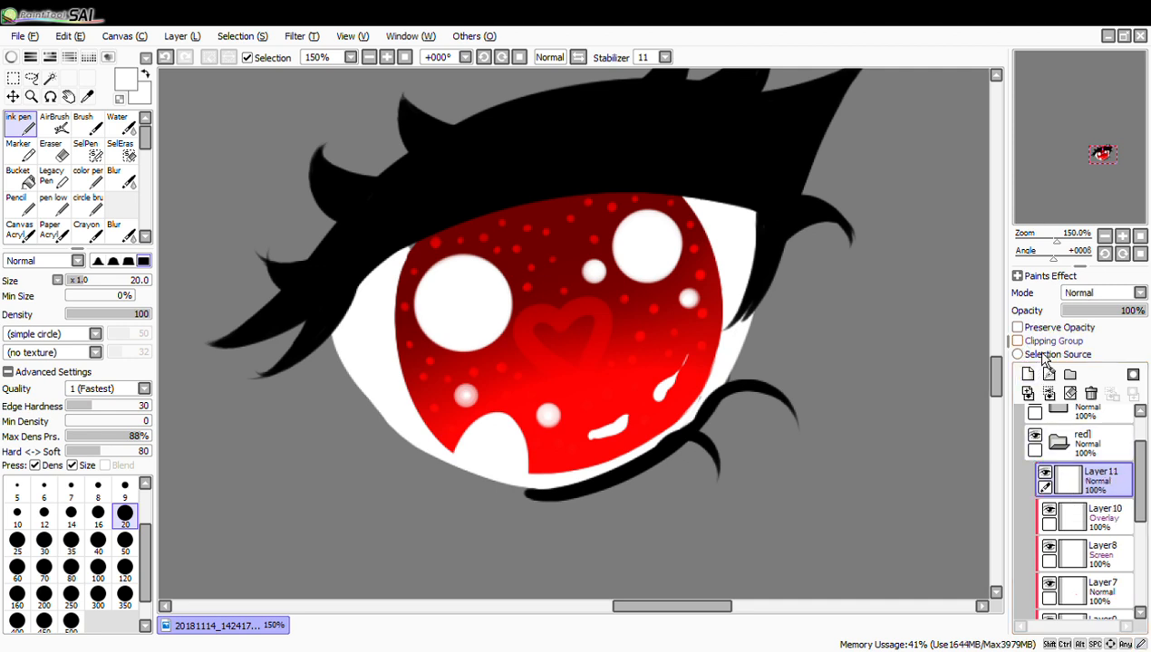
key(ctrl+z)
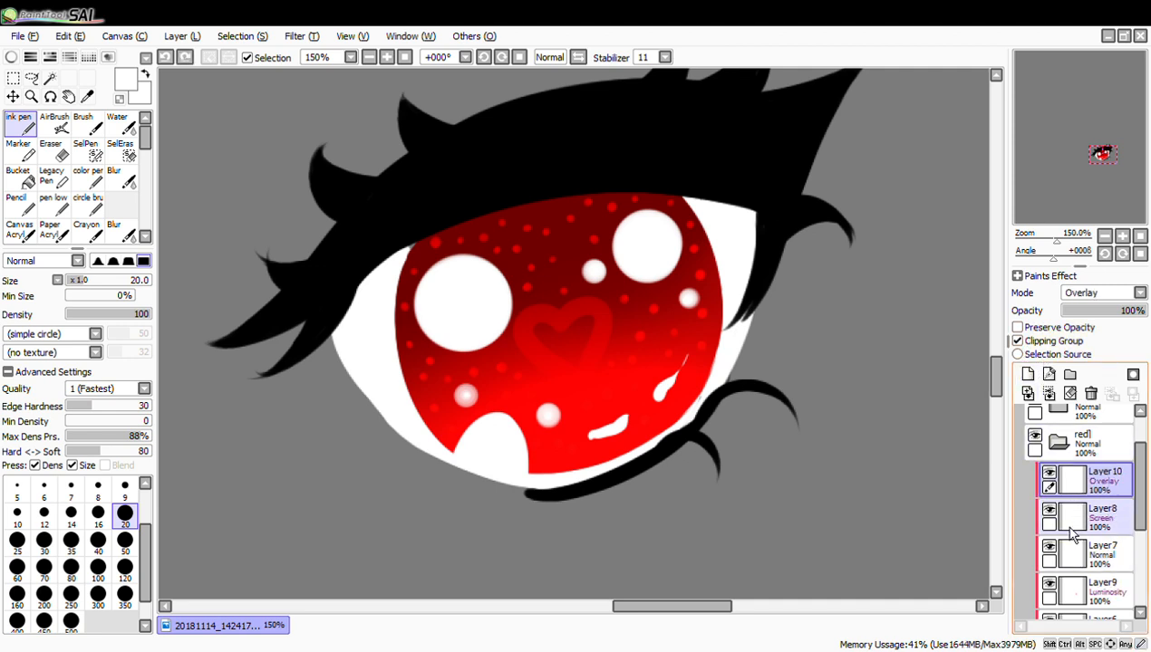
click(1051, 512)
click(1051, 512)
click(1051, 549)
click(1051, 549)
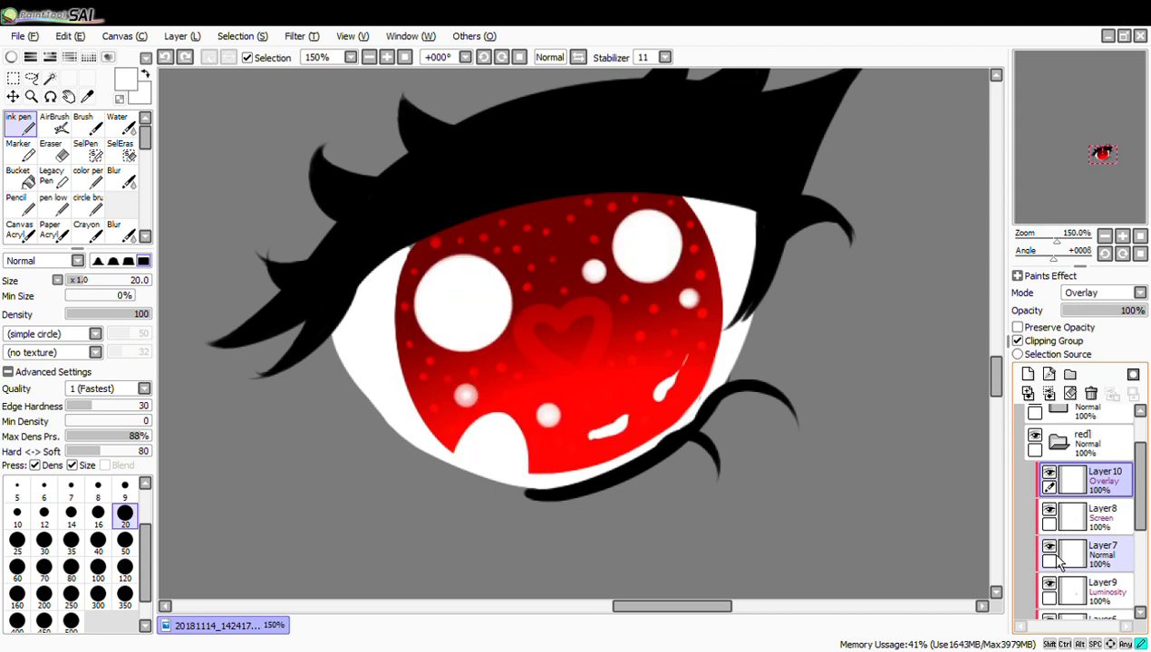
click(1101, 568)
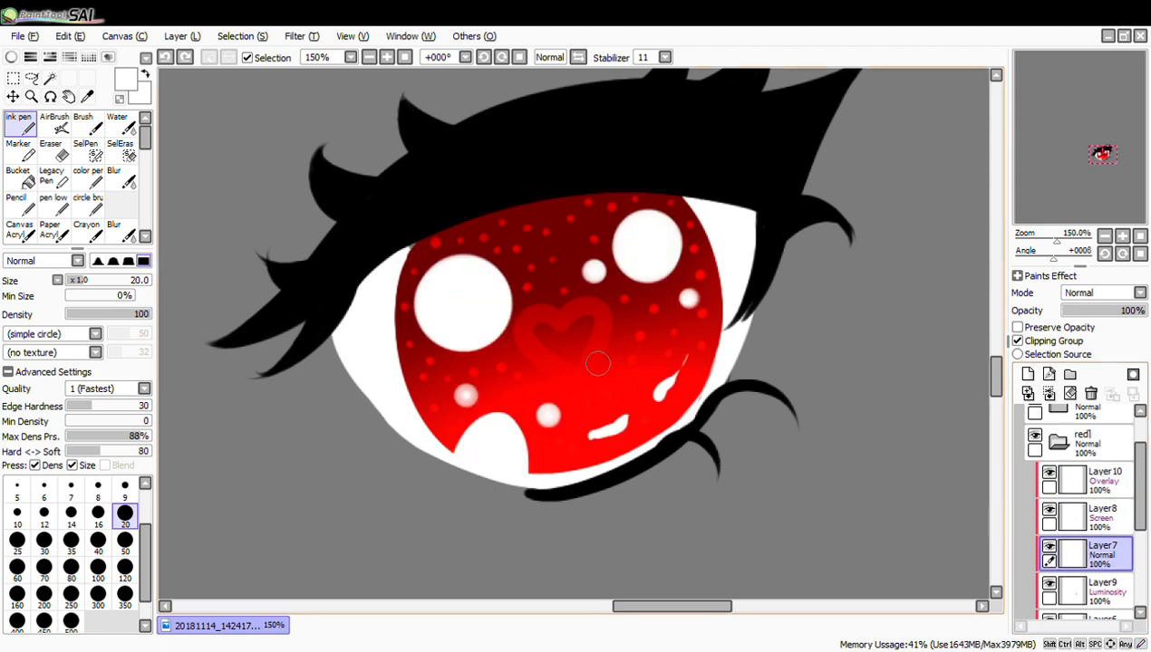
click(559, 449)
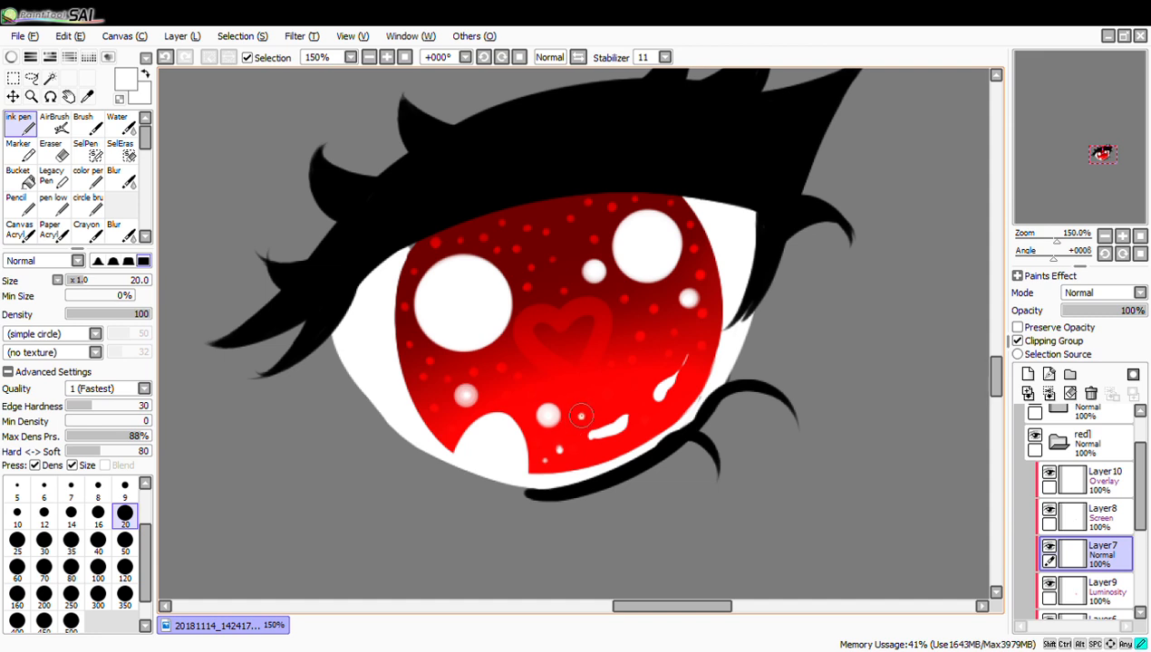
Check Layer7 hidden and shown, and dot more white sparkles on it around the lower-left iris and below the heart
click(1122, 487)
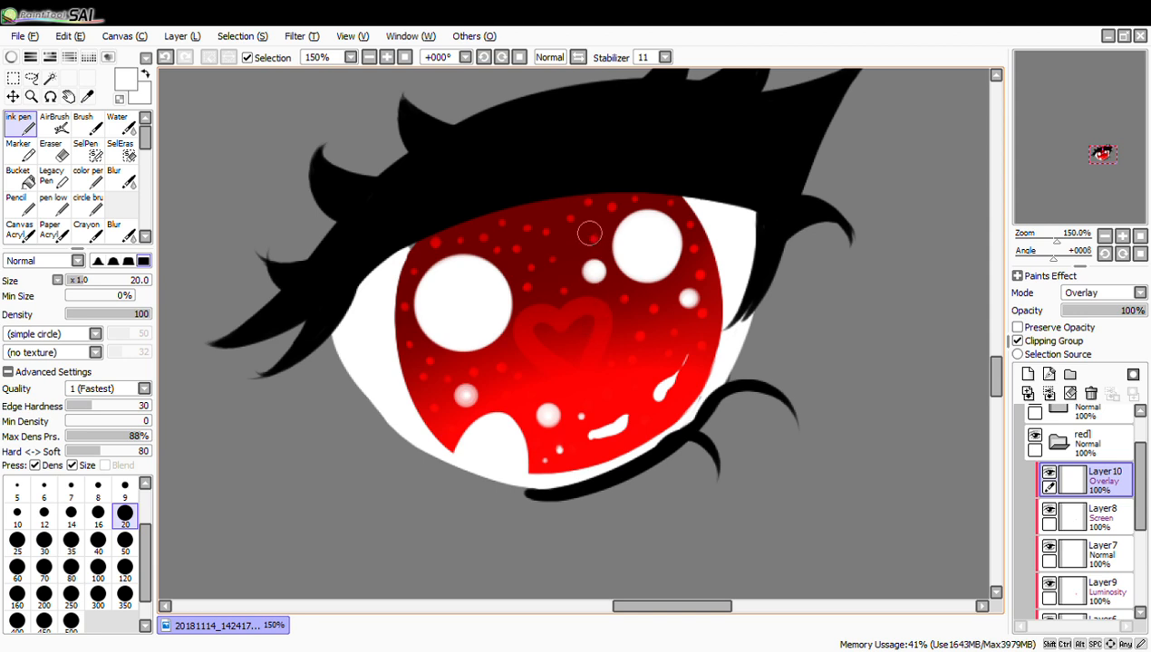
click(1078, 569)
click(1051, 551)
click(1051, 551)
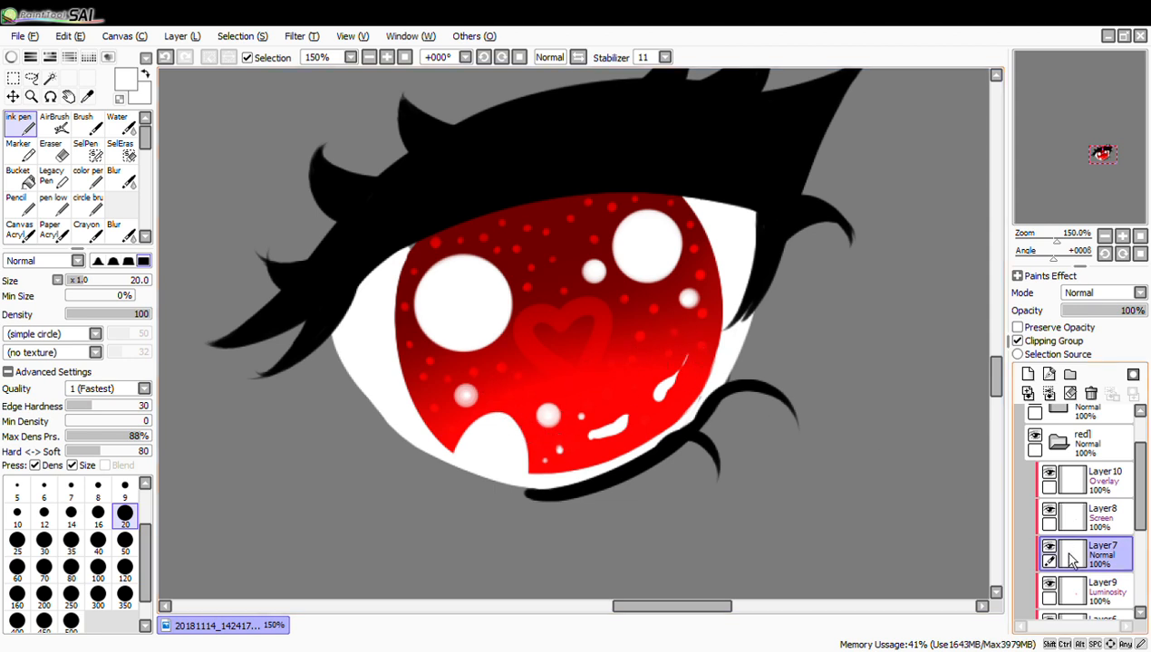
click(1048, 547)
click(1048, 547)
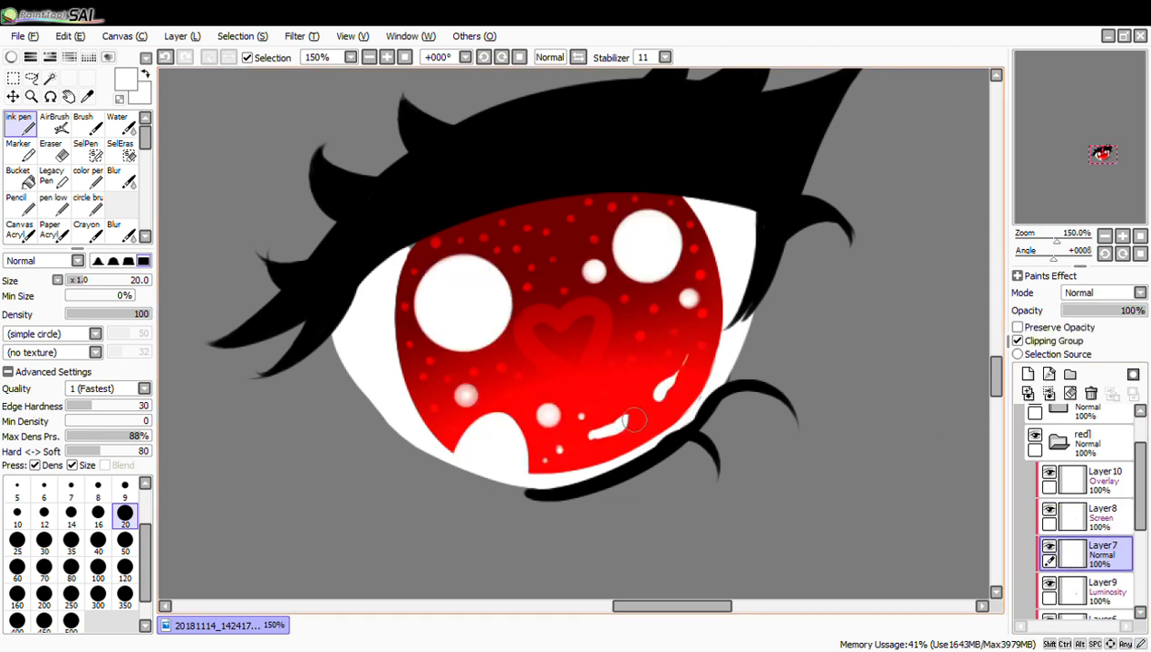
click(568, 392)
click(497, 352)
click(495, 389)
click(452, 424)
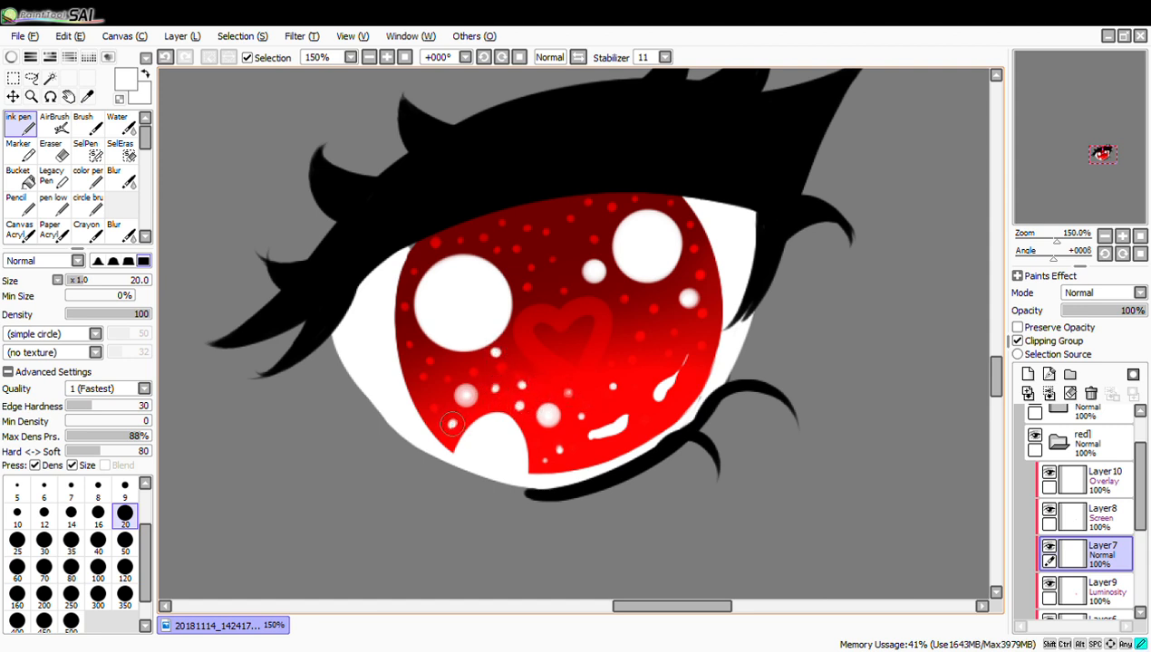
Dot white sparkles on Layer7 up the left edge of the iris to the upper lash line
click(427, 398)
click(447, 369)
click(412, 355)
click(411, 327)
click(410, 286)
click(422, 255)
click(479, 222)
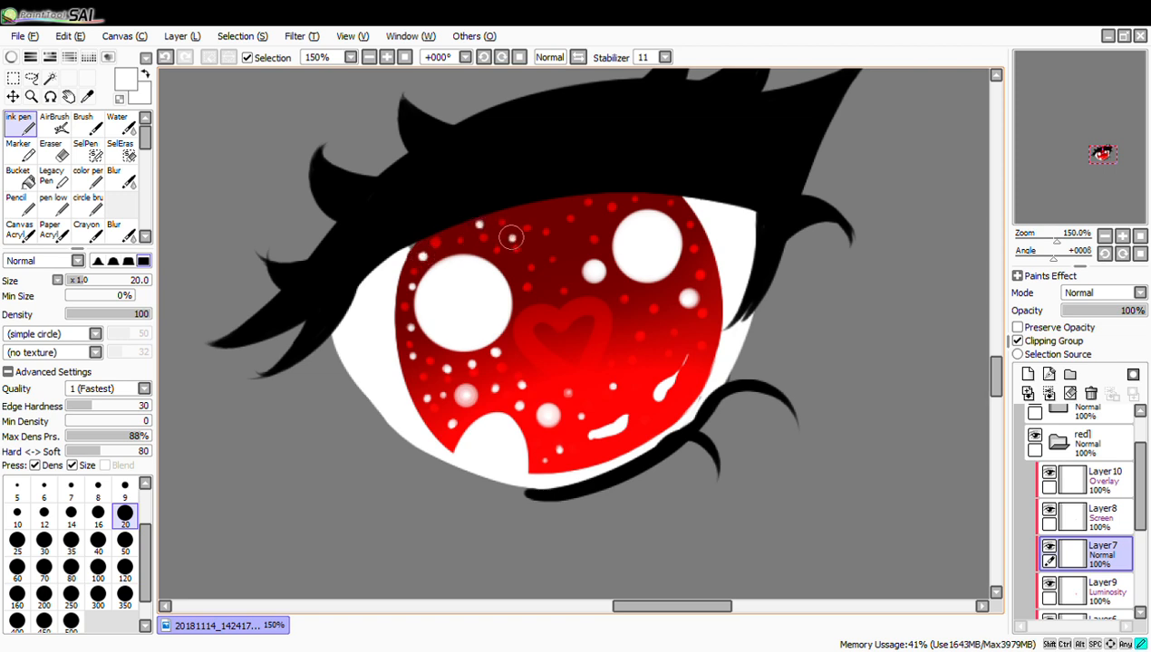
Scatter white sparkles on Layer7 over the upper center, right side and lower edge of the iris
click(505, 269)
click(556, 249)
click(548, 280)
click(534, 248)
click(569, 249)
click(555, 214)
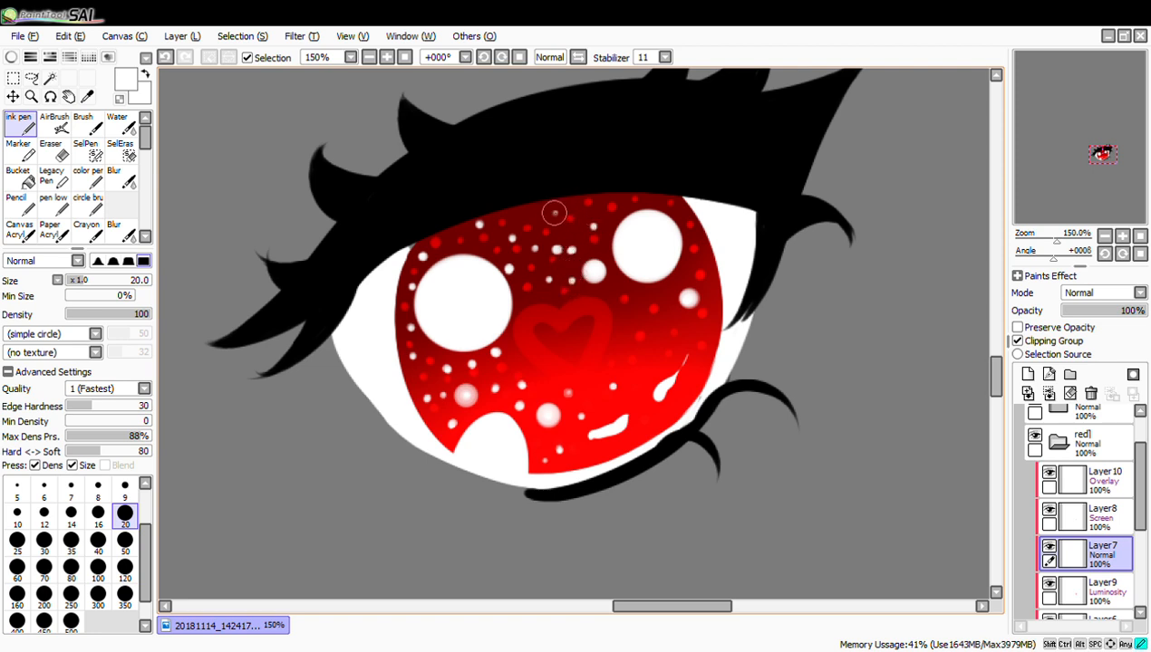
click(526, 216)
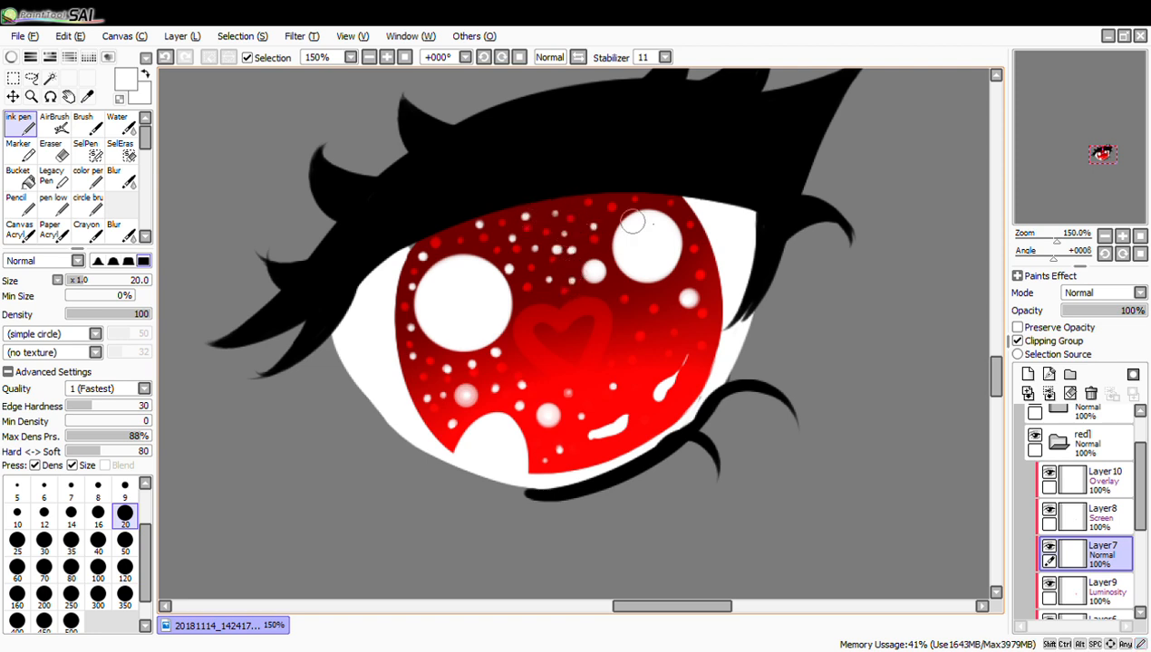
click(655, 198)
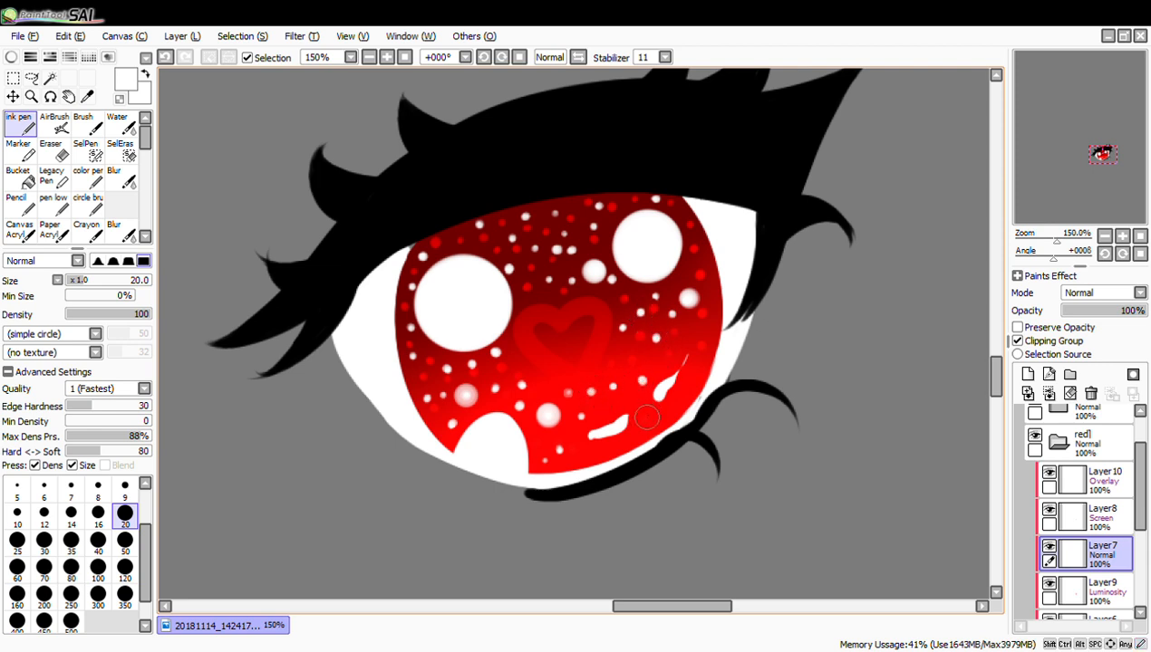
click(608, 448)
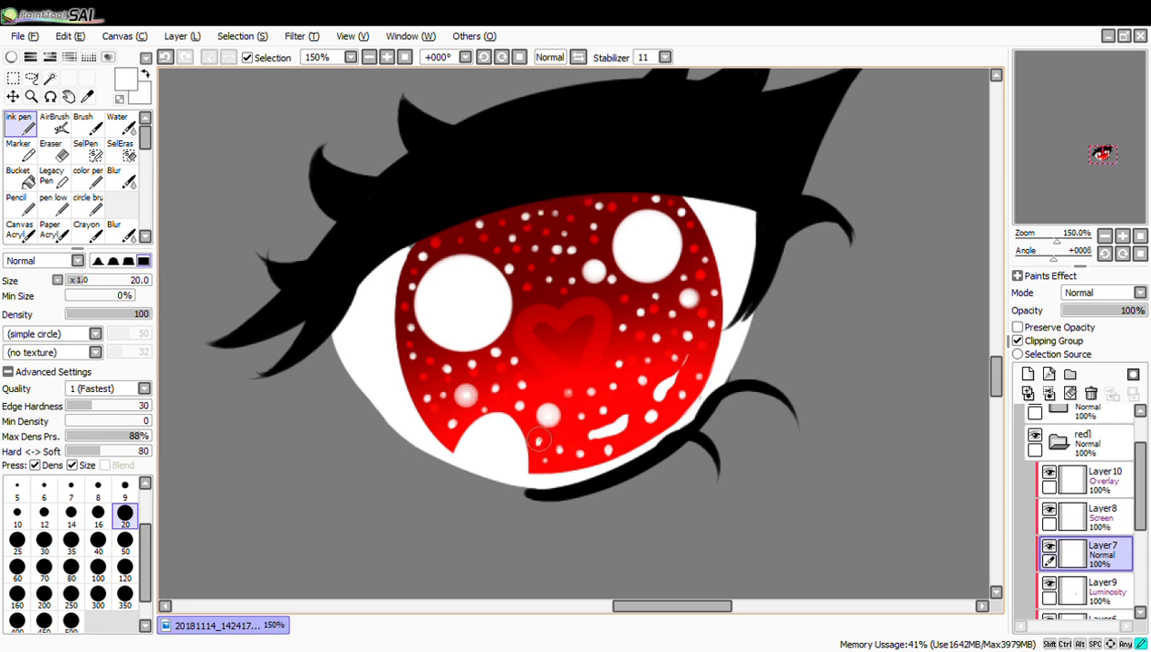
Examine the whole sparkling eye from a distance at 50% and 25% zoom
click(371, 59)
click(372, 59)
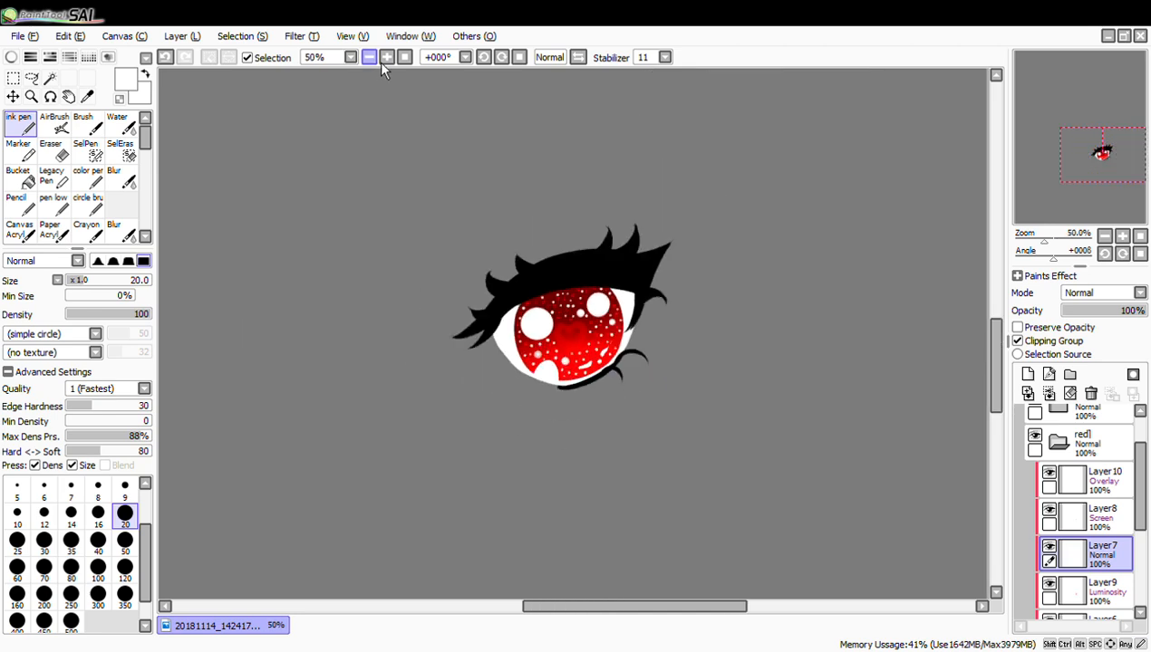
click(371, 59)
click(373, 58)
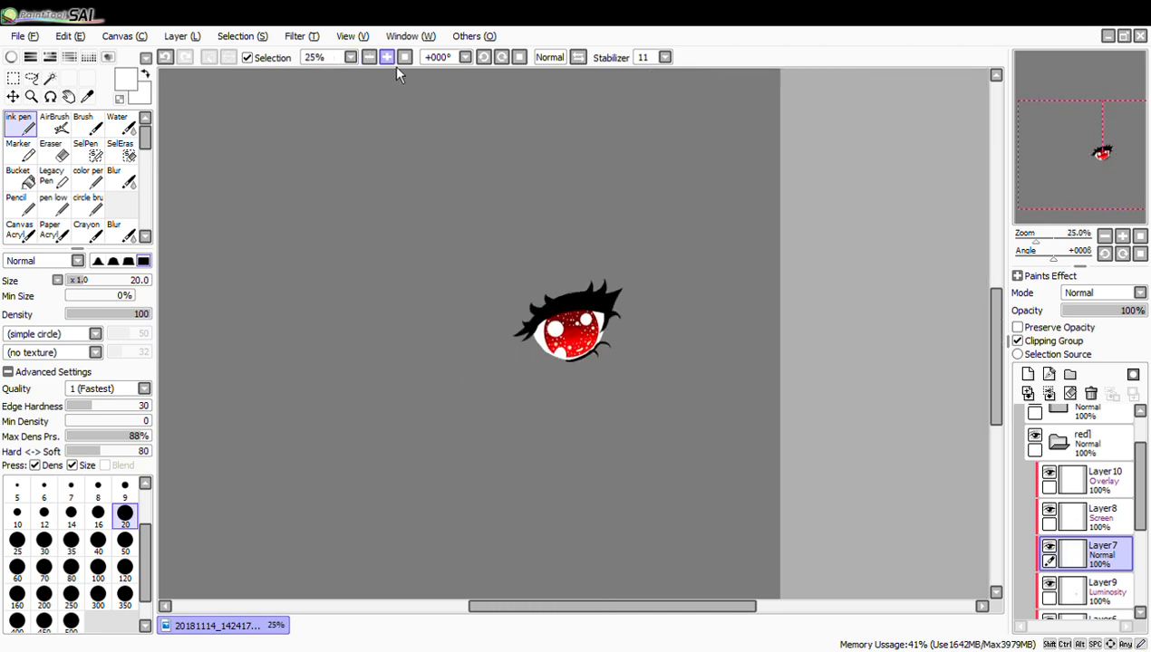
click(373, 59)
click(388, 58)
click(388, 58)
click(387, 58)
click(388, 58)
click(388, 58)
click(388, 58)
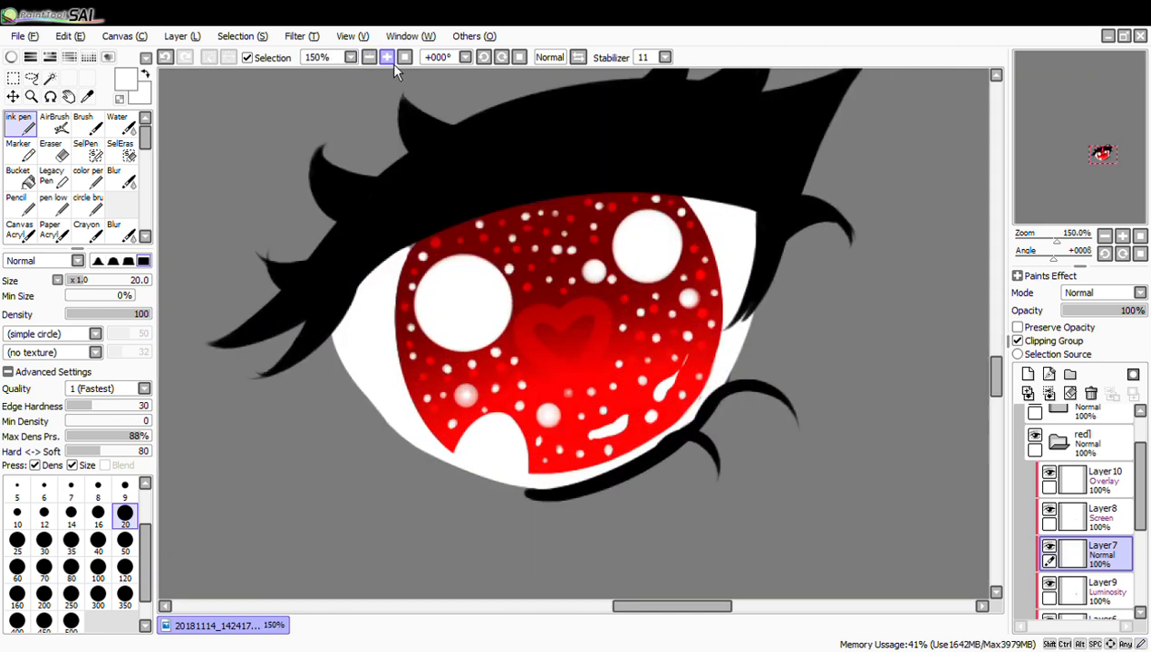
Add a new layer above Layer10, clip it to the iris and set its blending mode to Luminosity
click(388, 58)
drag(726, 608, 716, 612)
drag(998, 381, 1002, 384)
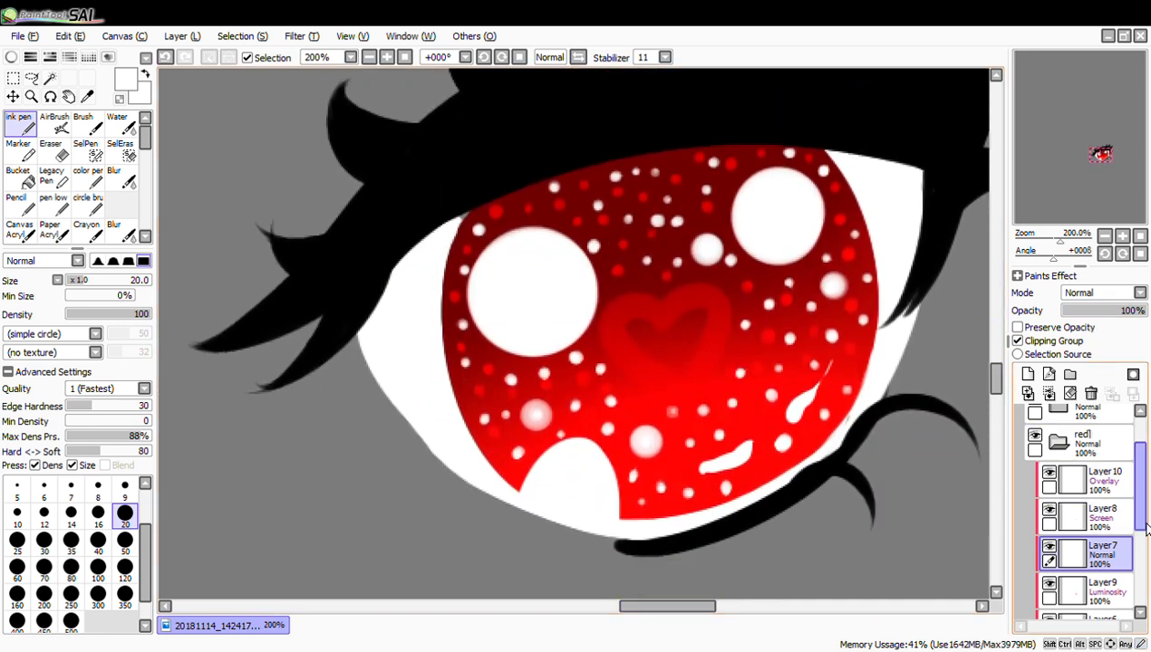
drag(1139, 513, 1140, 507)
click(1078, 507)
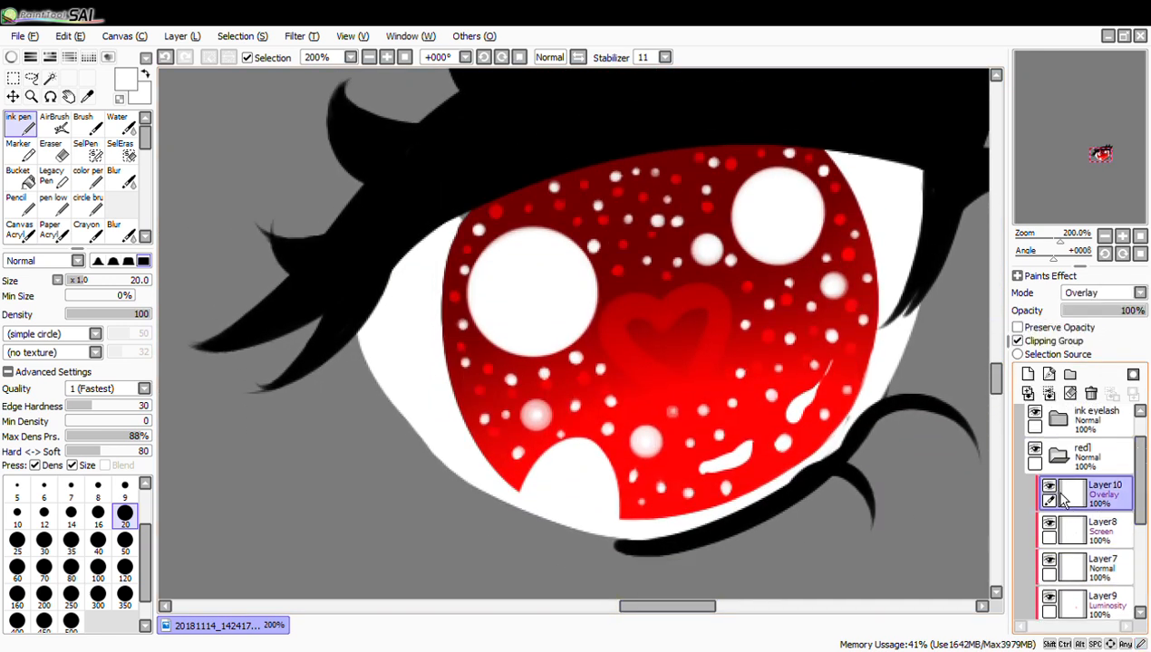
click(1028, 374)
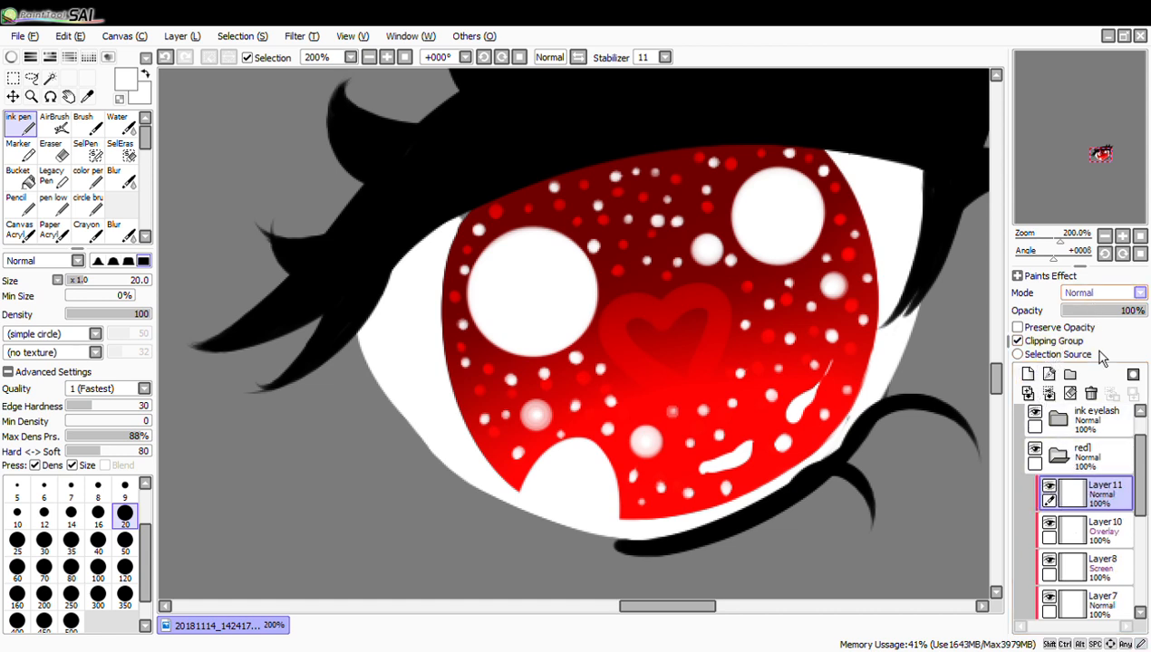
scroll(1098, 292, down, 4)
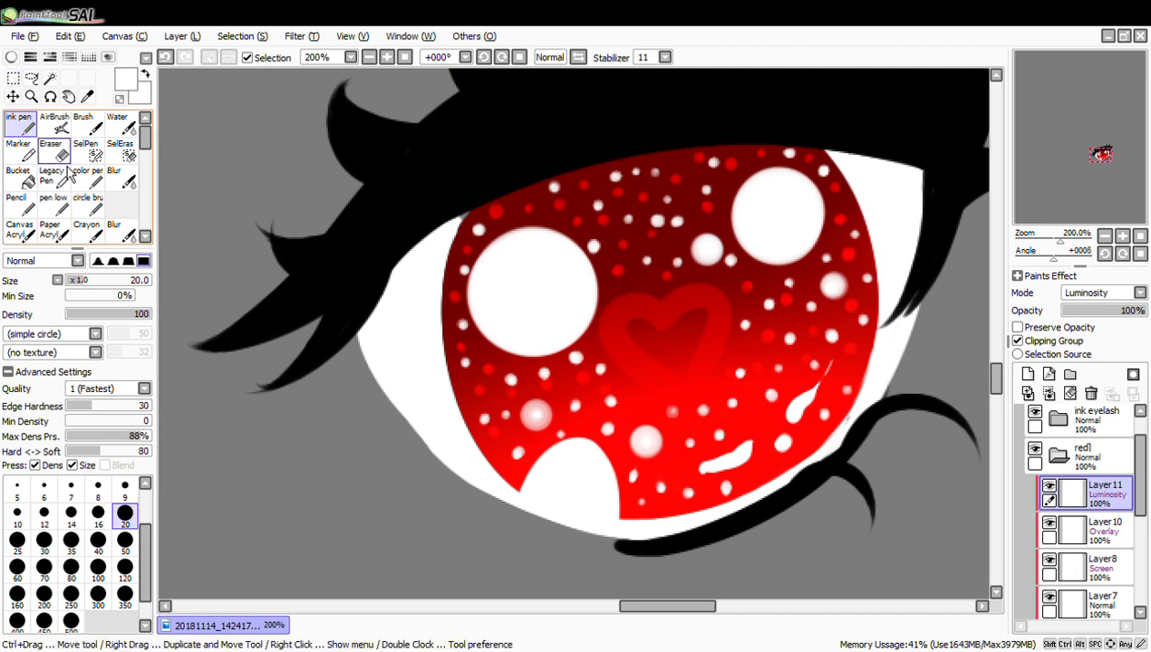
Airbrush a soft white glow around the rim of the iris on Layer11 at brush size 50
click(63, 133)
mouse_move(460, 213)
mouse_down()
mouse_move(481, 190)
mouse_move(435, 466)
mouse_up()
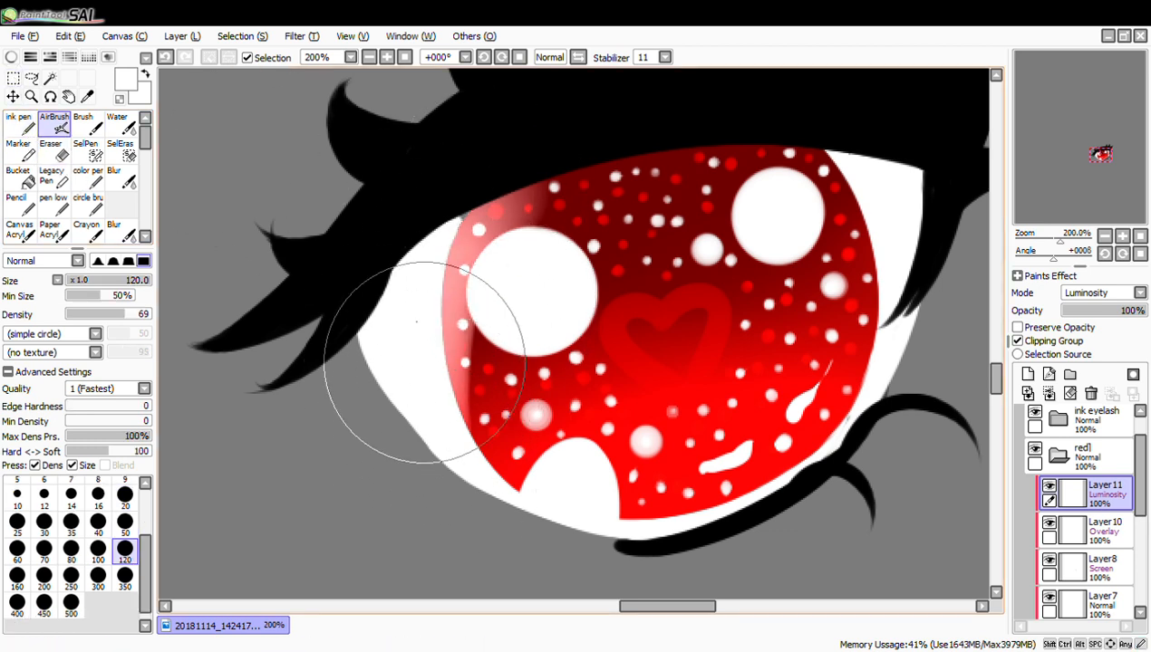
key(ctrl+z)
click(125, 521)
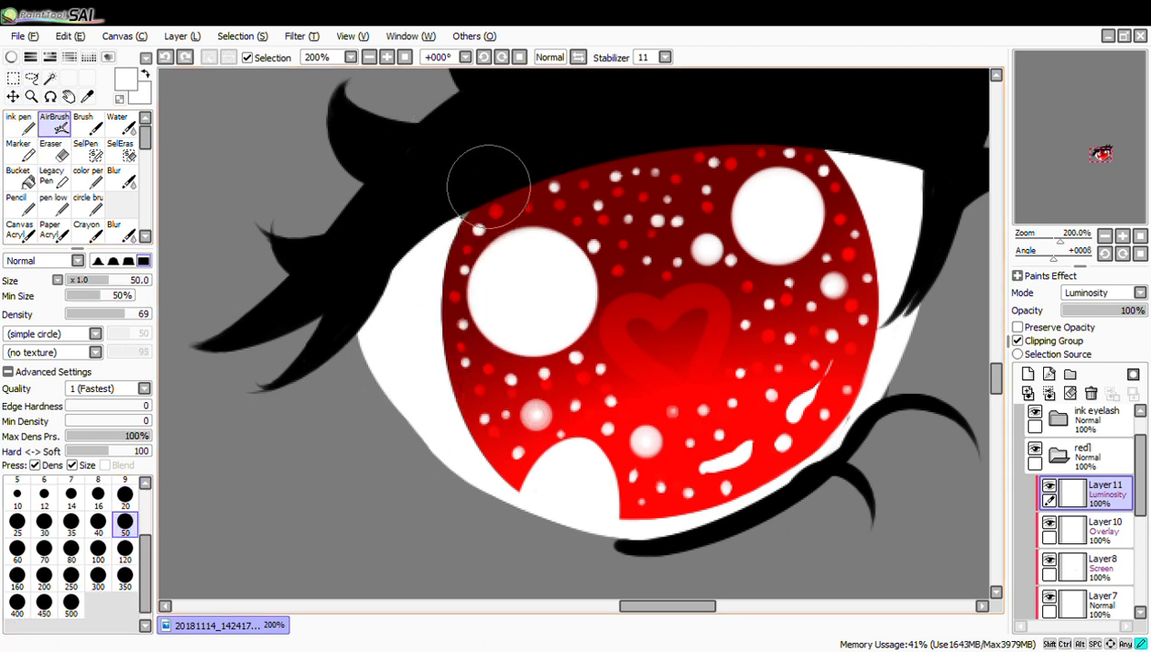
drag(485, 191, 453, 331)
mouse_move(447, 249)
mouse_down()
mouse_move(467, 412)
mouse_move(528, 490)
mouse_move(460, 423)
mouse_move(595, 525)
mouse_move(582, 508)
mouse_move(708, 524)
mouse_move(643, 529)
mouse_move(716, 512)
mouse_move(856, 388)
mouse_move(800, 470)
mouse_move(873, 328)
mouse_move(859, 398)
mouse_move(890, 296)
mouse_move(889, 223)
mouse_move(885, 290)
mouse_move(867, 193)
mouse_move(874, 237)
mouse_move(813, 145)
mouse_move(784, 134)
mouse_up()
Soften the white glow around the iris rim using the Blur brush at size 50
click(120, 178)
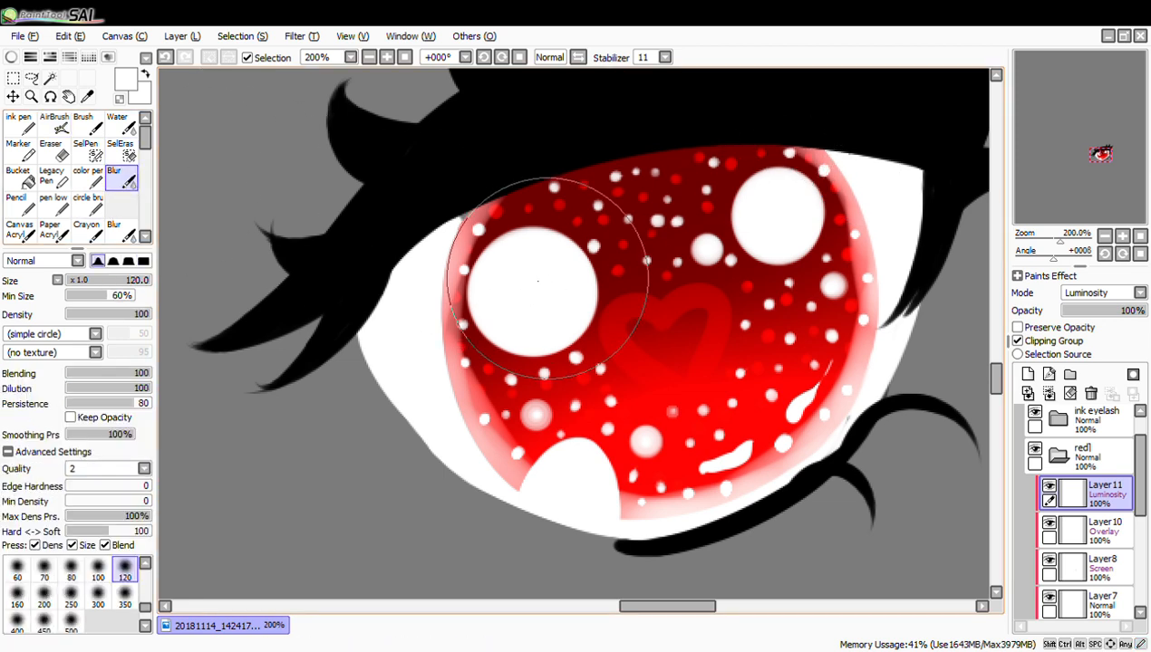
scroll(128, 626, up, 1)
click(125, 569)
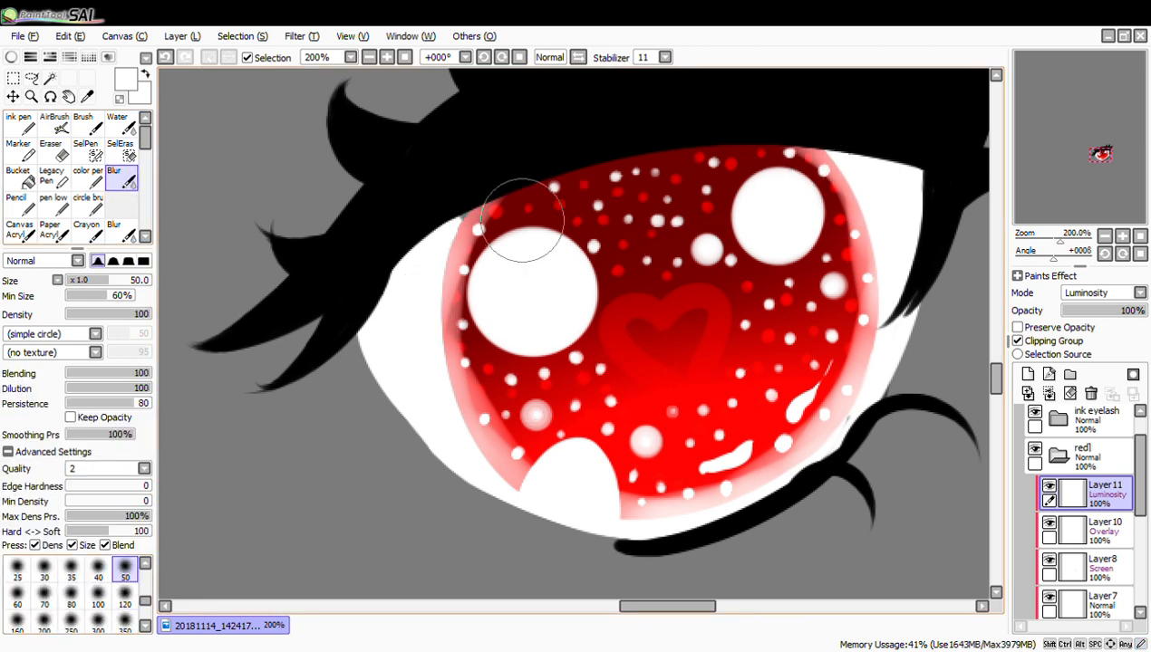
mouse_move(487, 240)
mouse_down()
mouse_move(521, 434)
mouse_move(609, 485)
mouse_move(752, 444)
mouse_move(856, 299)
mouse_move(832, 220)
mouse_move(799, 184)
mouse_move(815, 174)
mouse_move(797, 163)
mouse_up()
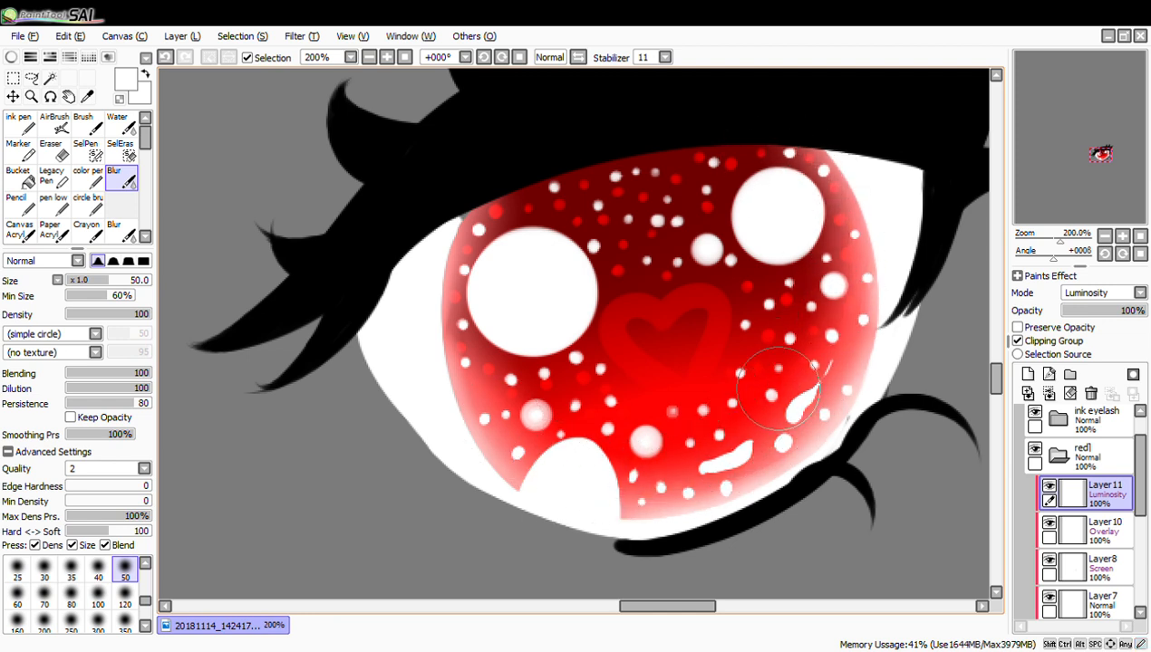
Check the eye from a distance, and undo the blurring and the white rim glow on Layer11
click(368, 57)
click(369, 58)
click(369, 57)
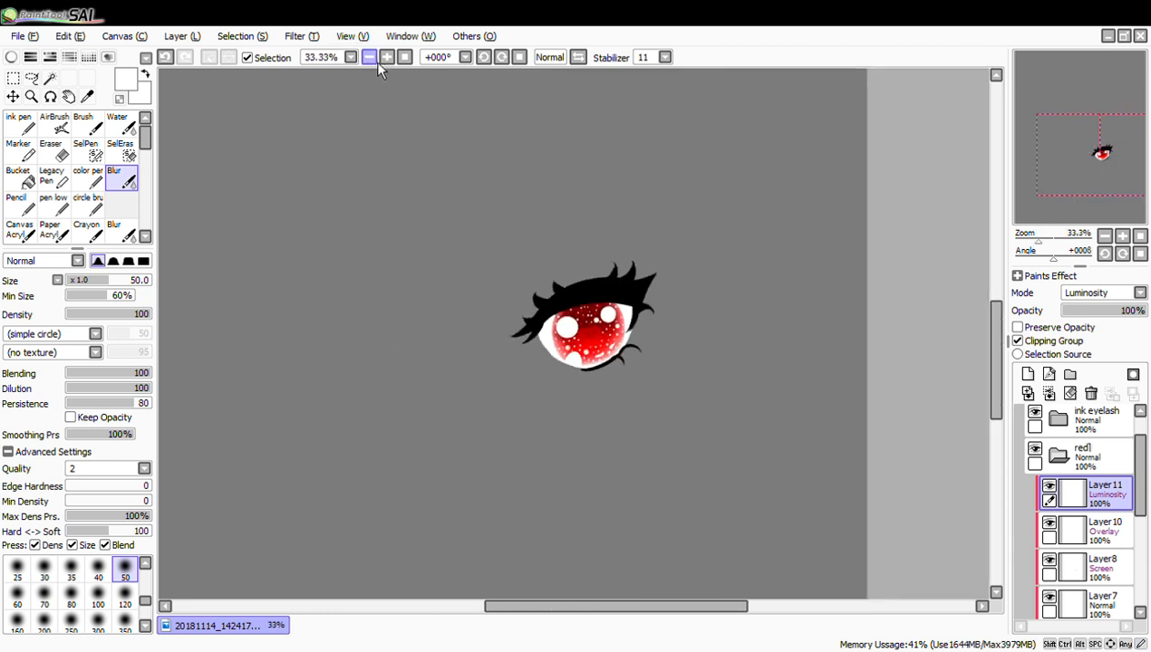
click(388, 58)
click(388, 58)
click(388, 58)
click(388, 58)
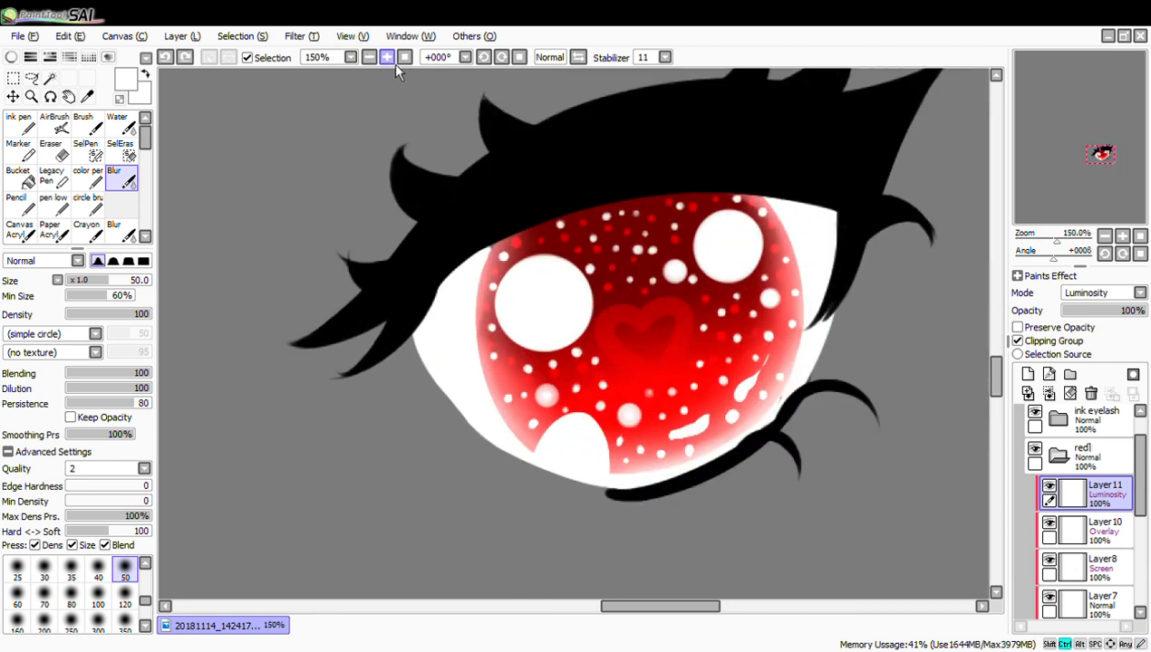
key(ctrl+z)
key(ctrl+z)
key(ctrl+z)
key(ctrl+z)
key(ctrl+z)
key(ctrl+z)
key(ctrl+z)
key(ctrl+z)
key(ctrl+z)
key(ctrl+z)
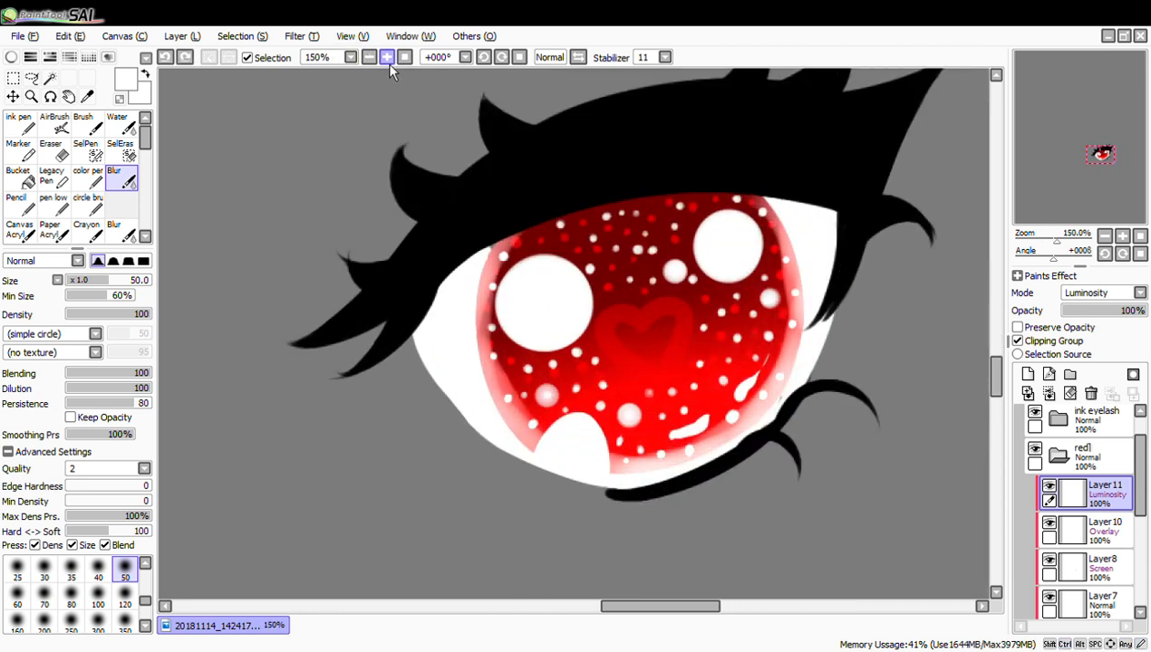
key(ctrl+z)
key(ctrl+z)
key(ctrl+z)
key(ctrl+z)
key(ctrl+z)
key(ctrl+z)
key(ctrl+z)
key(ctrl+z)
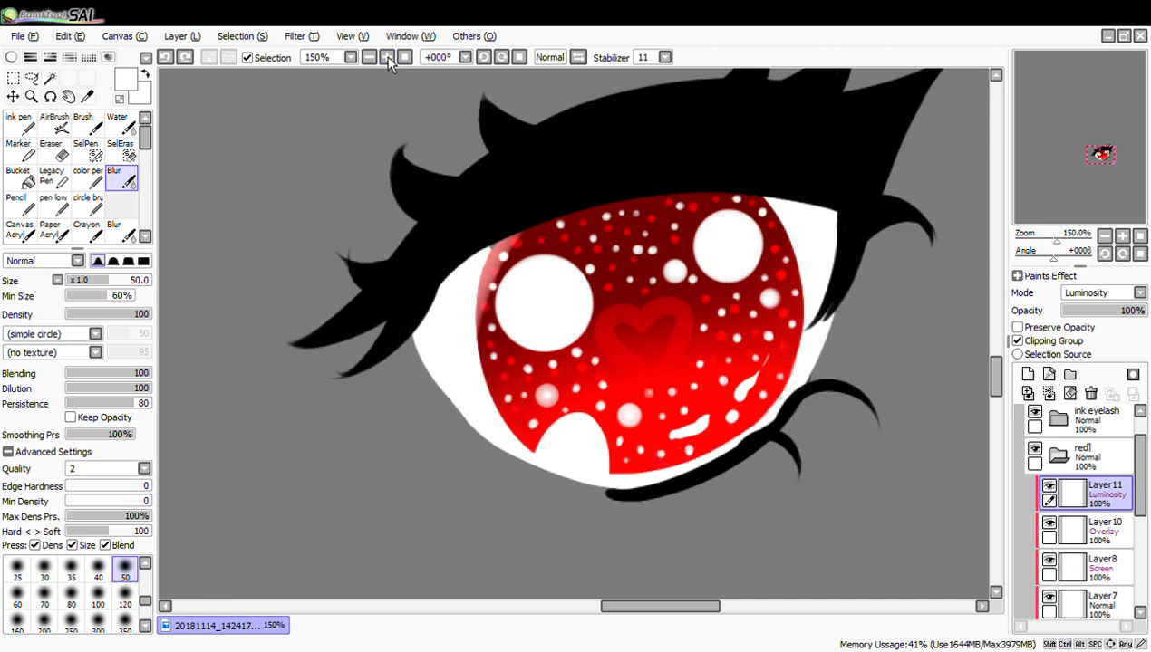
Airbrush a bright yellow glow around the rim of the iris on Layer11
click(11, 57)
click(79, 78)
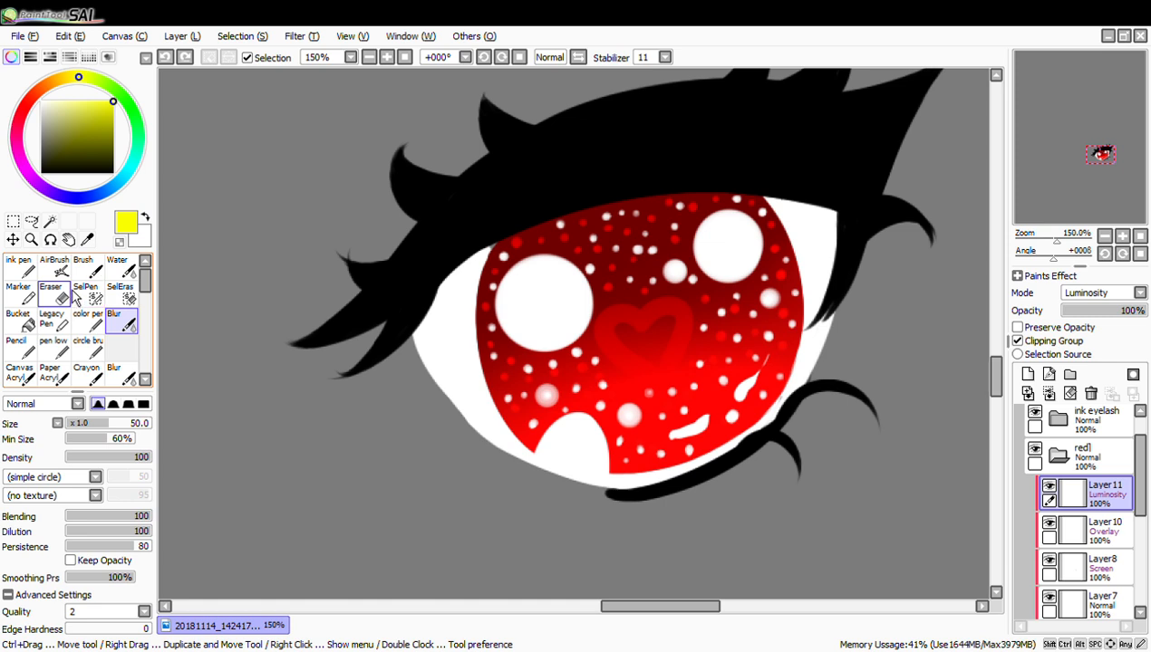
click(54, 265)
mouse_move(485, 222)
mouse_down()
mouse_move(495, 240)
mouse_move(494, 399)
mouse_up()
mouse_move(478, 341)
mouse_down()
mouse_move(550, 460)
mouse_move(492, 400)
mouse_move(638, 492)
mouse_move(611, 479)
mouse_move(696, 463)
mouse_move(609, 469)
mouse_move(759, 396)
mouse_move(722, 439)
mouse_move(797, 307)
mouse_move(777, 385)
mouse_move(798, 263)
mouse_move(808, 275)
mouse_move(761, 179)
mouse_move(794, 267)
mouse_move(750, 174)
mouse_up()
Blend the yellow rim glow softly into the red iris using the Blur brush at size 50
click(119, 319)
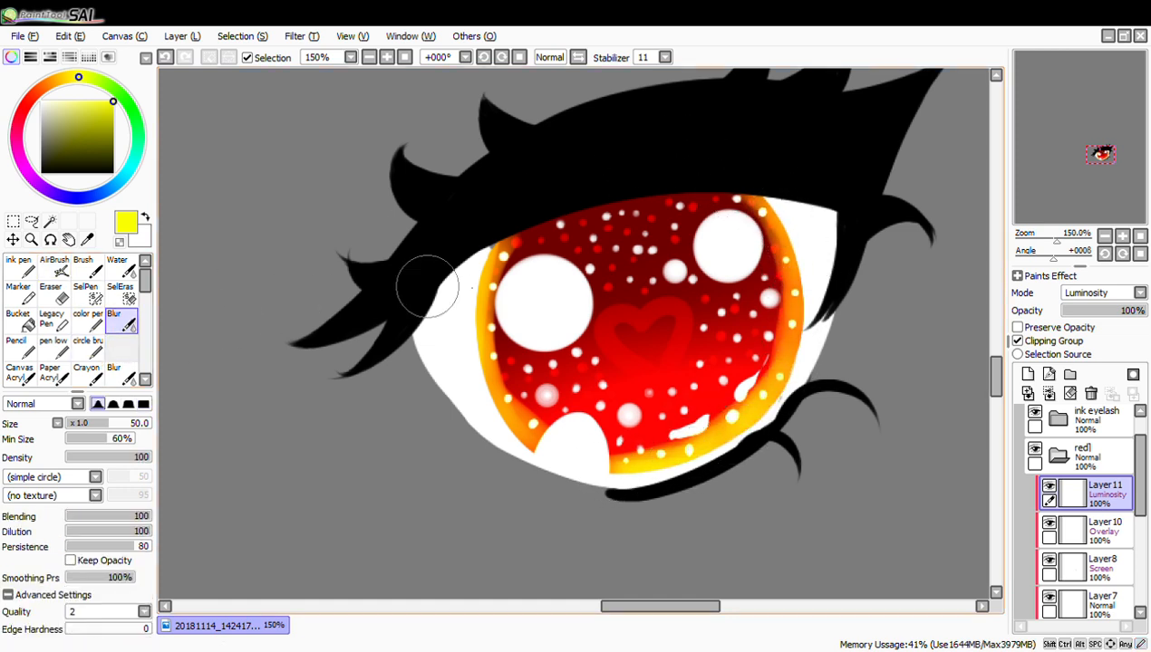
drag(518, 281, 532, 386)
mouse_move(620, 459)
mouse_down()
mouse_move(705, 446)
mouse_move(620, 444)
mouse_move(757, 337)
mouse_move(705, 412)
mouse_move(719, 361)
mouse_move(726, 412)
mouse_move(737, 313)
mouse_move(773, 344)
mouse_move(766, 214)
mouse_move(494, 355)
mouse_move(514, 338)
mouse_move(549, 219)
mouse_move(515, 246)
mouse_move(554, 445)
mouse_up()
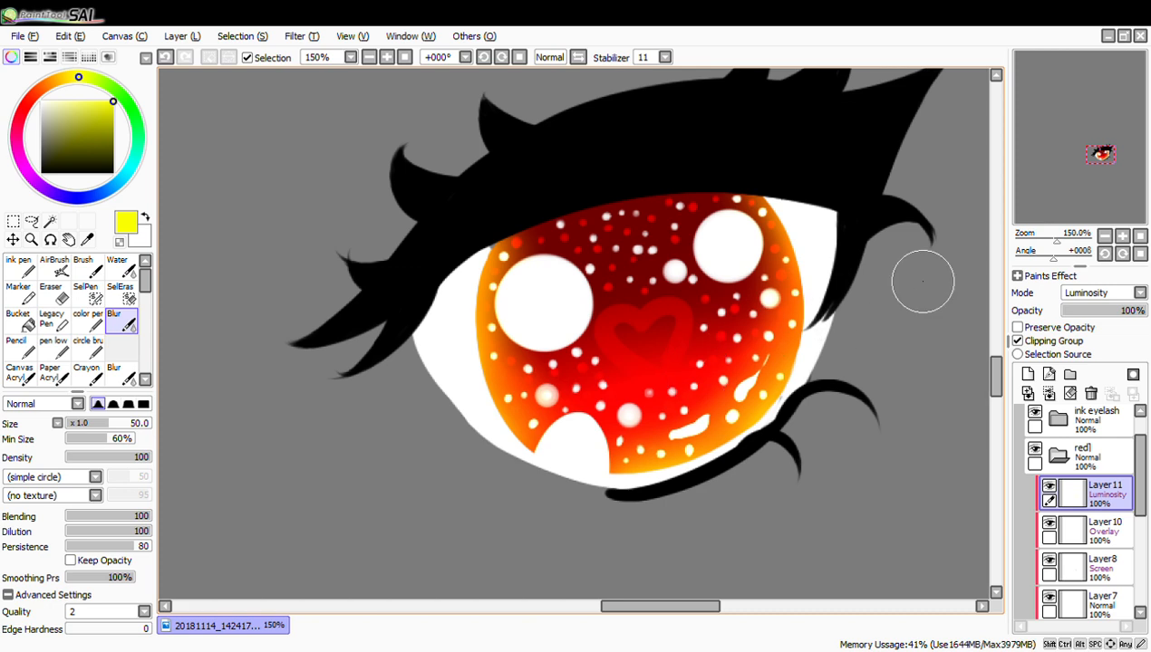
Add a new clipped layer above Layer11 and set up the ink pen with white at size 5
click(1030, 376)
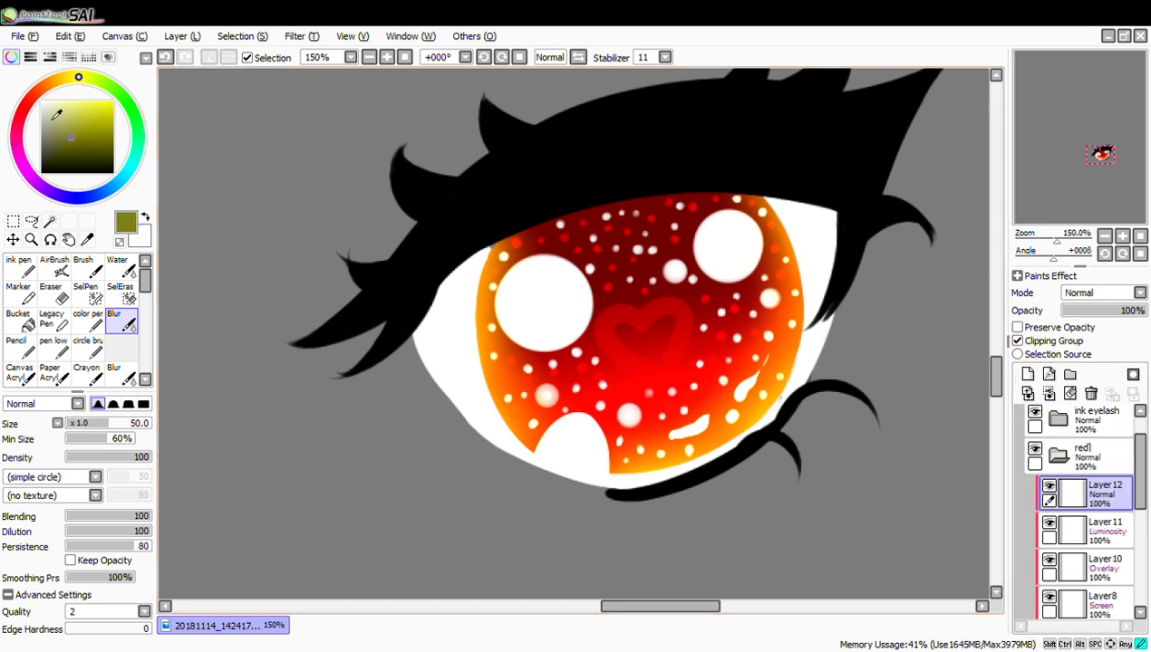
drag(72, 144, 39, 99)
click(26, 268)
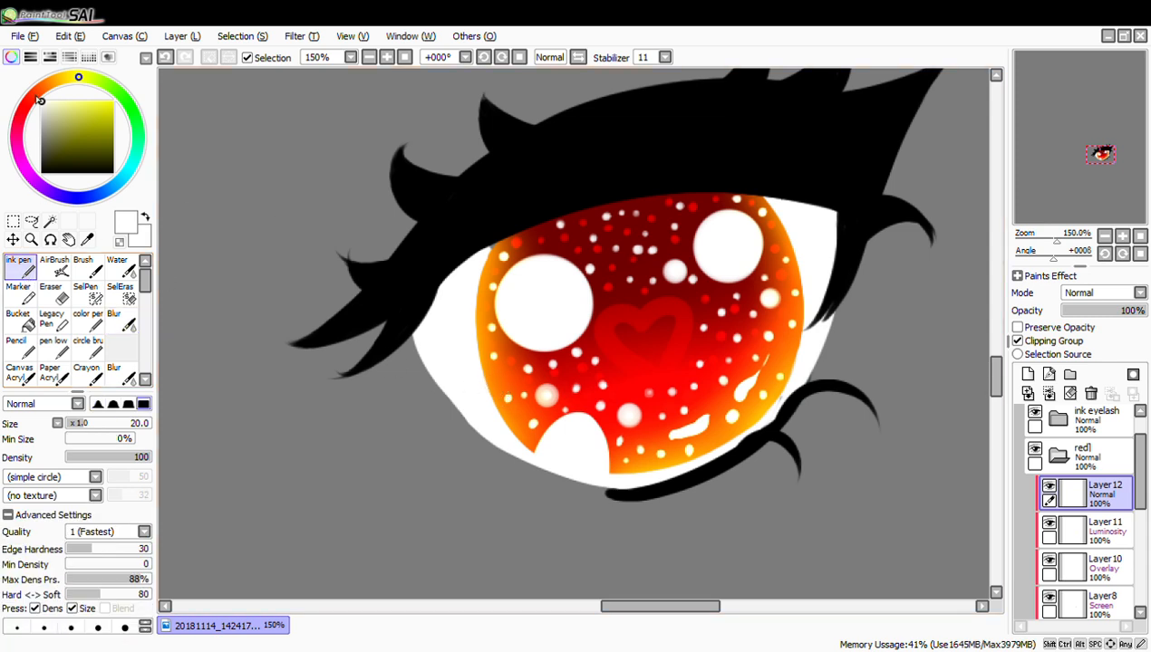
click(10, 57)
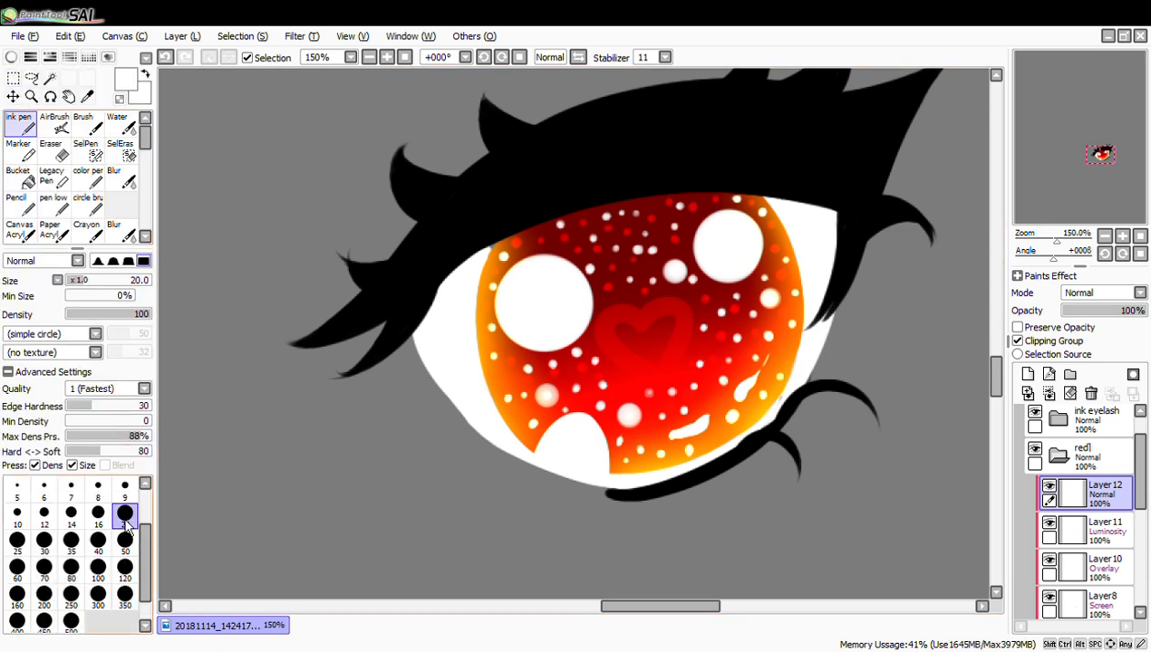
click(16, 489)
Draw two nearly parallel thin white arcs across the lower half of the iris, redoing strokes until they curve smoothly
drag(534, 402, 788, 371)
key(ctrl+z)
mouse_move(493, 403)
mouse_down()
mouse_move(701, 322)
mouse_move(797, 342)
mouse_up()
drag(526, 395, 788, 371)
key(ctrl+z)
drag(497, 403, 781, 363)
key(ctrl+z)
drag(497, 408, 848, 369)
key(ctrl+z)
drag(497, 409, 841, 385)
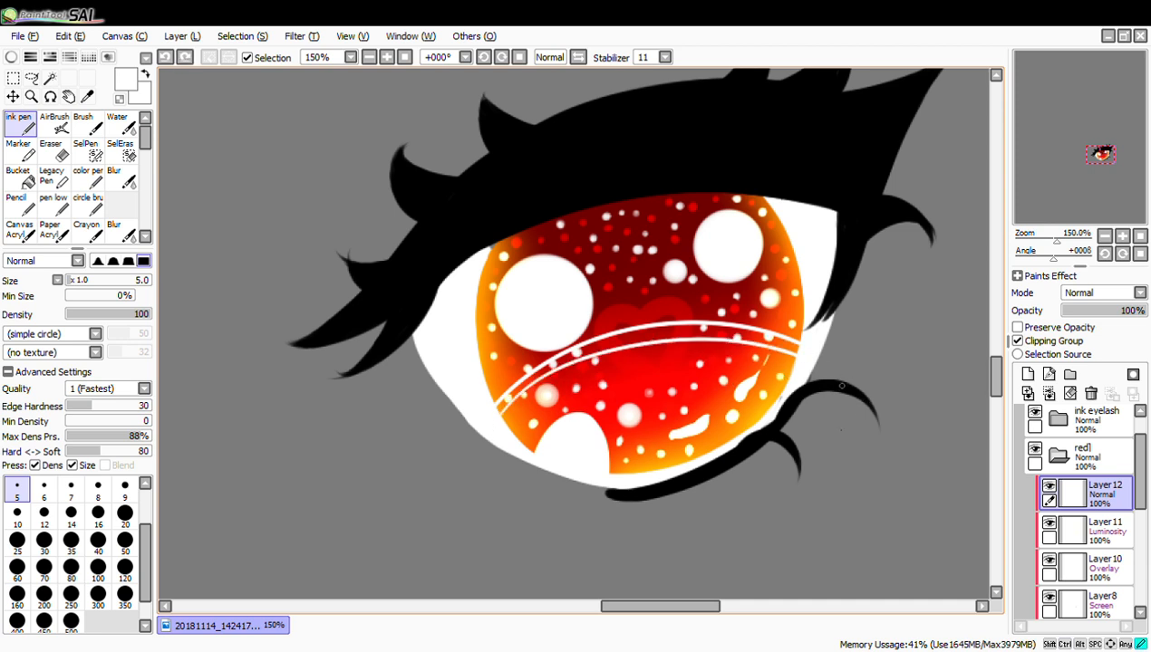
Examine the whole eye with its white arcs from a distance at 33.33% zoom
click(371, 58)
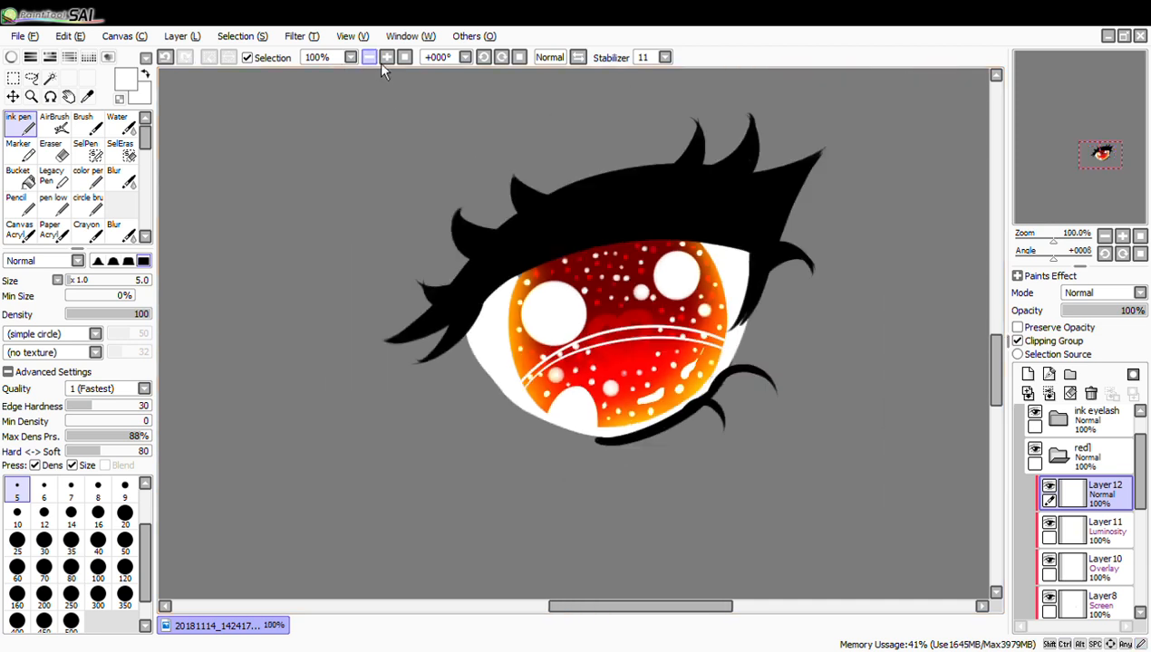
click(371, 58)
click(370, 58)
click(370, 58)
click(371, 58)
click(388, 61)
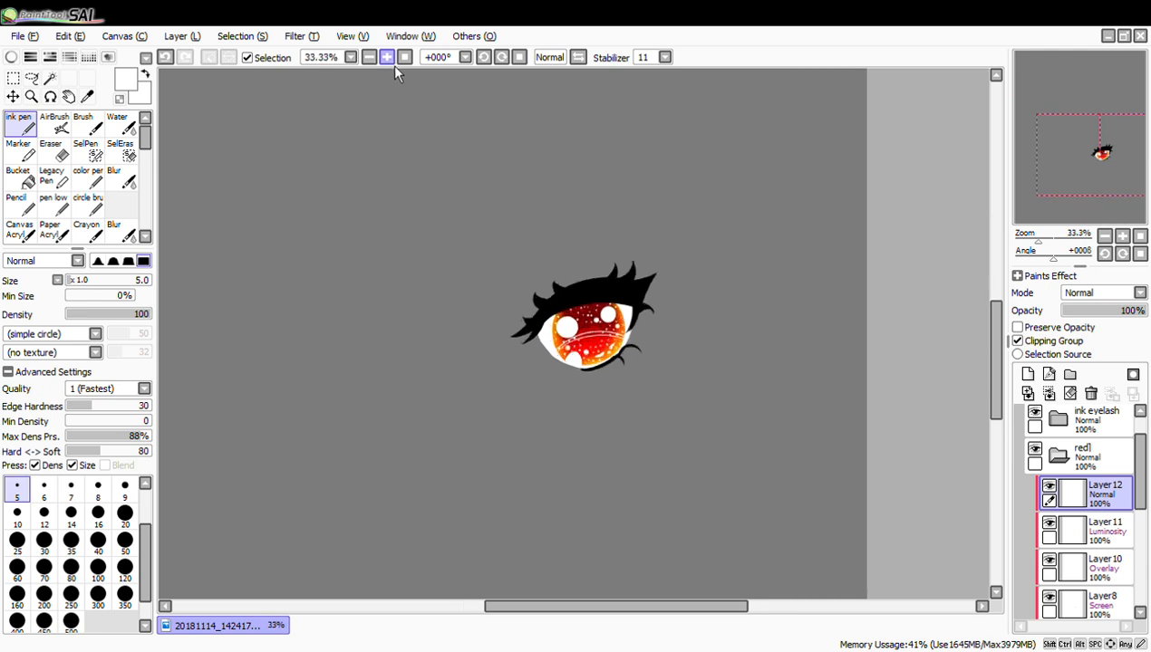
click(388, 62)
click(389, 62)
click(388, 62)
click(388, 61)
click(388, 62)
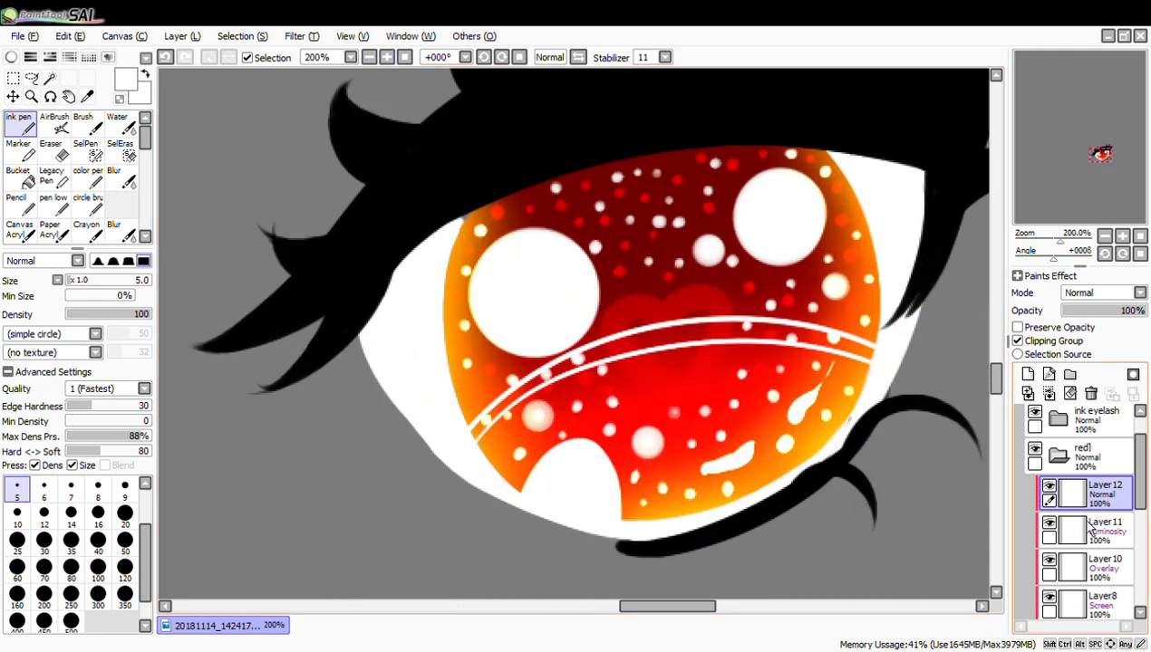
Add a new layer above Layer5 in the white folder and clip it to the white of the eye
drag(1141, 503, 1143, 551)
click(1058, 476)
click(1058, 514)
click(1081, 533)
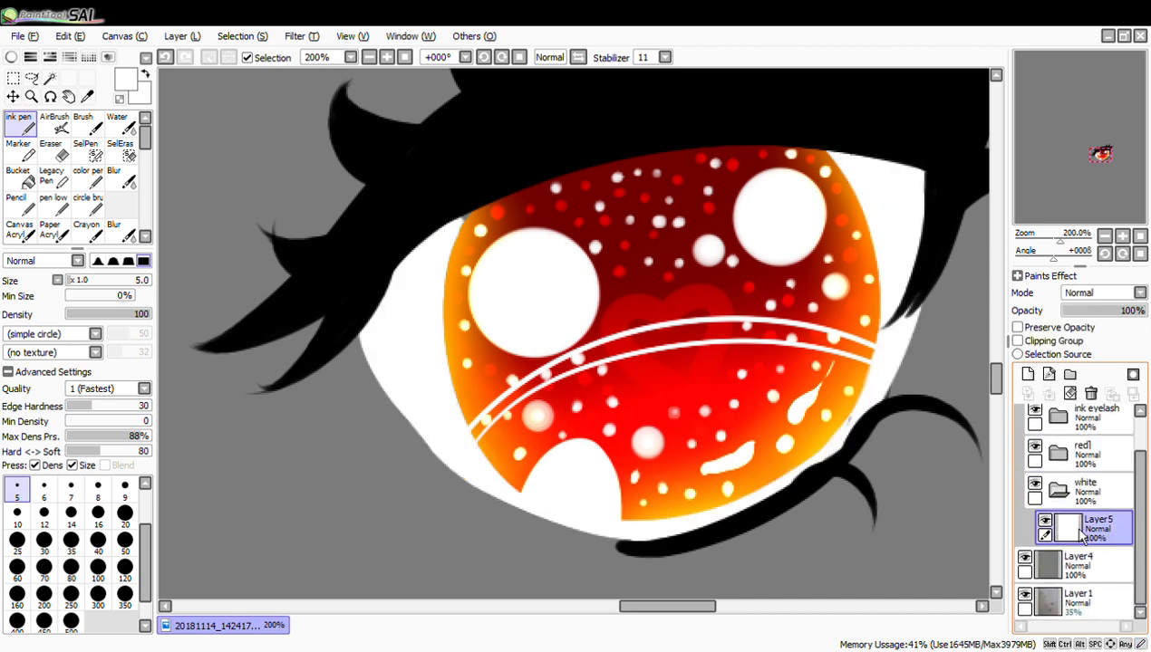
click(1027, 374)
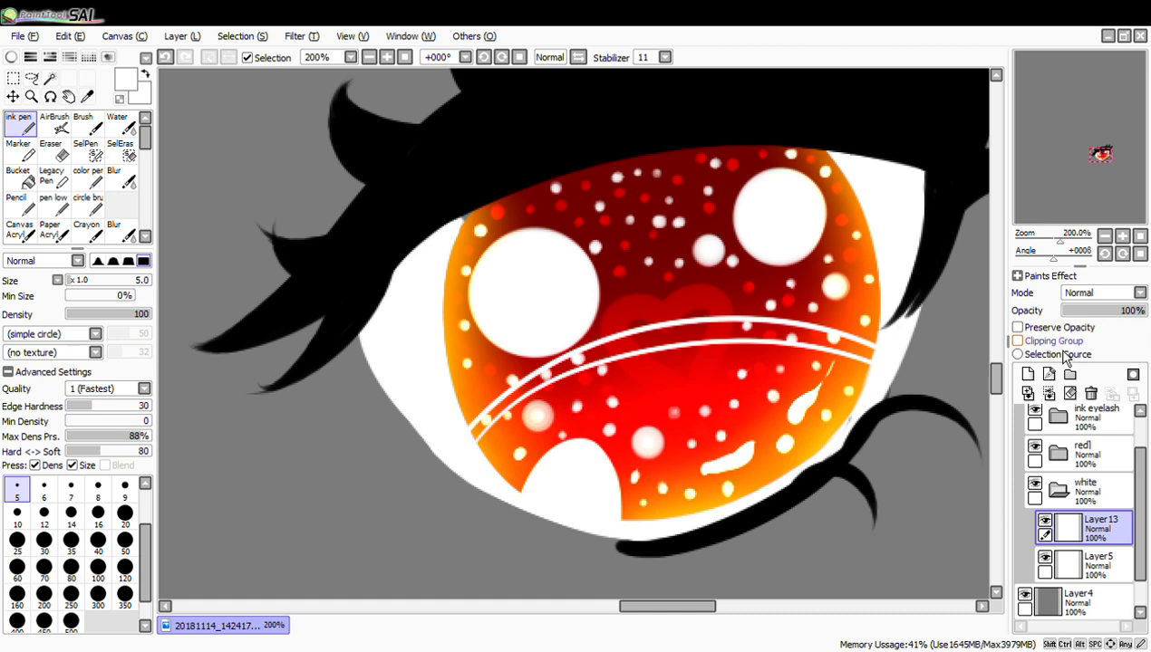
click(1056, 348)
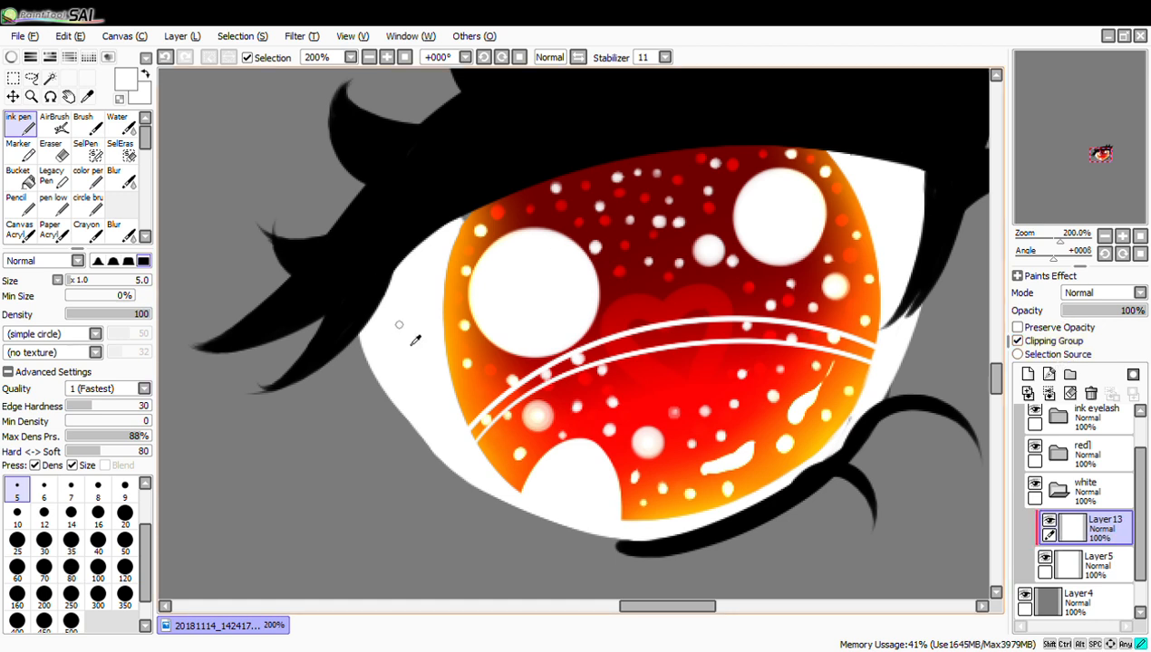
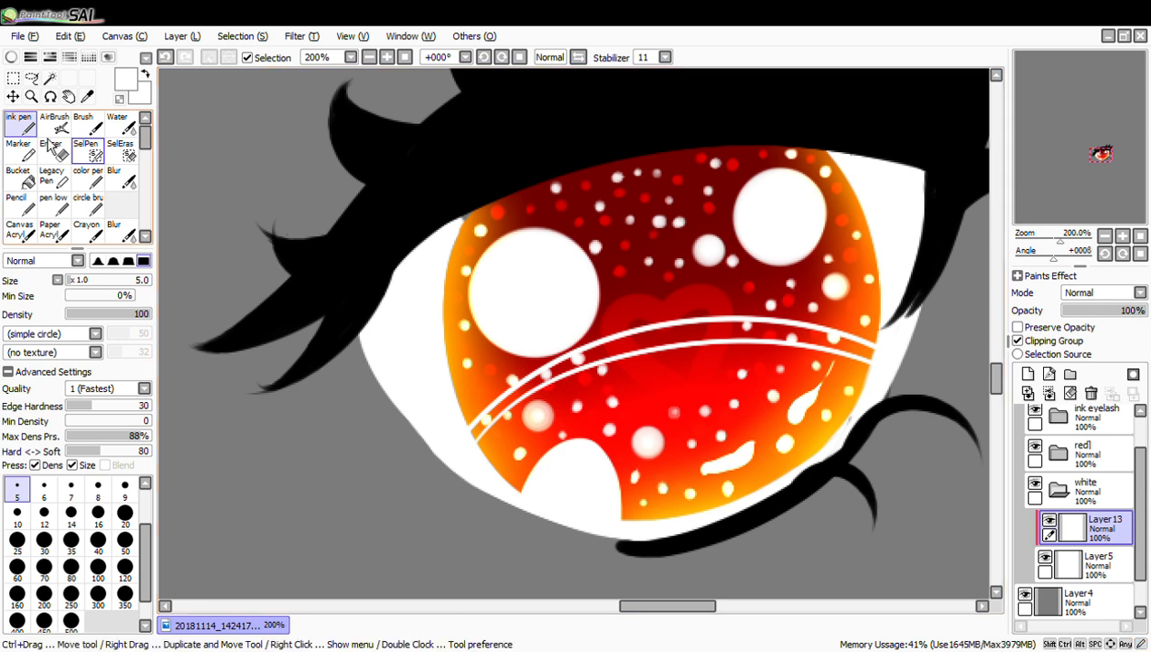
Airbrush light grey shading at size 50 on the eye white beneath the lashes, on both sides of the iris
click(11, 57)
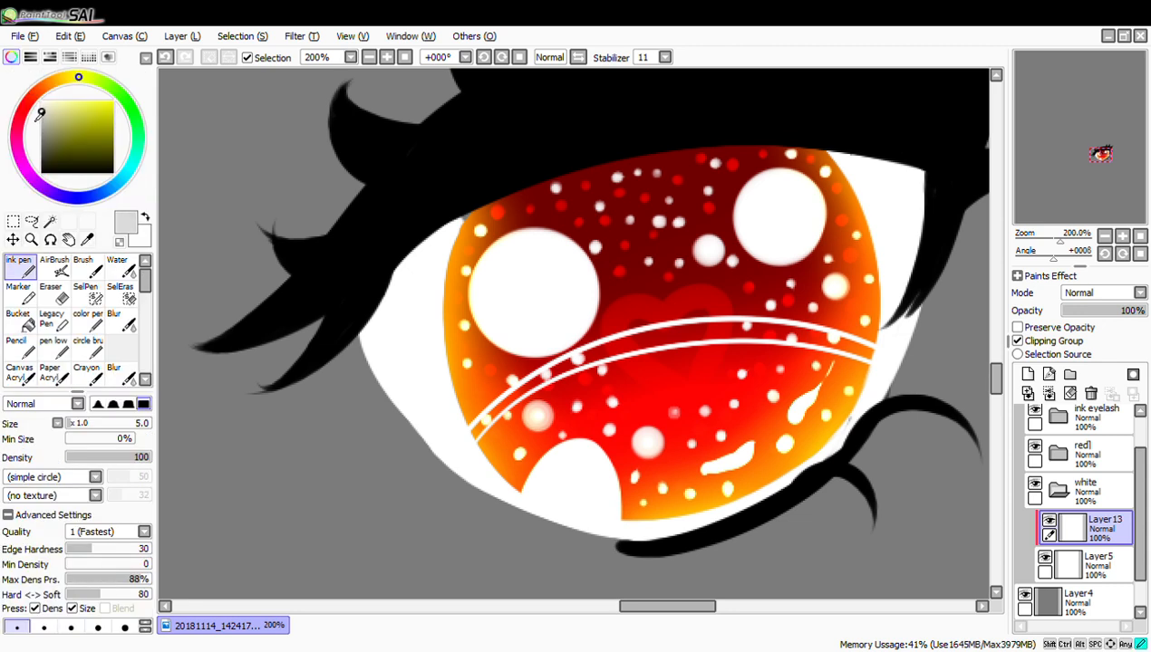
click(54, 268)
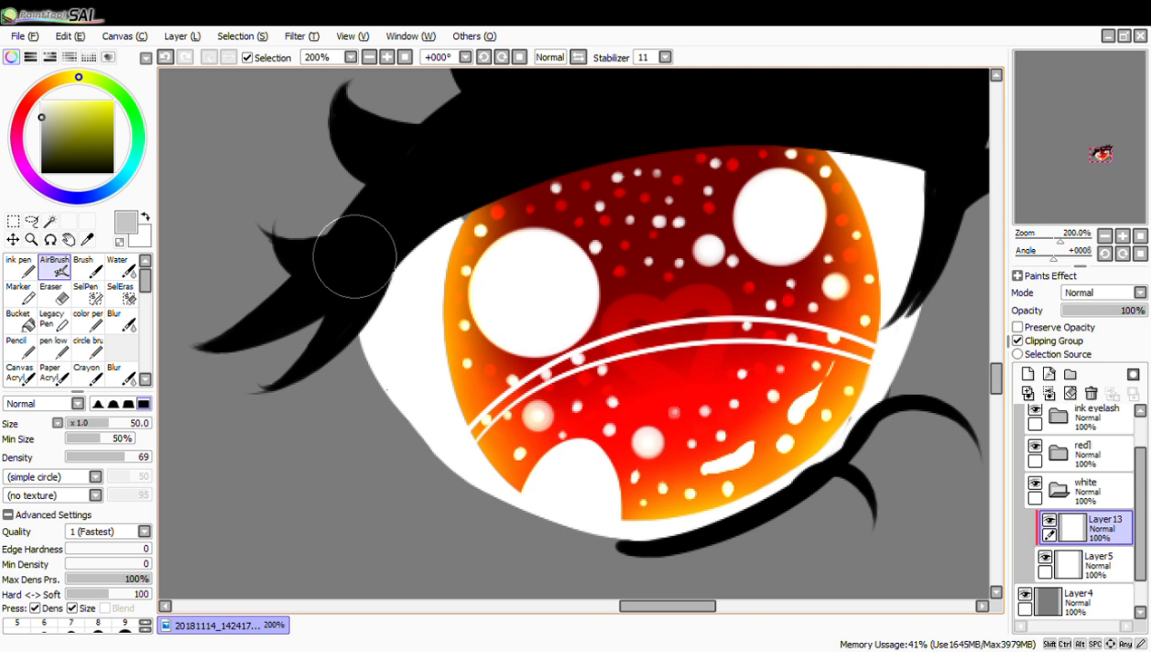
drag(372, 316, 435, 249)
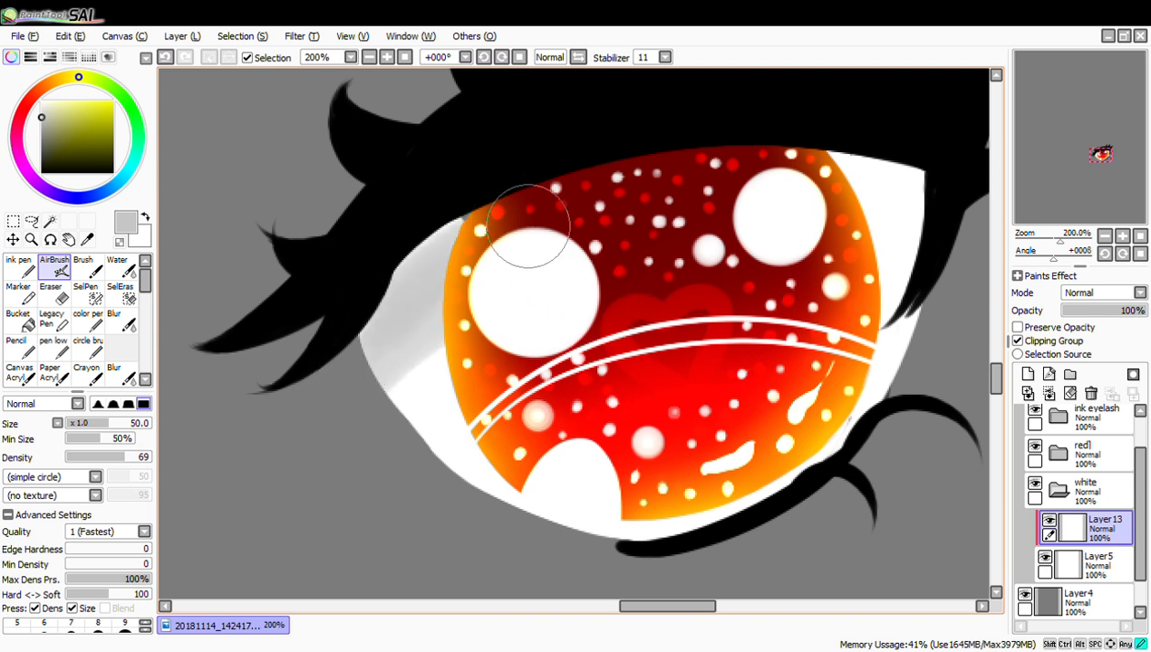
mouse_move(711, 238)
mouse_down()
mouse_move(945, 263)
mouse_move(759, 197)
mouse_move(944, 195)
mouse_up()
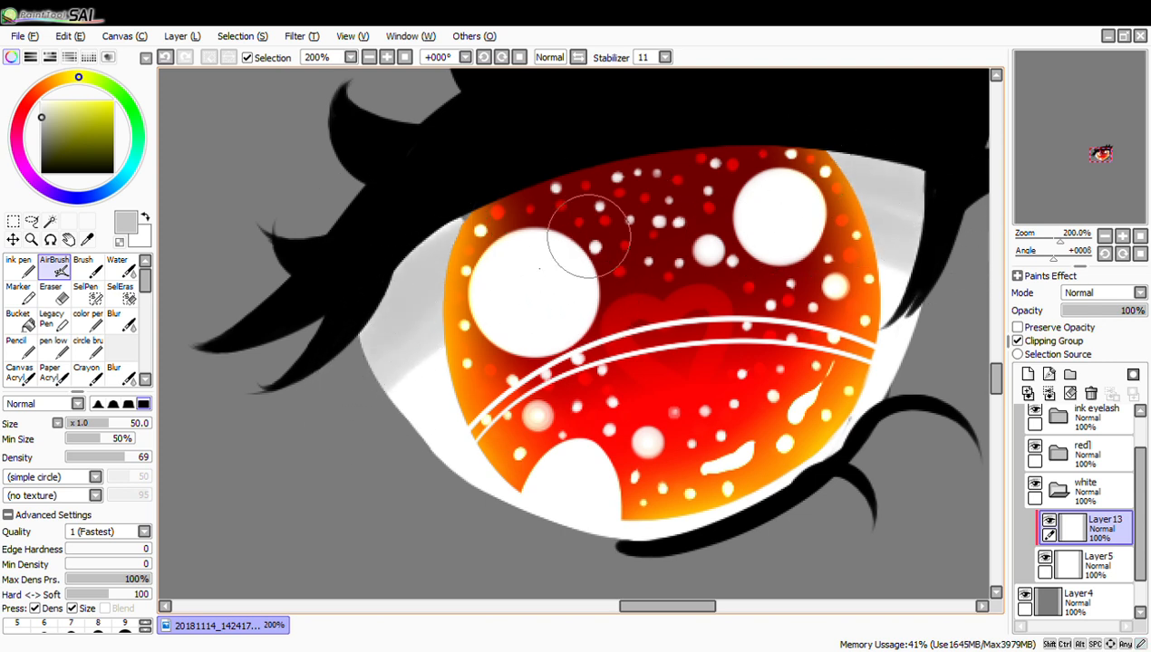
Try to airbrush grey shading along the lower edge of the eye white
mouse_move(624, 543)
mouse_down()
mouse_move(574, 530)
mouse_move(866, 464)
mouse_move(653, 520)
mouse_move(825, 453)
mouse_move(873, 418)
mouse_up()
key(ctrl+z)
key(ctrl+z)
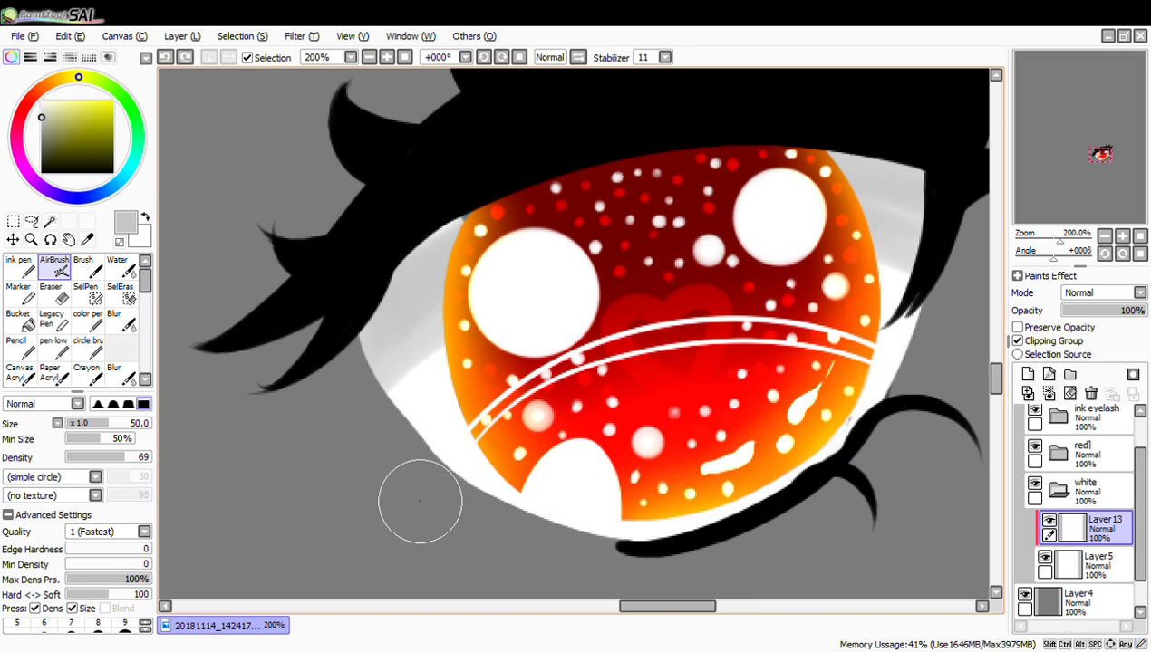
Smooth the grey shading on both sides of the eye white using the Blur brush at size 50
click(123, 321)
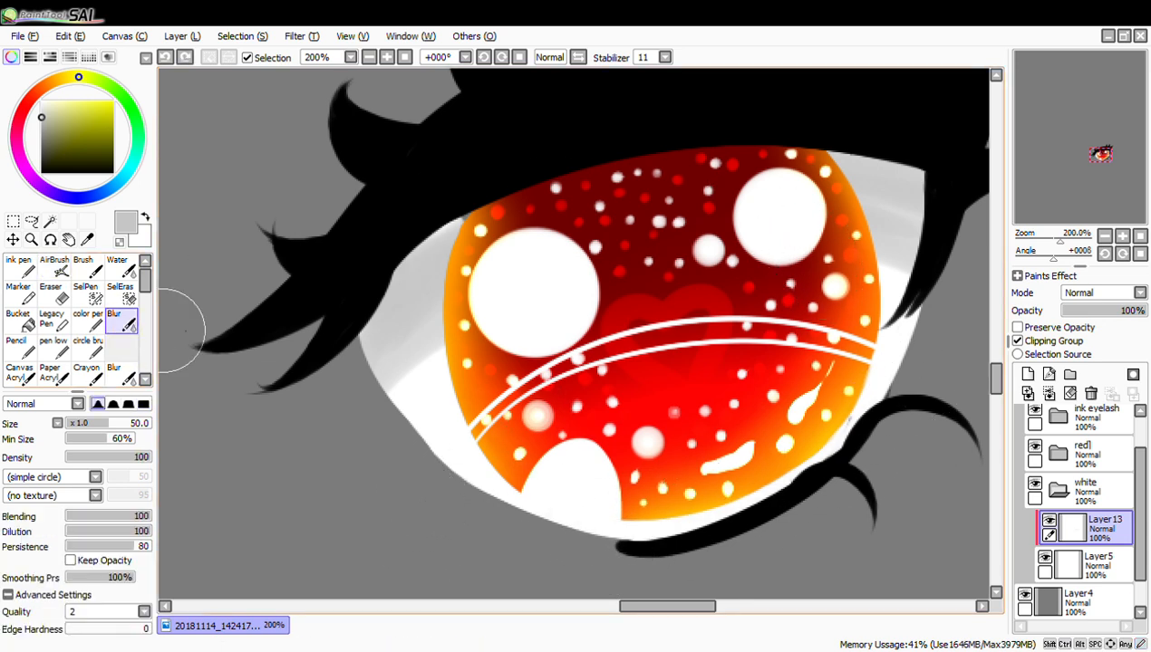
mouse_move(460, 362)
mouse_down()
mouse_move(468, 325)
mouse_move(408, 374)
mouse_move(380, 416)
mouse_move(470, 284)
mouse_move(427, 259)
mouse_move(475, 214)
mouse_move(457, 358)
mouse_up()
mouse_move(885, 269)
mouse_down()
mouse_move(922, 213)
mouse_move(814, 155)
mouse_move(930, 295)
mouse_up()
mouse_move(406, 351)
mouse_down()
mouse_move(404, 411)
mouse_move(424, 249)
mouse_up()
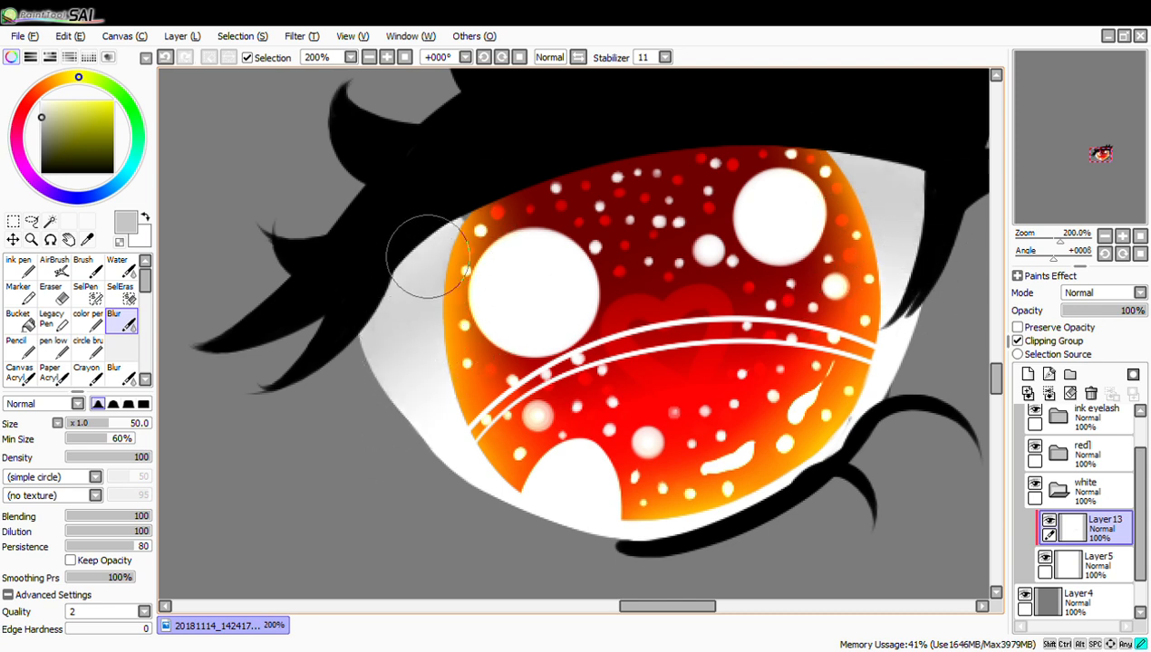
mouse_move(928, 269)
mouse_down()
mouse_move(848, 170)
mouse_move(840, 306)
mouse_up()
mouse_move(403, 363)
mouse_down()
mouse_move(425, 319)
mouse_move(403, 337)
mouse_up()
On a new clipped layer above Layer13, paint white highlights on both shaded corners of the eye using the ink pen at size 20
click(1028, 374)
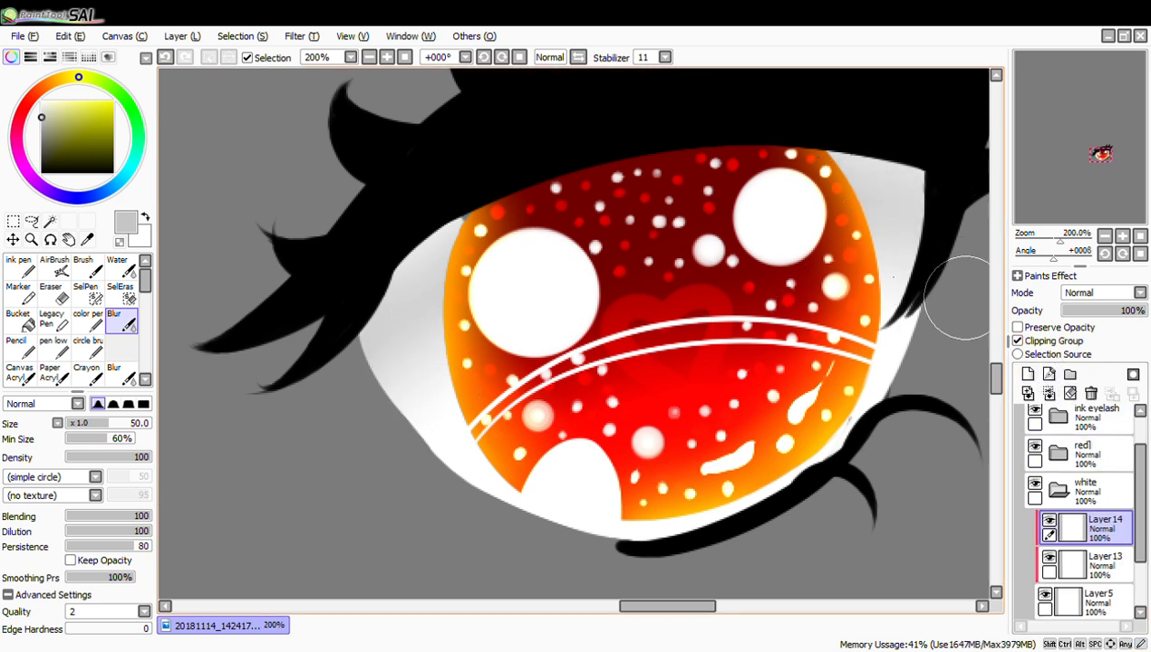
drag(98, 149, 11, 62)
click(33, 270)
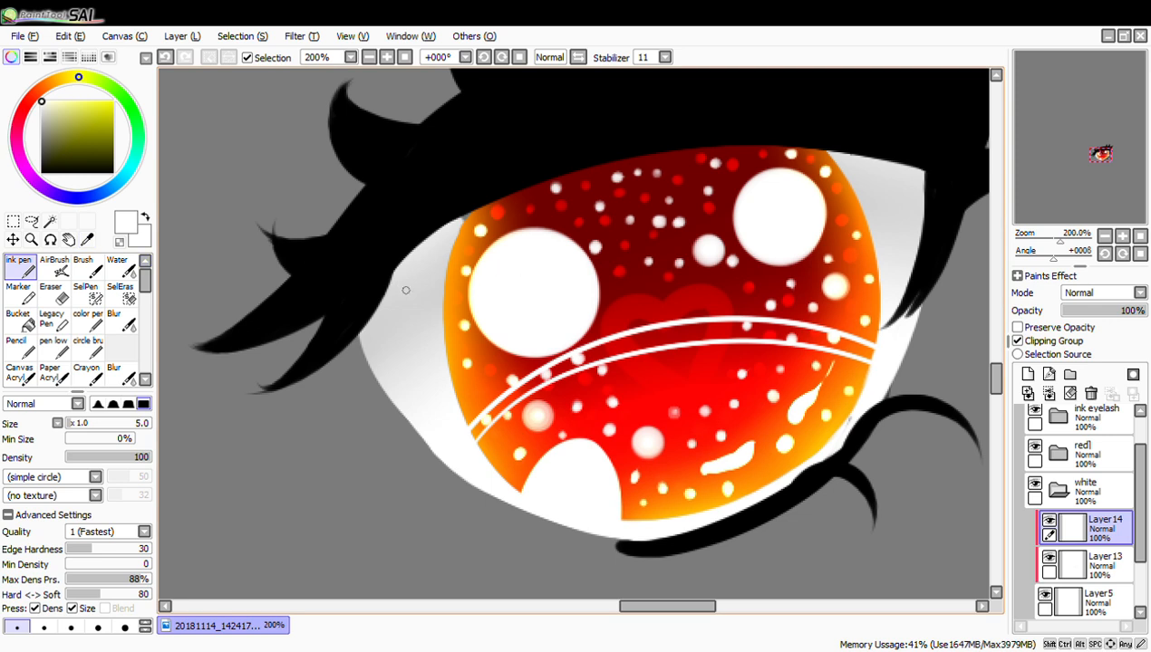
click(11, 56)
scroll(149, 537, down, 1)
click(125, 491)
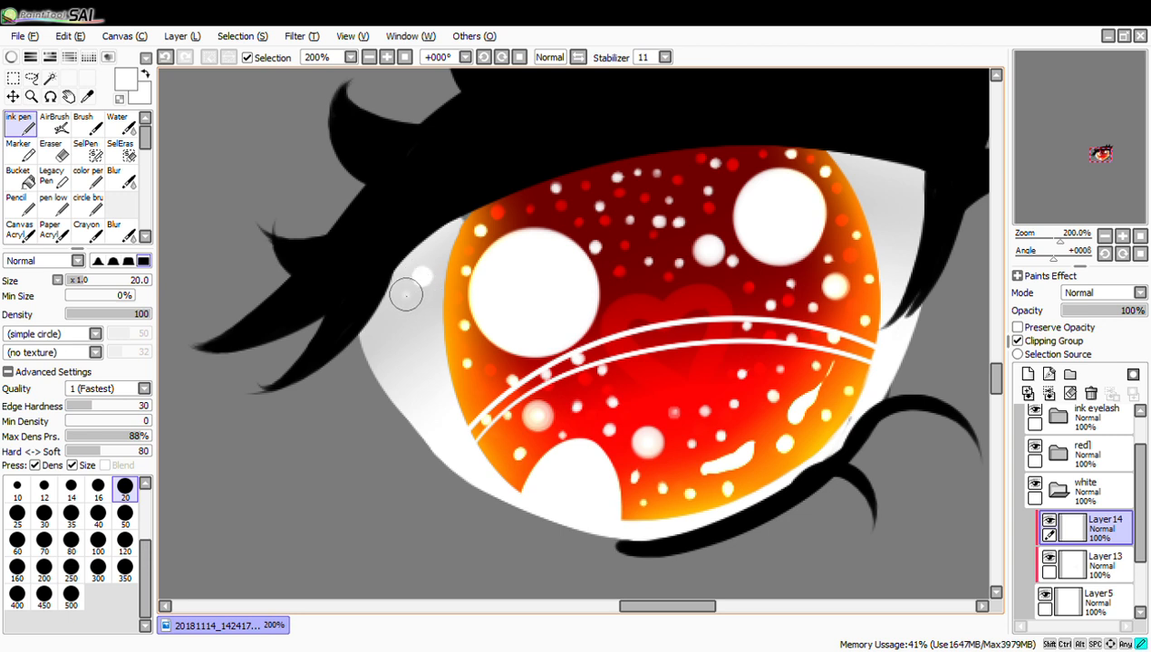
drag(379, 341, 391, 364)
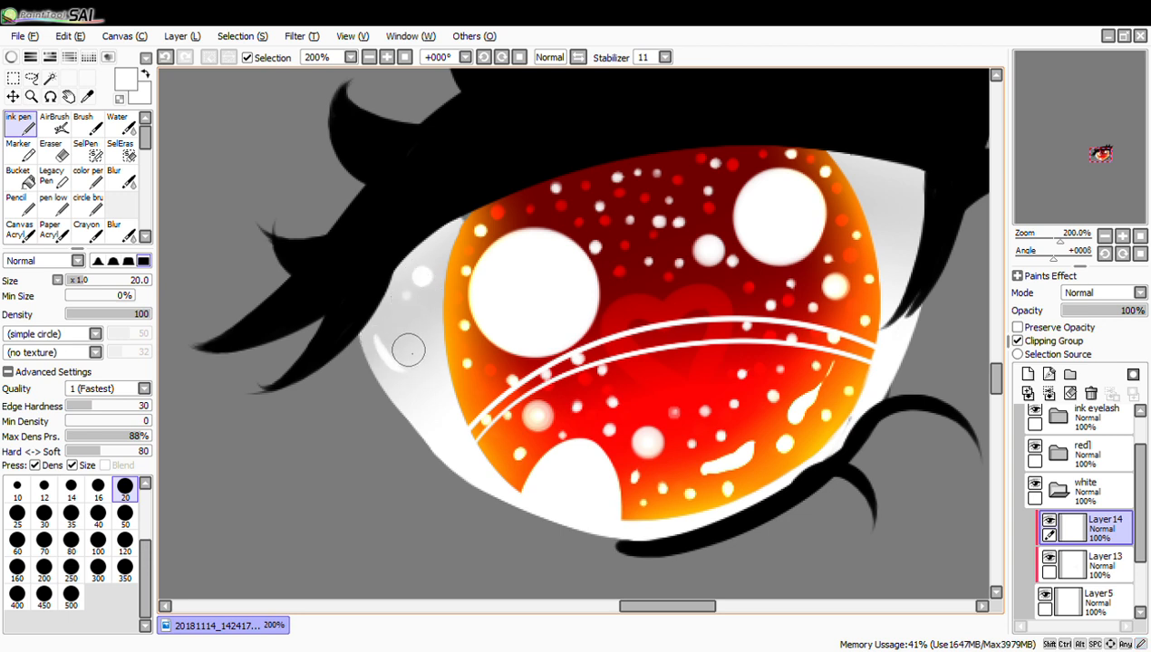
drag(915, 199, 904, 192)
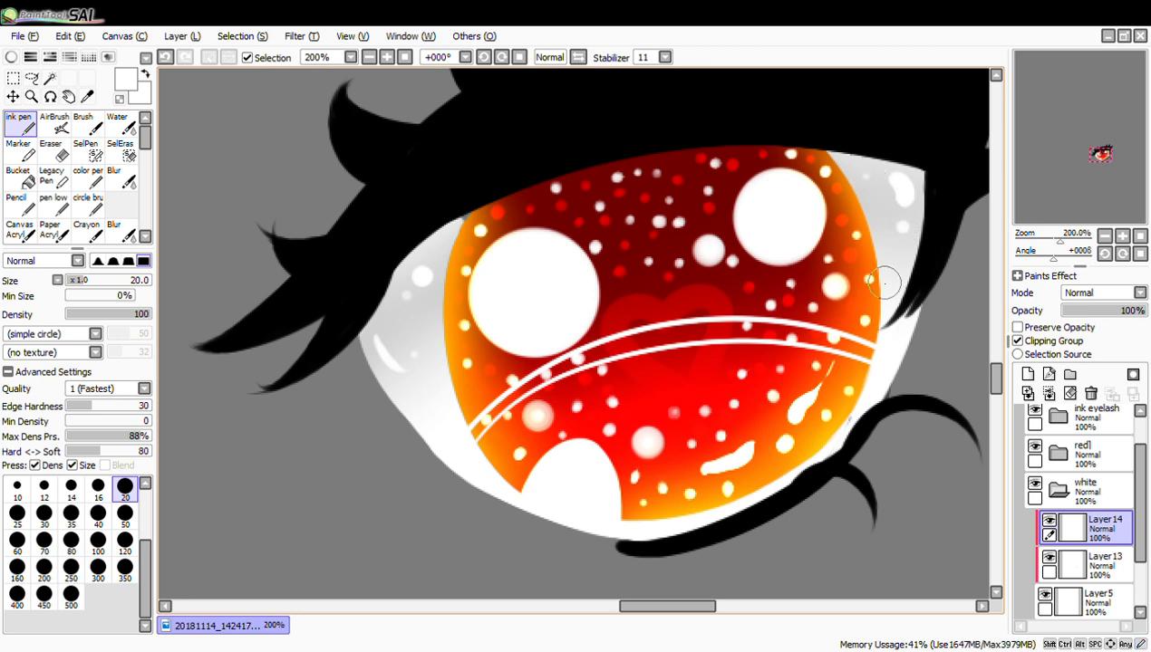
Examine the shaded and highlighted eye from a distance at 33.33% and 75% zoom
click(369, 57)
click(369, 58)
click(369, 57)
click(369, 57)
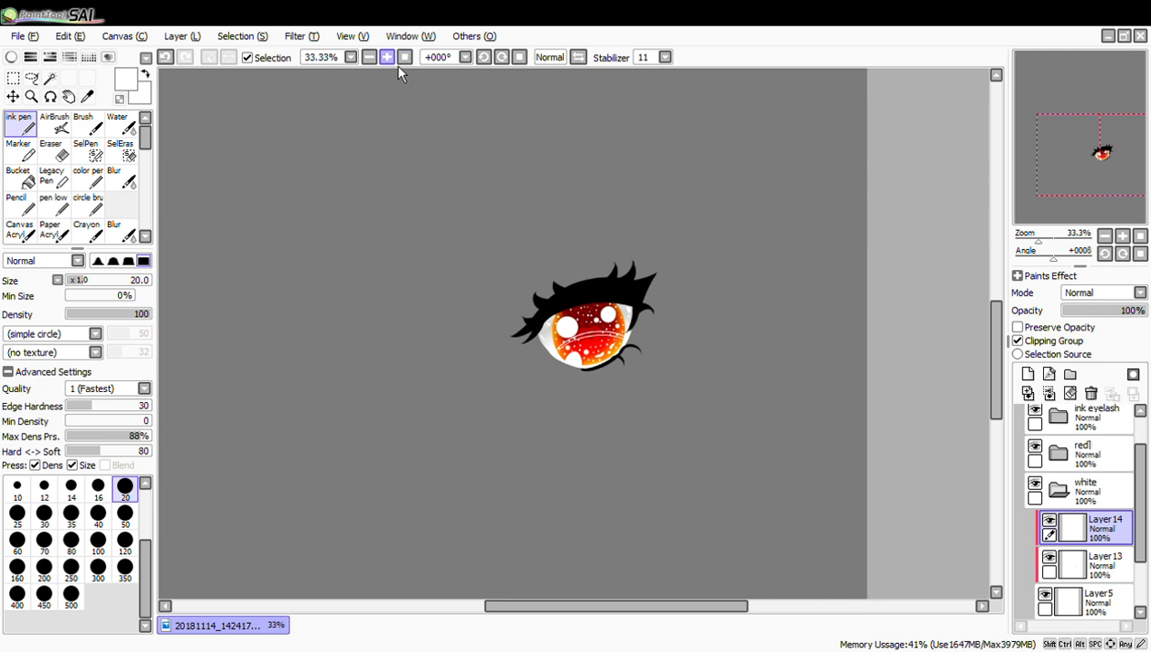
click(388, 59)
click(389, 59)
click(389, 59)
click(388, 59)
mouse_move(659, 609)
mouse_down()
mouse_move(668, 622)
mouse_move(676, 611)
mouse_up()
click(370, 60)
click(369, 60)
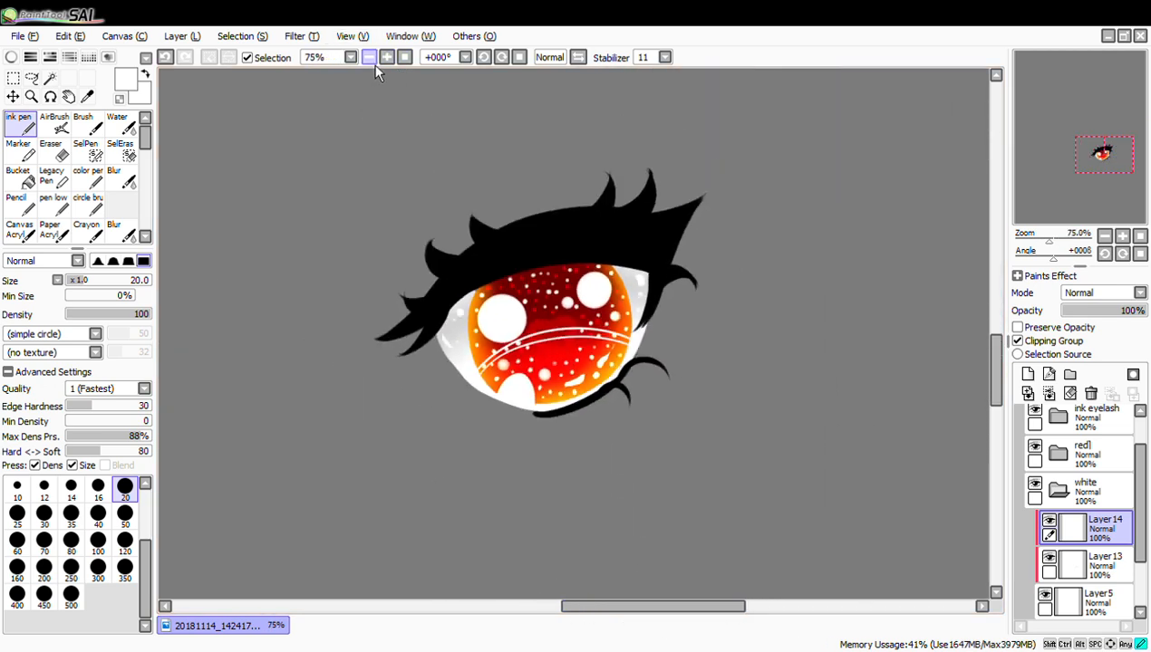
Examine the shaded eye from a distance at 16.66% zoom and up close at 150%
click(372, 60)
click(371, 60)
click(371, 60)
click(371, 60)
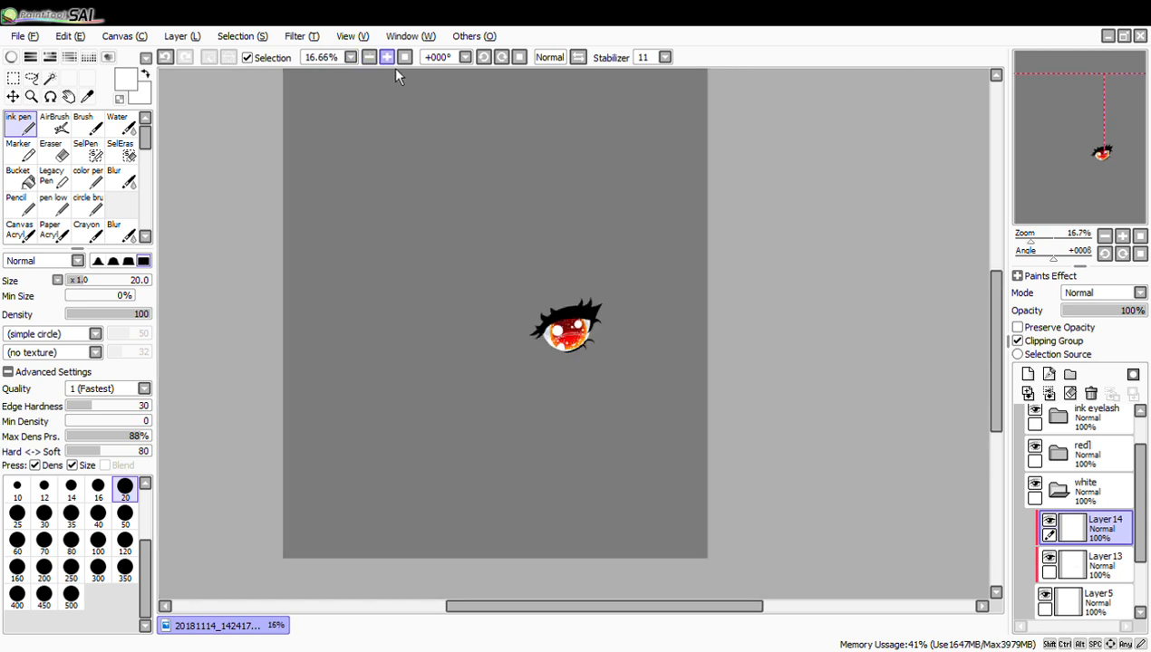
click(387, 59)
click(387, 59)
click(387, 59)
click(387, 59)
click(386, 59)
click(387, 59)
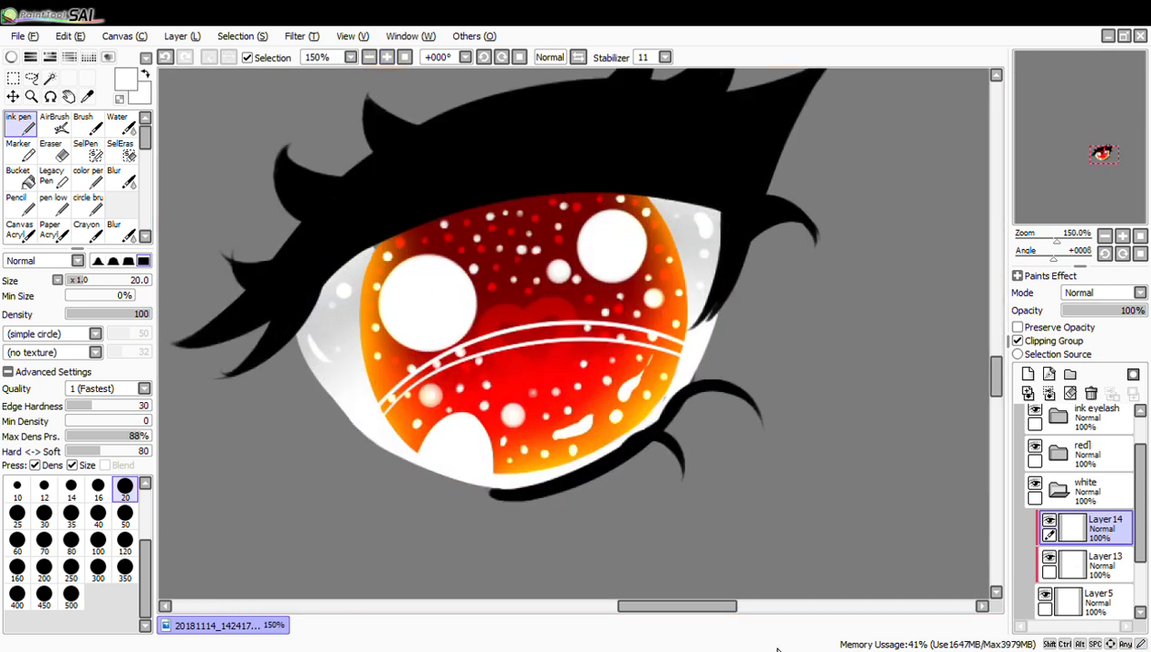
drag(731, 607, 722, 634)
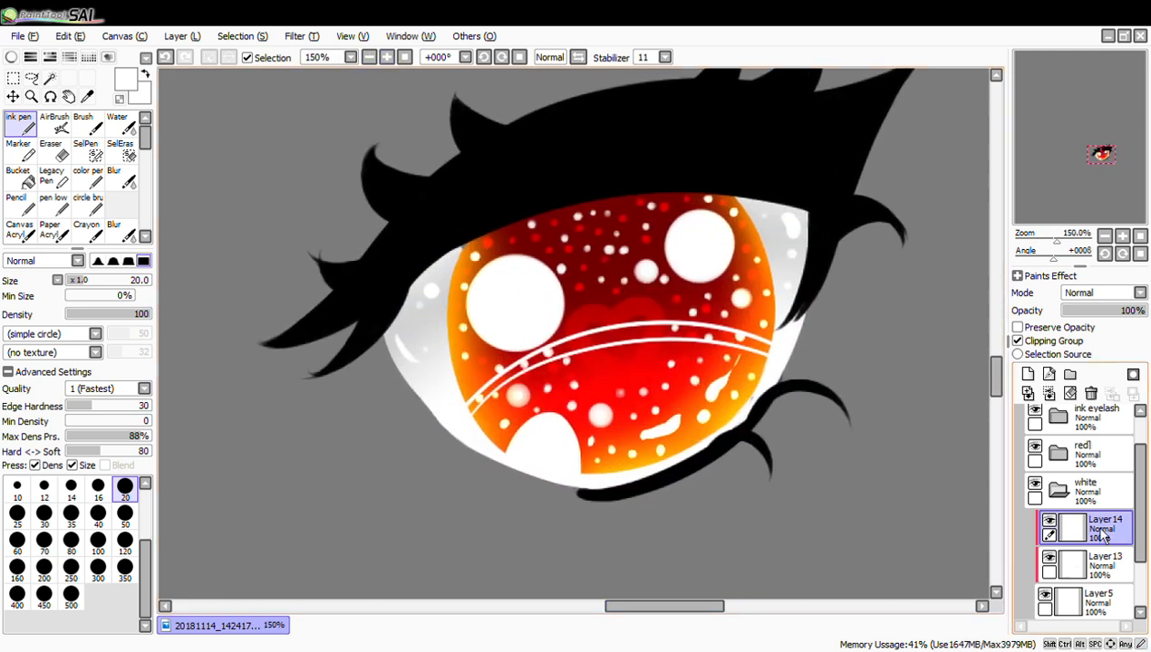
Collapse the white folder, open the ink eyelash folder and identify Layer2 as the lash artwork by toggling its visibility
click(1069, 495)
scroll(1130, 497, up, 2)
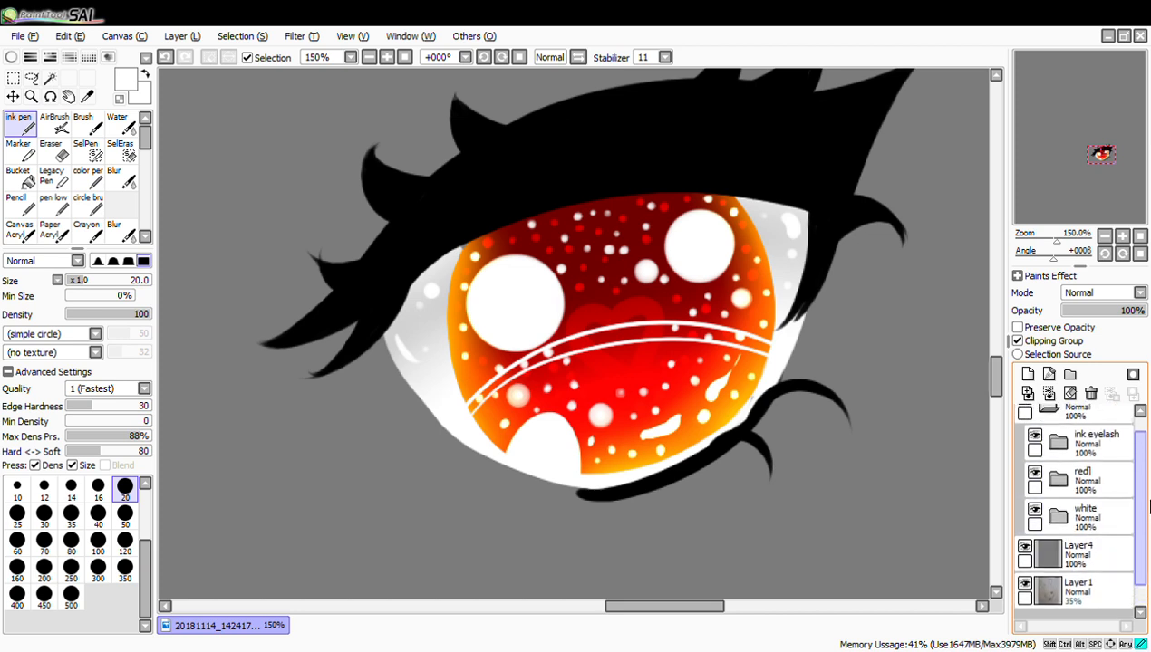
click(1092, 457)
click(1058, 460)
click(1082, 498)
click(1044, 490)
click(1045, 491)
click(1045, 490)
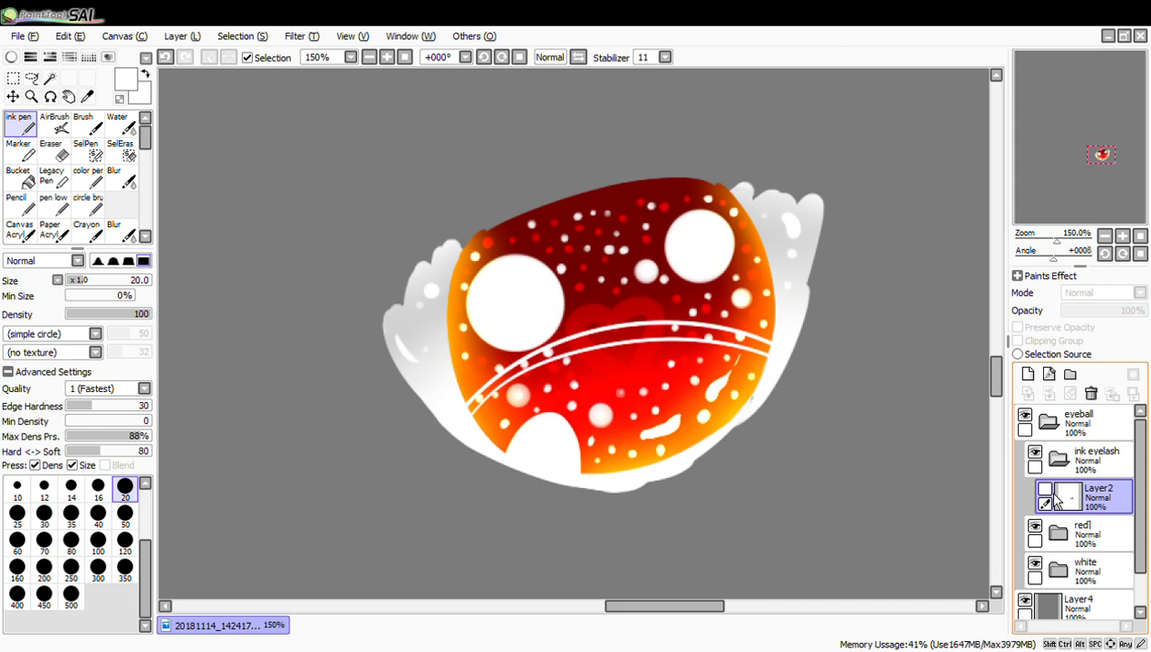
click(1045, 490)
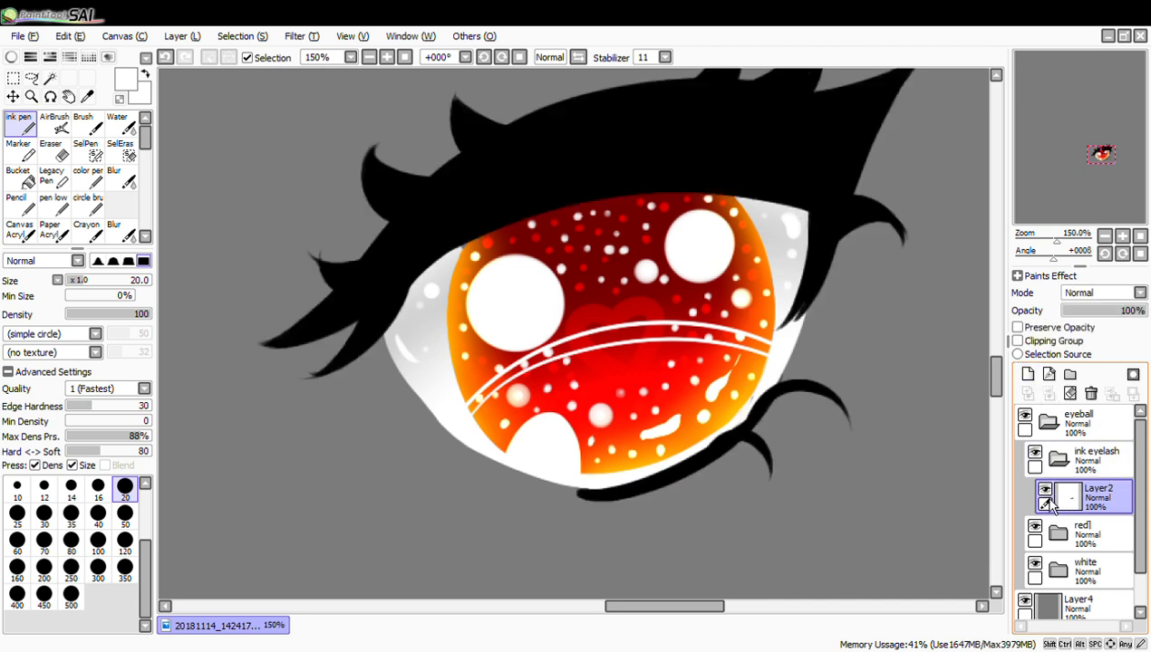
Add a new layer above Layer2 in the ink eyelash folder and clip it to the lash artwork
click(1028, 375)
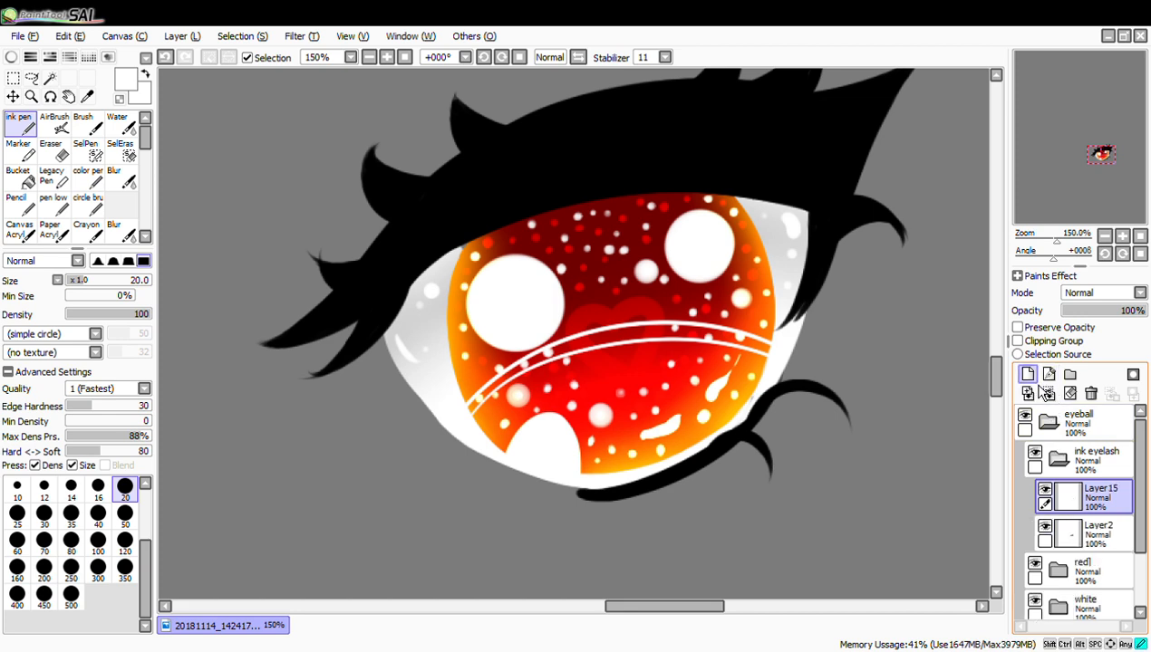
click(1053, 342)
click(1045, 528)
click(1045, 527)
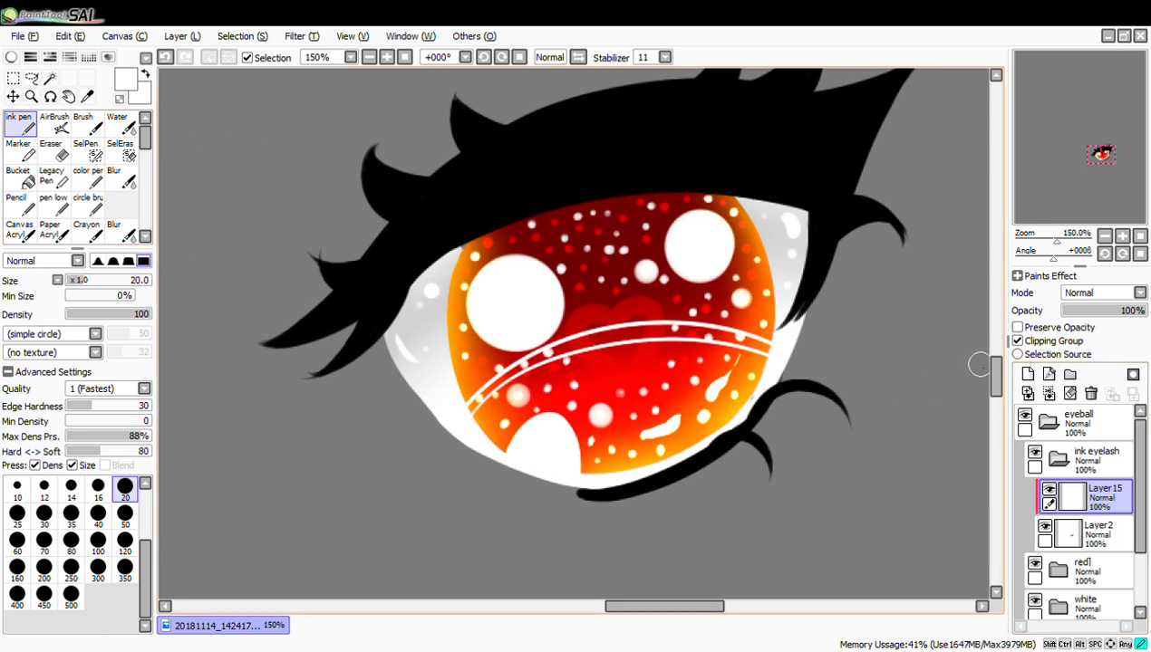
Sample the dark red of the upper iris and airbrush it over both ends of the upper lashes at size 120
scroll(996, 373, up, 2)
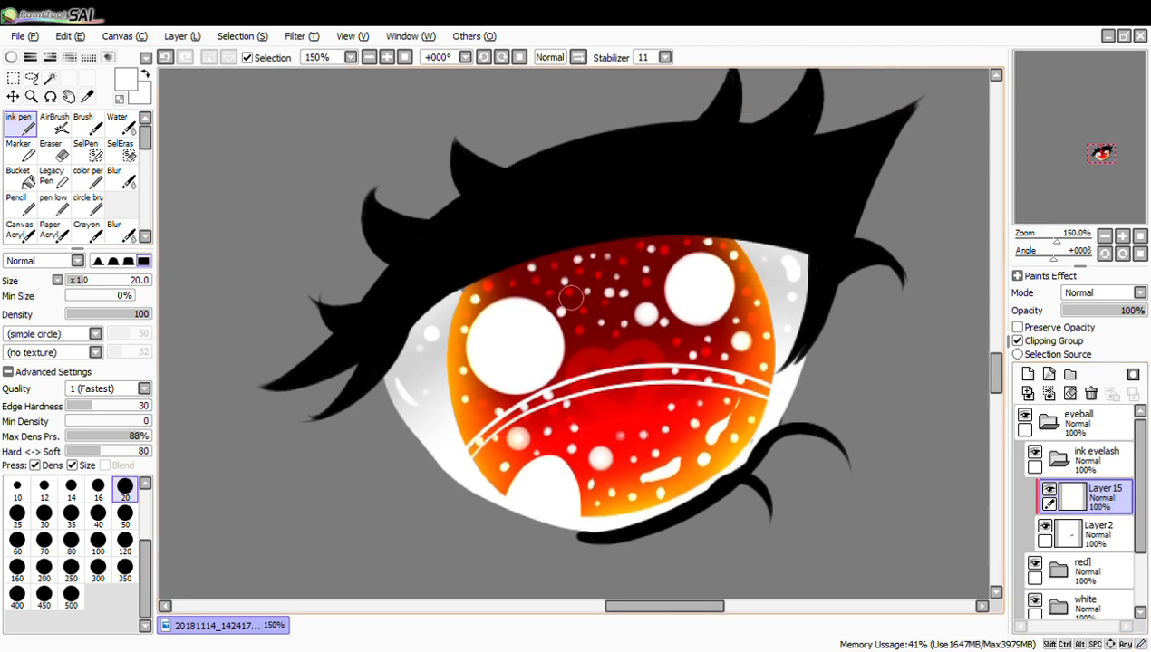
alt+click(592, 334)
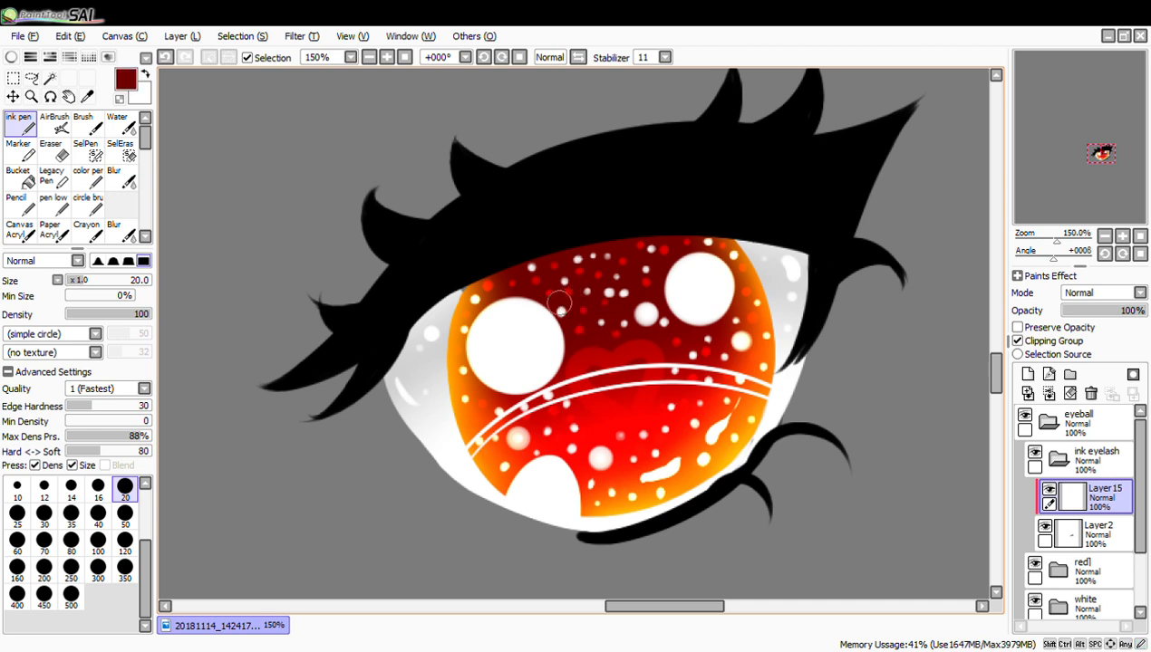
click(53, 124)
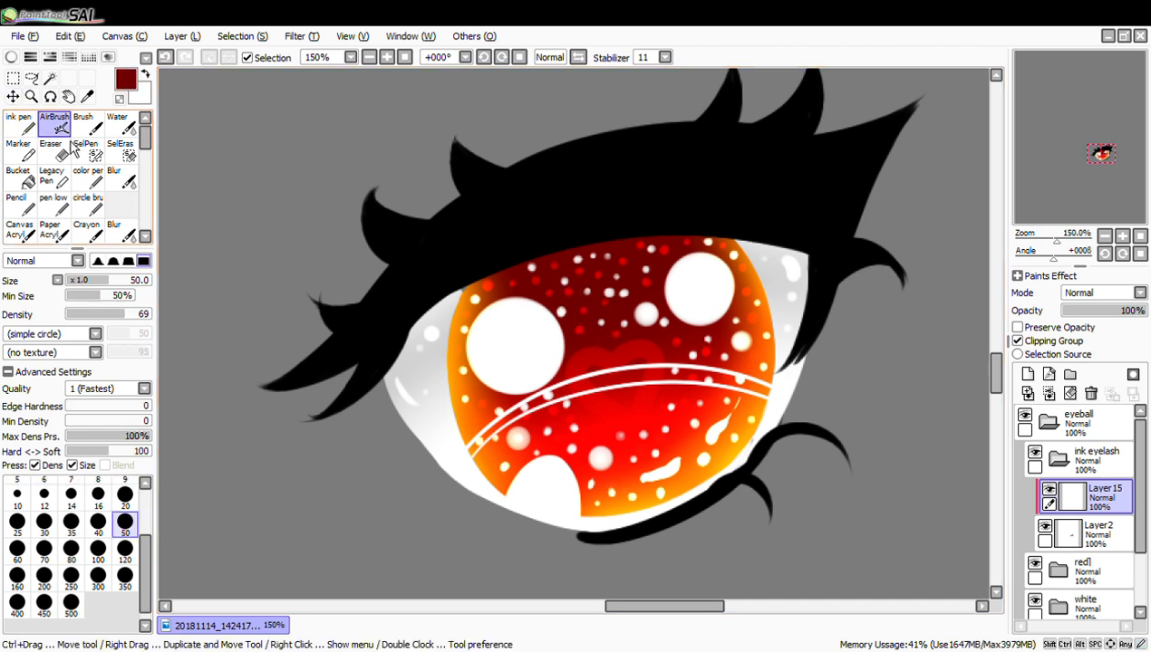
click(133, 556)
mouse_move(339, 347)
mouse_down()
mouse_move(392, 309)
mouse_move(415, 327)
mouse_move(281, 376)
mouse_move(287, 404)
mouse_move(844, 282)
mouse_move(851, 299)
mouse_move(854, 160)
mouse_move(893, 115)
mouse_move(809, 318)
mouse_move(774, 335)
mouse_move(807, 213)
mouse_move(781, 116)
mouse_move(828, 101)
mouse_move(865, 160)
mouse_move(772, 234)
mouse_move(892, 139)
mouse_move(873, 284)
mouse_move(765, 258)
mouse_up()
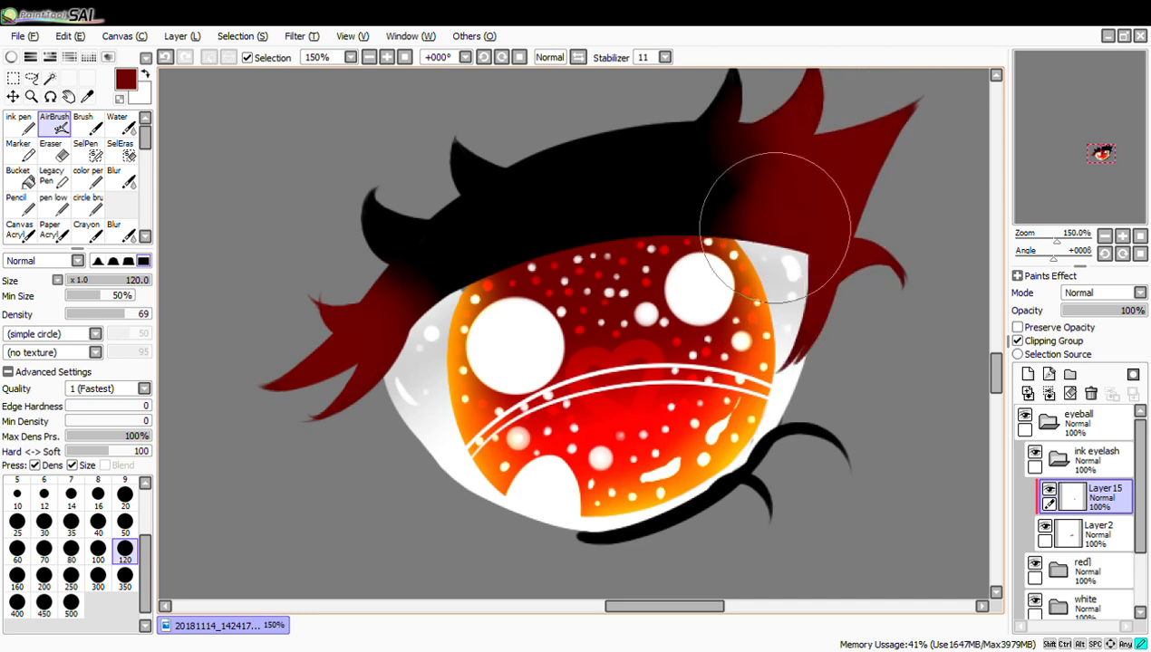
mouse_move(372, 277)
mouse_down()
mouse_move(410, 335)
mouse_move(477, 257)
mouse_move(444, 306)
mouse_move(396, 264)
mouse_move(416, 218)
mouse_move(420, 284)
mouse_up()
Blend the dark red lash ends into the black middle using the Blur brush at size 50
click(122, 177)
mouse_move(744, 223)
mouse_down()
mouse_move(716, 175)
mouse_move(719, 116)
mouse_move(708, 179)
mouse_move(733, 217)
mouse_move(768, 120)
mouse_move(686, 242)
mouse_move(705, 128)
mouse_up()
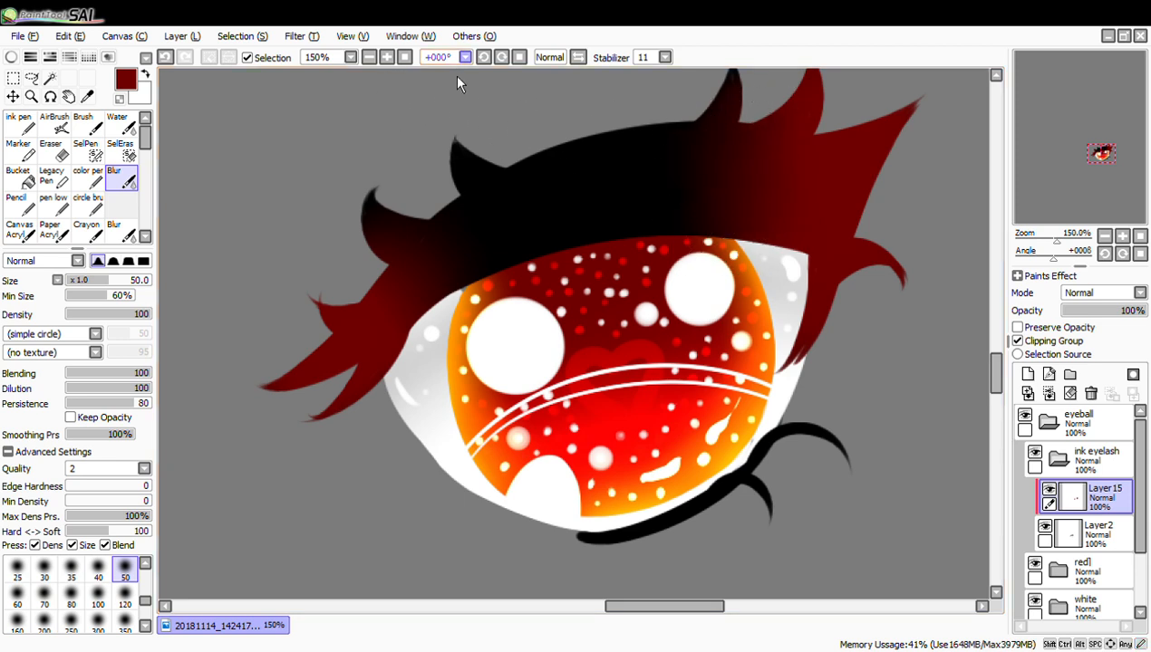
click(370, 58)
click(370, 58)
click(369, 58)
click(405, 59)
mouse_move(668, 242)
mouse_down()
mouse_move(654, 241)
mouse_move(732, 162)
mouse_move(686, 284)
mouse_up()
click(71, 595)
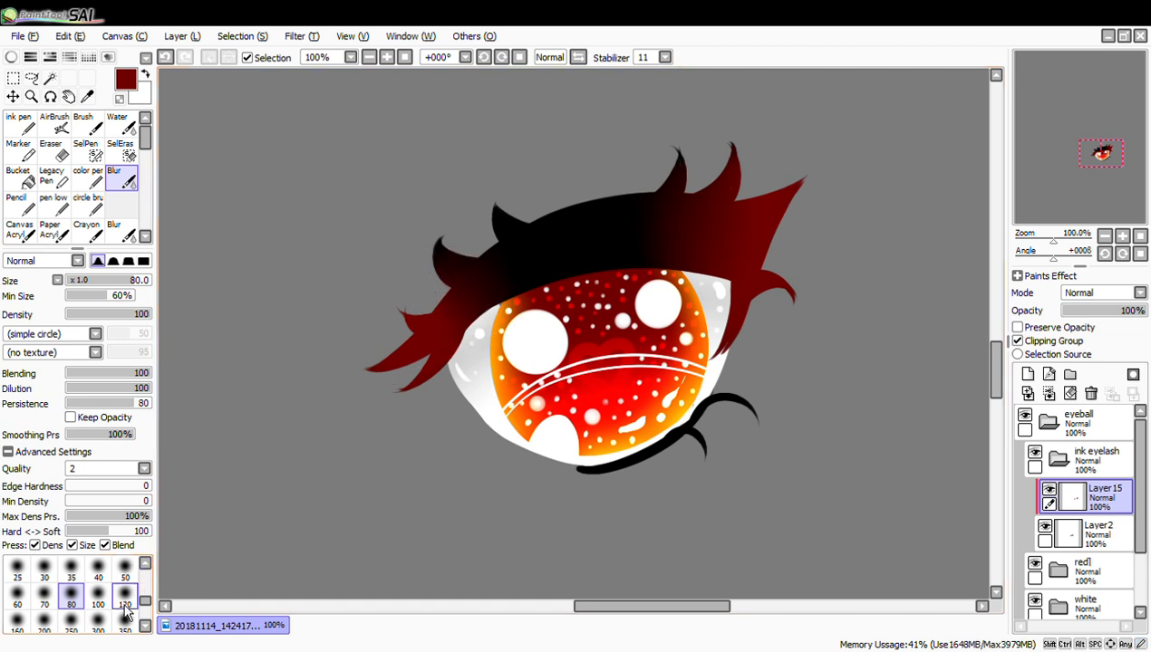
click(125, 569)
drag(1000, 398, 1000, 397)
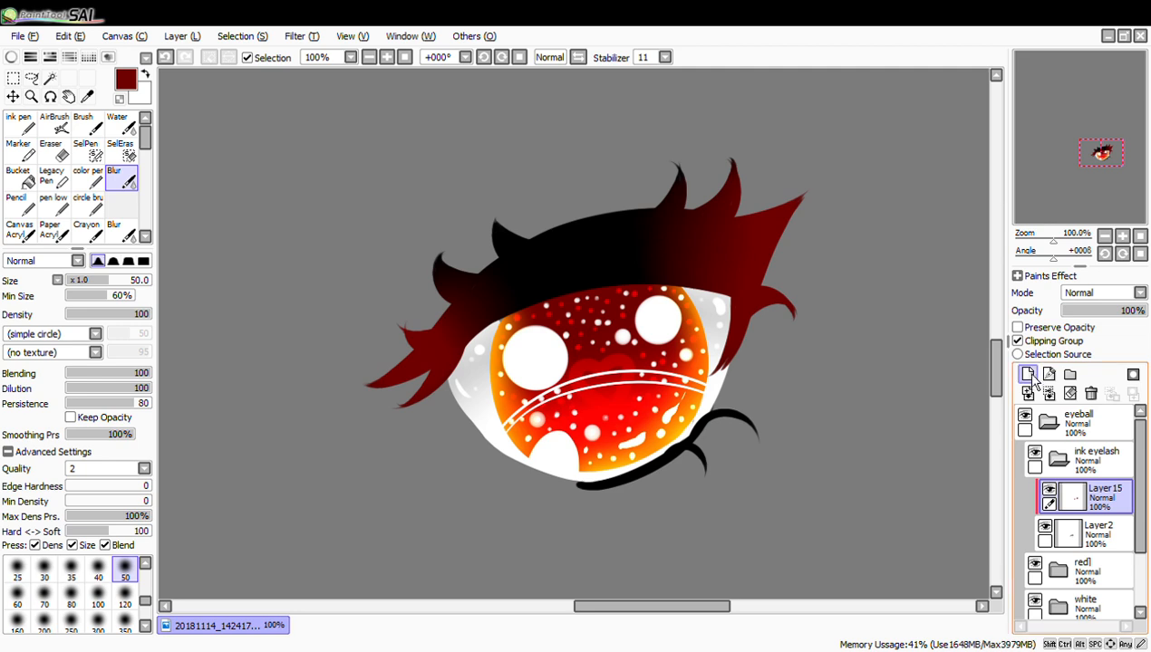
Add another clipped layer above the dark red lash shading and switch to the white ink pen at size 20
click(1033, 376)
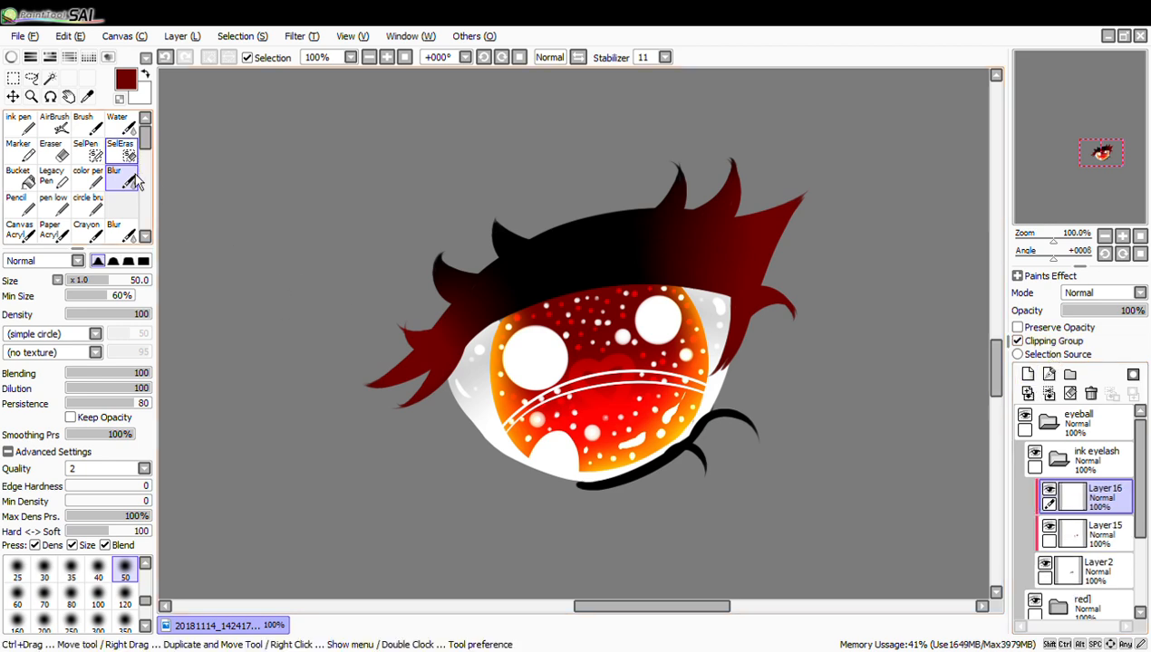
click(60, 136)
click(18, 122)
click(11, 57)
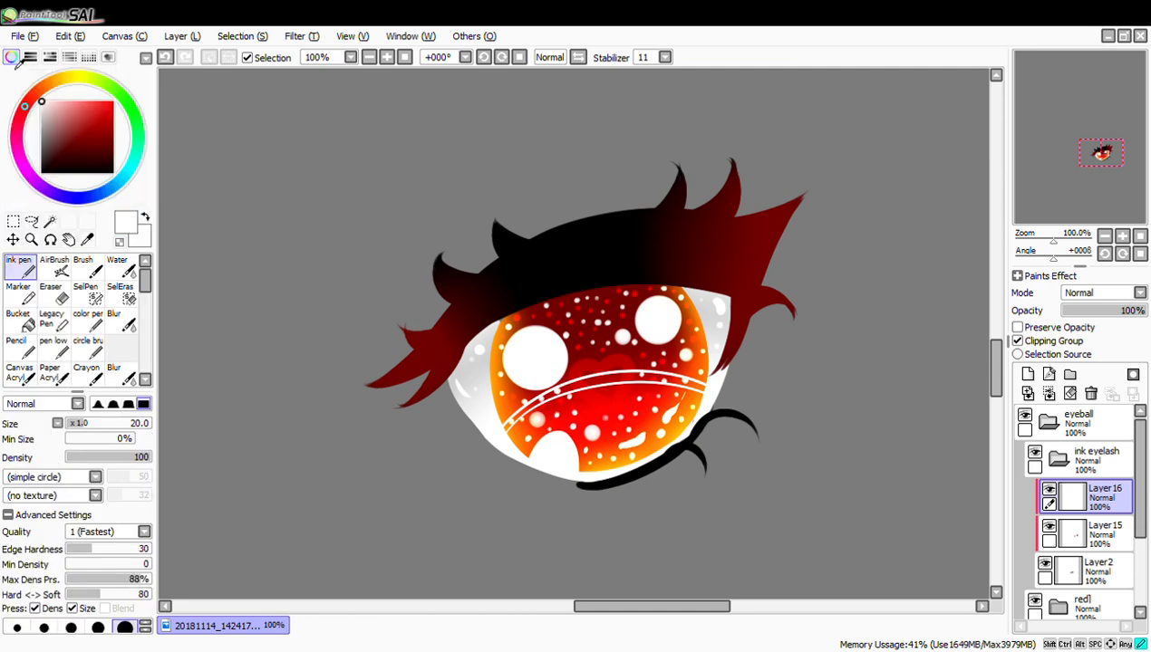
click(11, 57)
Paint a white highlight streak and scattered dots on the lowest lashes at the eye's left corner
click(387, 57)
click(388, 58)
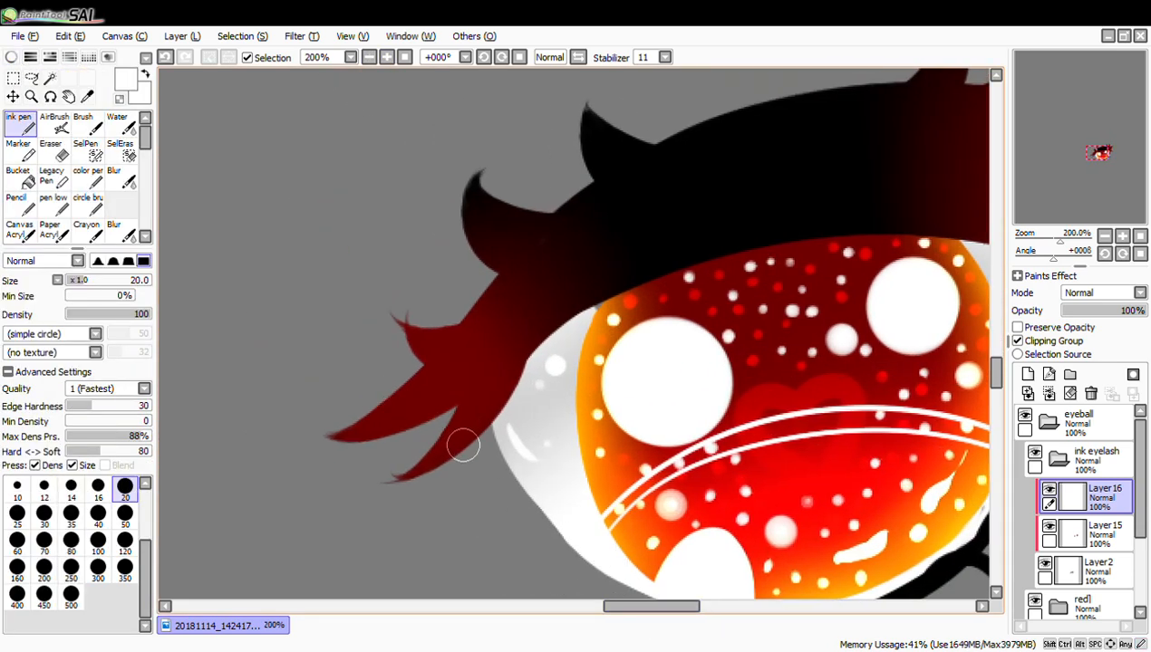
drag(483, 408, 509, 360)
key(ctrl+z)
drag(474, 421, 510, 369)
click(499, 366)
click(451, 442)
click(372, 423)
click(440, 379)
click(415, 410)
click(481, 383)
click(433, 347)
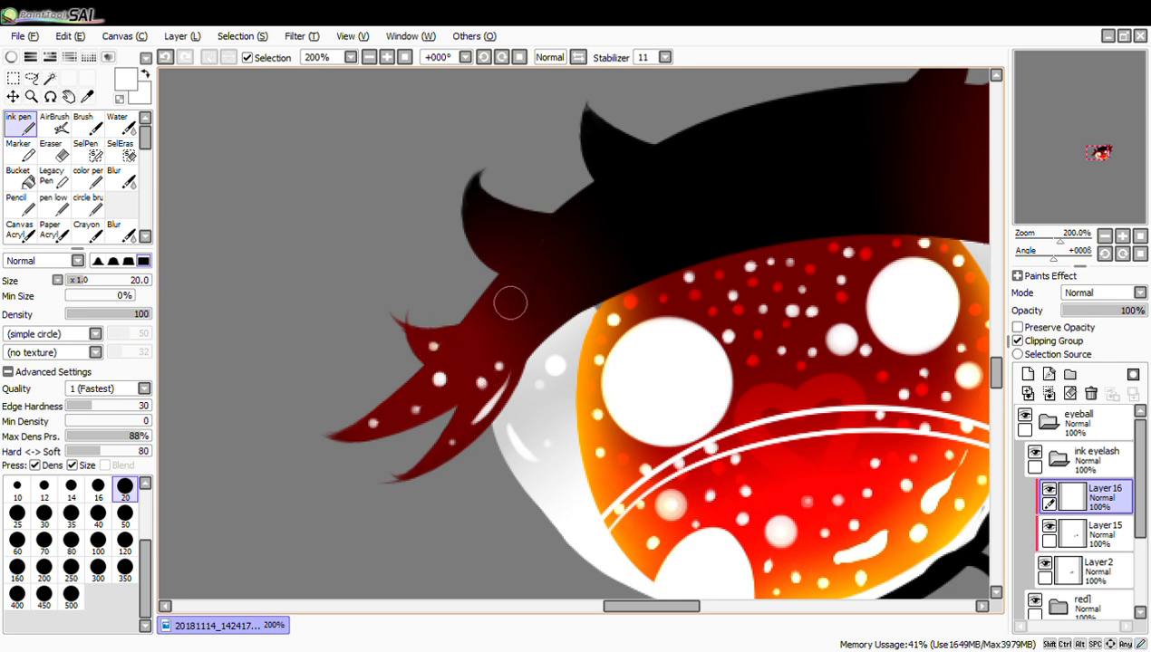
Paint a long white highlight and small dots on the curved lash above the eye's left corner
drag(511, 303, 573, 243)
click(570, 276)
click(546, 308)
click(482, 334)
click(471, 356)
click(499, 244)
click(479, 213)
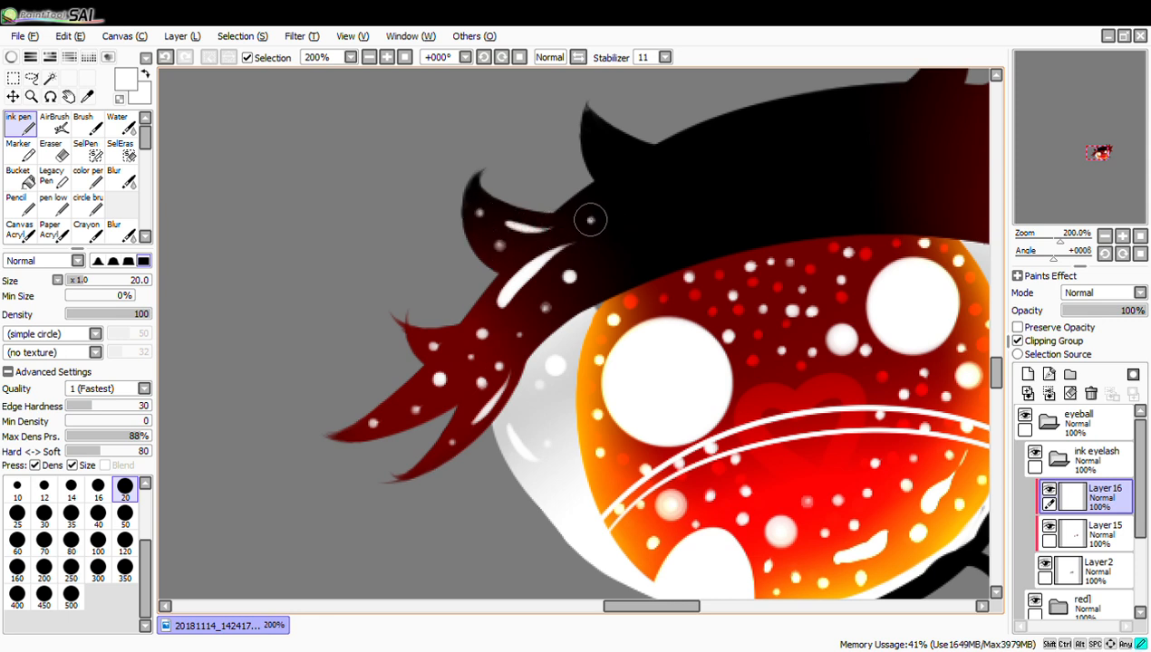
Paint a thin white rim highlight and a few dots on the small spike at the upper lash line's left
mouse_move(588, 104)
mouse_down()
mouse_move(596, 177)
mouse_move(584, 167)
mouse_up()
click(596, 132)
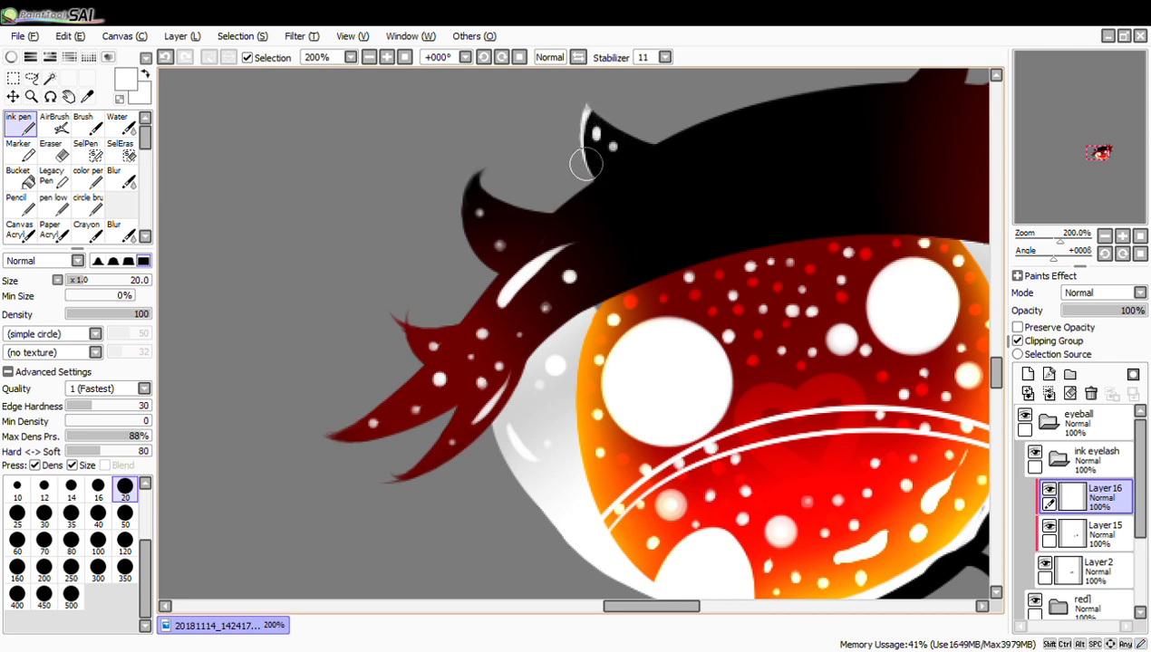
click(582, 214)
drag(652, 606, 682, 606)
click(354, 267)
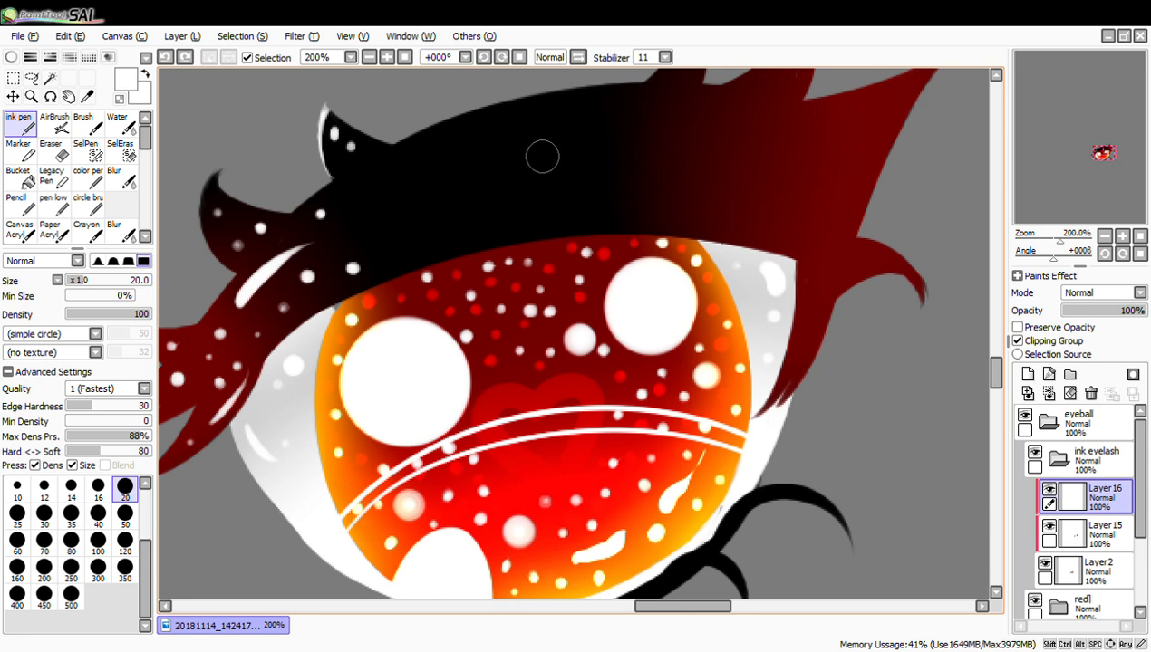
Paint a long white highlight along the upper lash line's top edge and scatter dots across its black middle
drag(501, 134, 666, 112)
click(682, 126)
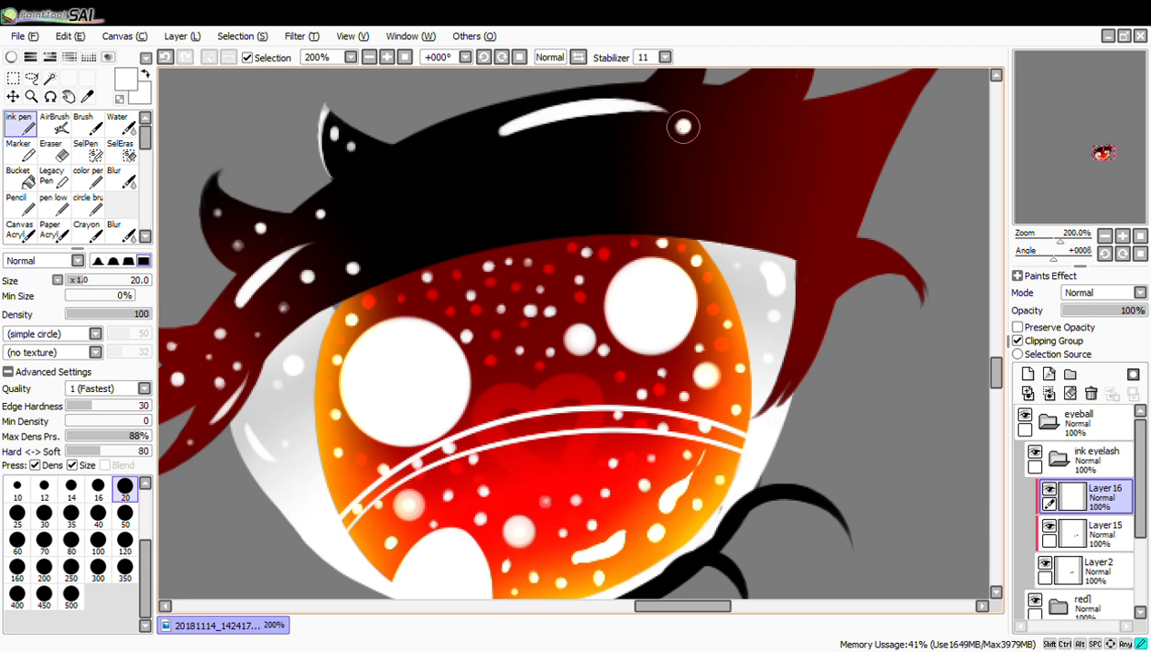
click(441, 157)
click(482, 188)
click(418, 230)
click(383, 191)
click(371, 224)
click(444, 192)
click(358, 178)
click(555, 212)
click(482, 233)
click(607, 147)
click(535, 169)
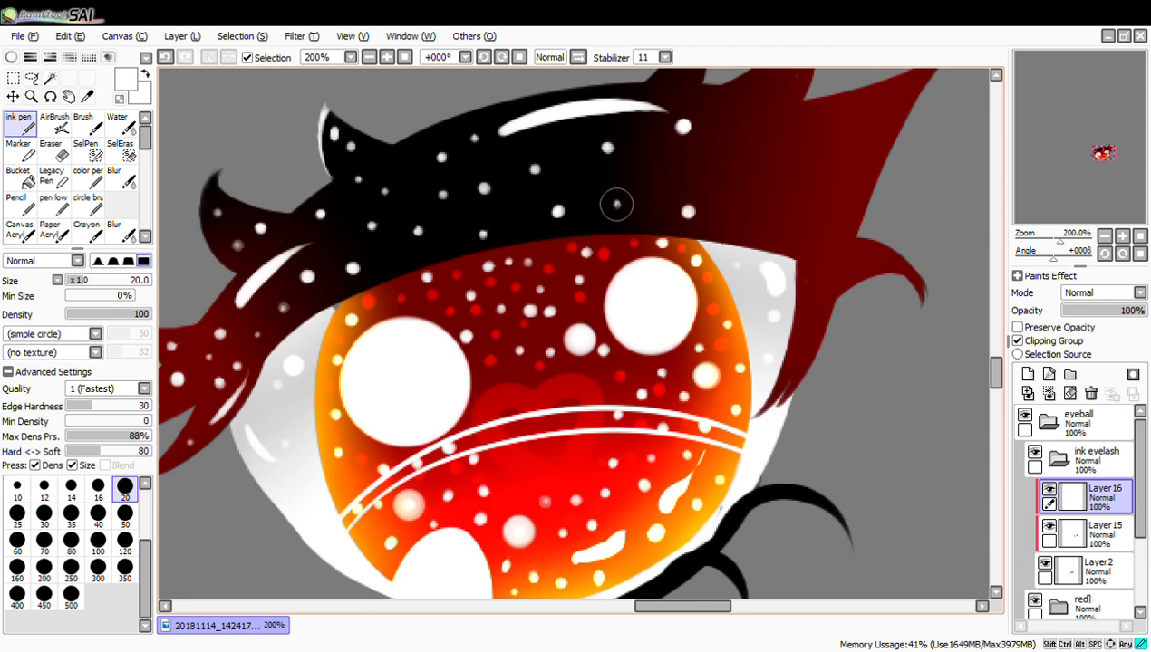
click(720, 156)
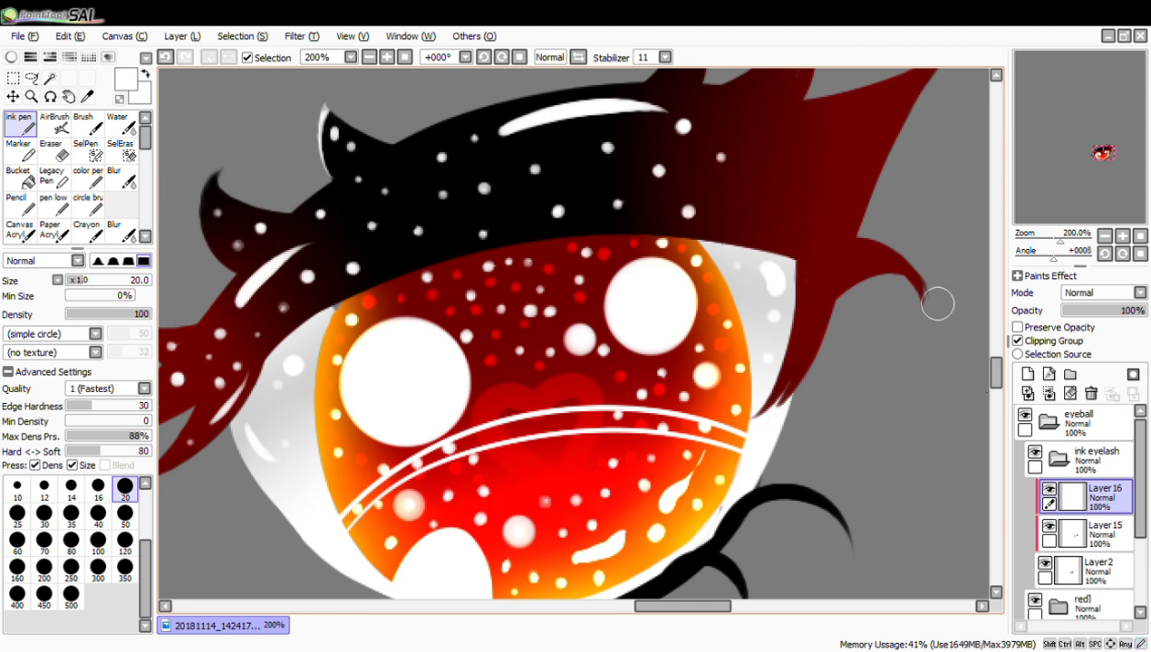
Add a small white highlight and dots to the two upright lash spikes on the right side
scroll(978, 326, up, 2)
drag(697, 104, 692, 155)
key(ctrl+z)
click(685, 130)
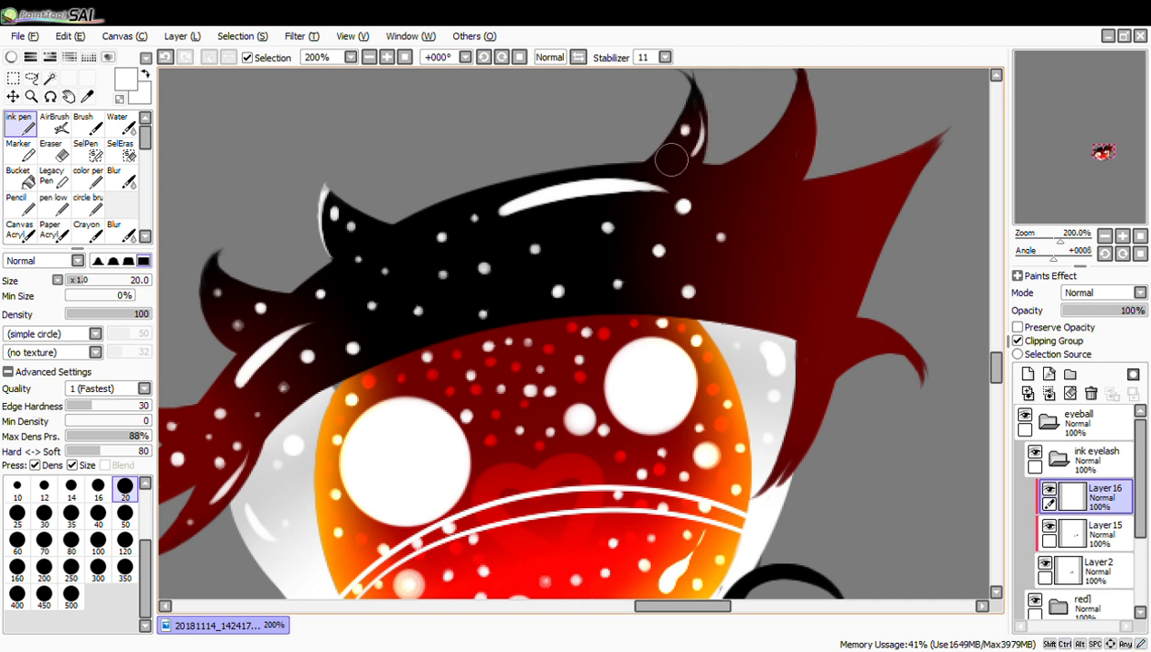
click(777, 181)
click(738, 188)
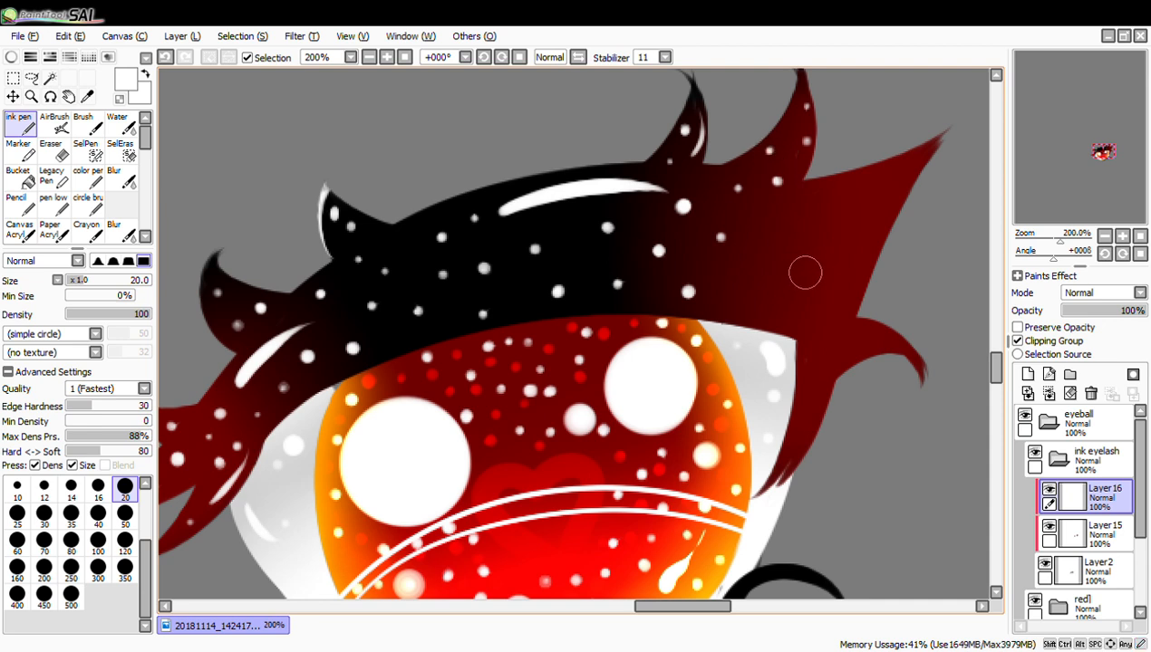
Paint white highlights and dots on the outer lash wing and the curled and downward lashes at the right corner
drag(877, 220, 863, 241)
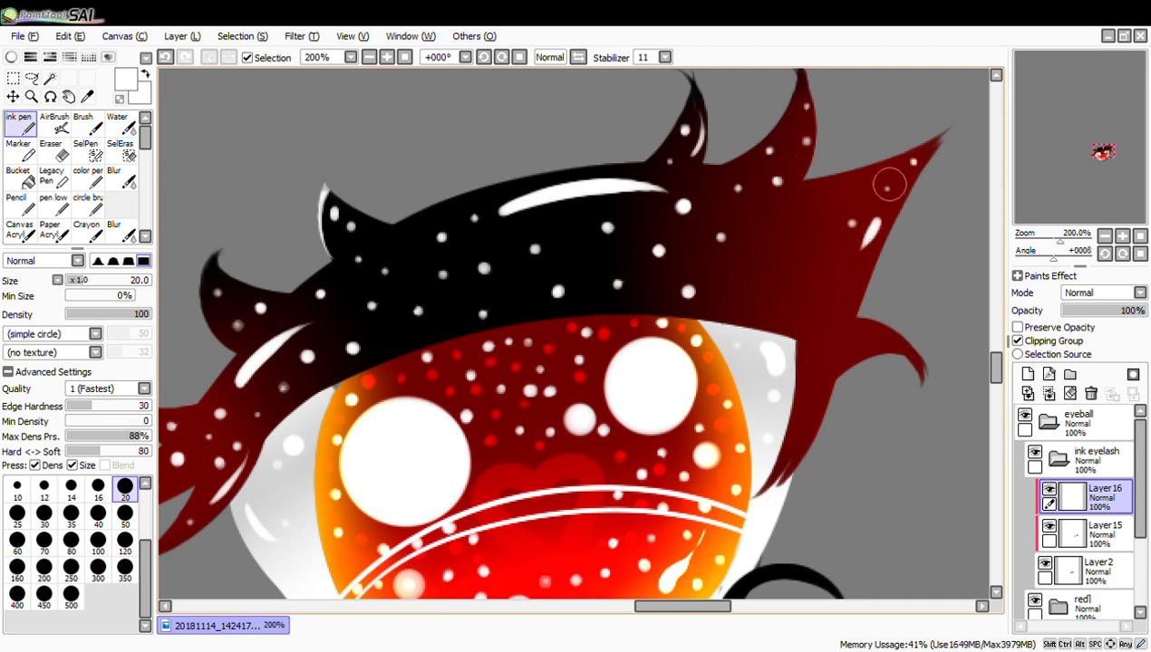
click(823, 204)
click(819, 286)
click(780, 240)
click(747, 304)
click(735, 279)
drag(831, 364, 889, 347)
click(834, 335)
drag(815, 405, 790, 451)
key(ctrl+z)
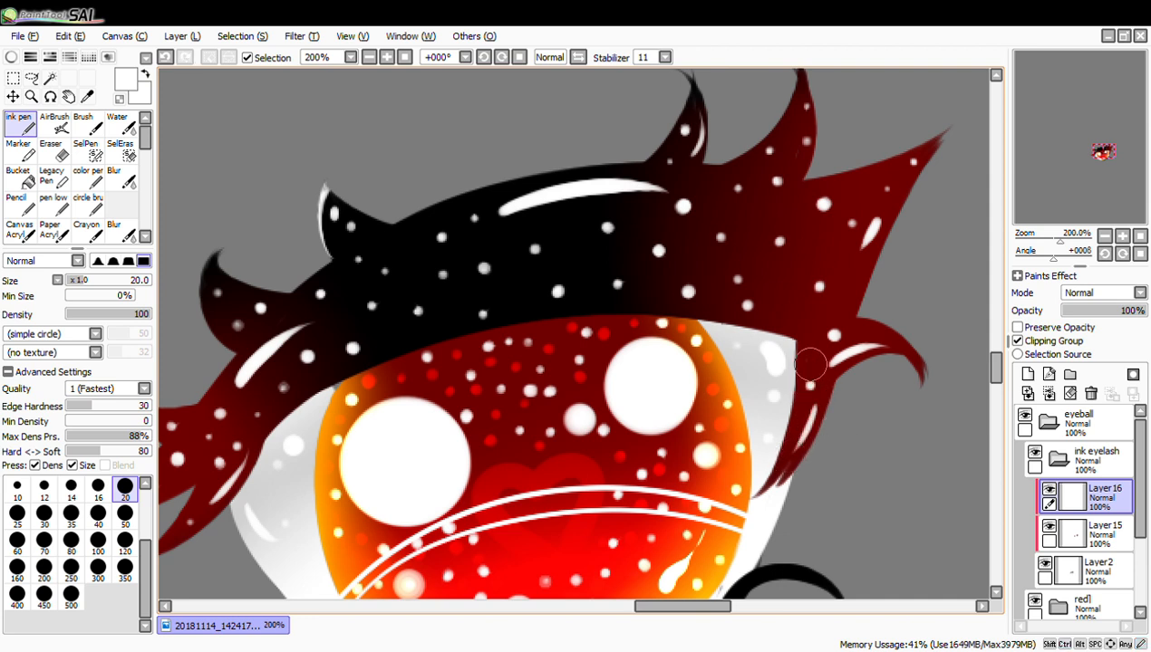
Fill the remaining gaps across the upper lashes with more small white dots
click(854, 291)
click(821, 249)
click(783, 299)
click(752, 221)
click(578, 253)
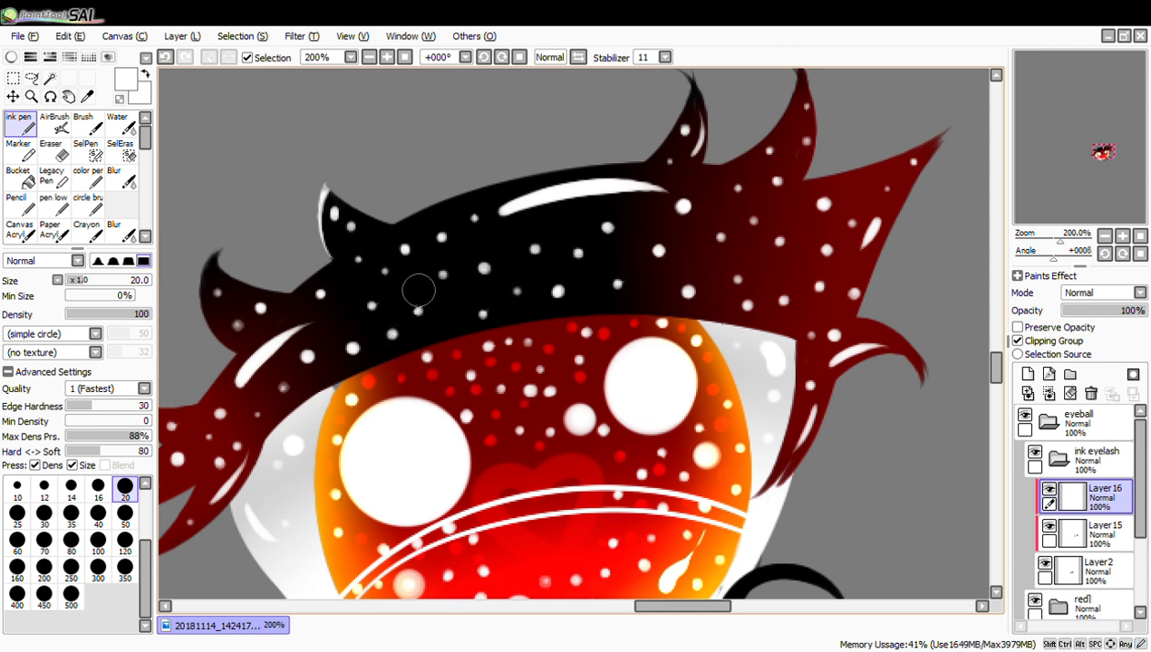
drag(693, 607, 671, 607)
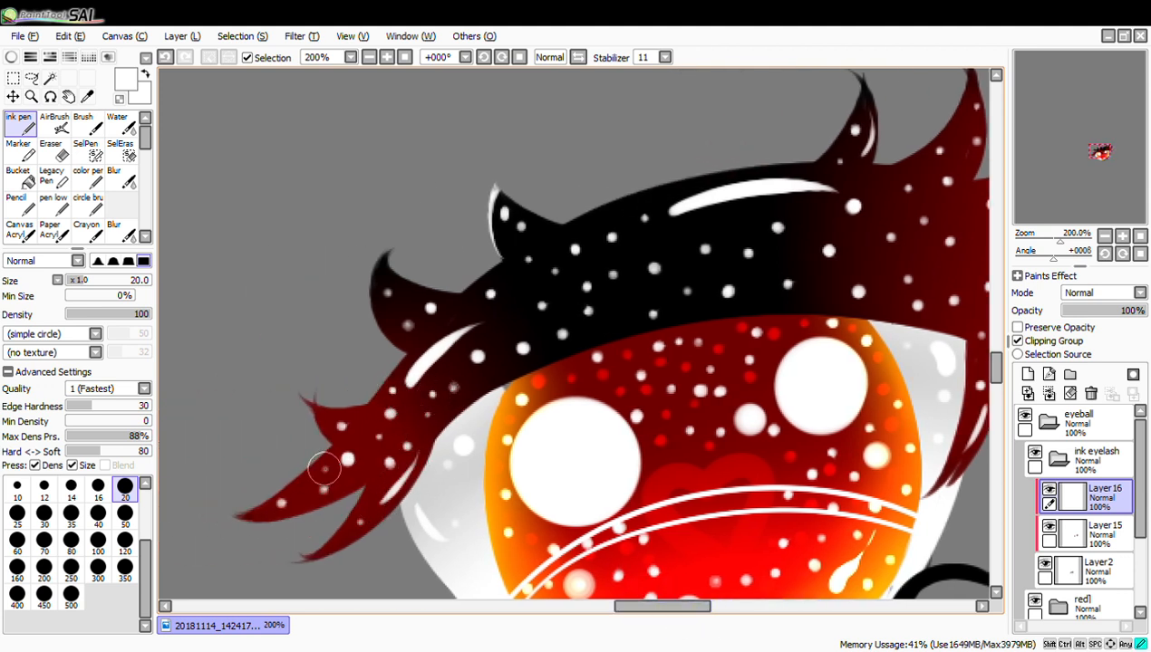
Set the blending mode of the white lash highlight layer to Overlay
drag(663, 607, 680, 606)
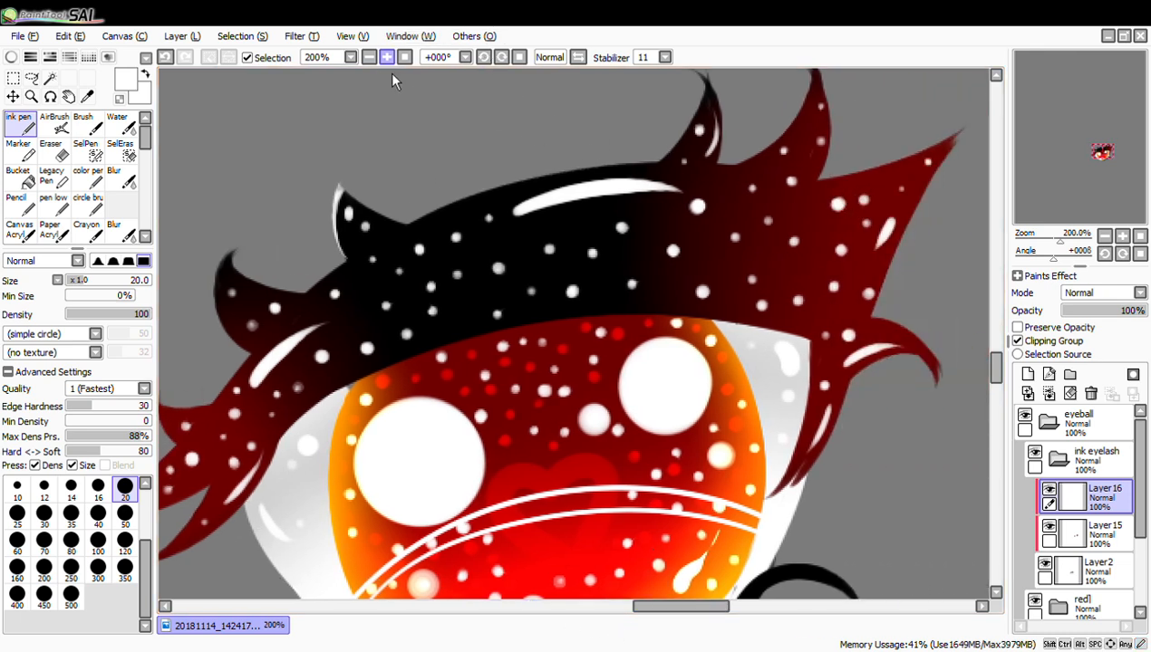
click(373, 58)
click(373, 57)
click(373, 57)
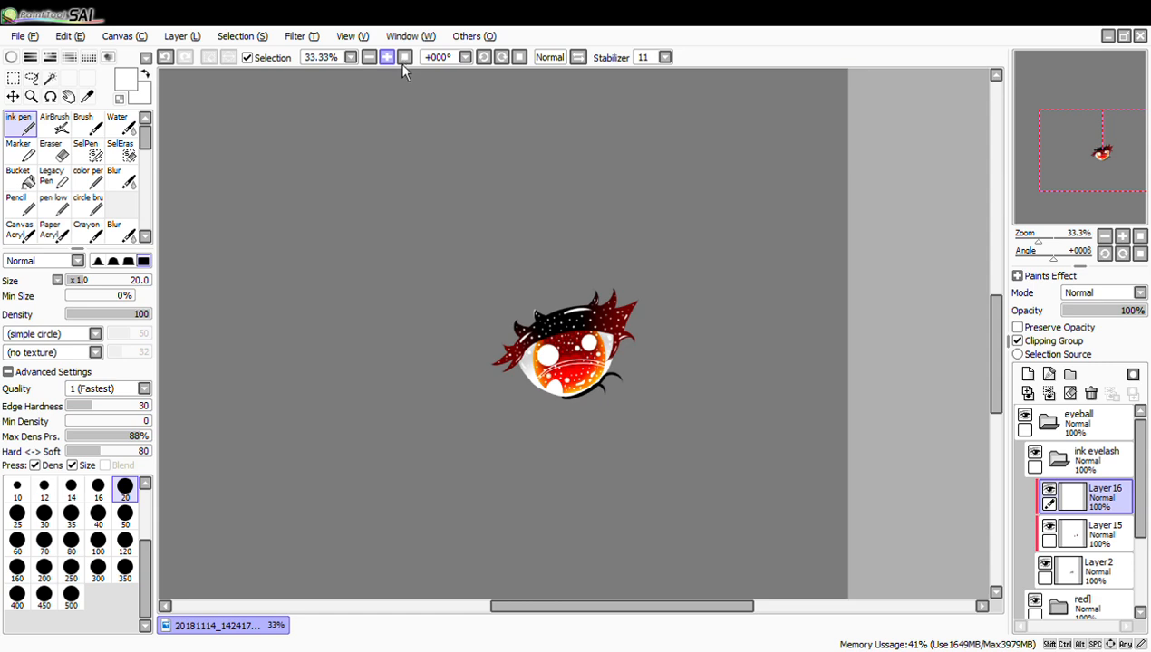
click(388, 57)
click(387, 57)
click(388, 58)
drag(673, 606, 662, 624)
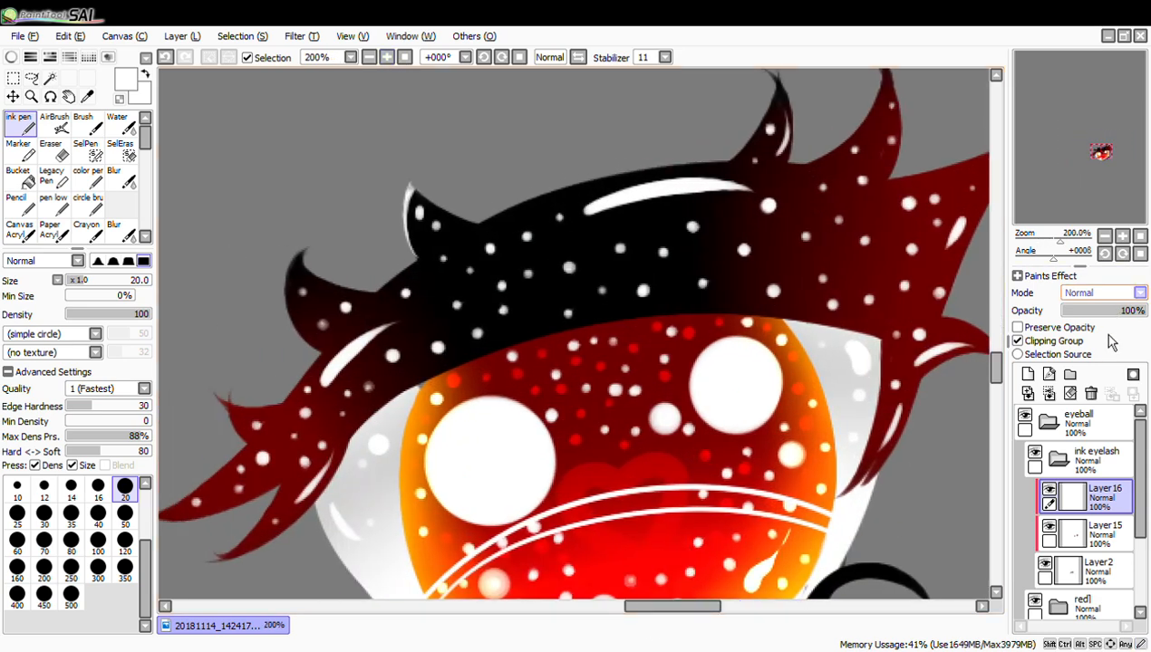
click(1108, 349)
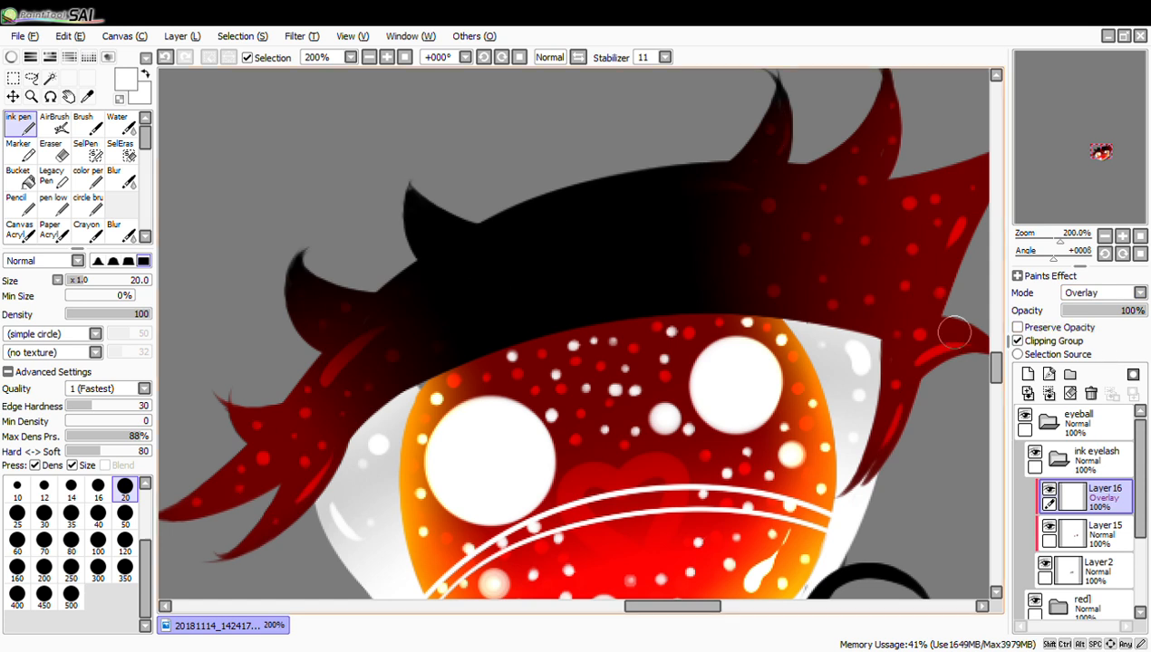
Return the white lash highlight layer to Normal and add a new clipped layer above it with Overlay blending
click(1091, 312)
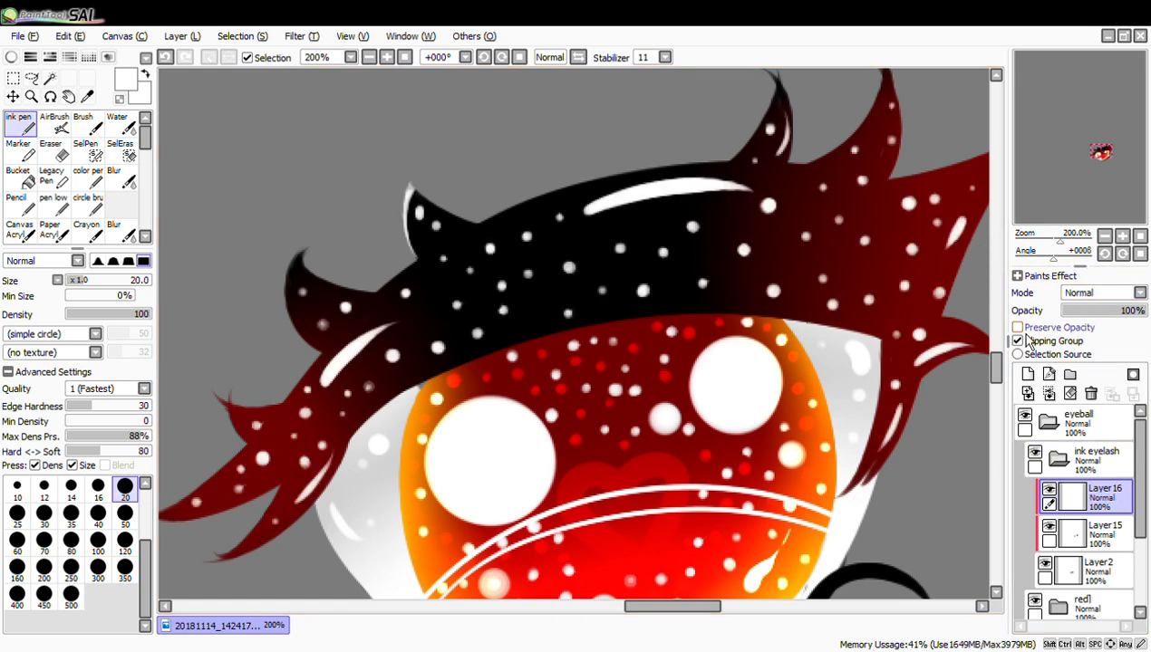
click(1027, 374)
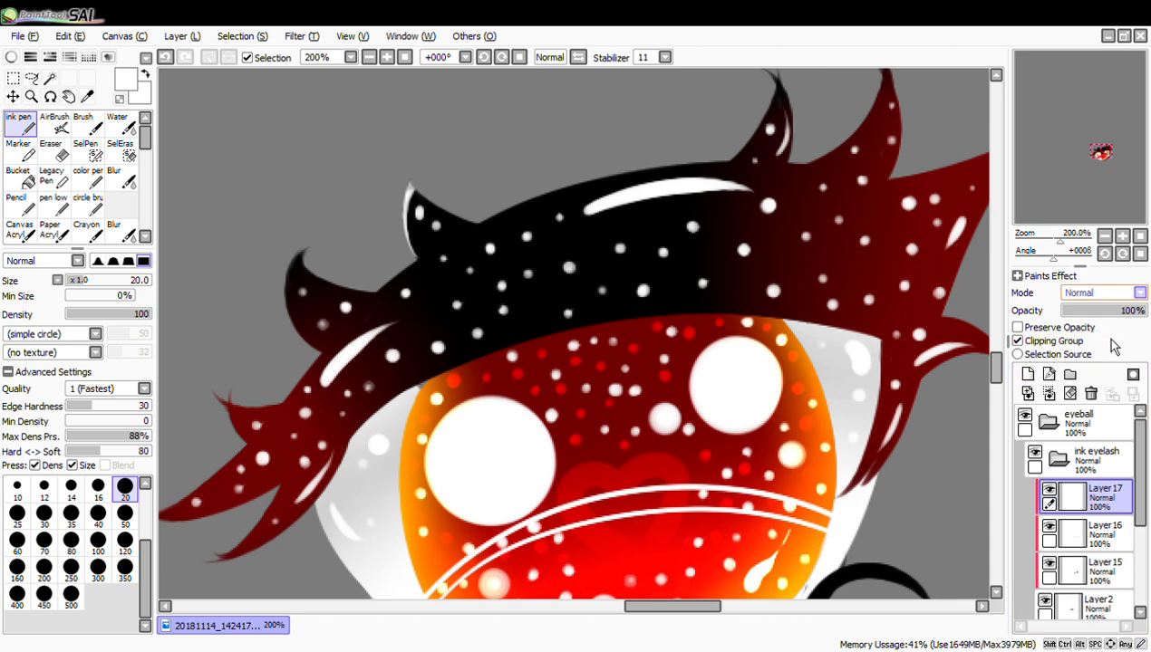
click(1105, 363)
Dot the outer lash wing and the neighbouring upright spike with small Overlay dots between the white ones
drag(659, 606, 690, 625)
click(729, 212)
click(735, 249)
click(693, 267)
click(674, 280)
click(656, 269)
click(662, 304)
click(652, 191)
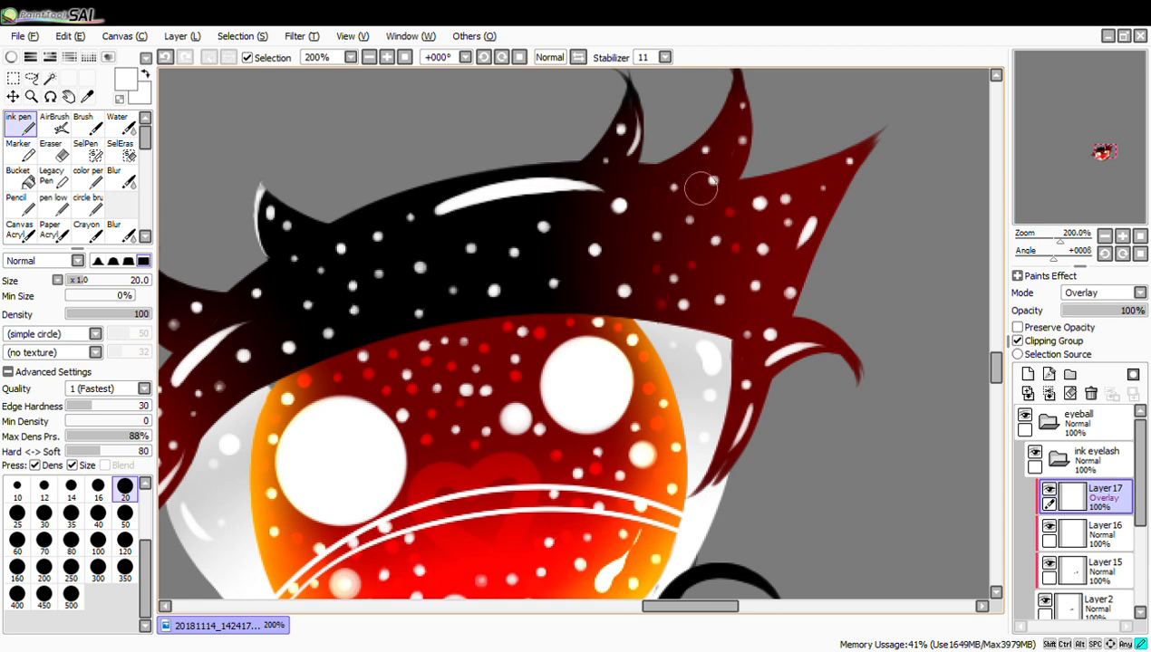
click(698, 189)
click(728, 165)
click(729, 122)
click(803, 197)
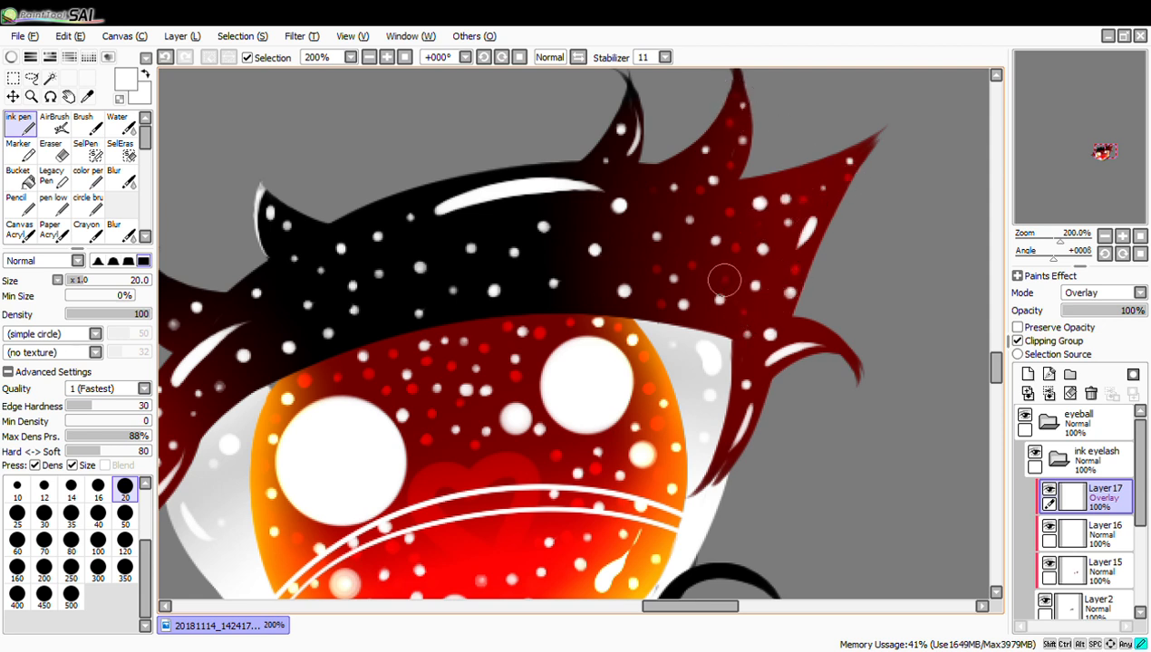
Add more small Overlay dots to the curled and downward outer-corner lashes and to the lashes at the opposite corner
click(841, 373)
key(ctrl+z)
click(816, 332)
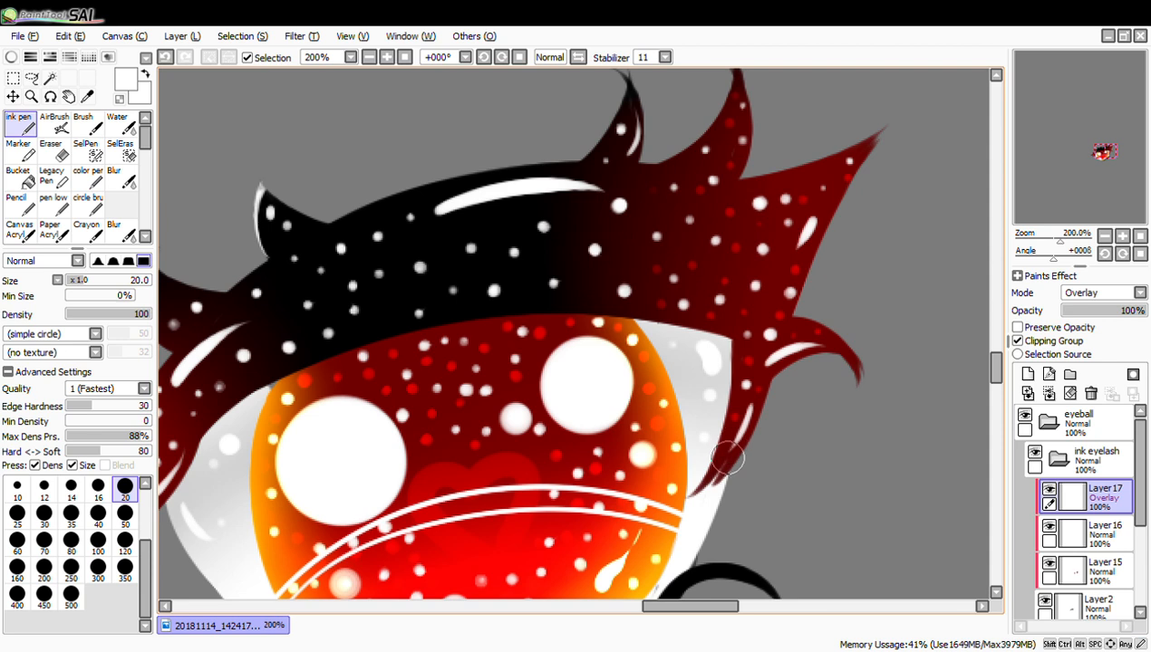
click(838, 348)
drag(691, 606, 652, 606)
click(441, 468)
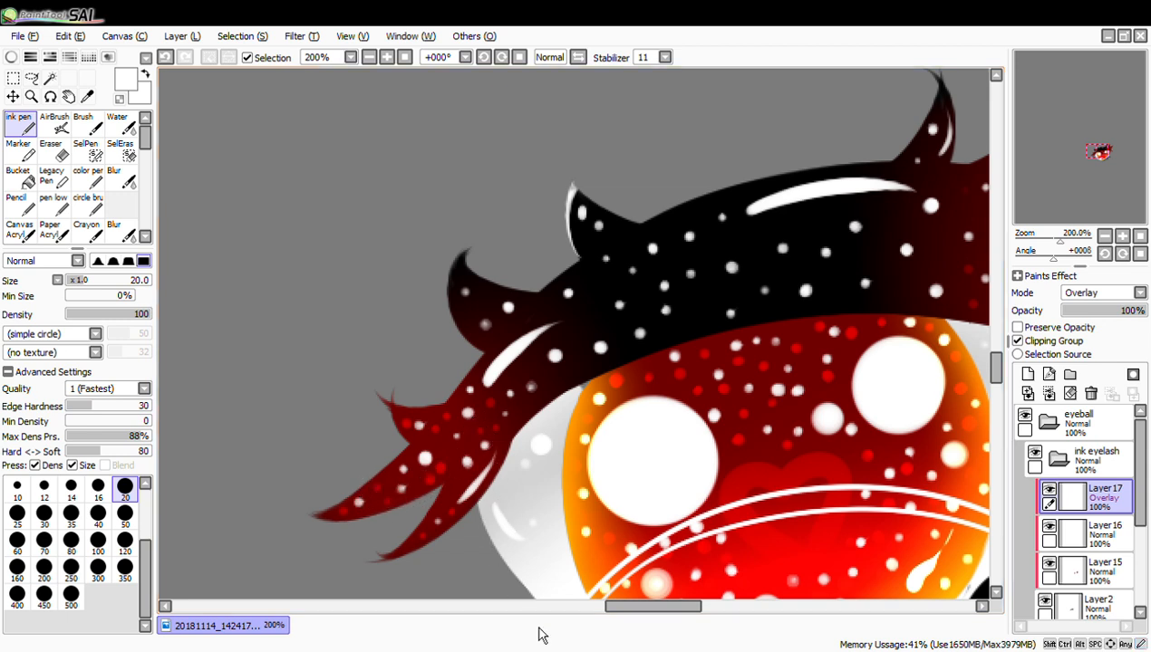
On Layer15, airbrush the lower lash line's ends and curled lashes with the dark red sampled from the upper lashes, at brush size 120
drag(684, 623, 714, 625)
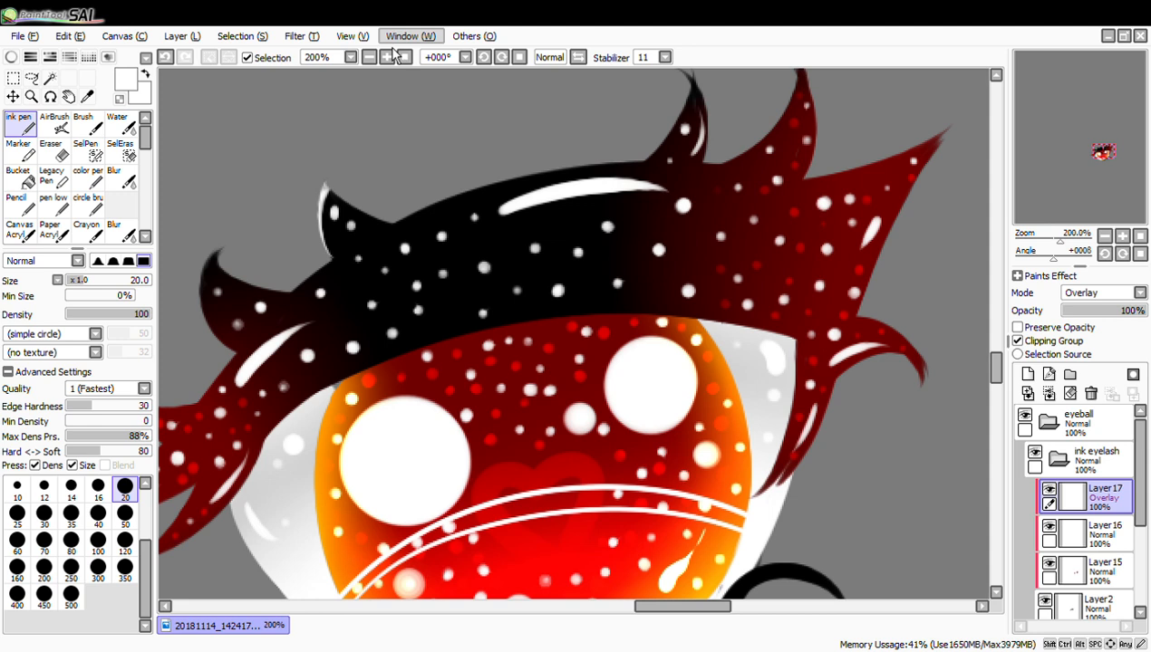
click(369, 57)
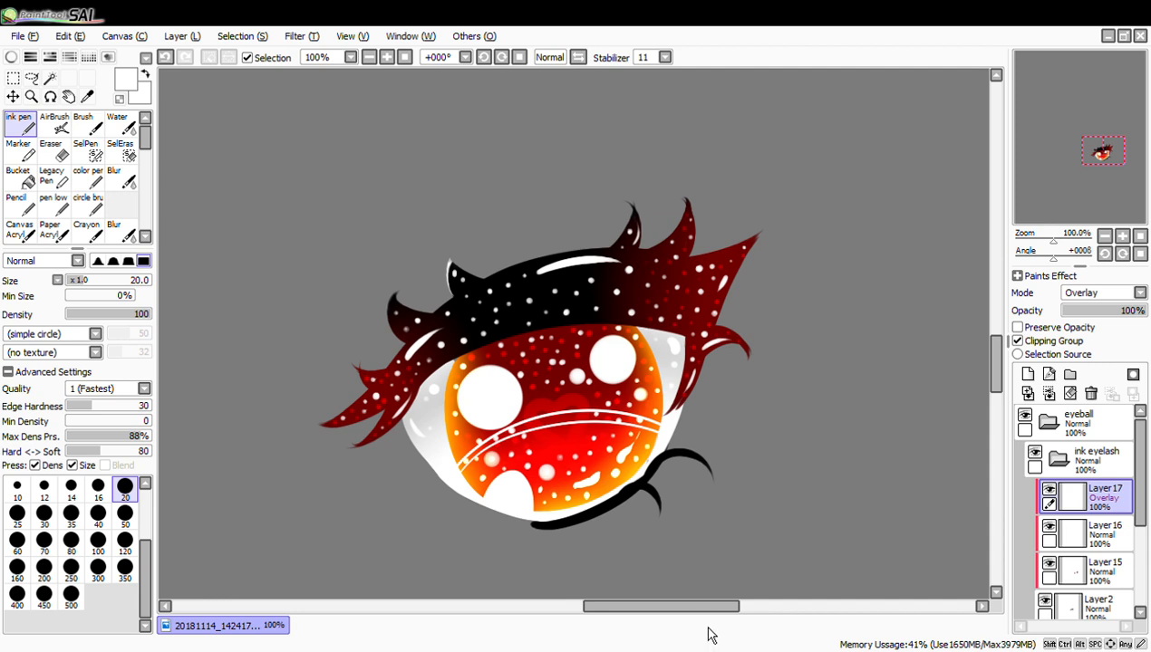
drag(708, 606, 703, 606)
click(1067, 571)
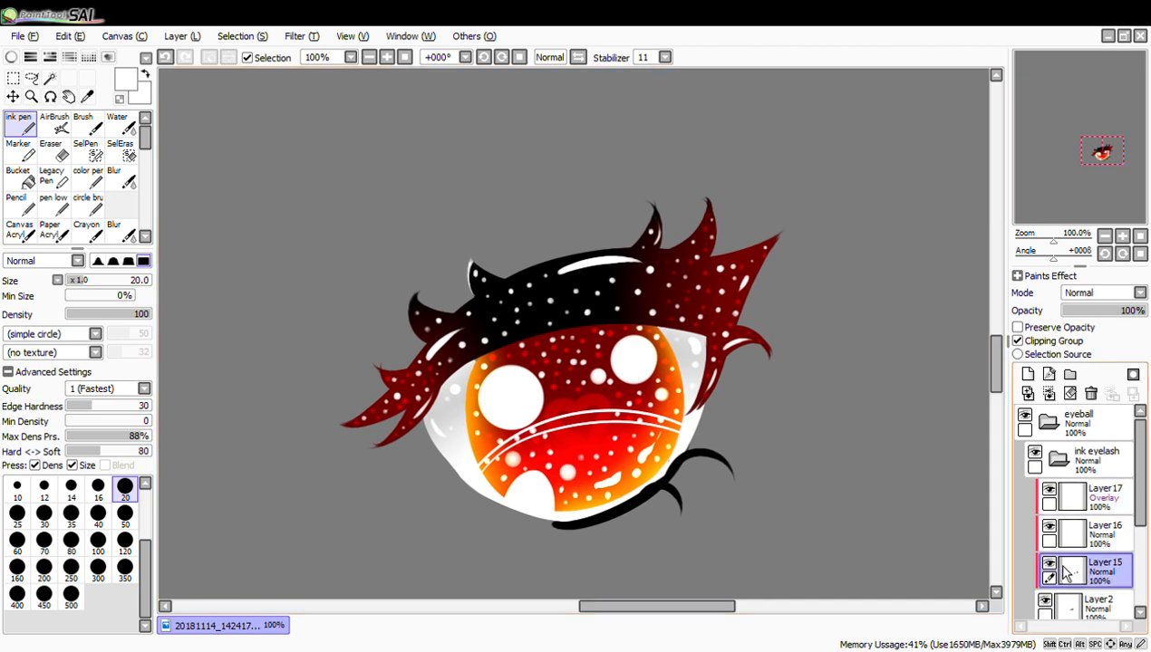
mouse_move(996, 367)
mouse_down()
mouse_move(997, 388)
mouse_move(997, 374)
mouse_up()
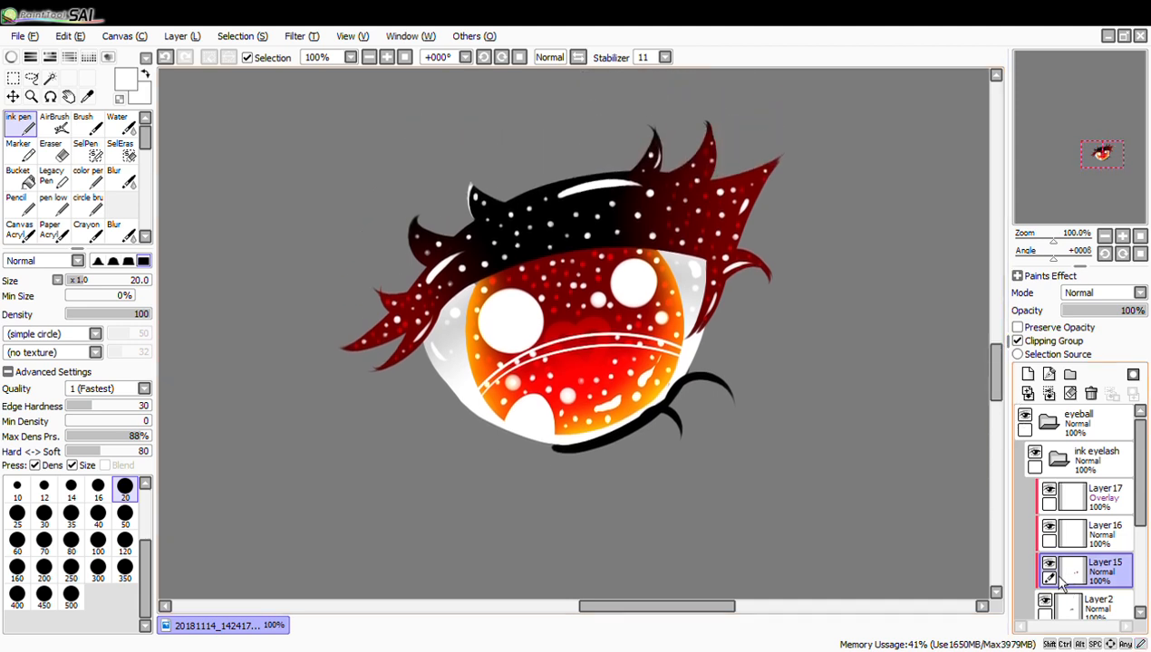
alt+click(694, 223)
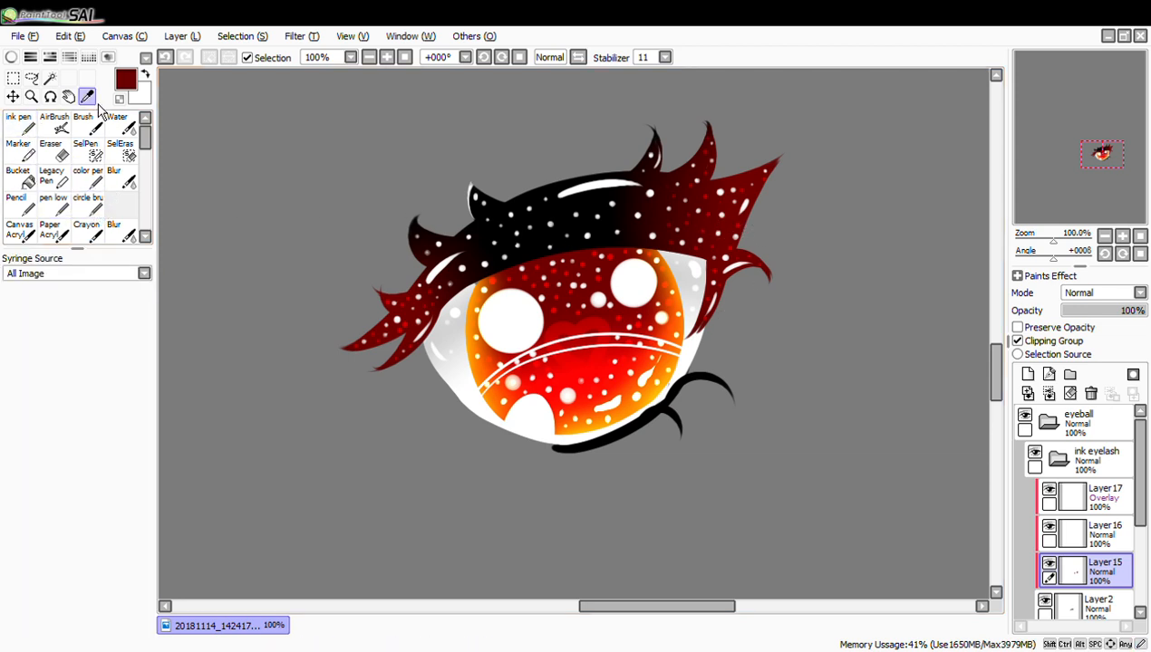
click(18, 122)
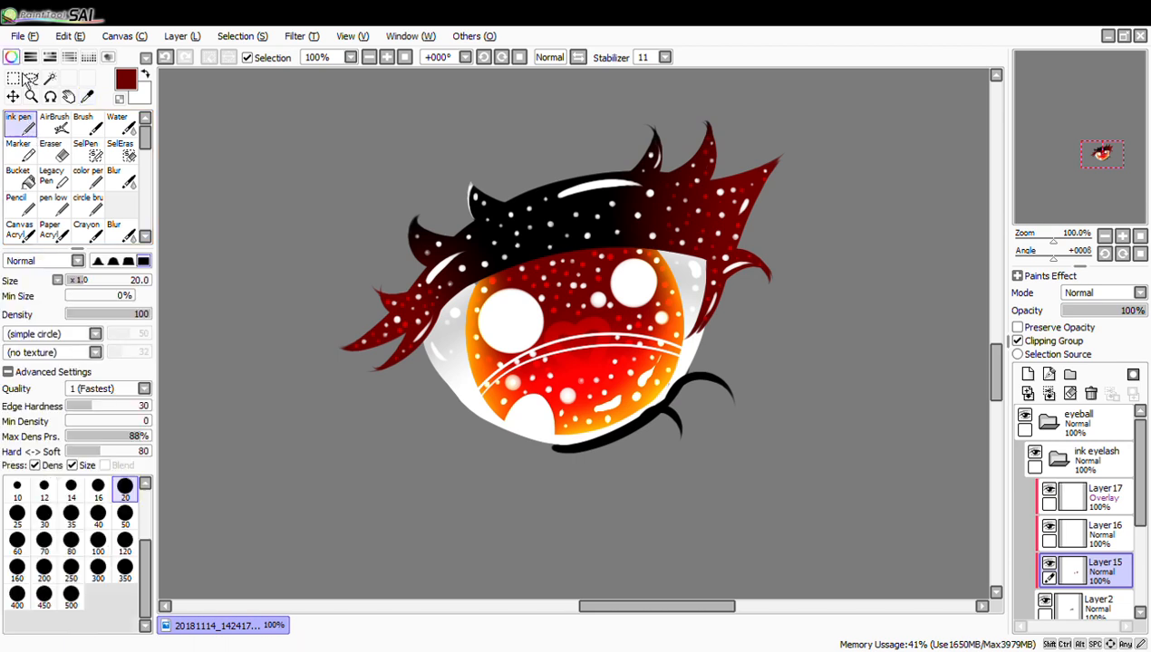
click(54, 122)
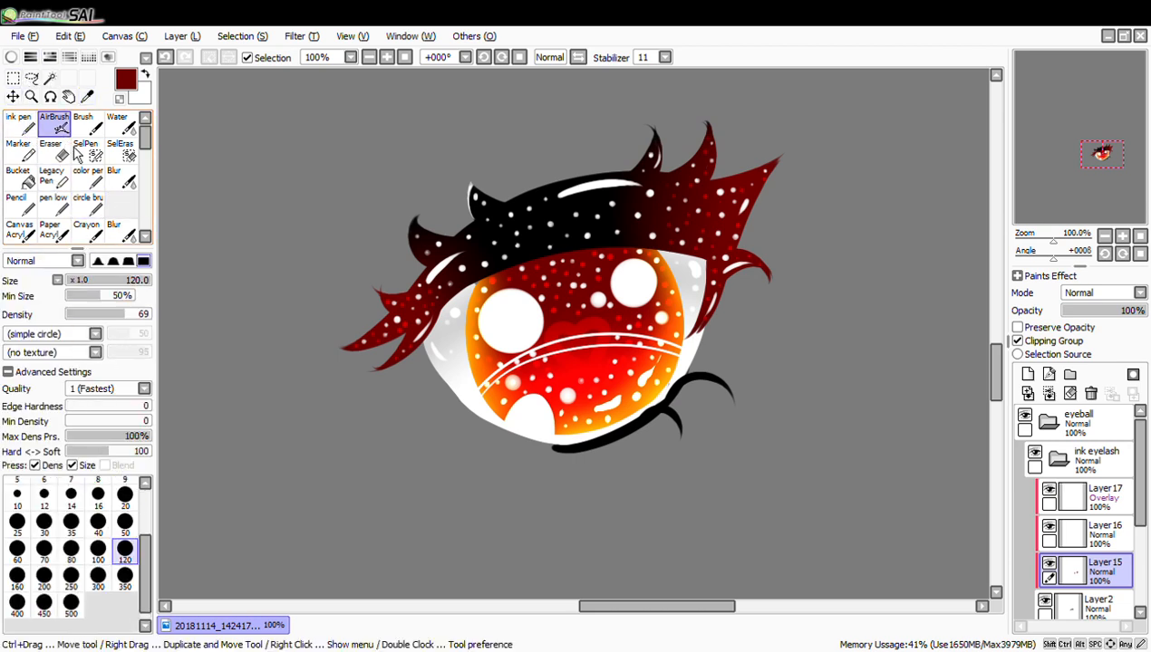
mouse_move(696, 400)
mouse_down()
mouse_move(660, 412)
mouse_move(709, 419)
mouse_up()
mouse_move(573, 457)
mouse_down()
mouse_move(548, 449)
mouse_move(557, 455)
mouse_up()
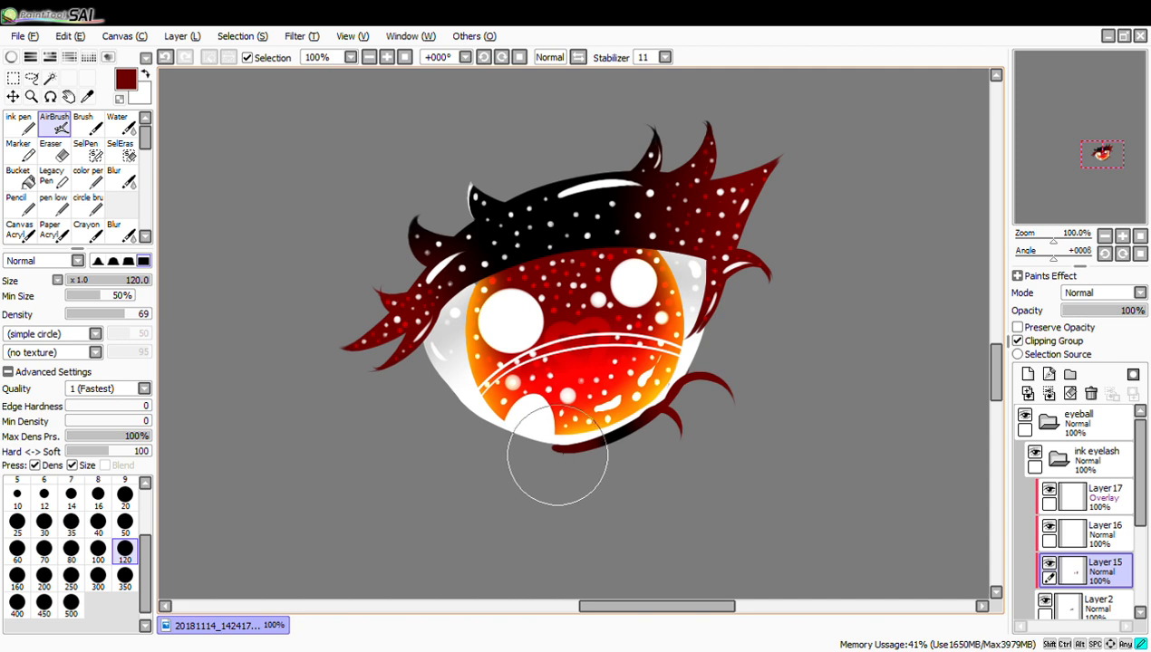
click(122, 177)
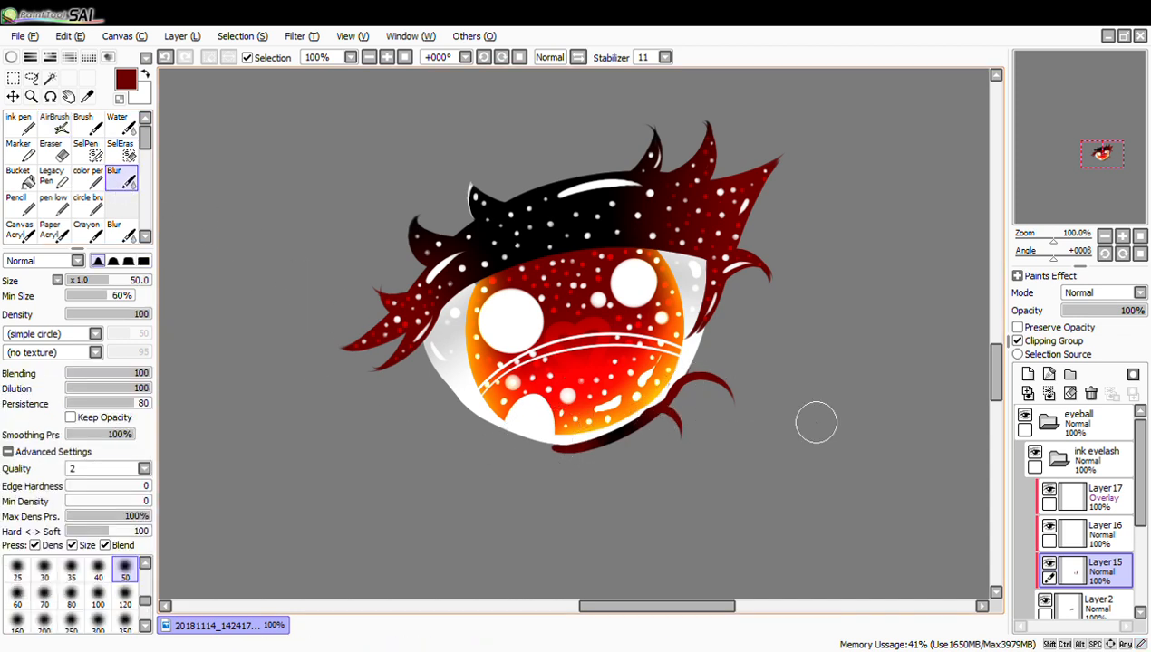
On Layer16, paint a thin white ink pen highlight at the inner end of the lower lash line
click(1067, 536)
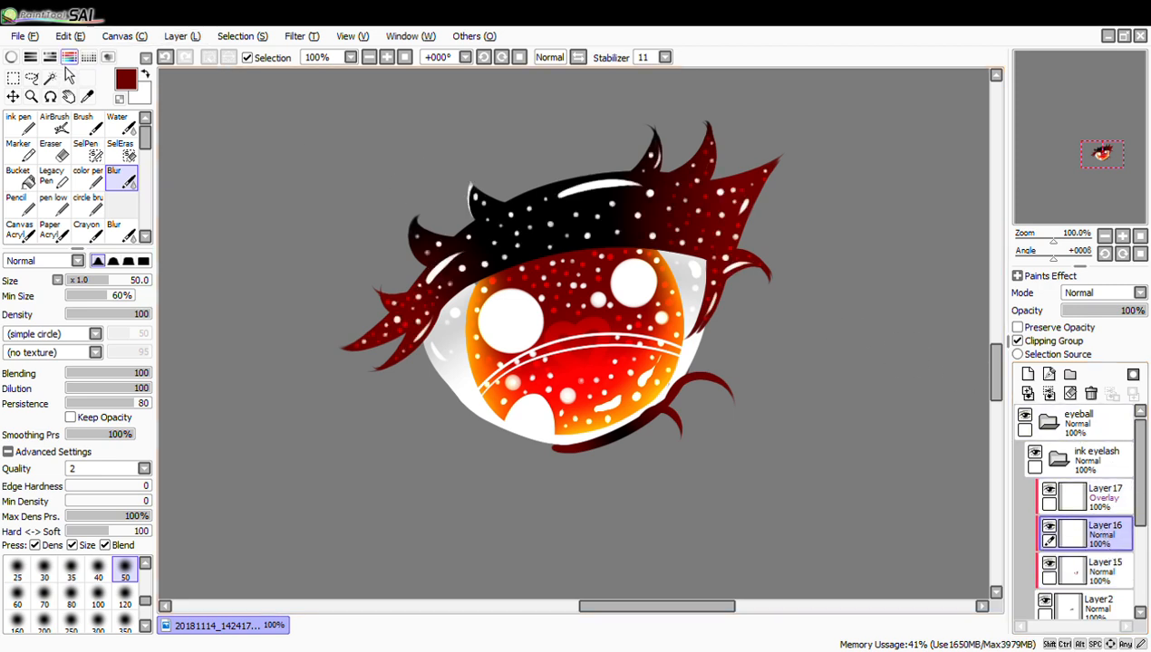
click(10, 56)
click(41, 101)
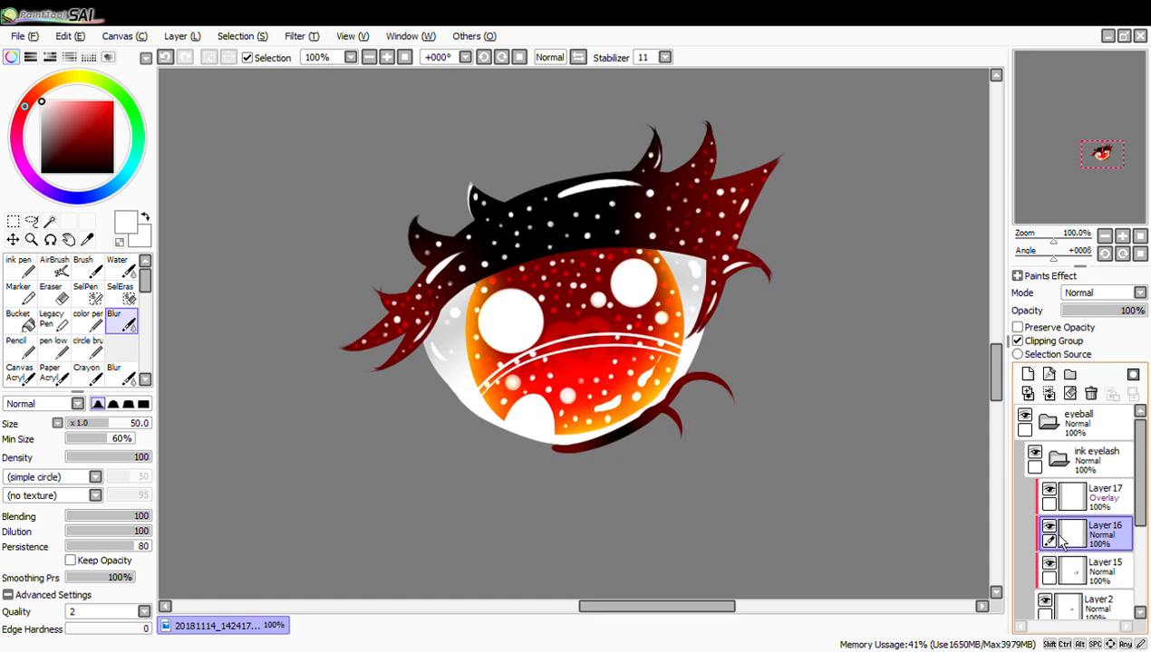
click(387, 57)
click(386, 57)
click(387, 57)
drag(997, 385, 996, 405)
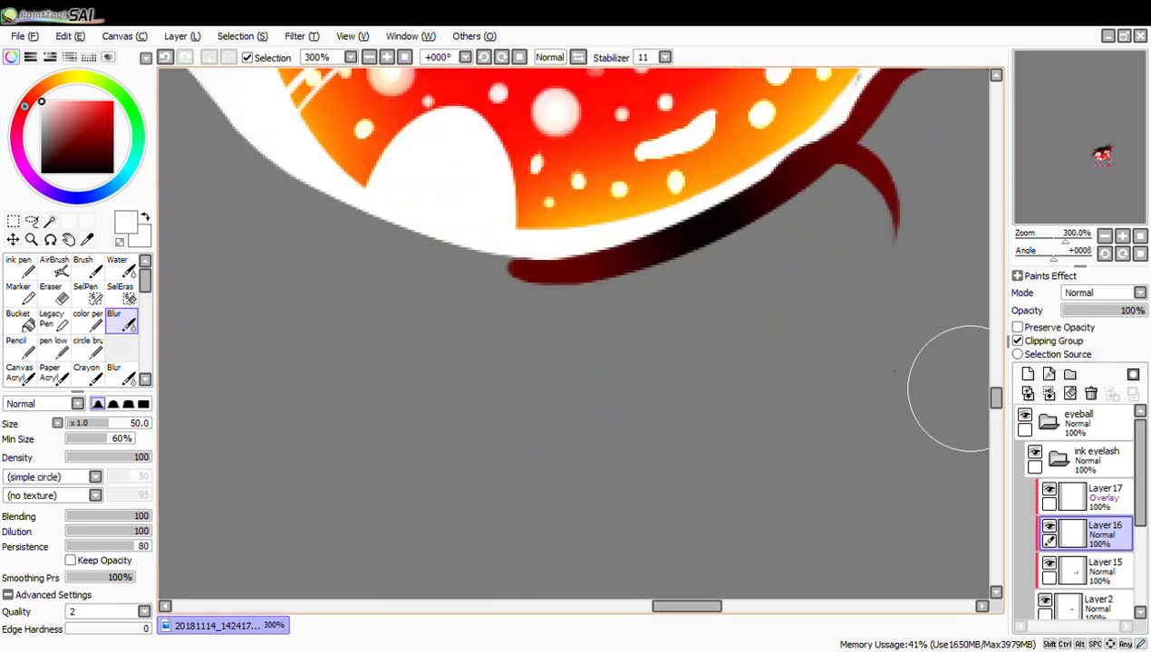
click(25, 266)
drag(585, 275, 643, 263)
key(ctrl+z)
drag(547, 270, 612, 270)
key(ctrl+z)
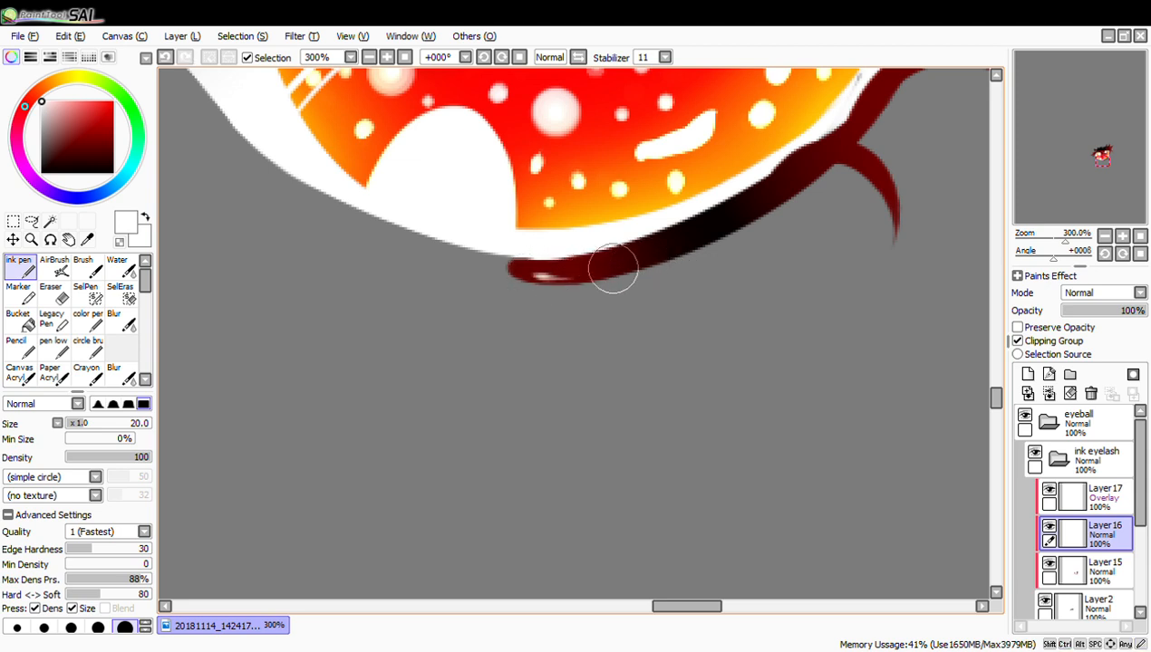
Place a row of small white dots along the lower lash line up to where the lashes fork
click(586, 268)
click(622, 260)
click(671, 247)
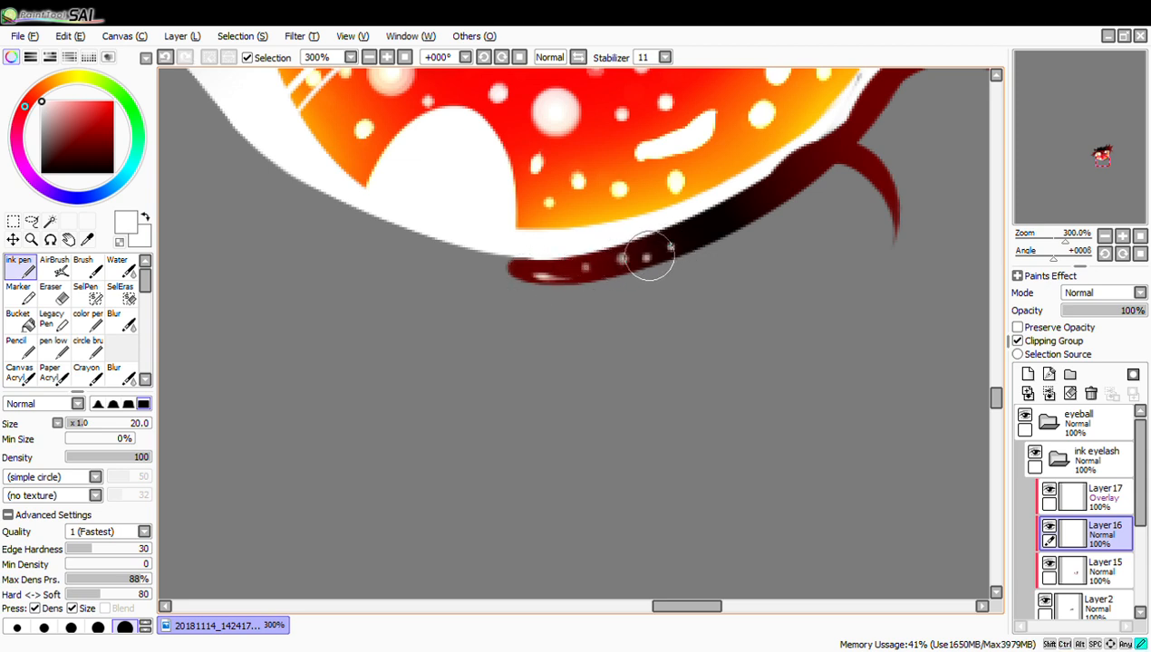
click(717, 223)
click(694, 235)
click(760, 202)
click(793, 179)
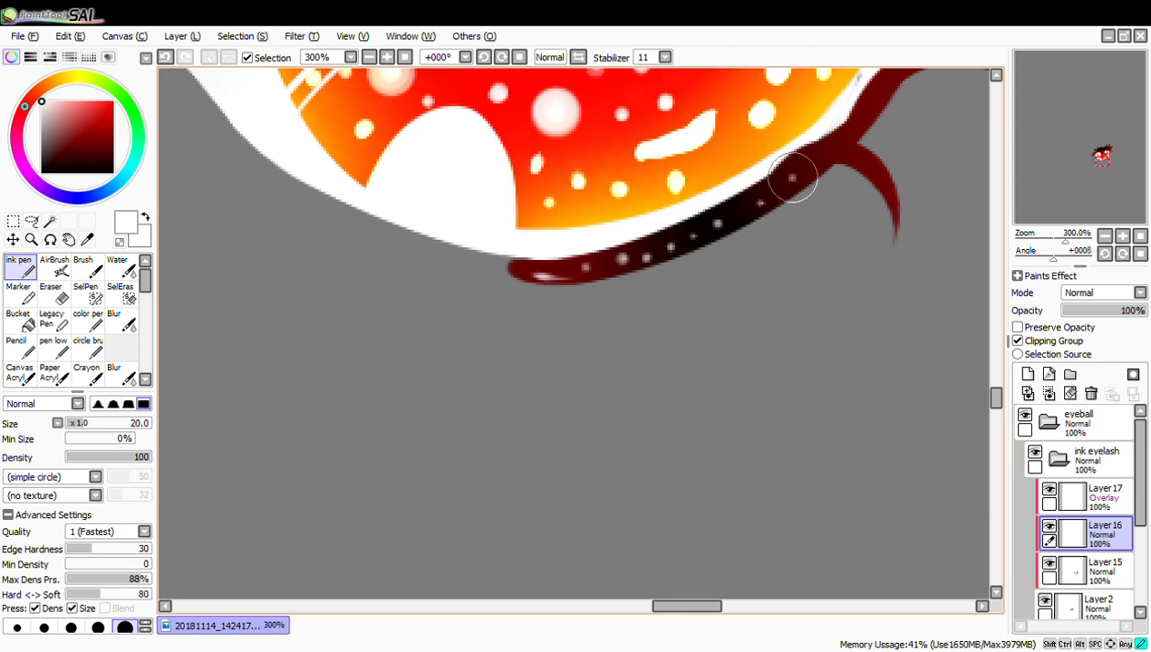
Paint white highlights and dots at the fork of the lower lash line and down the short lash
drag(686, 606, 709, 606)
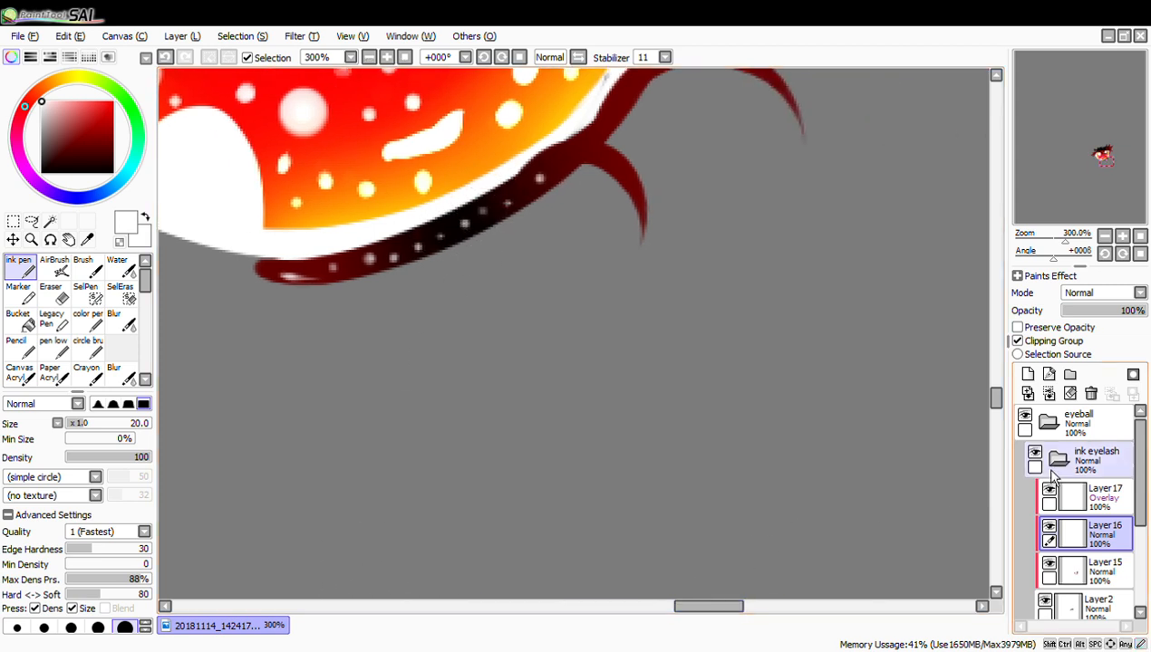
drag(1002, 405, 1003, 400)
key(ctrl+z)
mouse_move(558, 305)
mouse_down()
mouse_move(605, 303)
mouse_move(593, 304)
mouse_up()
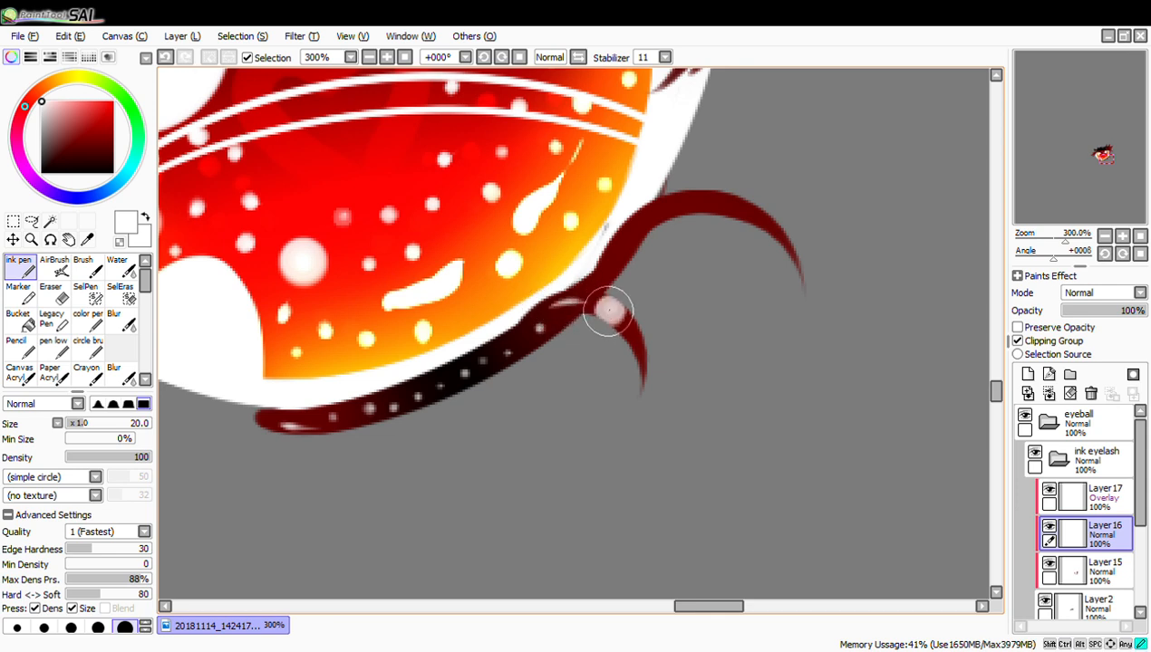
click(607, 310)
key(ctrl+z)
click(603, 307)
drag(621, 315, 628, 334)
click(556, 317)
Paint a white highlight at the base of the long curled lower lash and dot white spots along its curve
click(611, 274)
click(623, 249)
drag(622, 248, 649, 226)
click(662, 210)
key(ctrl+z)
click(666, 207)
click(704, 202)
click(739, 209)
click(768, 225)
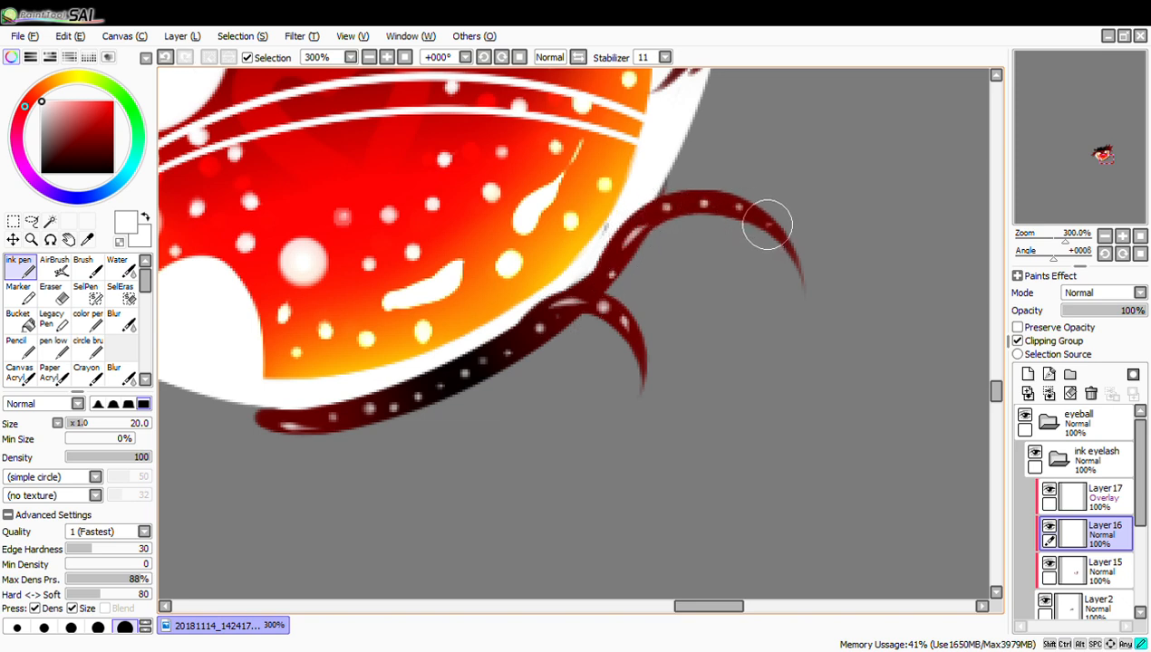
Examine the whole eye with its decorated upper and lower lashes at several zoom levels
click(370, 60)
click(370, 59)
click(369, 60)
click(369, 60)
mouse_move(998, 405)
mouse_down()
mouse_move(1006, 391)
mouse_move(987, 404)
mouse_up()
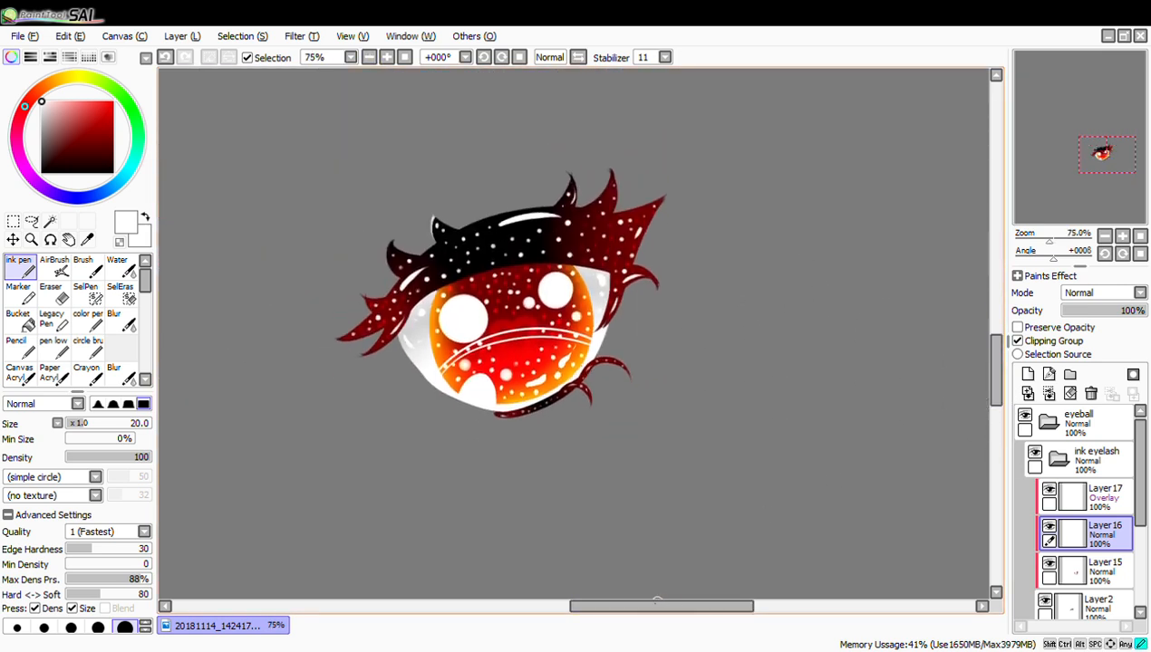
drag(659, 606, 639, 585)
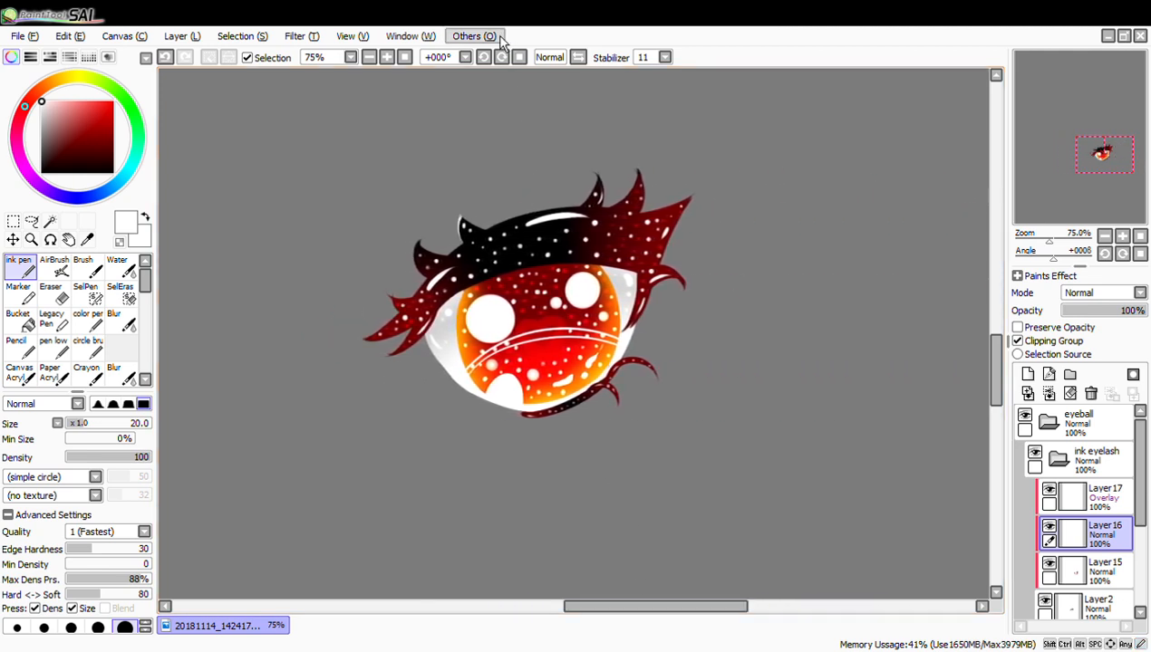
click(369, 57)
click(369, 57)
click(387, 57)
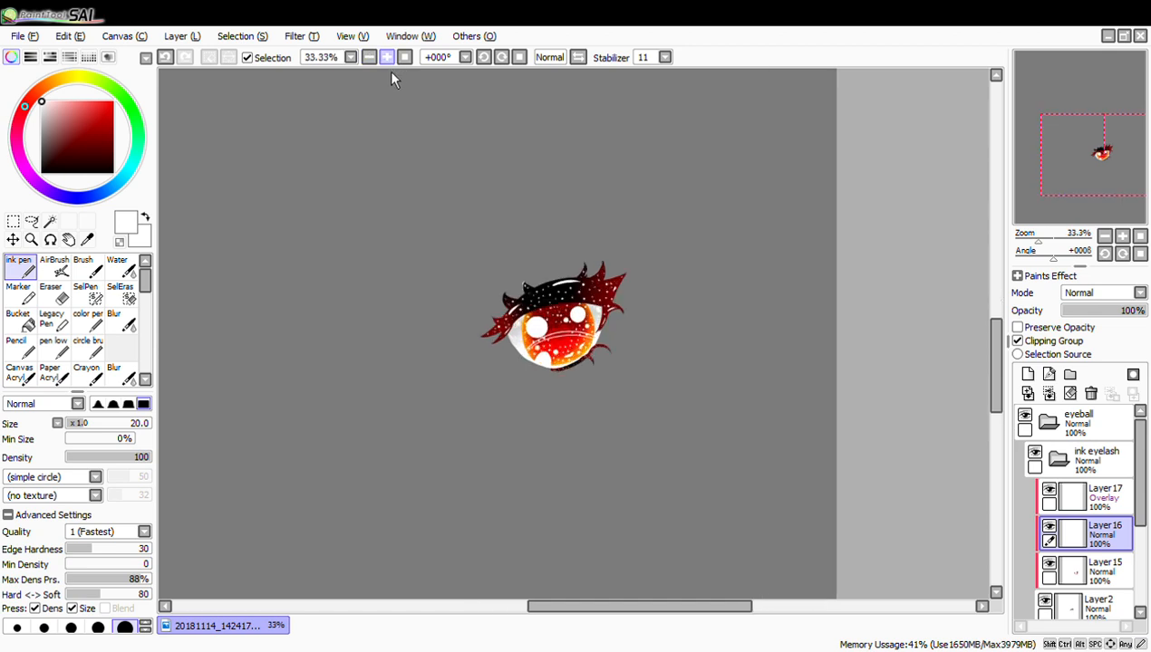
click(387, 57)
click(387, 57)
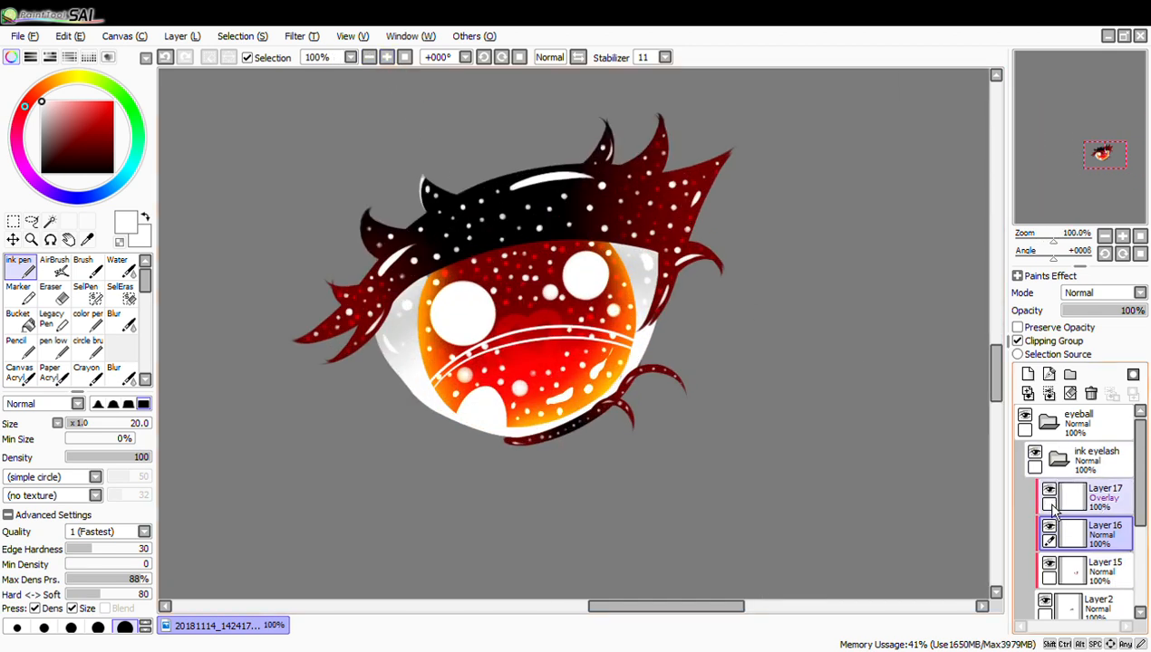
Collapse the ink eyelash folder and select the white folder, leaving it collapsed
click(1062, 459)
drag(1144, 481, 1142, 501)
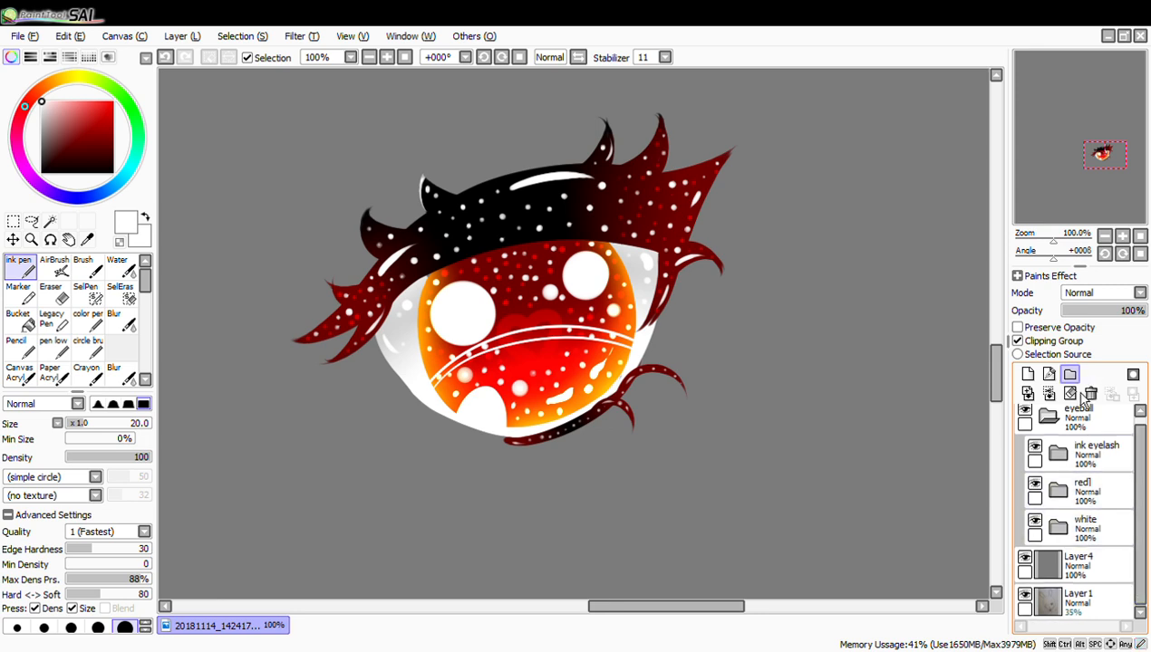
click(1038, 524)
click(1034, 522)
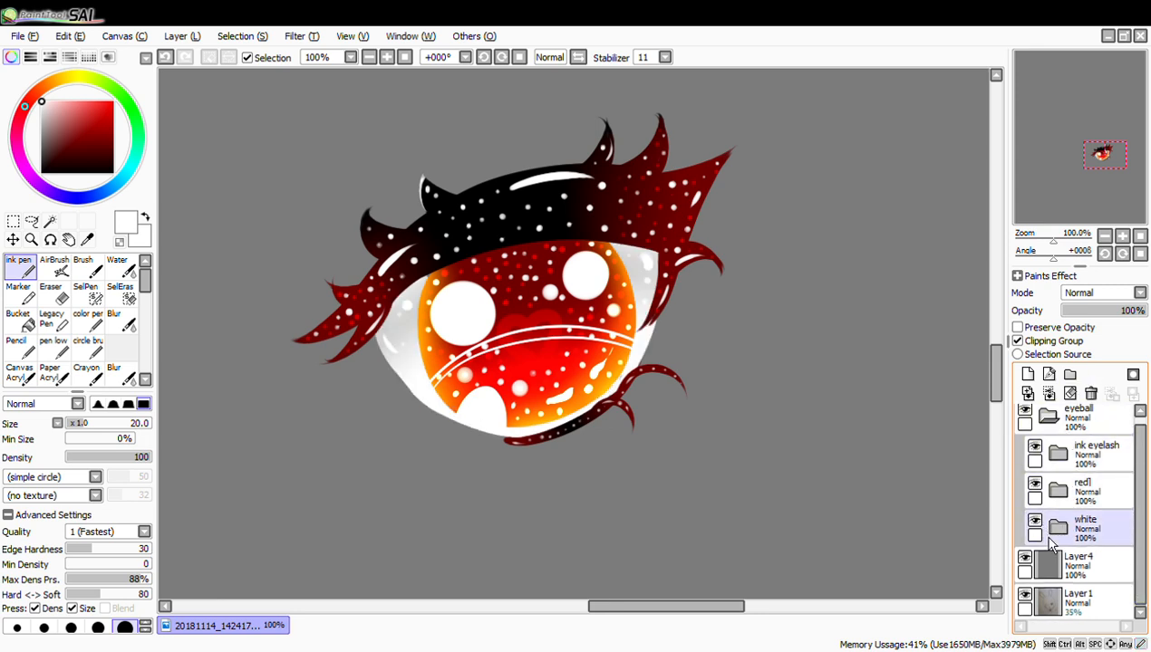
click(1068, 544)
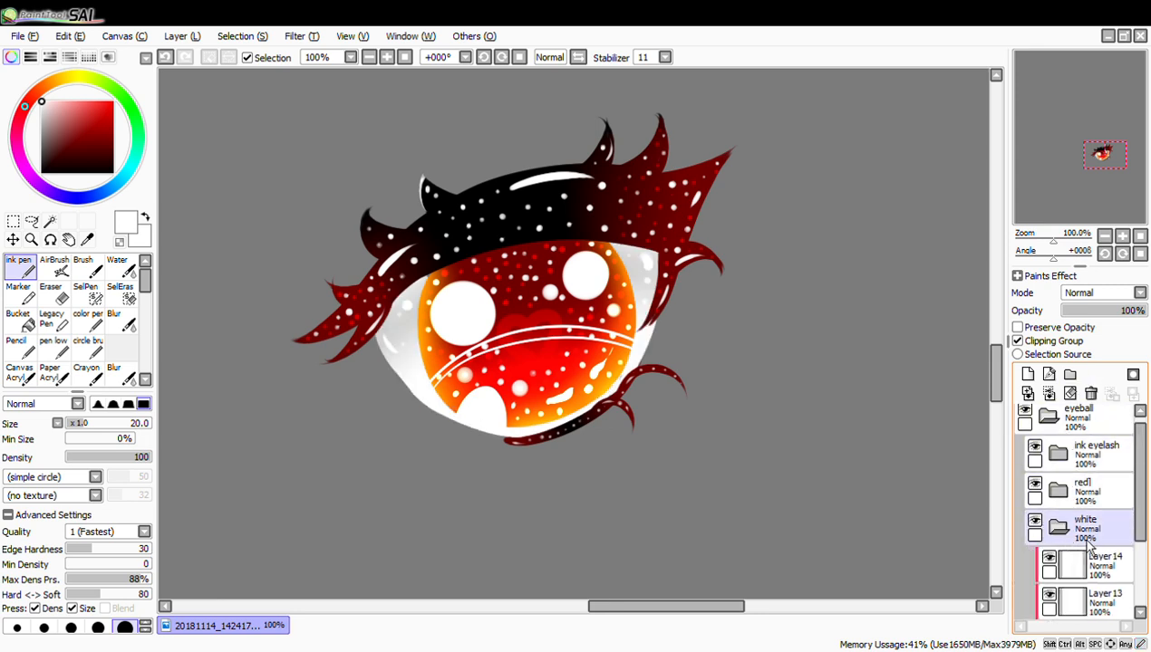
scroll(1087, 534, down, 3)
scroll(1074, 498, up, 2)
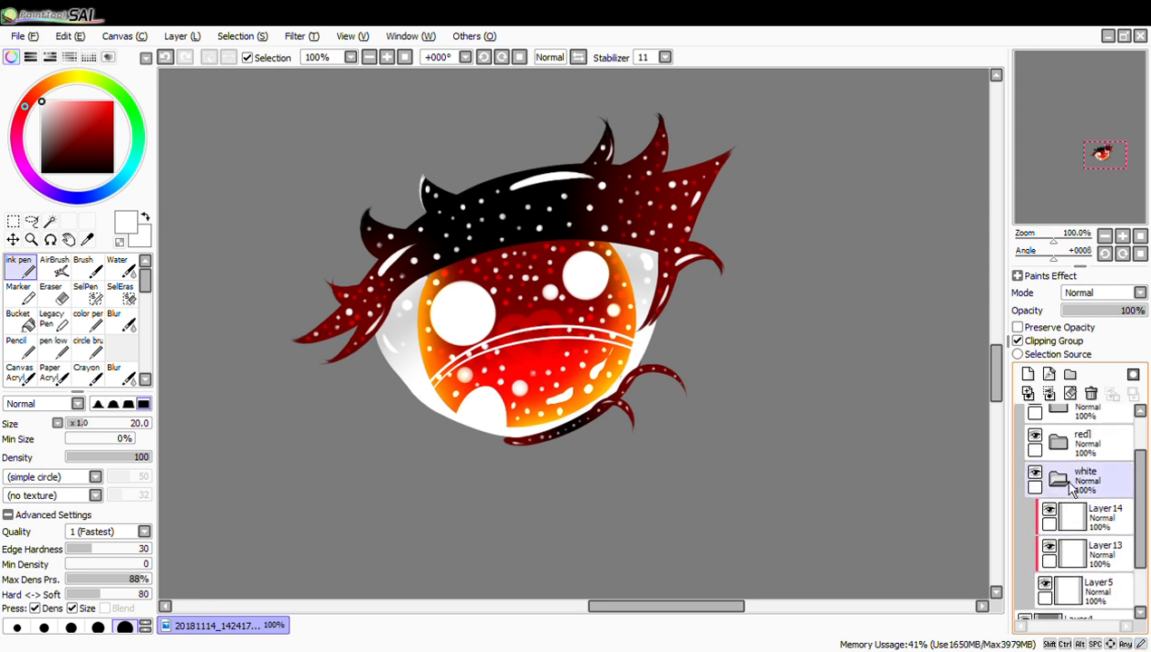
click(1069, 487)
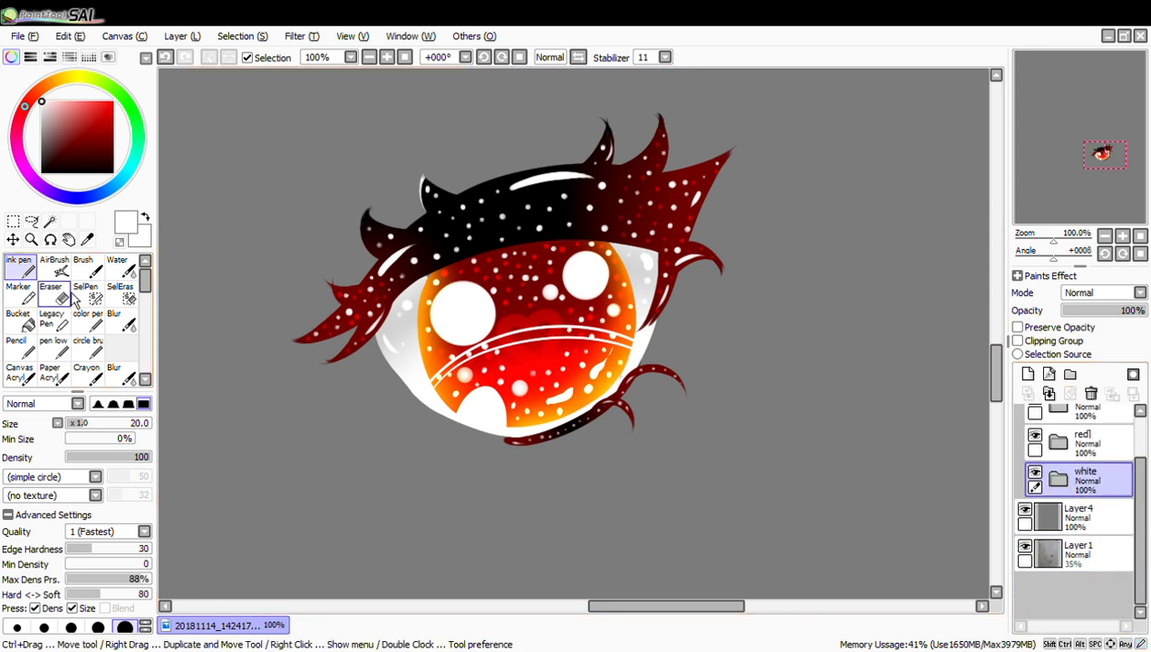
Blur the lower outer edge of the eye white on Layer5 in the white folder with the size 50 Blur brush, leaving the folder collapsed
click(122, 319)
click(390, 349)
click(1057, 480)
scroll(1080, 507, down, 1)
click(1057, 459)
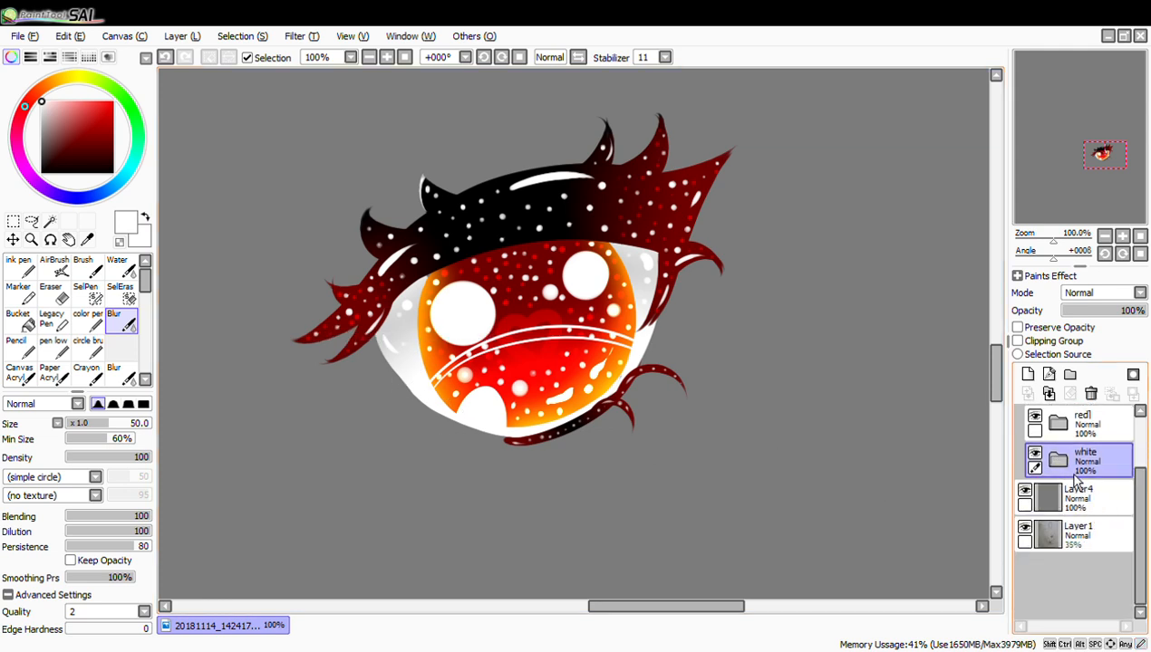
click(374, 369)
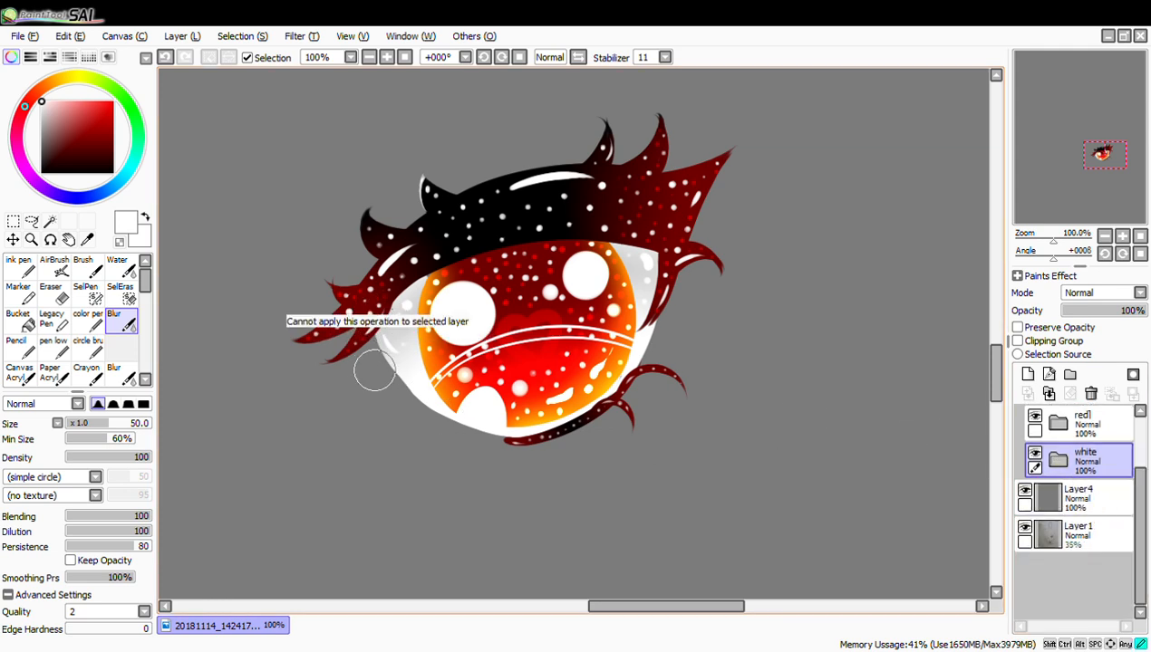
click(1058, 459)
click(1088, 498)
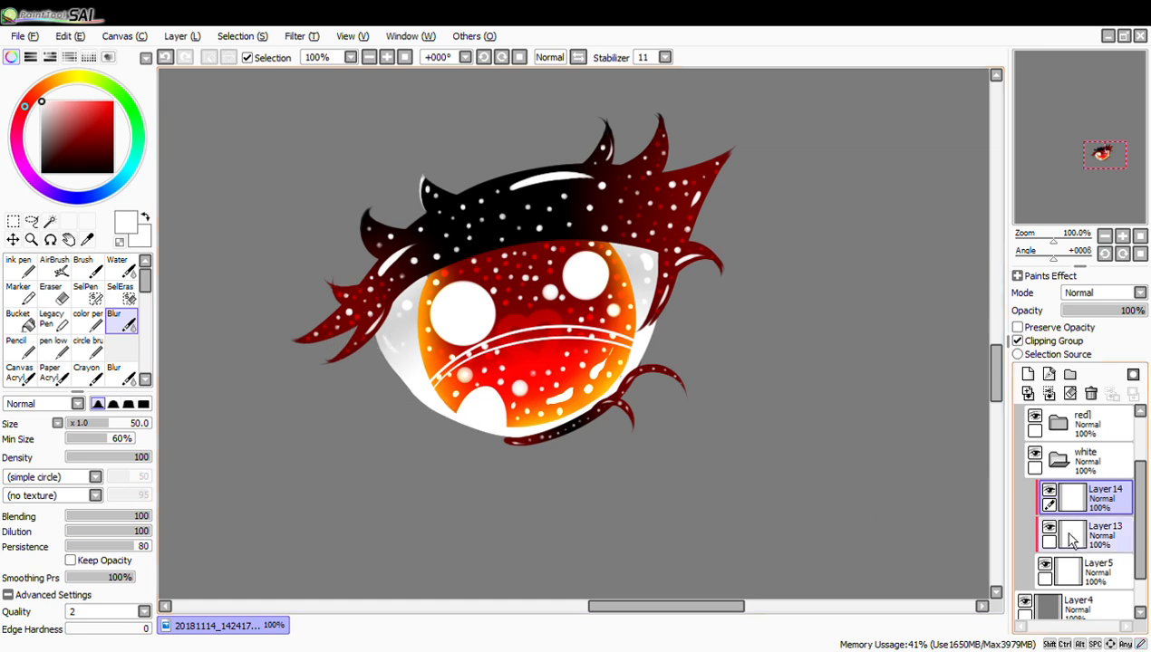
click(1084, 579)
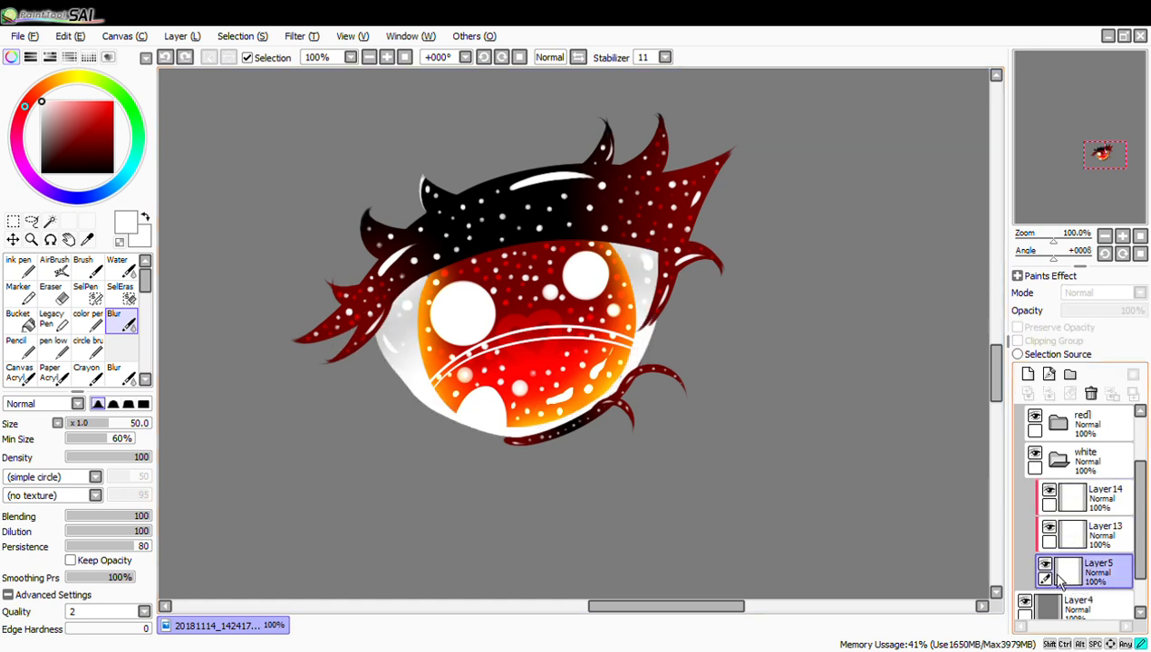
mouse_move(404, 328)
mouse_down()
mouse_move(410, 397)
mouse_move(381, 341)
mouse_move(417, 394)
mouse_move(388, 354)
mouse_move(461, 412)
mouse_move(409, 385)
mouse_move(493, 425)
mouse_move(436, 403)
mouse_move(520, 423)
mouse_up()
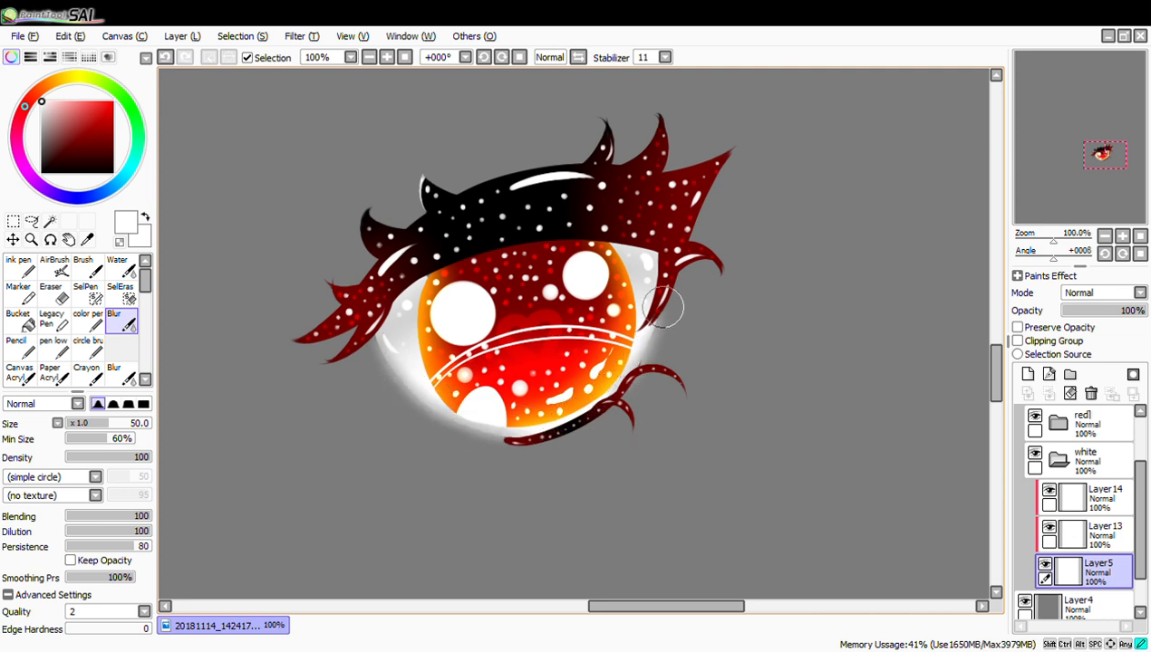
mouse_move(636, 360)
mouse_down()
mouse_move(616, 385)
mouse_move(626, 366)
mouse_up()
drag(394, 354, 380, 342)
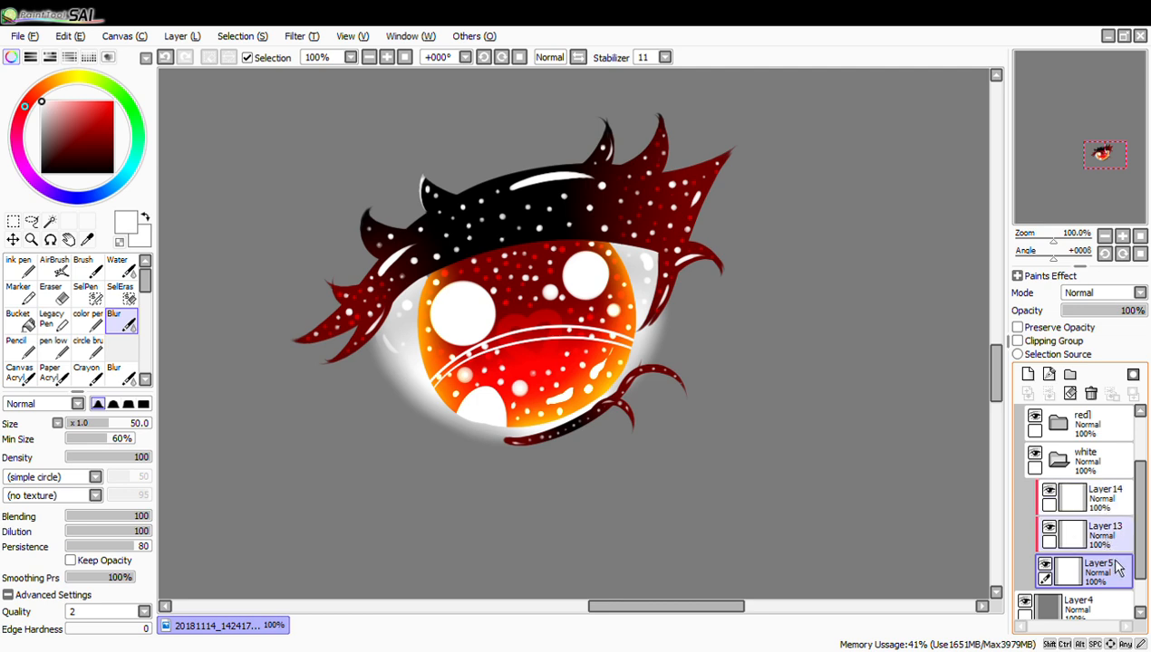
click(1058, 461)
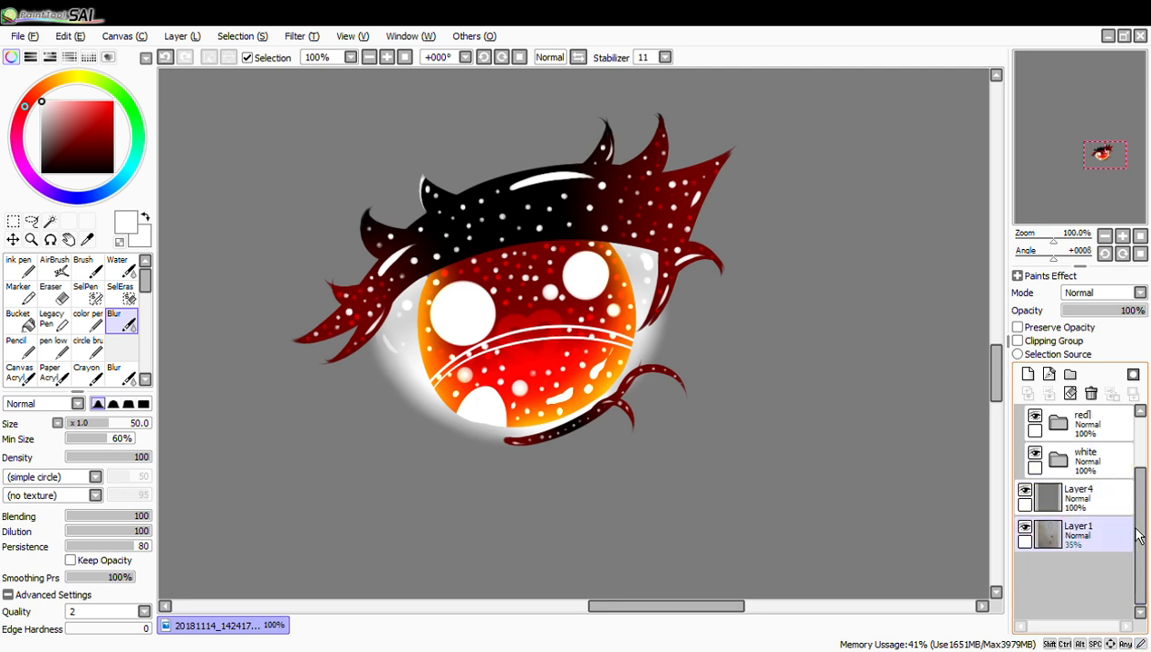
Try blurring the iris outline all the way round on the red folder's base layer, Layer3
scroll(1078, 507, up, 2)
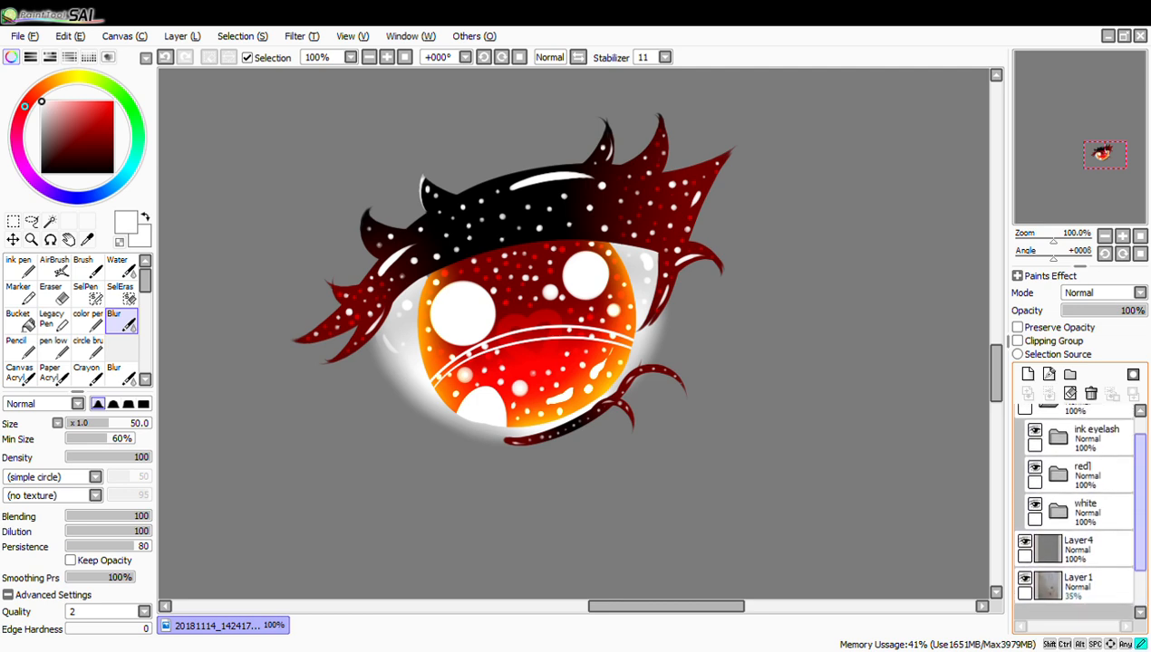
click(1059, 497)
drag(1144, 492, 1130, 587)
click(1103, 538)
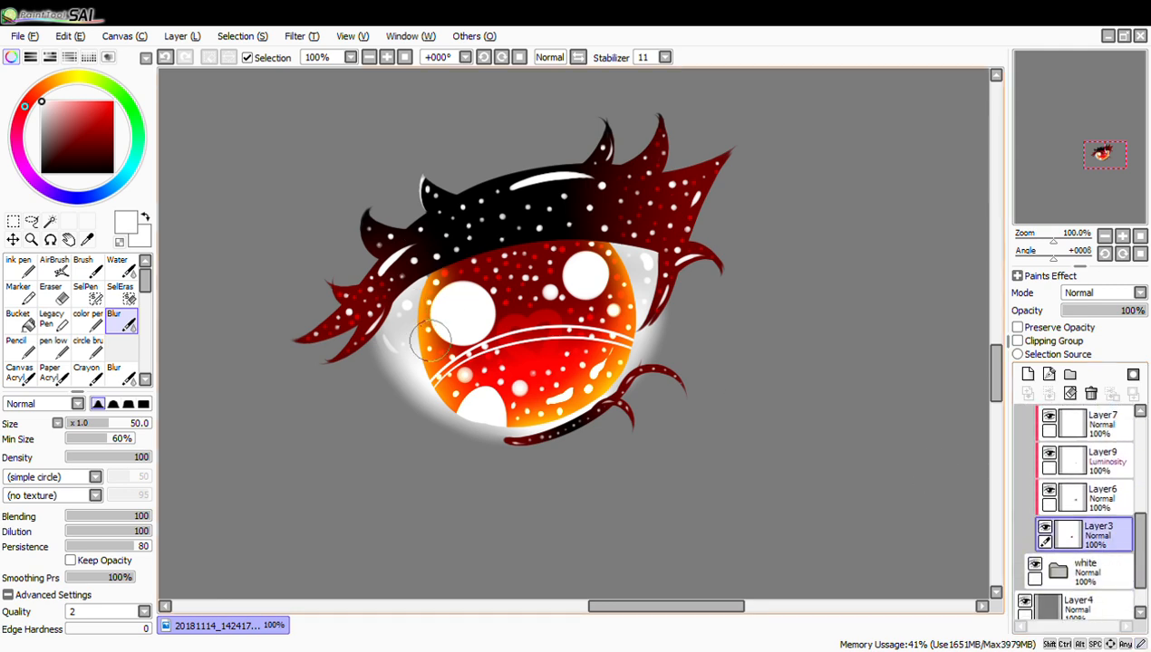
mouse_move(423, 323)
mouse_down()
mouse_move(432, 390)
mouse_move(418, 372)
mouse_move(444, 403)
mouse_move(505, 423)
mouse_move(600, 399)
mouse_move(626, 362)
mouse_move(611, 257)
mouse_up()
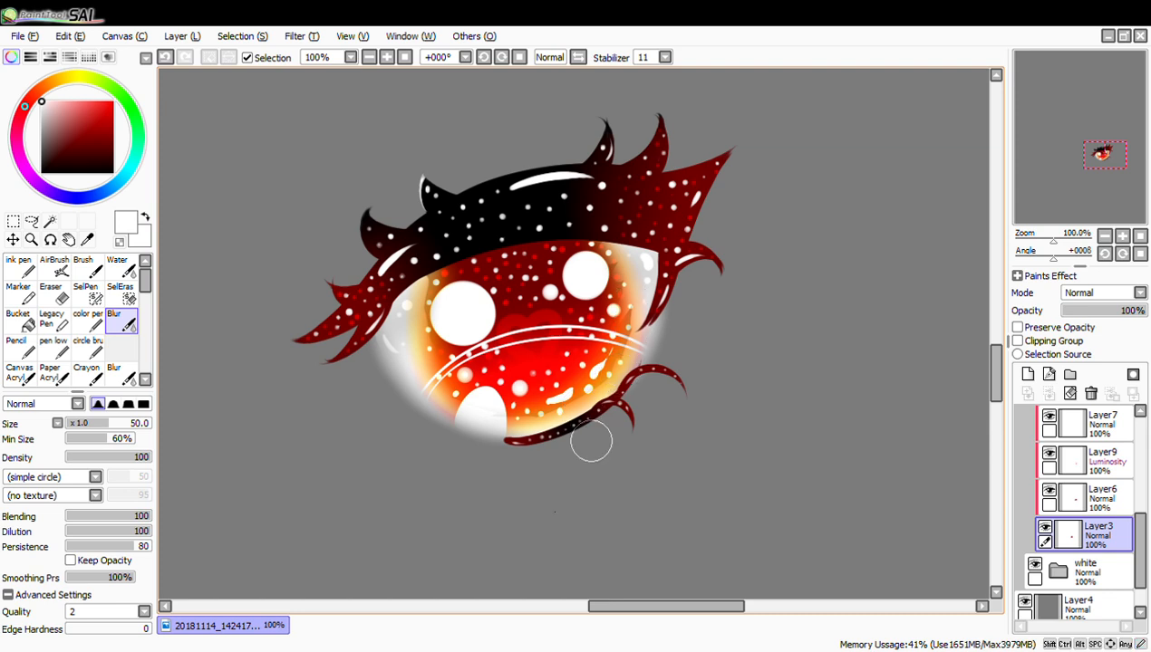
Examine the blurred iris edge from full-canvas view up to 150% zoom
click(371, 59)
click(370, 59)
click(371, 59)
click(389, 58)
click(390, 59)
click(405, 59)
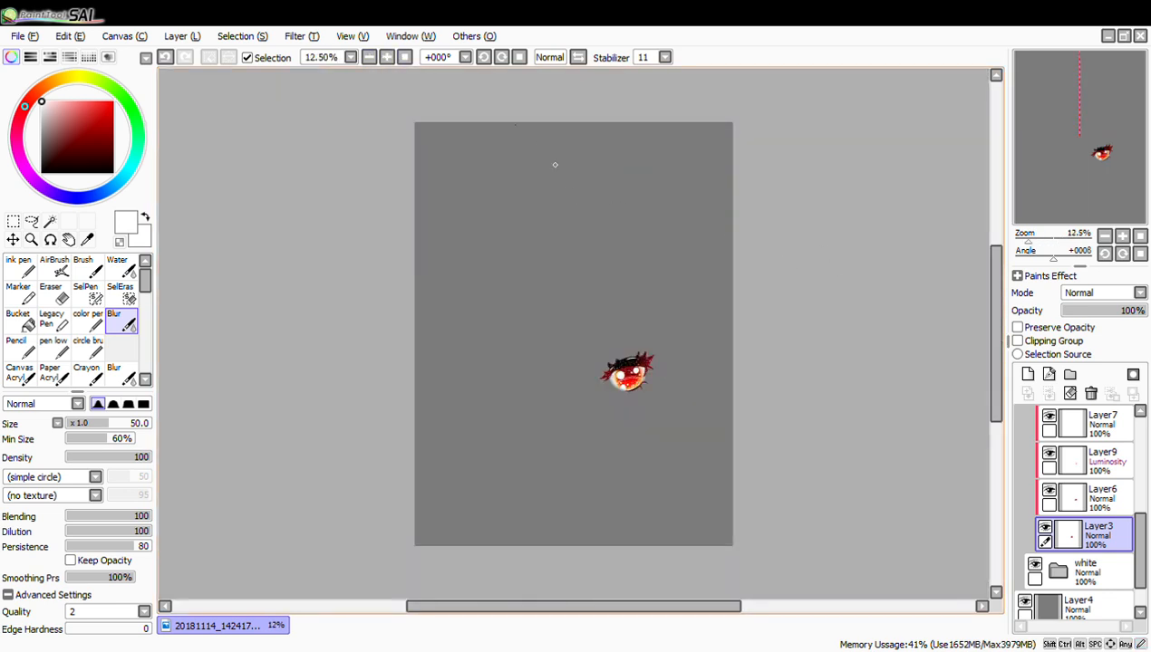
click(387, 58)
click(387, 57)
click(387, 57)
click(387, 57)
drag(659, 606, 737, 619)
drag(997, 359, 992, 397)
click(387, 57)
click(387, 57)
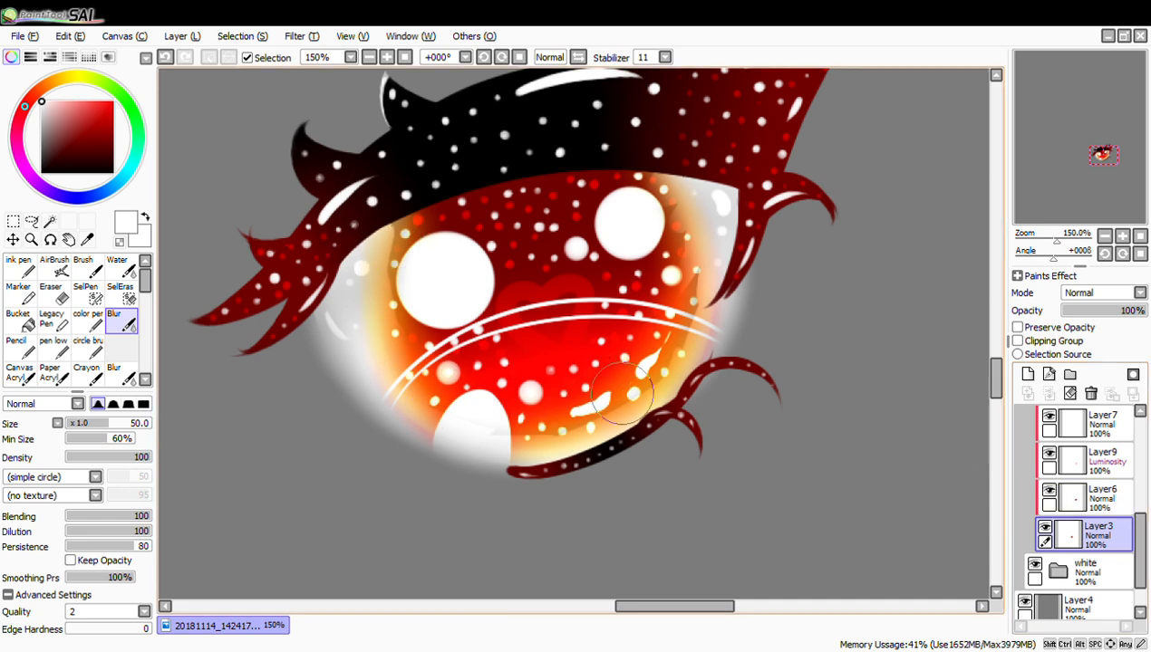
Undo all the blur strokes on the iris outline
key(ctrl+z)
key(ctrl+z)
key(ctrl+z)
key(ctrl+z)
key(ctrl+z)
key(ctrl+z)
key(ctrl+z)
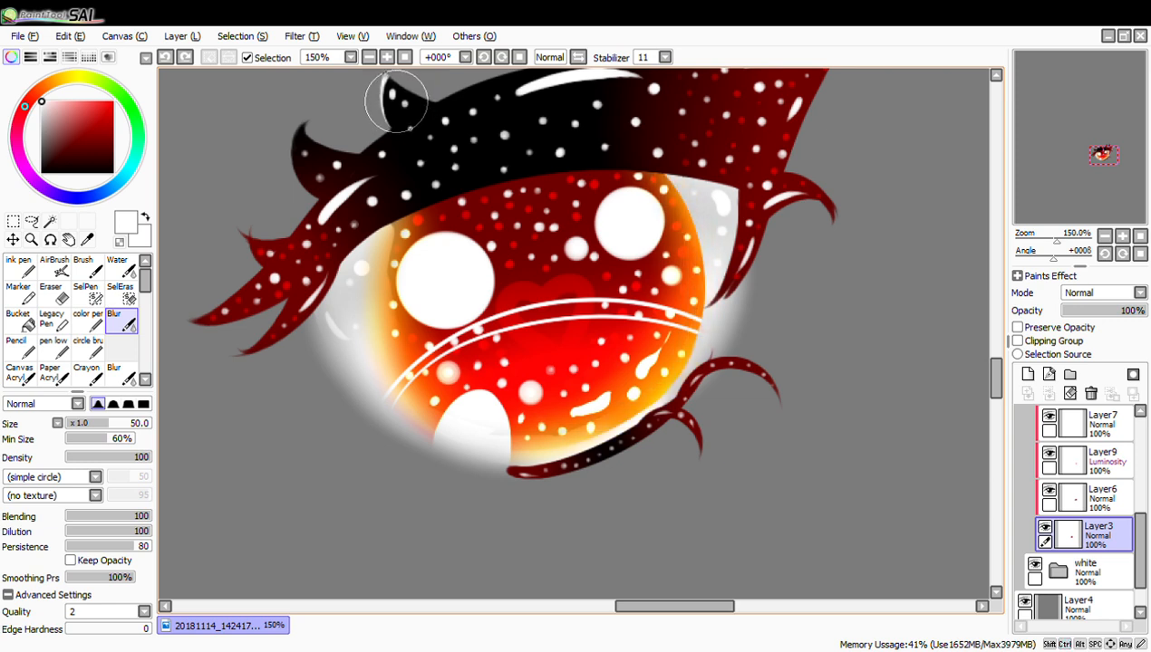
key(ctrl+z)
key(ctrl+z)
key(ctrl+z)
key(ctrl+z)
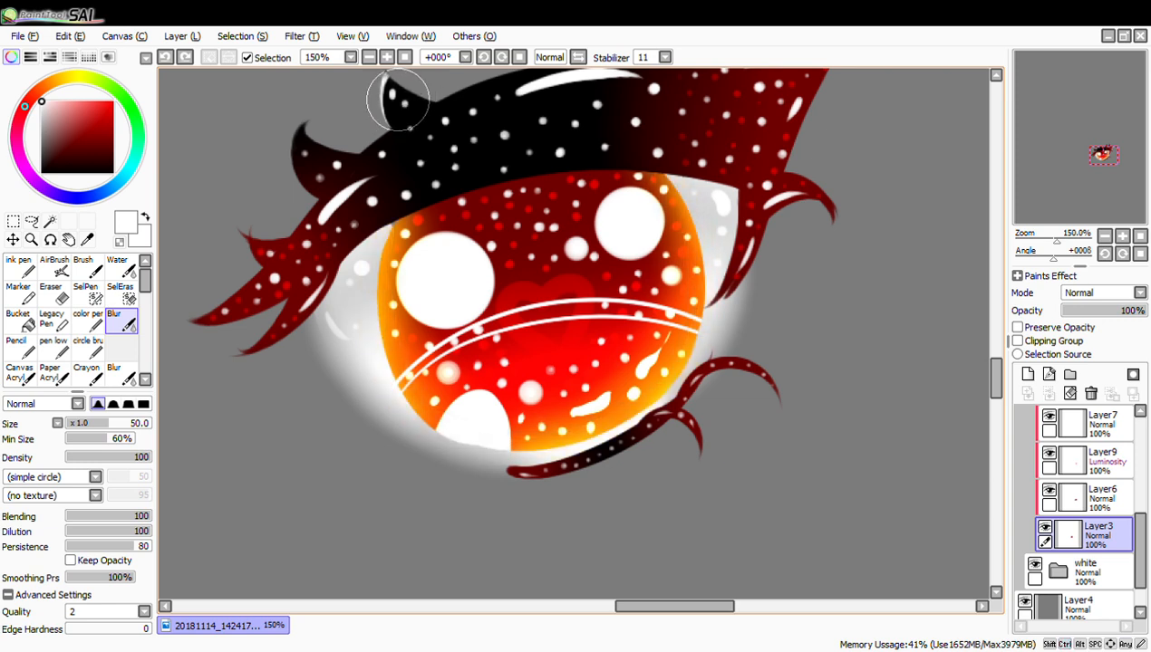
Examine the crisp iris against the blurred eye white at zoom levels between 25% and 300%
click(369, 58)
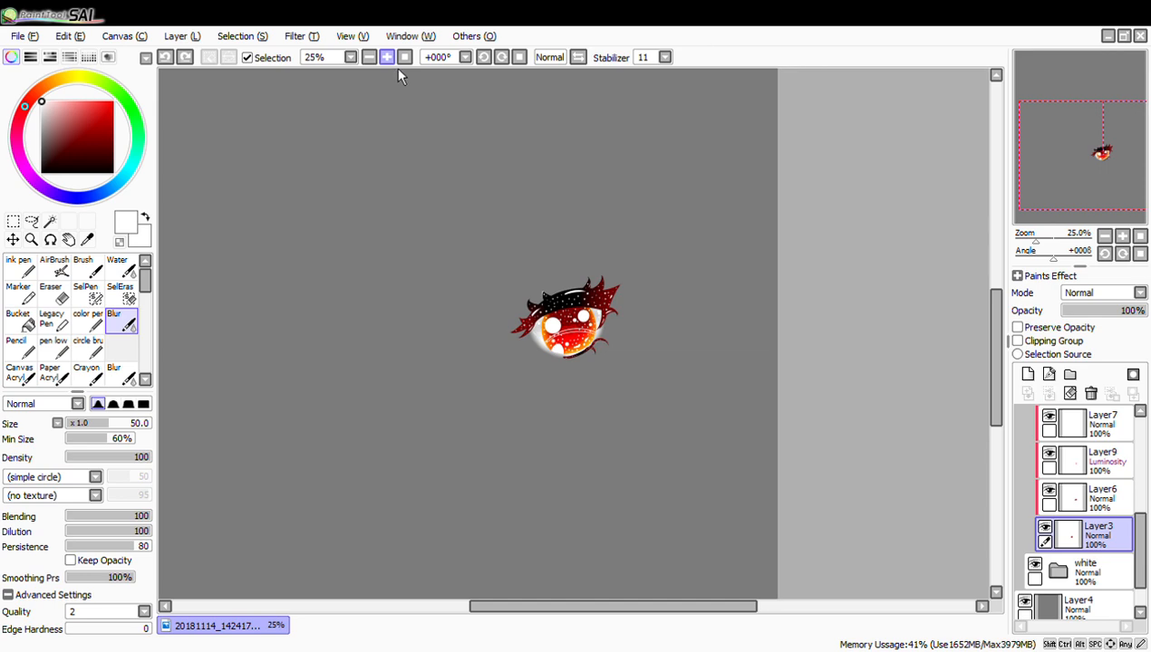
click(387, 58)
click(387, 58)
click(387, 58)
click(387, 58)
click(387, 58)
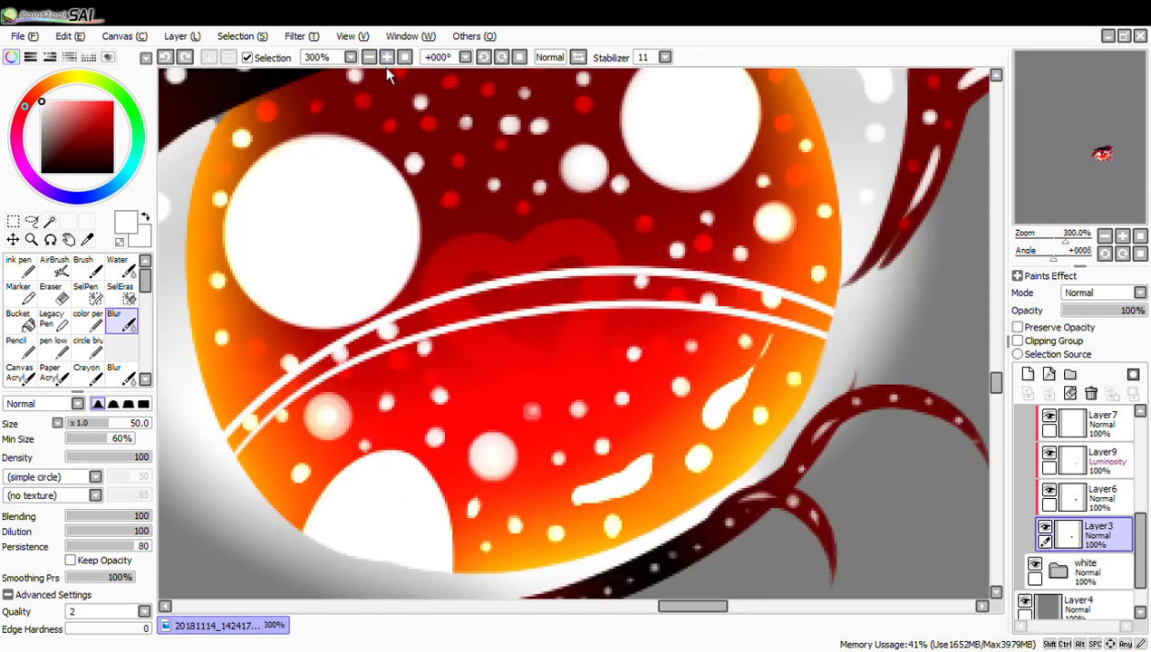
click(369, 58)
click(369, 58)
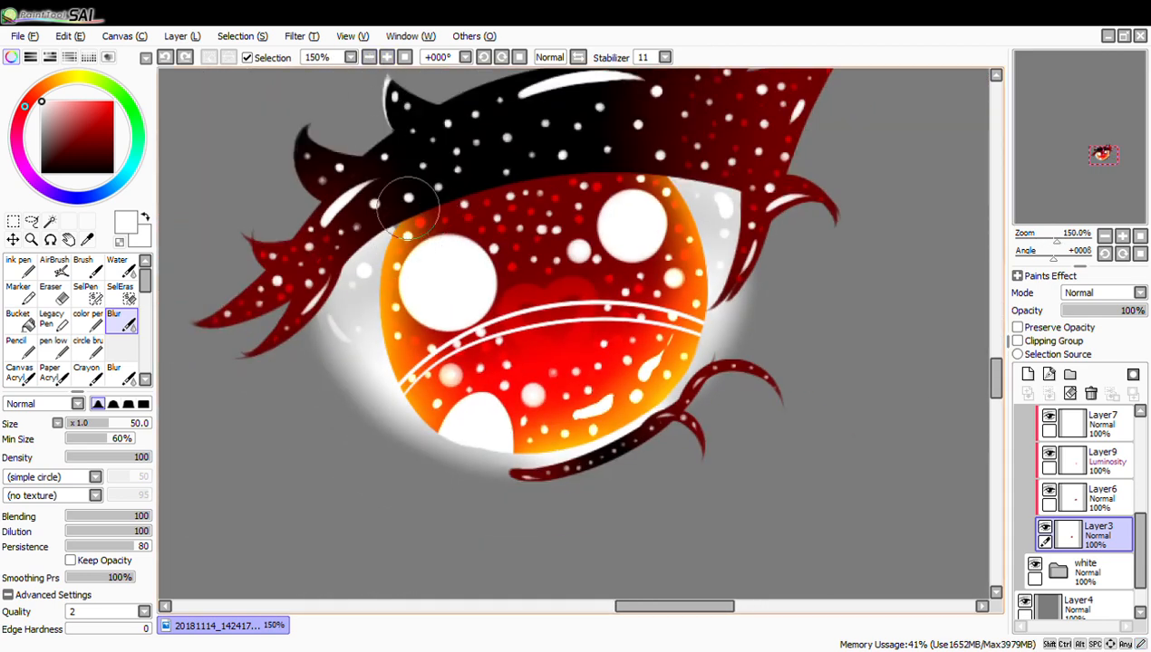
Try blurring the lower edge of the upper lashes on Layer2 in the ink eyelash folder, after collapsing the red folder
drag(1146, 568, 1143, 471)
click(1060, 505)
click(1063, 462)
scroll(1078, 516, down, 2)
click(1045, 546)
click(1045, 547)
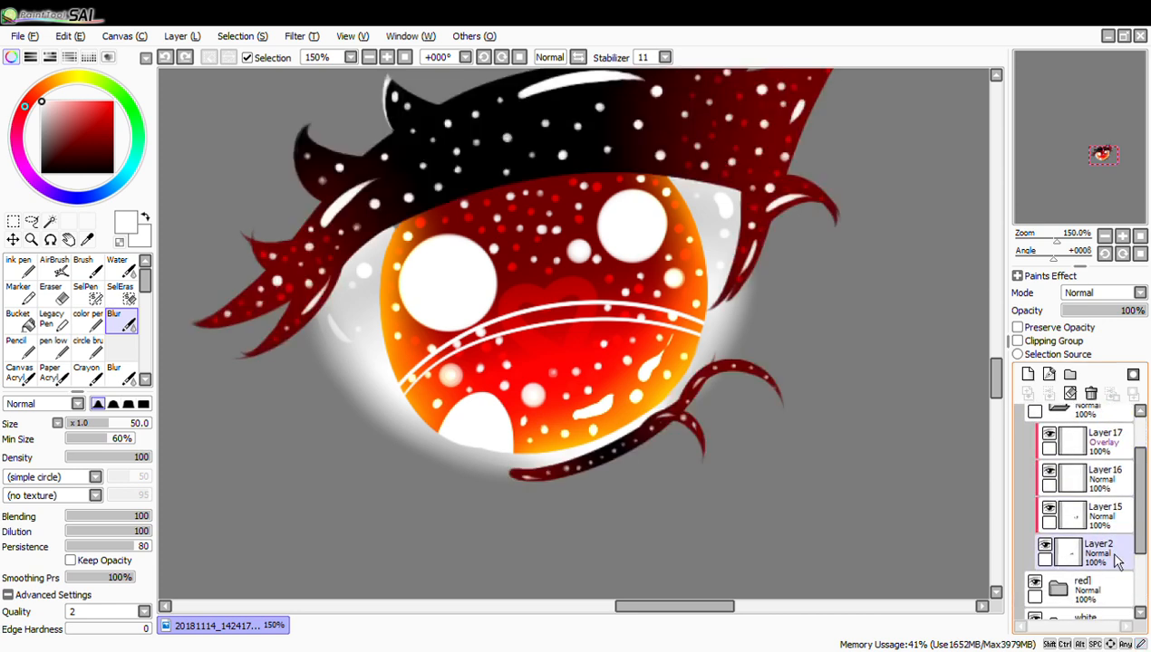
click(1074, 553)
mouse_move(478, 191)
mouse_down()
mouse_move(604, 184)
mouse_move(730, 199)
mouse_move(573, 166)
mouse_up()
drag(367, 232, 330, 261)
mouse_move(355, 248)
mouse_down()
mouse_move(290, 338)
mouse_move(392, 232)
mouse_up()
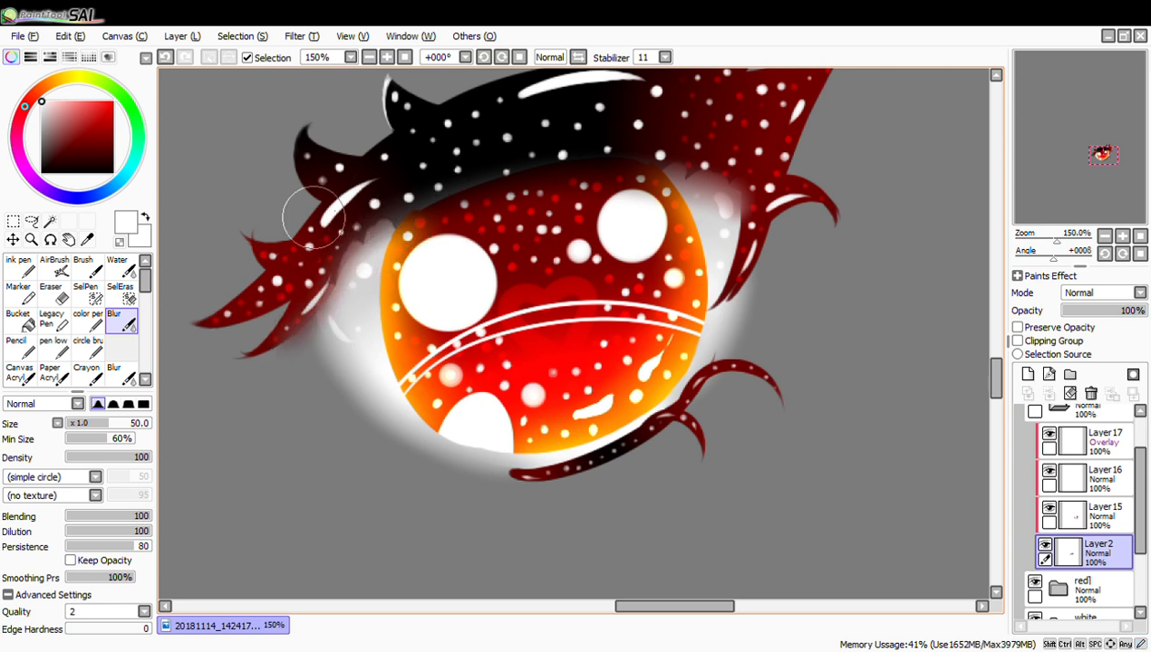
Examine the blurred upper lash edge zoomed out and back in at 150%
click(370, 57)
click(370, 57)
click(370, 57)
click(369, 57)
click(387, 58)
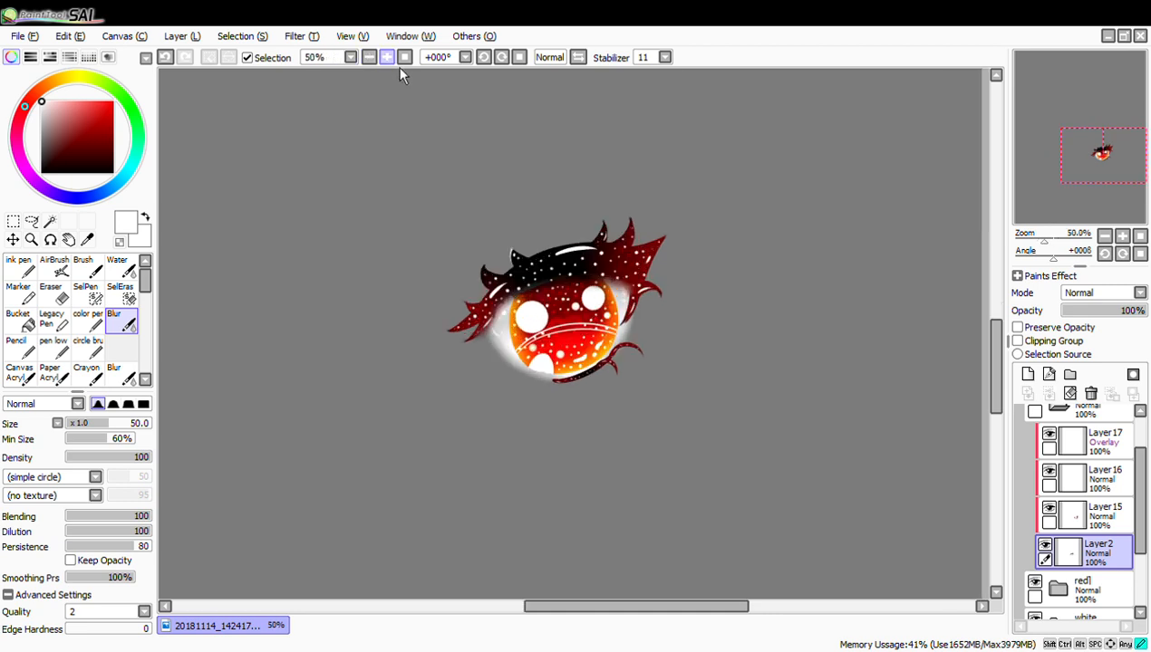
click(387, 58)
click(387, 58)
click(387, 58)
Undo all the blur strokes on the upper lashes
key(ctrl+z)
key(ctrl+z)
key(ctrl+z)
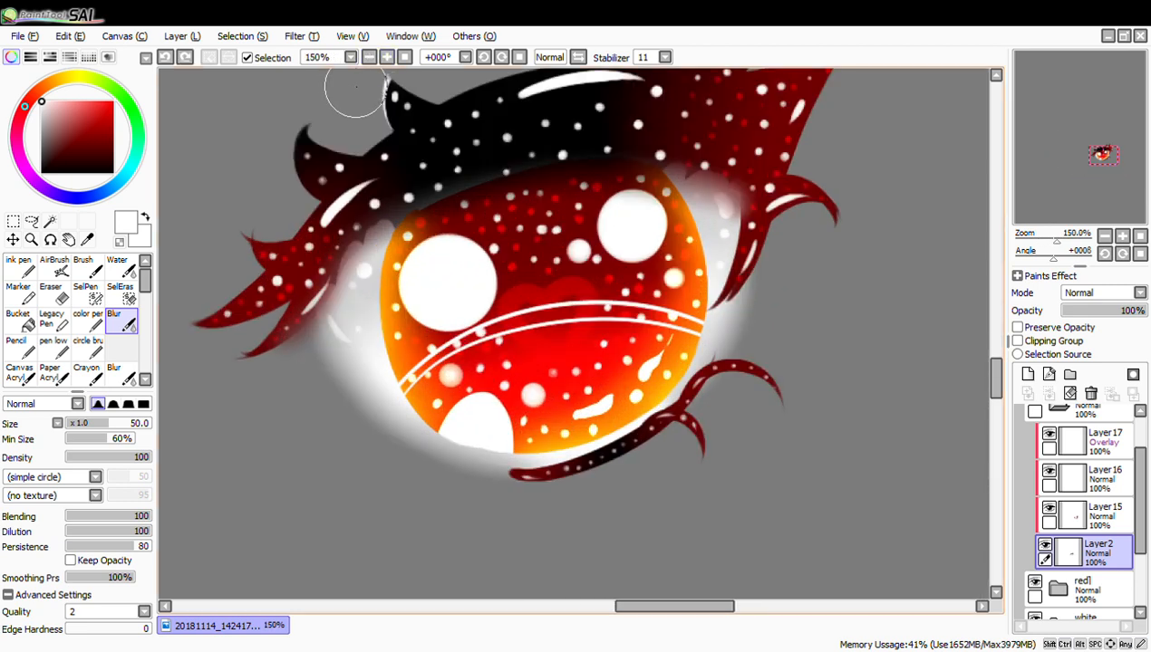
key(ctrl+z)
key(ctrl+z)
key(ctrl+z)
key(ctrl+z)
key(ctrl+z)
key(ctrl+z)
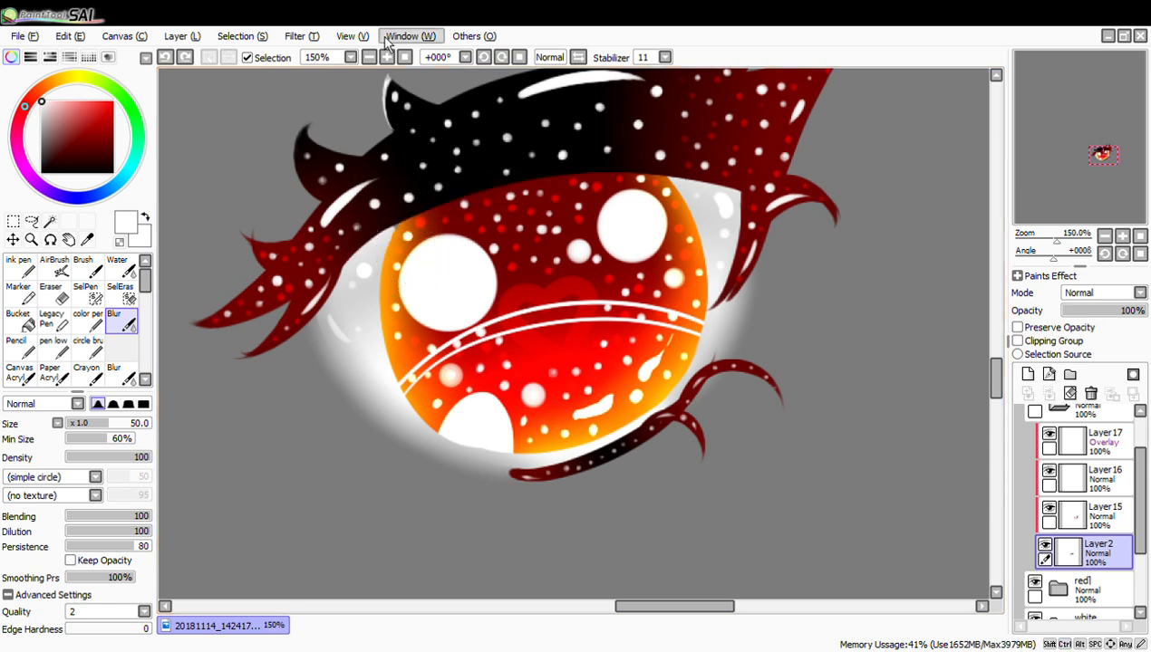
Examine the whole eye at zoom levels between 33% and 150%, including its lower lashes and eye white
click(369, 57)
click(370, 58)
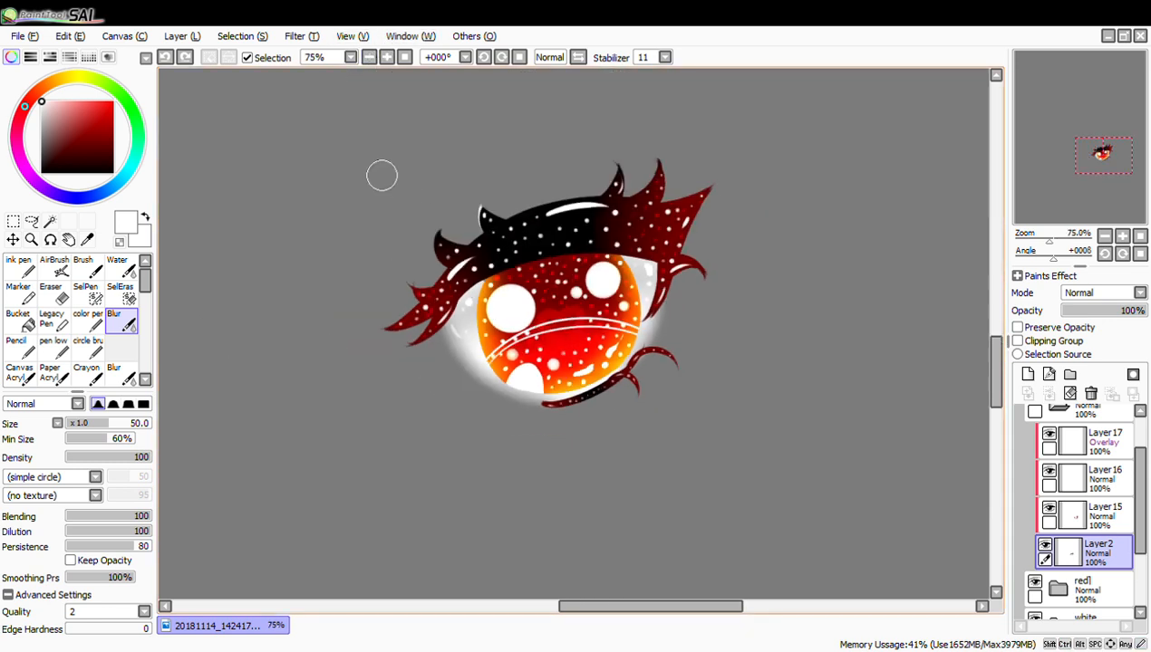
click(370, 57)
click(370, 58)
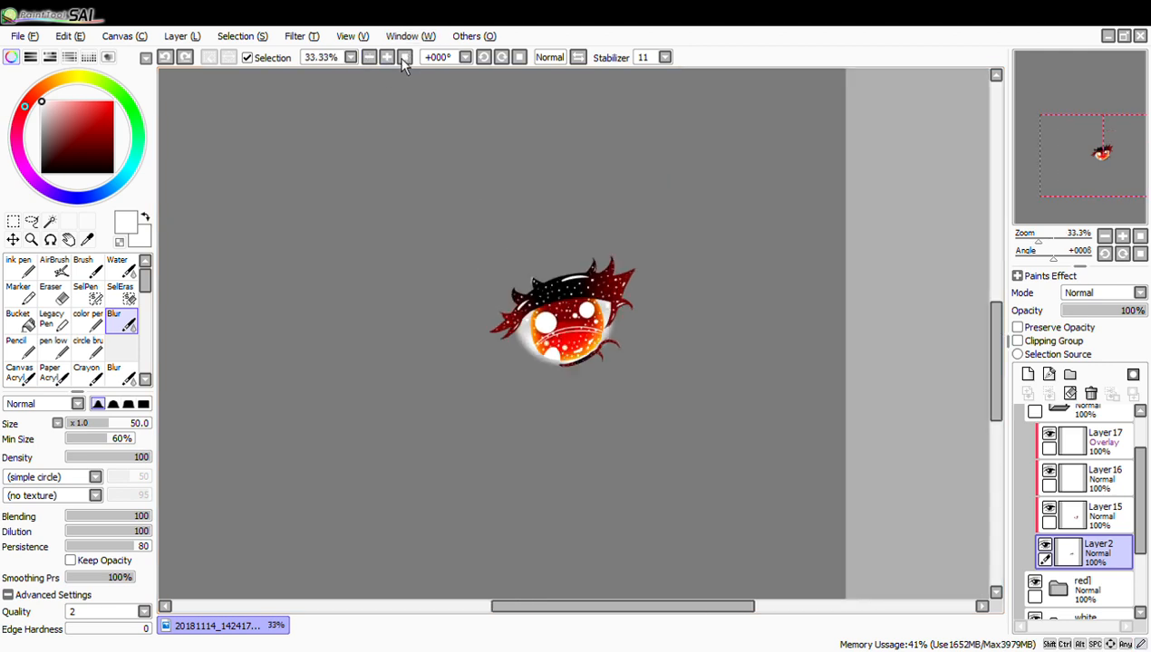
click(388, 57)
click(388, 57)
click(388, 57)
click(388, 57)
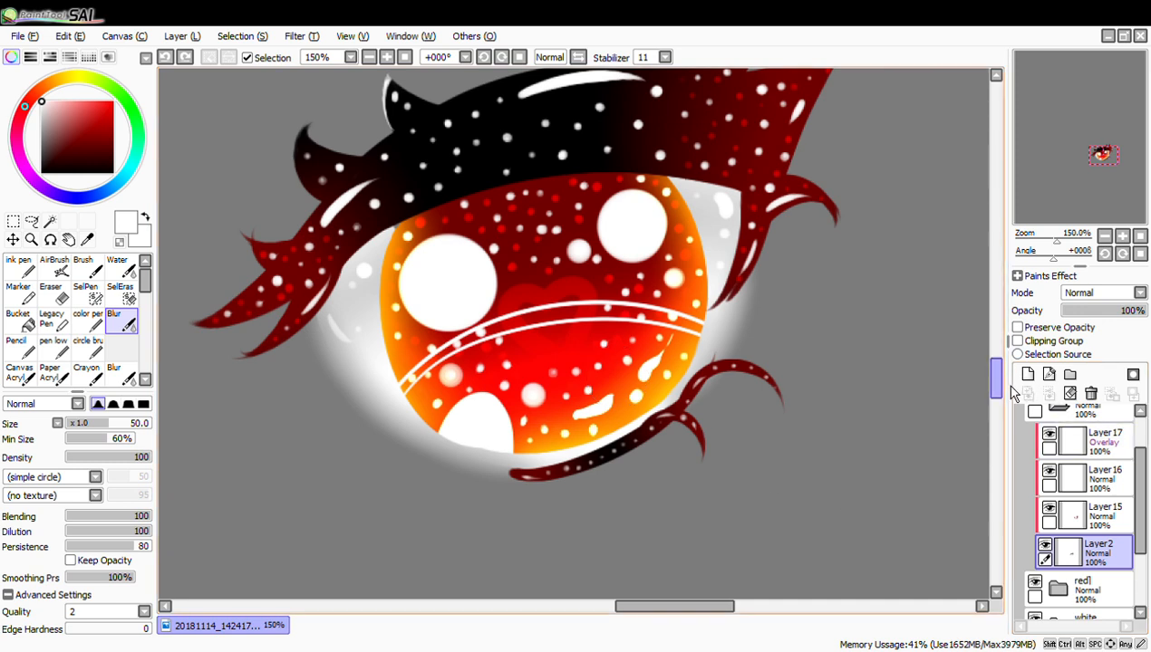
scroll(1001, 399, down, 2)
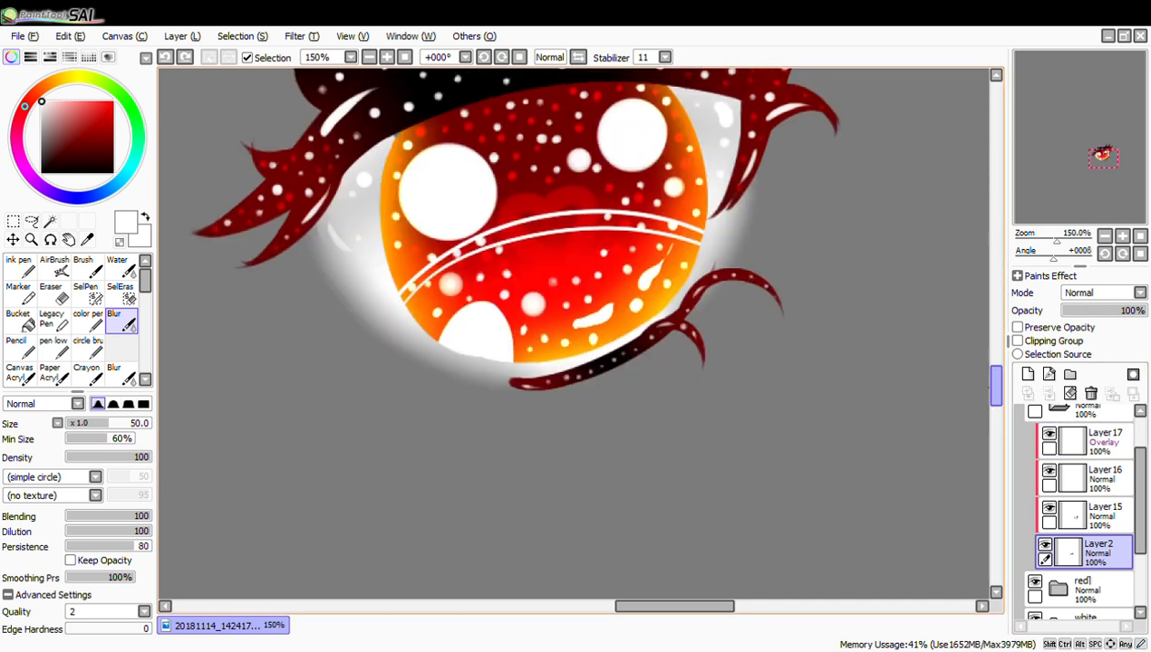
scroll(1008, 417, up, 2)
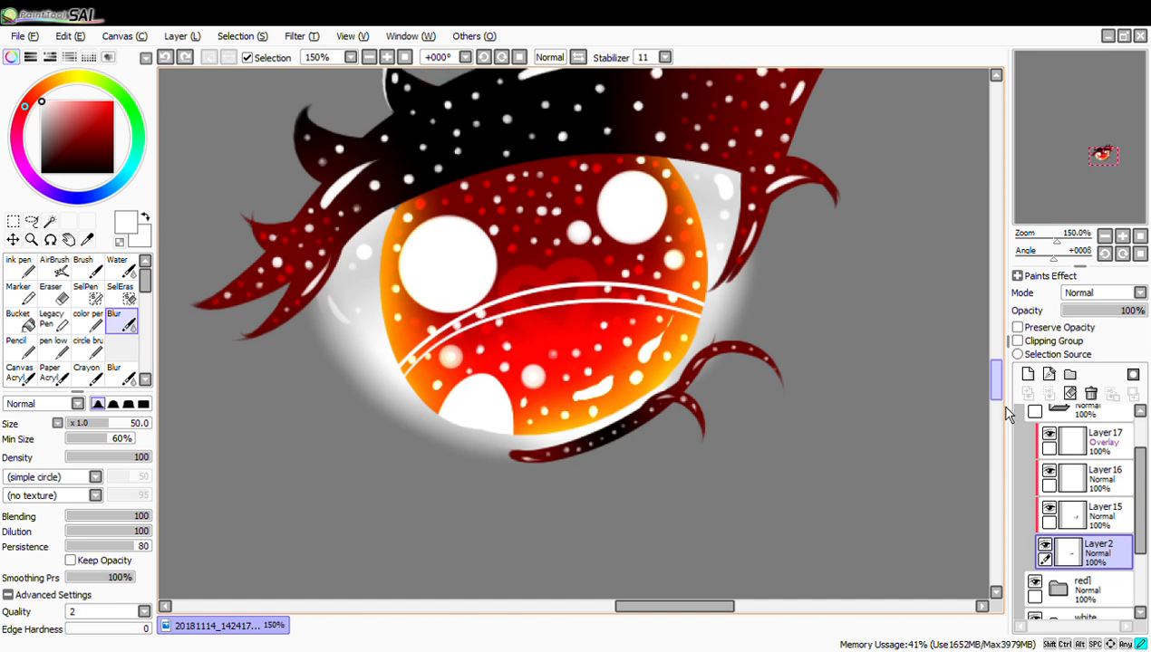
drag(1005, 406, 1007, 406)
Collapse the ink eyelash folder and expand the red folder to reach its iris layers
drag(1139, 515, 1139, 497)
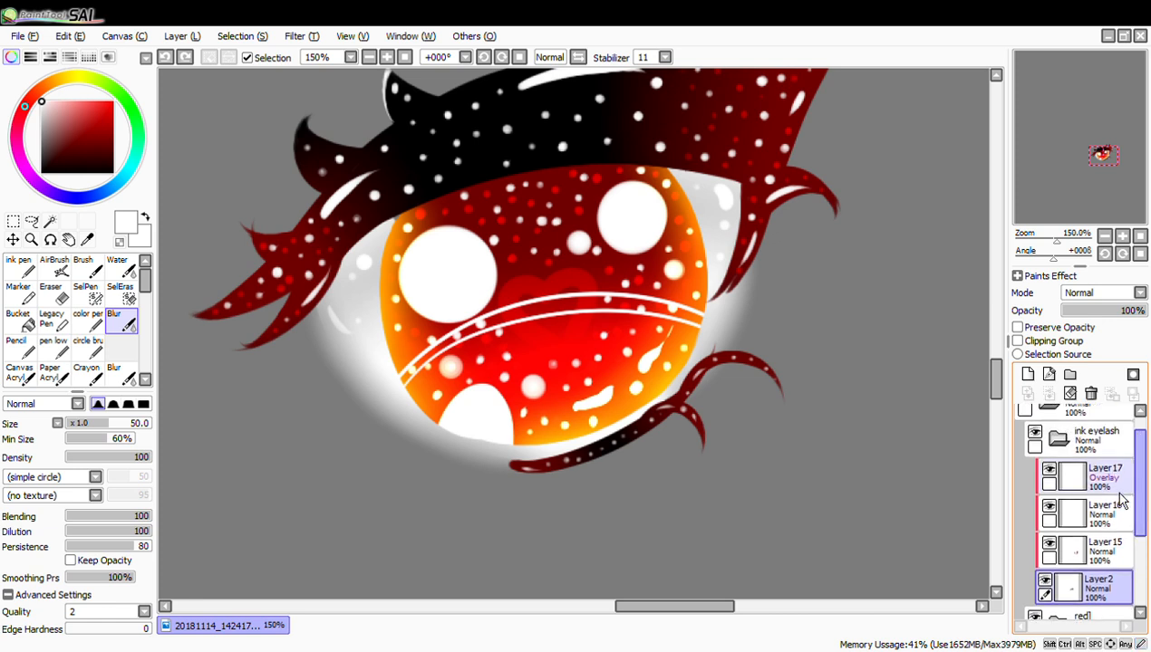
click(1064, 473)
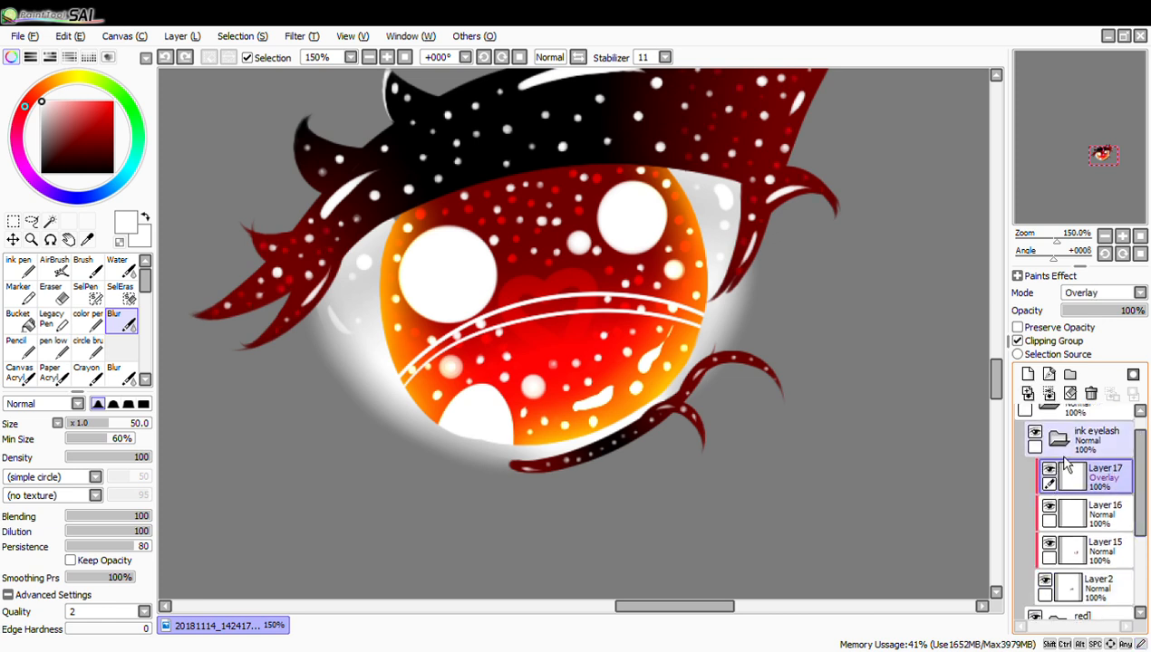
click(1061, 452)
click(1038, 472)
click(1038, 471)
click(1057, 476)
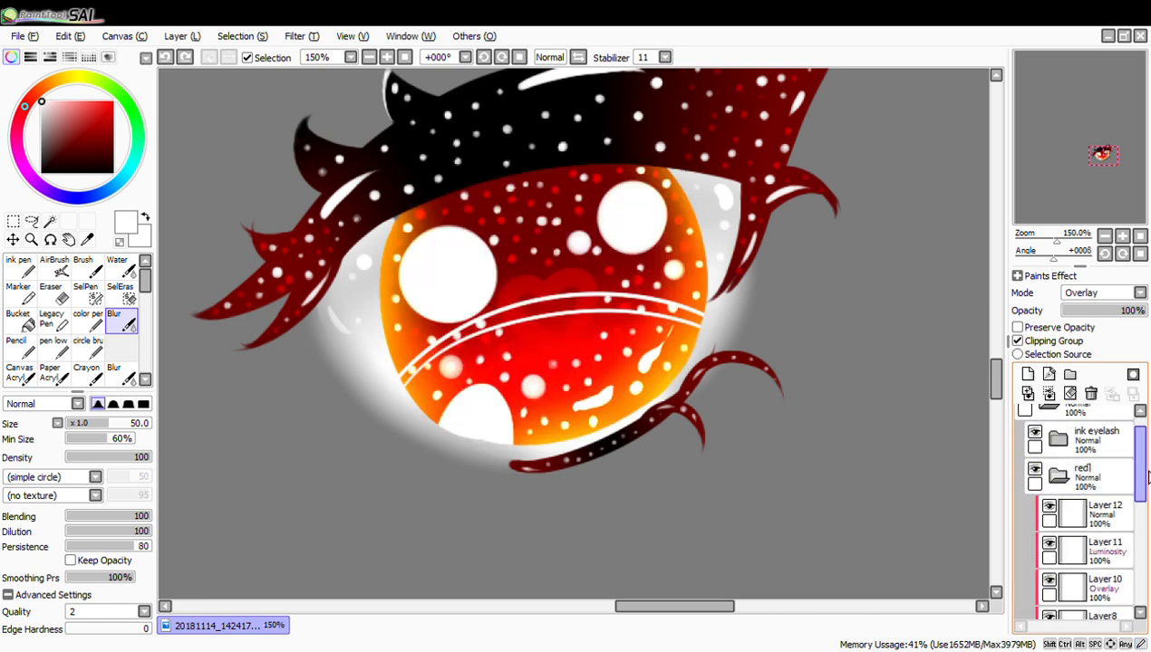
drag(1139, 472, 1139, 485)
Toggle the visibility of Layer11, Layer10 and Layer12 in the red folder to examine what each one contributes
click(1051, 509)
click(1051, 509)
click(1052, 545)
click(1052, 546)
click(1051, 472)
click(1051, 472)
click(1051, 473)
click(1051, 473)
click(1050, 509)
click(1050, 509)
Add a new clipped layer directly above Layer11 in the red folder and set its blending mode to Multiply
click(1102, 527)
click(1050, 509)
click(1050, 509)
click(1049, 396)
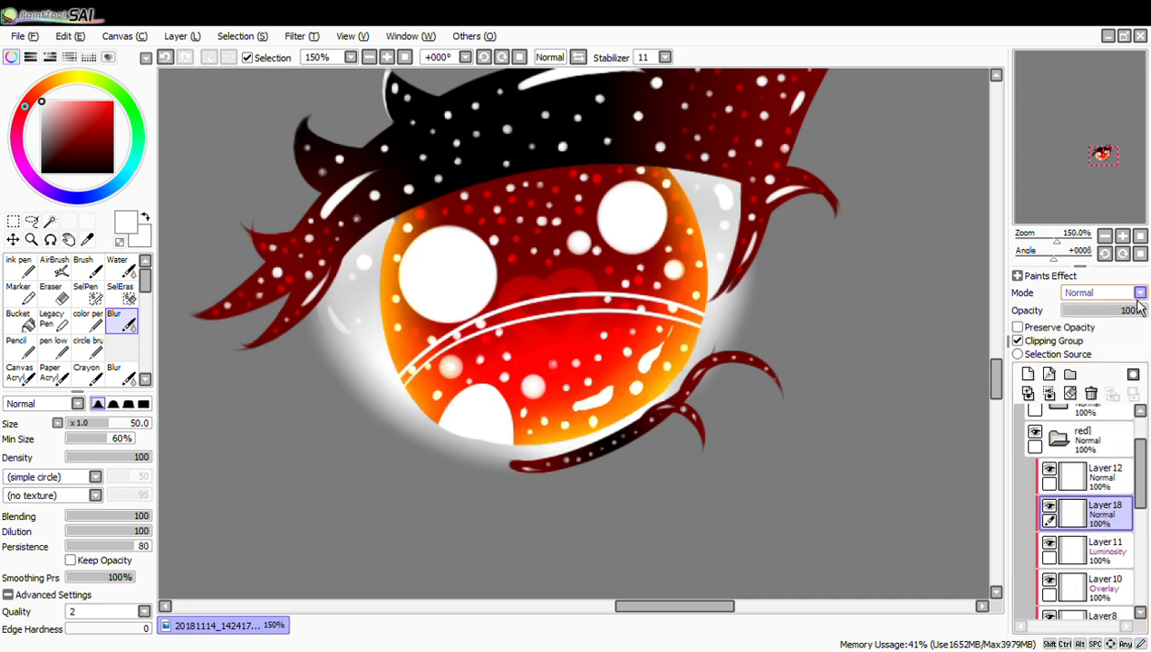
click(1112, 332)
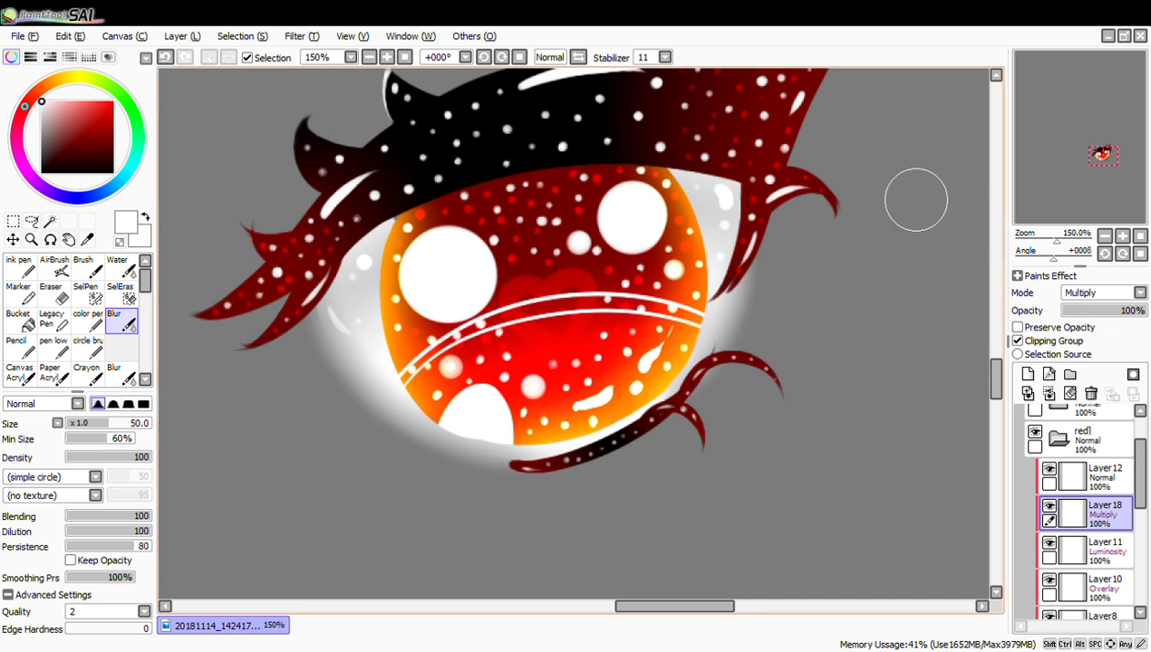
Sample the dark red of the upper iris and ready the AirBrush at size 20
right_click(484, 206)
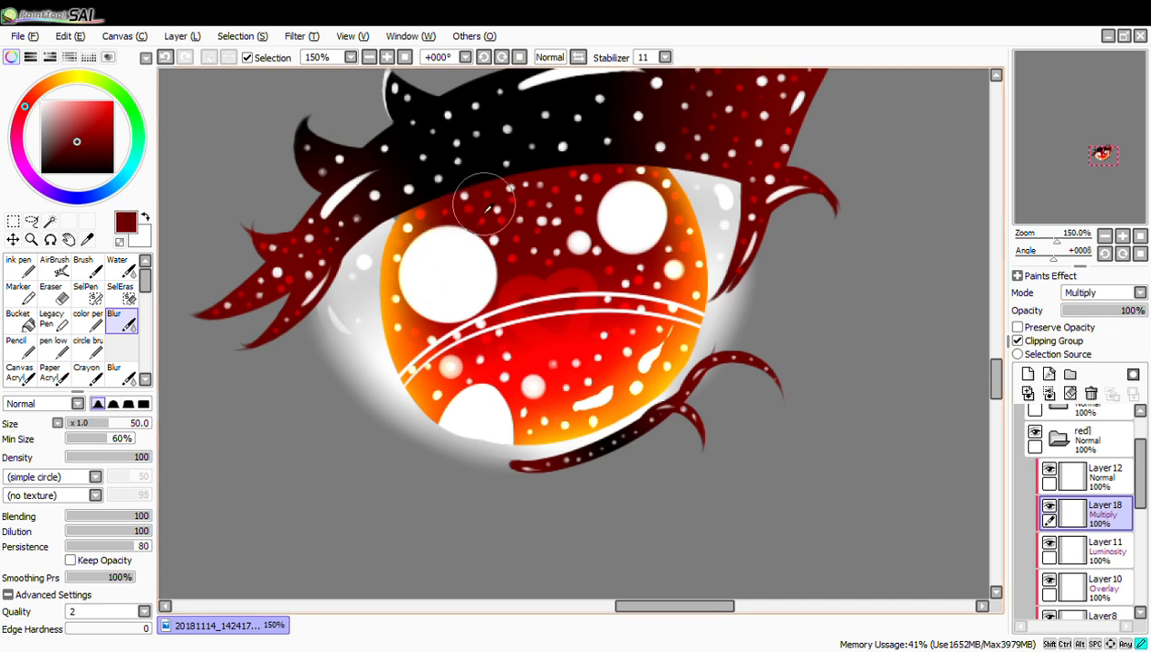
click(54, 267)
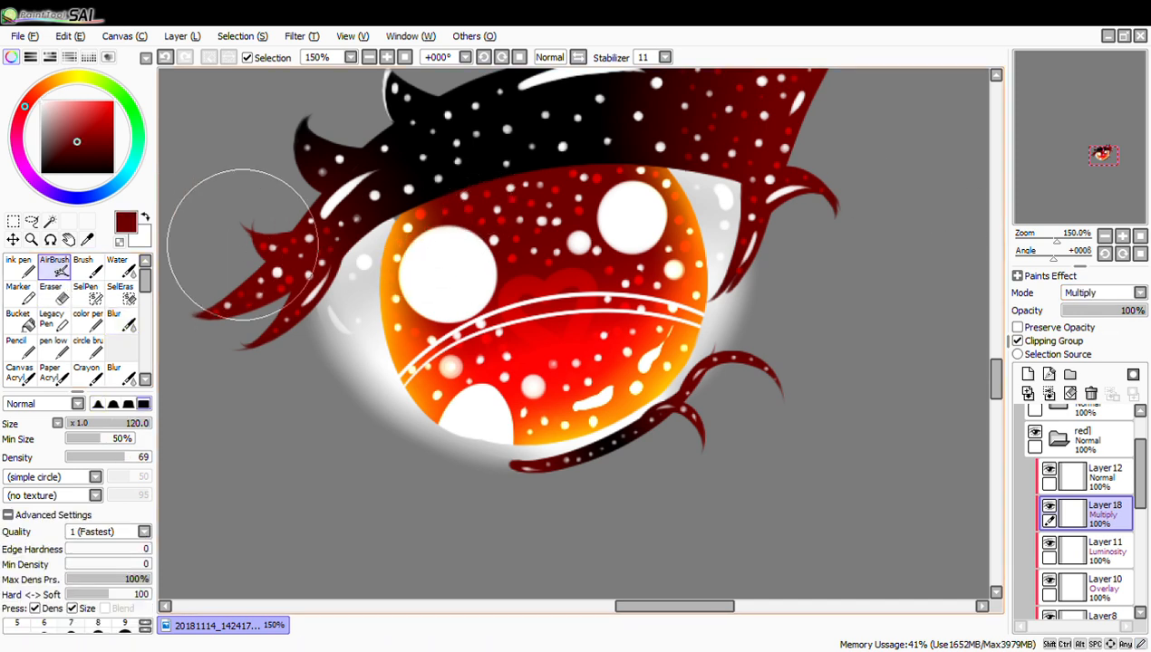
click(11, 56)
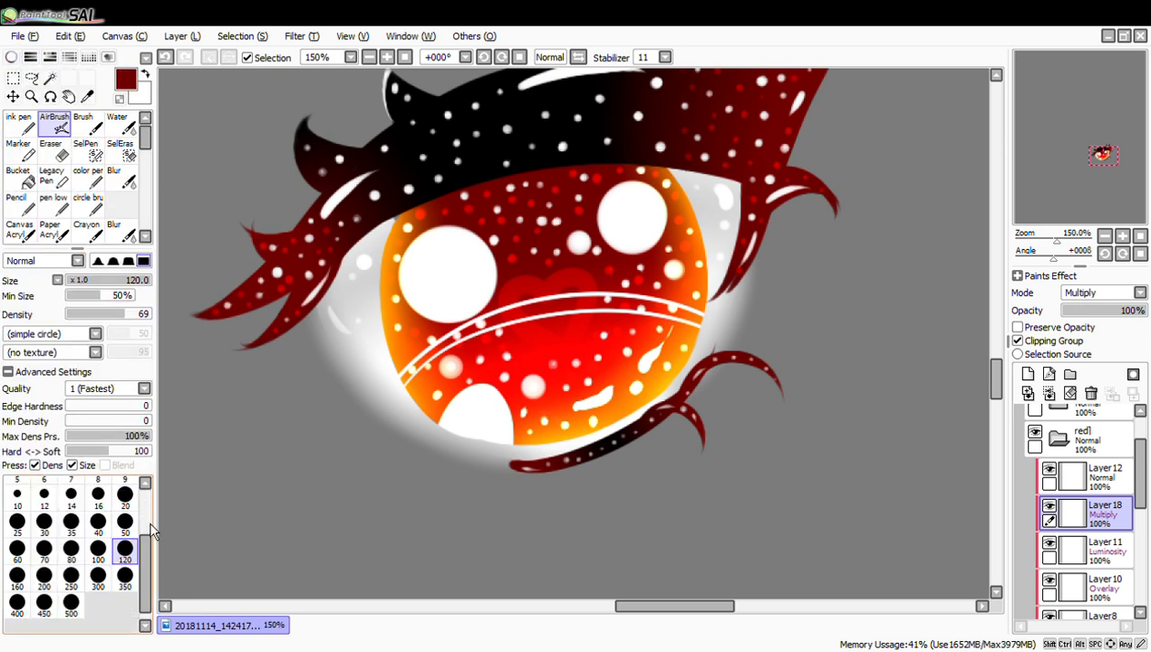
click(125, 494)
Airbrush dark red shading around the iris rim on the Multiply layer, along its left, lower and right edges
mouse_move(396, 204)
mouse_down()
mouse_move(374, 267)
mouse_move(405, 205)
mouse_move(378, 300)
mouse_up()
mouse_move(385, 240)
mouse_down()
mouse_move(388, 348)
mouse_move(374, 260)
mouse_move(402, 367)
mouse_move(370, 307)
mouse_move(423, 398)
mouse_up()
drag(393, 363, 481, 448)
key(ctrl+z)
mouse_move(414, 394)
mouse_down()
mouse_move(478, 445)
mouse_move(424, 411)
mouse_move(520, 452)
mouse_up()
mouse_move(454, 435)
mouse_down()
mouse_move(523, 454)
mouse_move(486, 446)
mouse_move(603, 439)
mouse_up()
mouse_move(519, 443)
mouse_down()
mouse_move(629, 423)
mouse_move(698, 358)
mouse_up()
drag(599, 426, 681, 365)
mouse_move(636, 403)
mouse_down()
mouse_move(699, 325)
mouse_move(702, 269)
mouse_up()
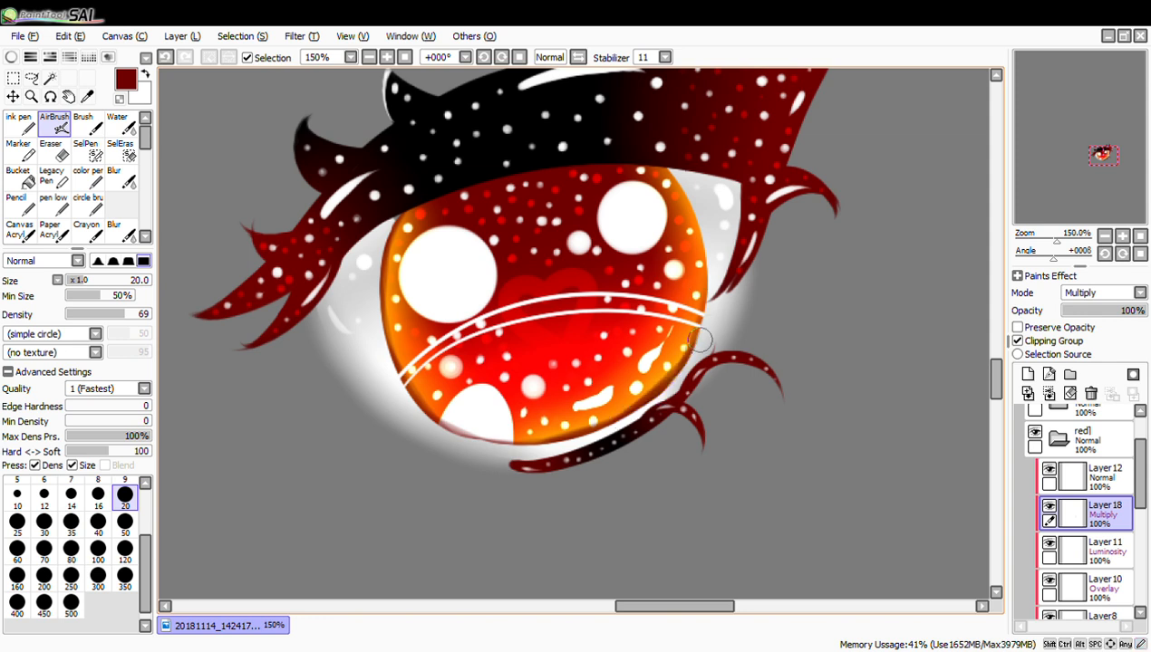
mouse_move(696, 311)
mouse_down()
mouse_move(711, 258)
mouse_move(714, 270)
mouse_move(684, 195)
mouse_up()
drag(707, 258, 668, 183)
drag(705, 232, 650, 163)
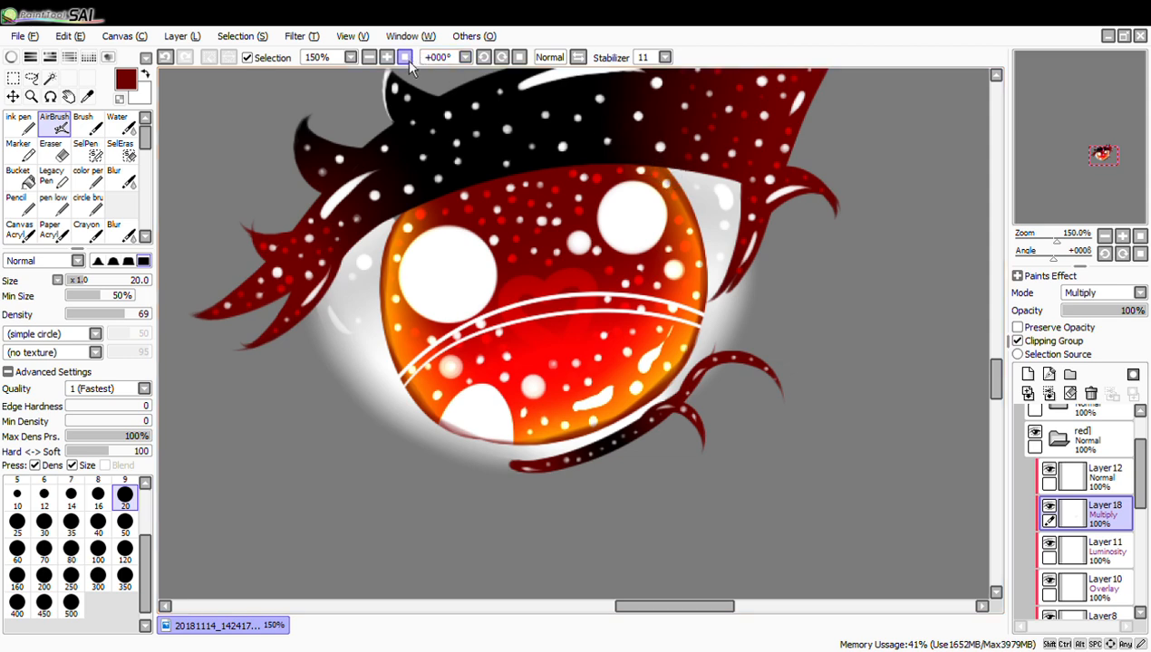
Deepen the dark red airbrush shading along the iris's left rim and across the base of the lower-left highlight
click(370, 58)
click(369, 58)
click(370, 58)
click(369, 58)
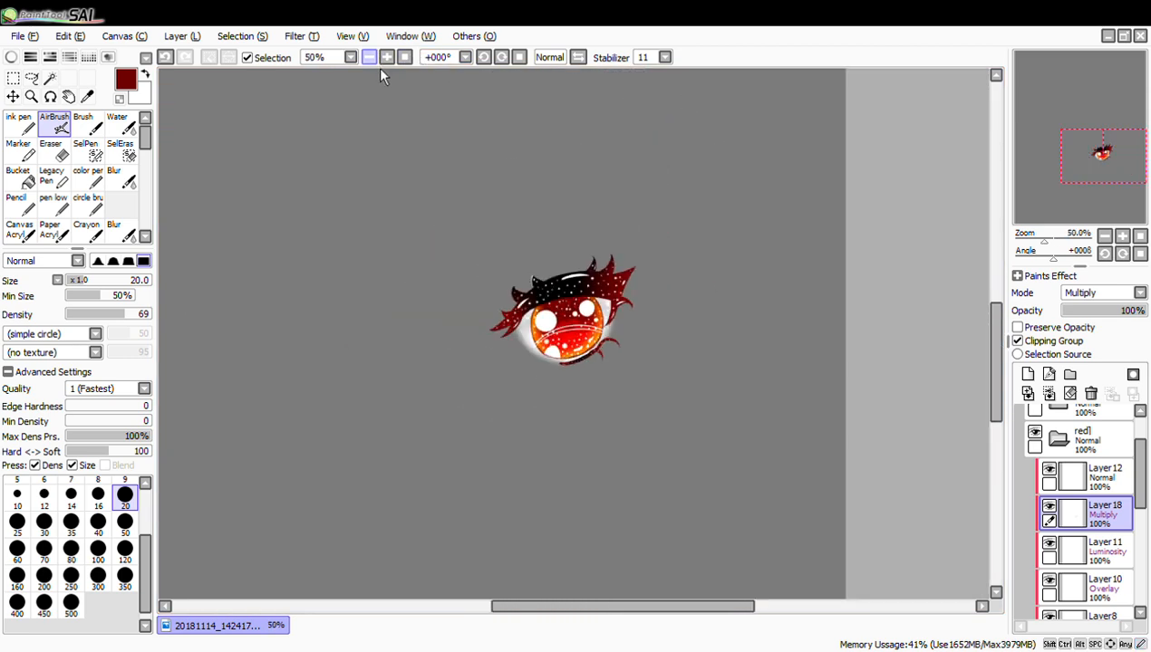
click(388, 58)
click(388, 58)
click(387, 58)
click(388, 58)
click(388, 58)
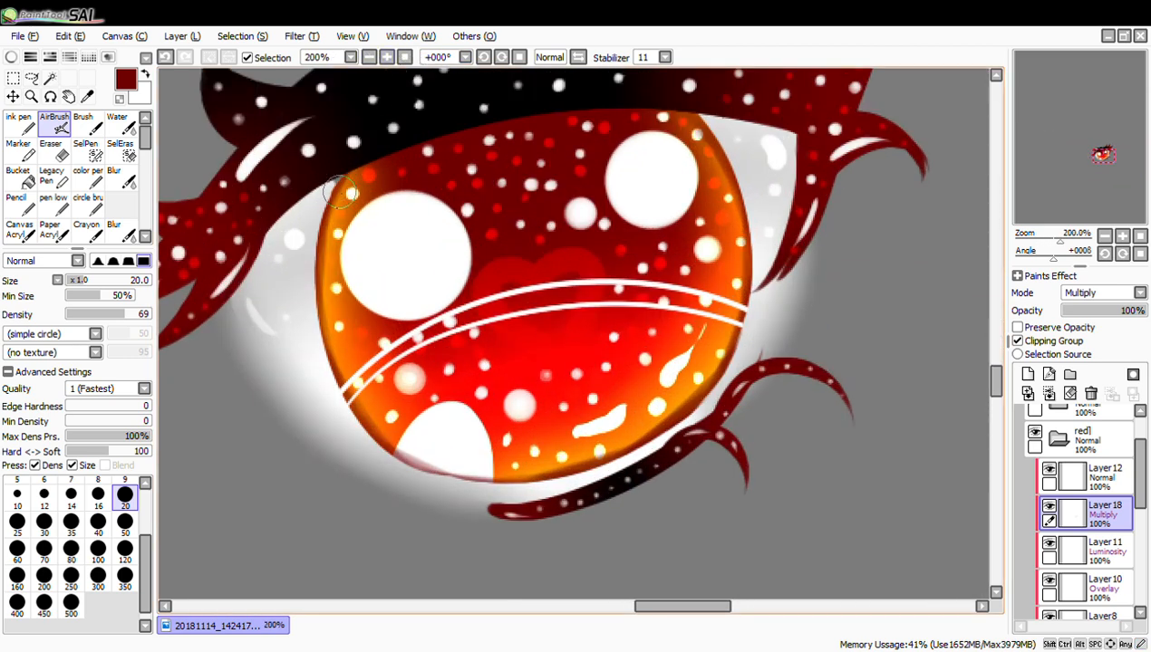
drag(347, 178, 321, 312)
drag(318, 233, 317, 322)
drag(315, 279, 344, 360)
key(ctrl+z)
drag(319, 256, 330, 365)
drag(319, 314, 332, 367)
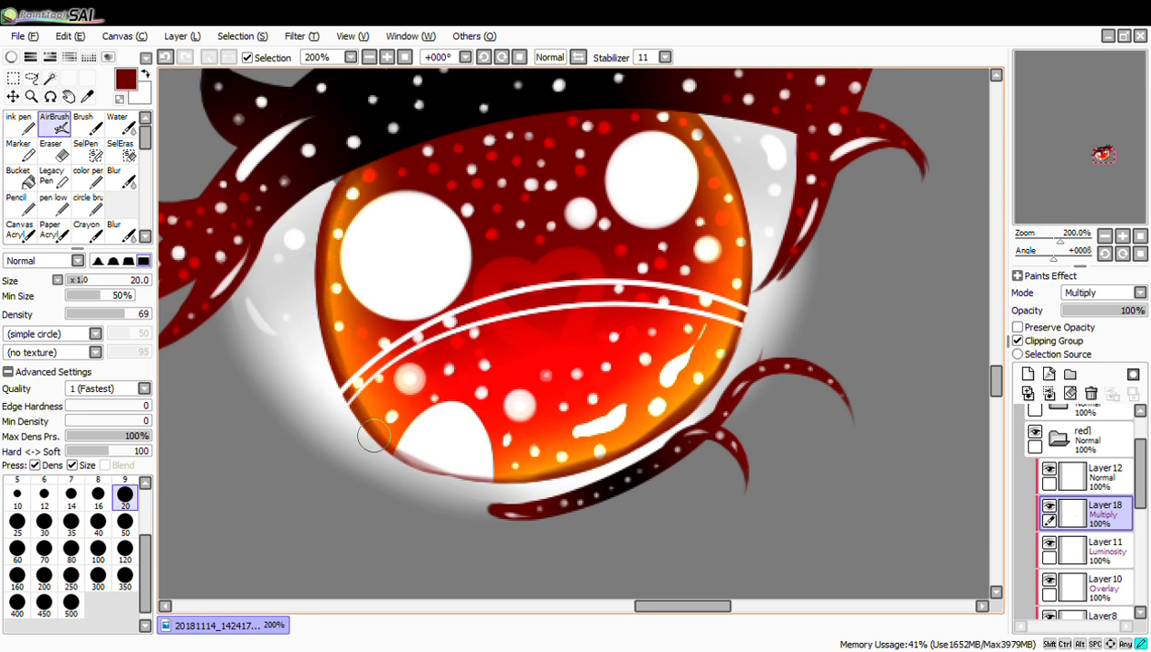
drag(416, 465, 462, 478)
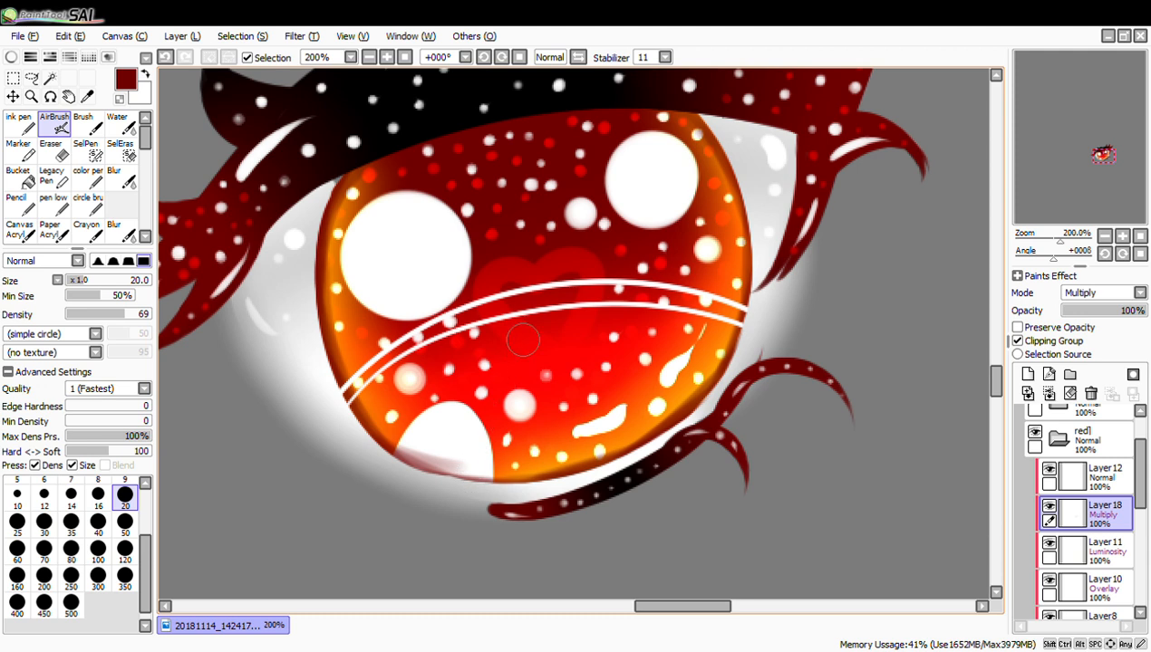
Undo the dark red airbrush strokes around the iris rim on the Multiply layer
key(ctrl+z)
key(ctrl+z)
key(ctrl+z)
key(ctrl+z)
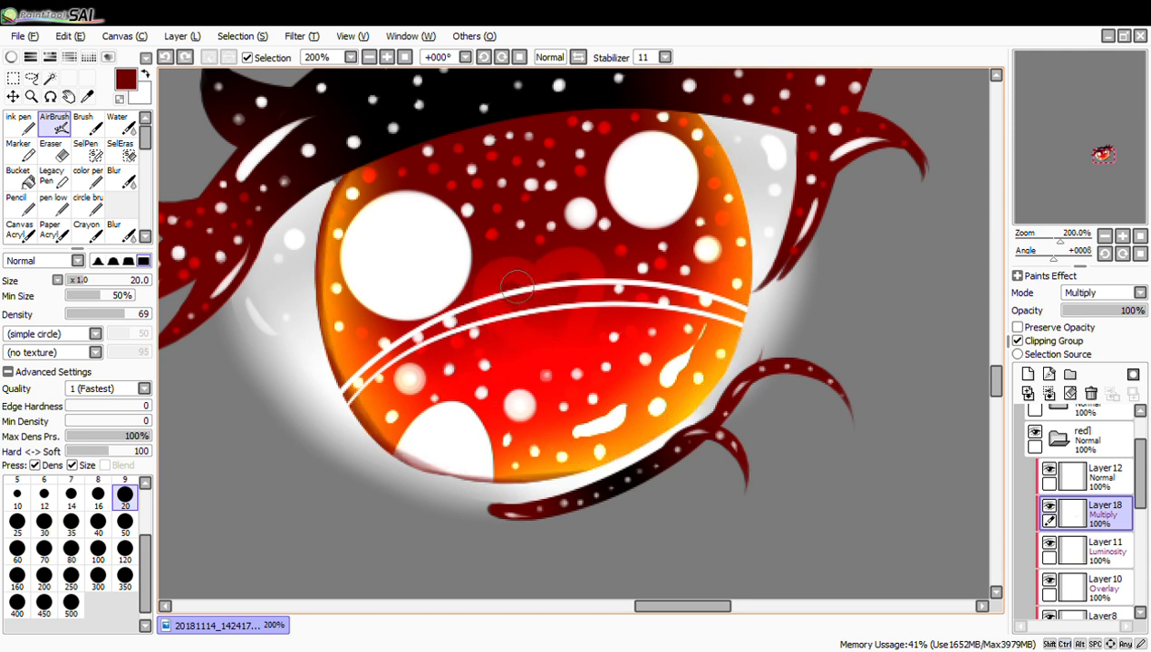
key(ctrl+z)
key(ctrl+z)
key(ctrl+z)
key(ctrl+z)
key(ctrl+z)
key(ctrl+z)
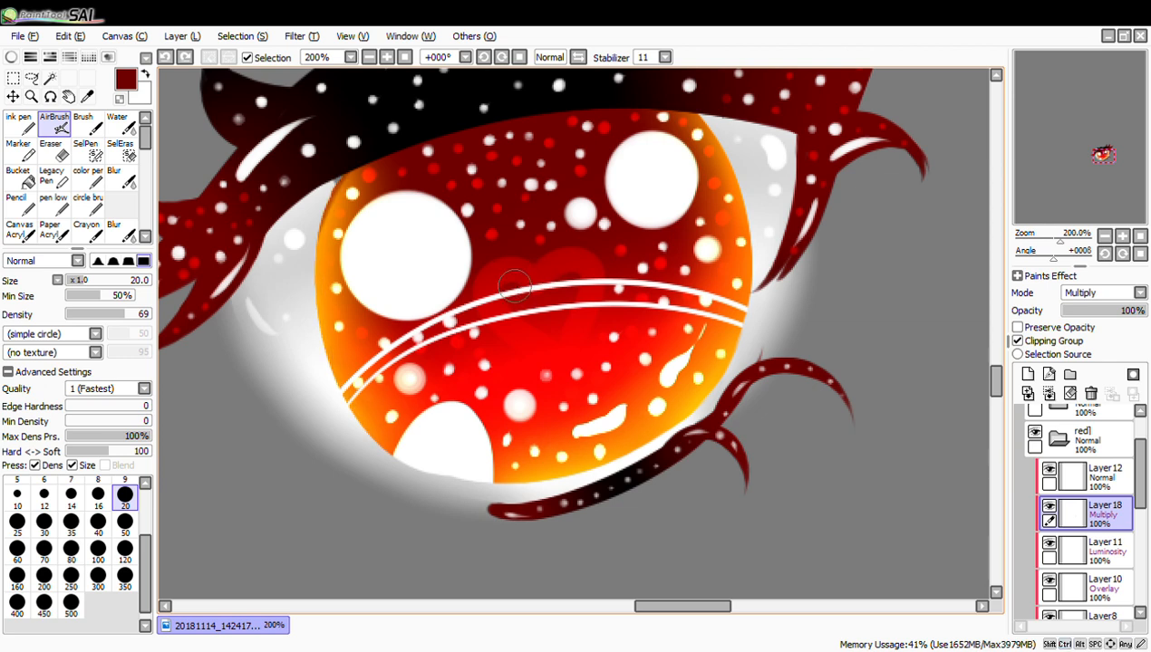
Examine the whole eye against the grey background at zoom levels between 16.66% and 75%
click(369, 58)
click(371, 60)
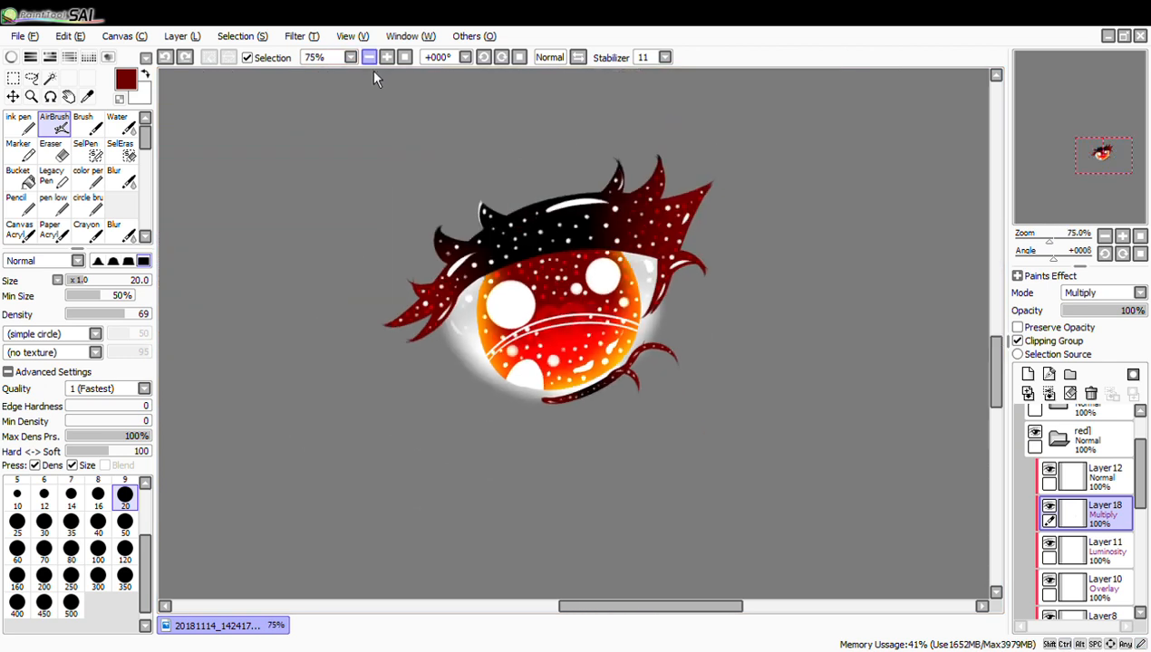
click(370, 59)
click(371, 59)
click(387, 57)
click(386, 57)
click(372, 60)
click(372, 60)
click(372, 60)
click(373, 60)
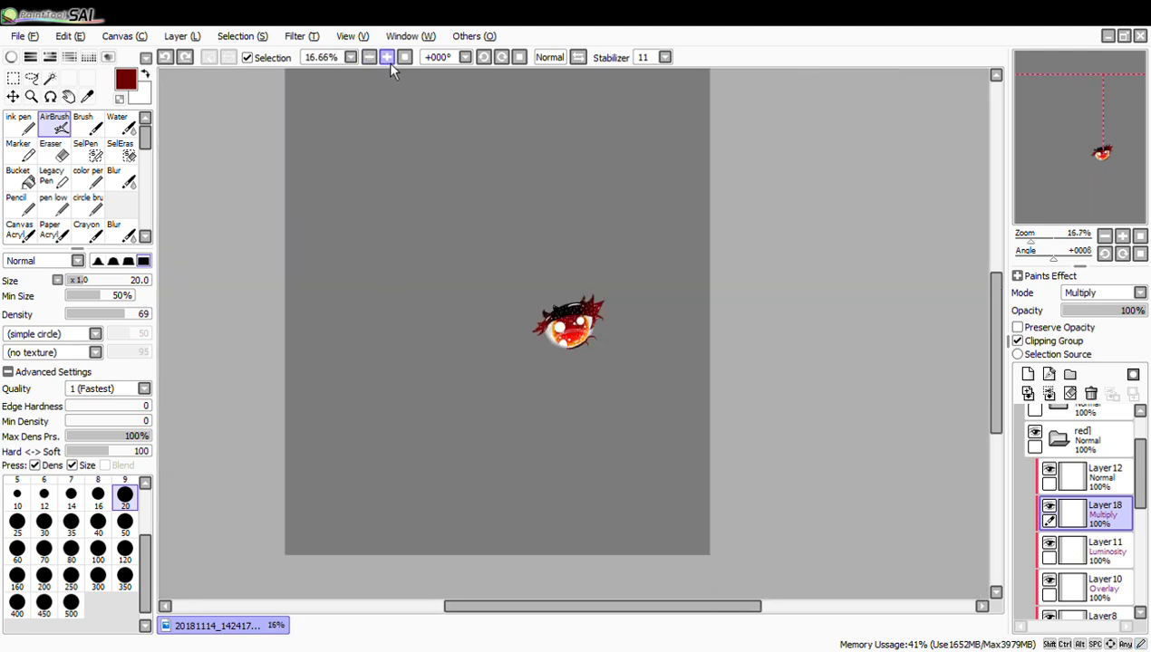
click(395, 62)
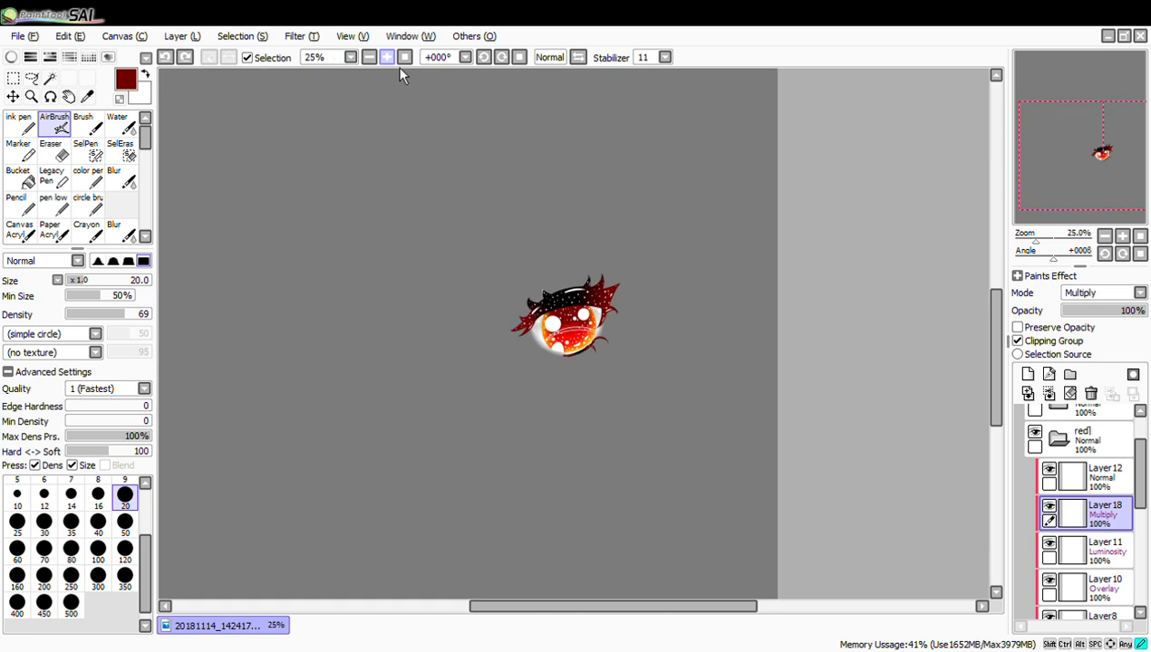
click(395, 63)
click(395, 63)
click(395, 63)
Collapse the red folder and hide the grey Layer4 to examine the eye over the sketch at zoom levels between 12.5% and 75%
scroll(1055, 437, down, 5)
click(1026, 508)
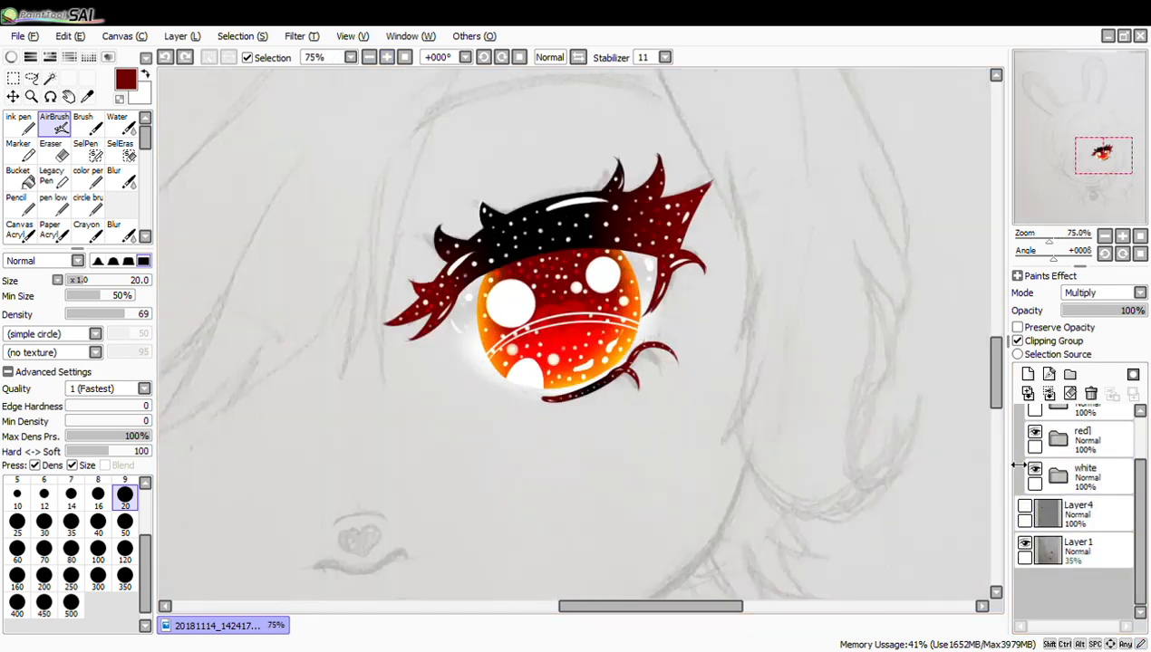
click(379, 59)
click(379, 58)
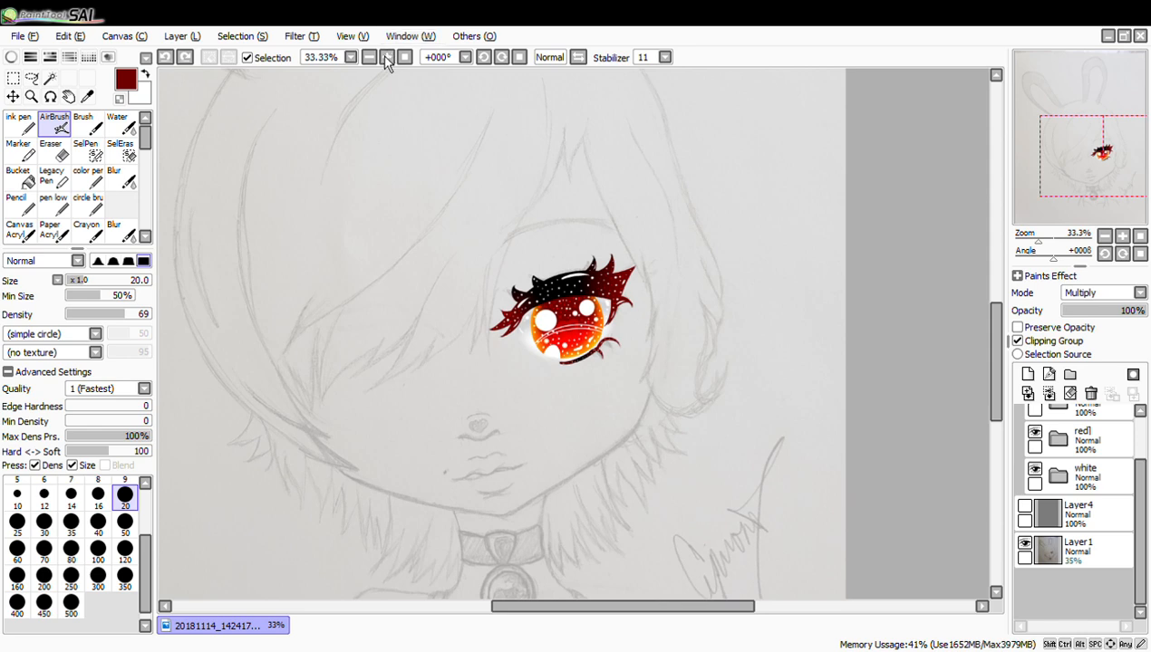
click(386, 59)
click(386, 60)
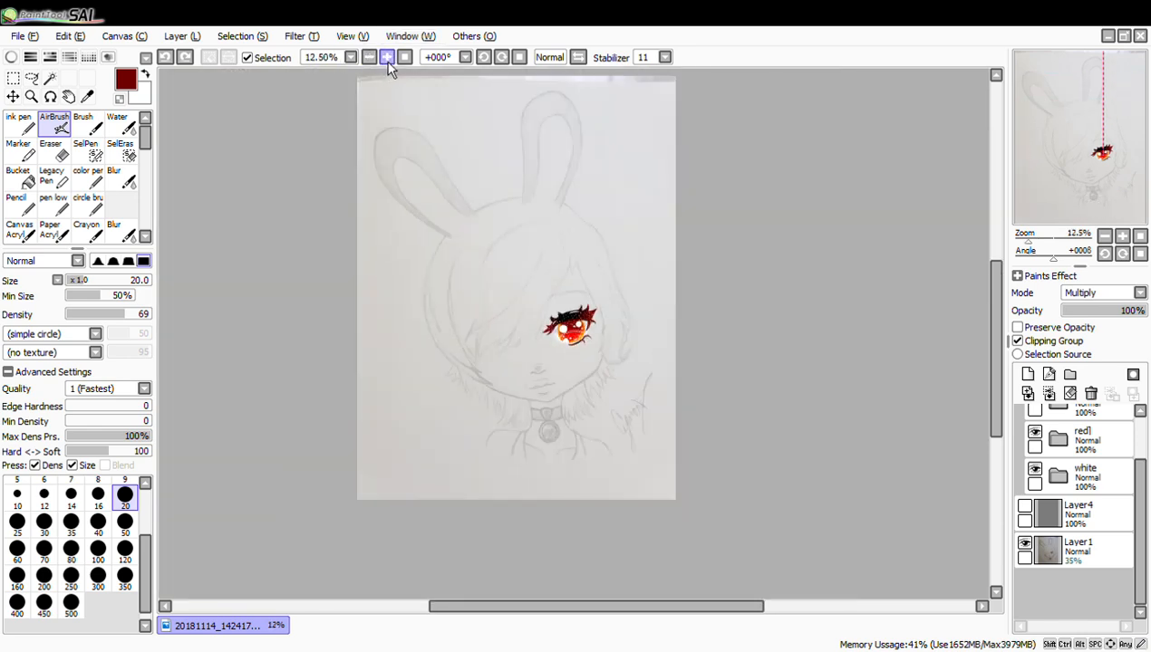
click(386, 58)
click(386, 58)
click(386, 58)
click(373, 59)
click(373, 59)
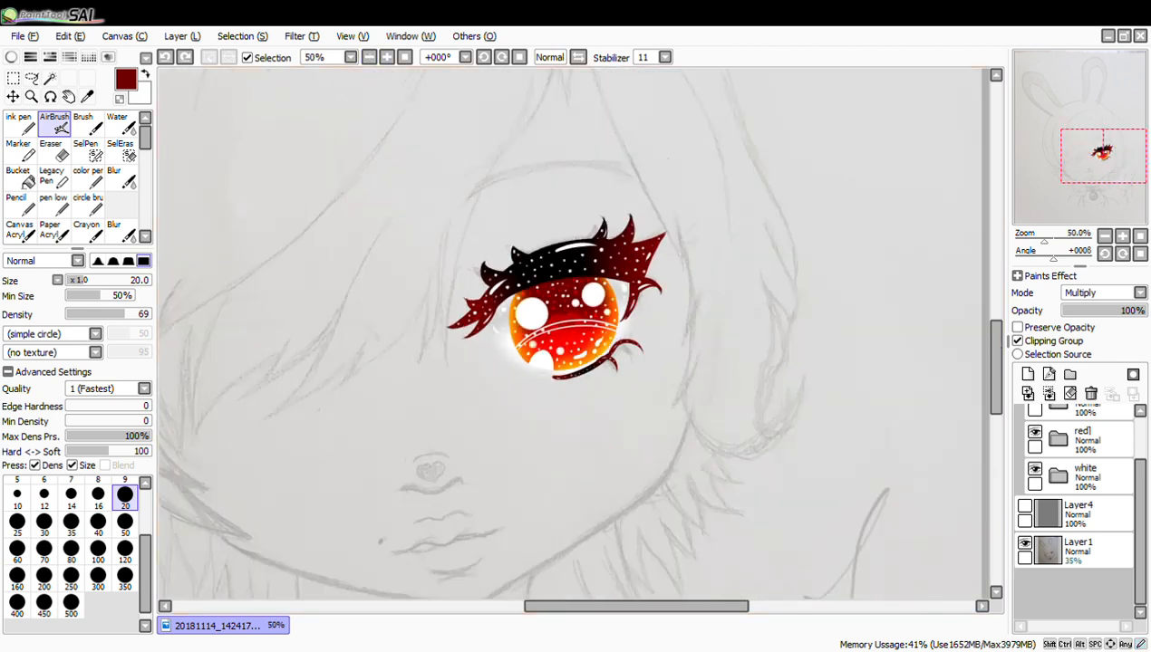
drag(624, 607, 611, 607)
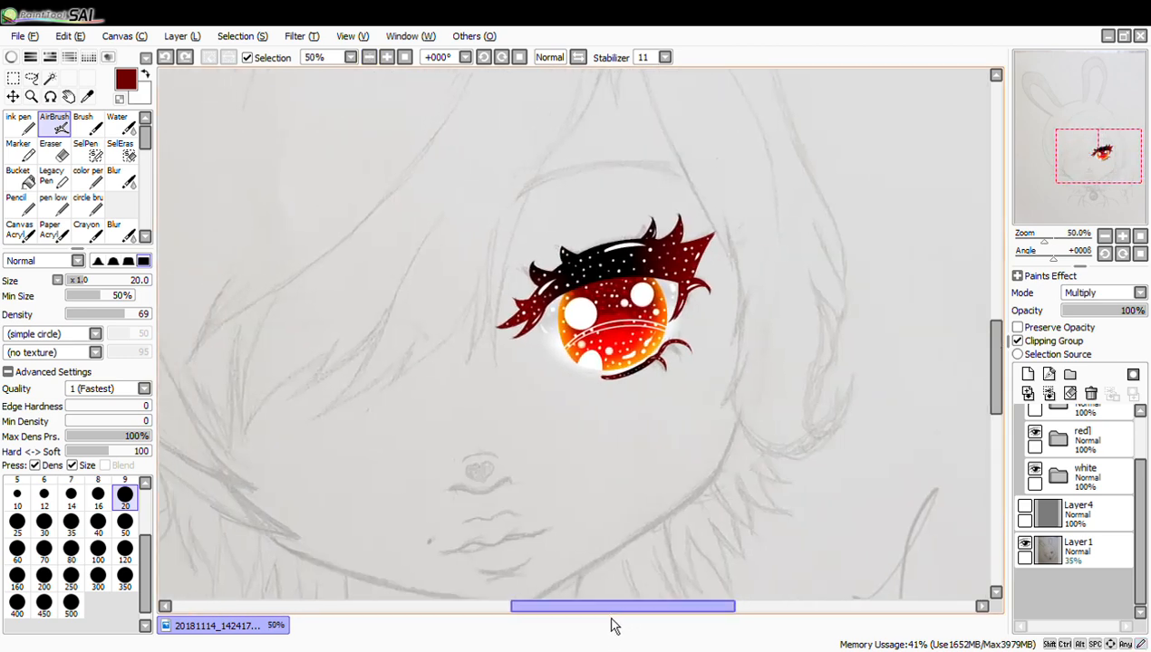
drag(995, 412, 996, 437)
drag(541, 608, 531, 607)
drag(1010, 432, 1004, 388)
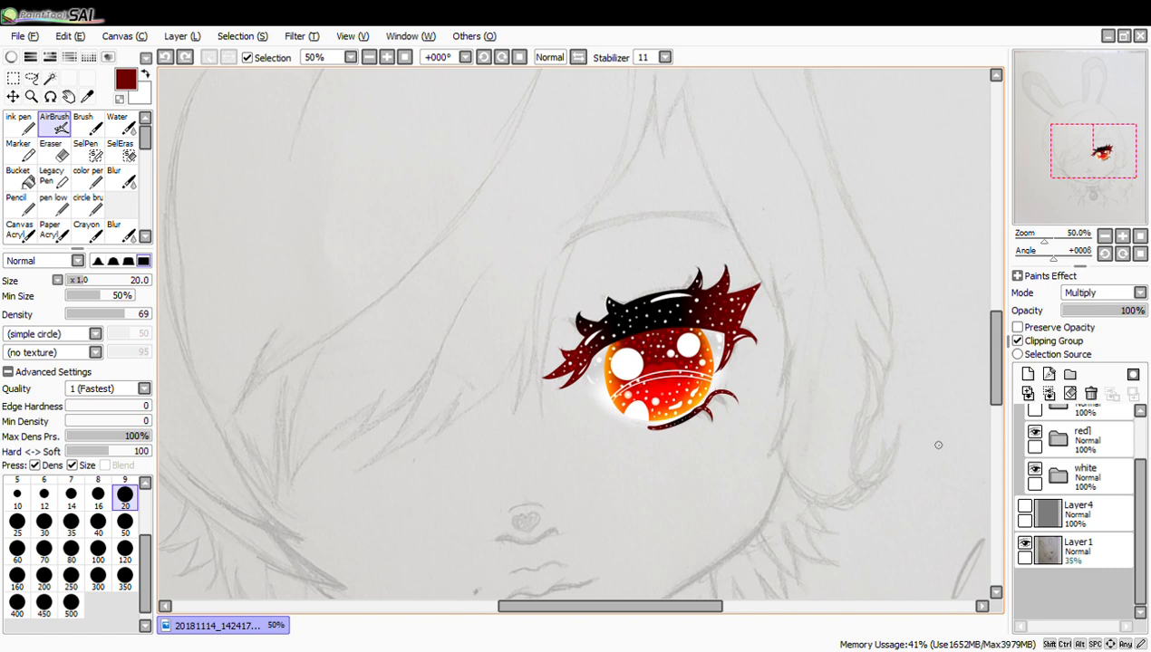